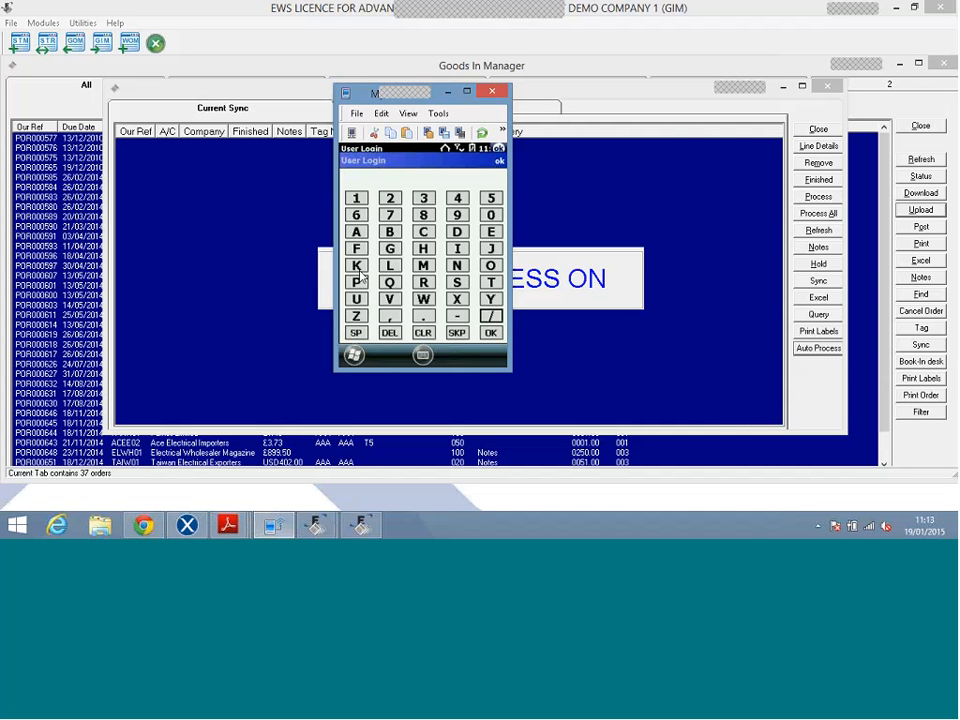
Log in to the handheld app and fetch the Wireless DOWNLOAD list of available orders.
click(460, 300)
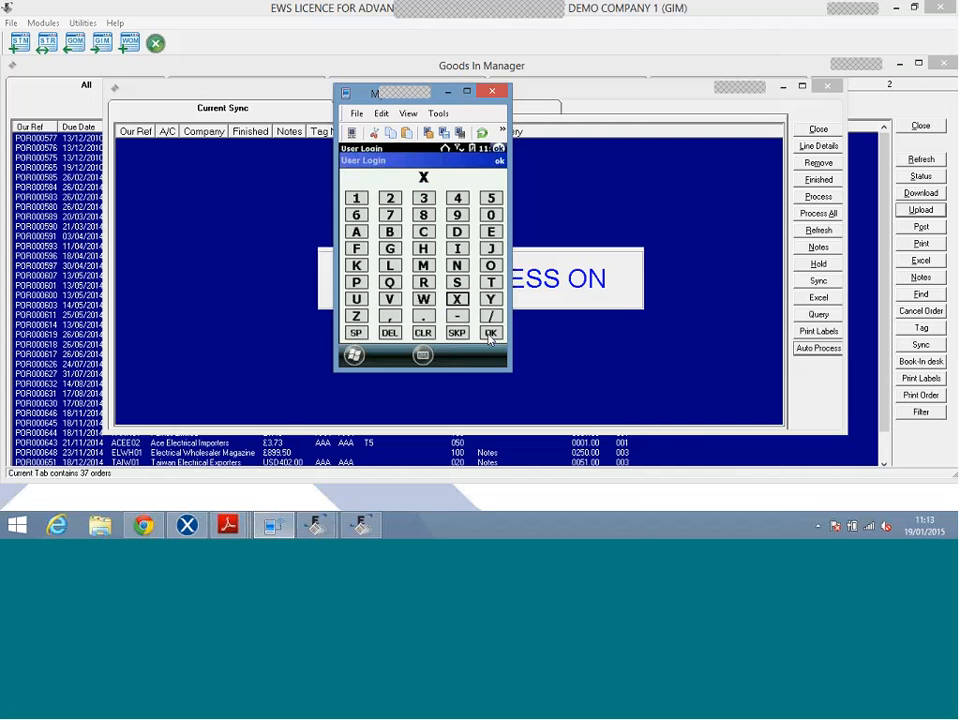
click(490, 334)
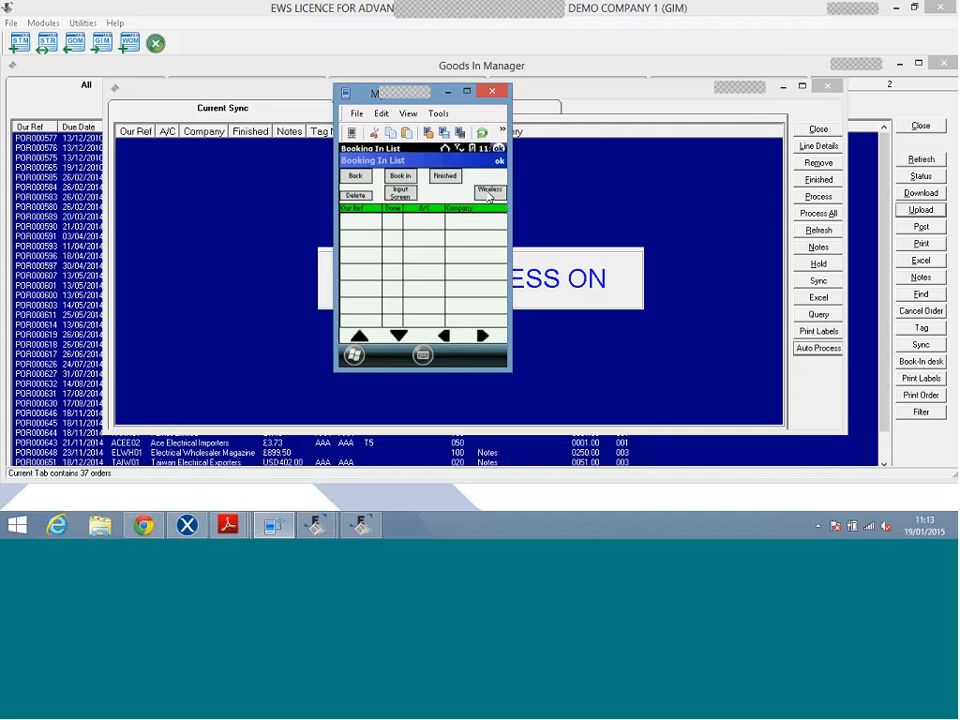
click(489, 192)
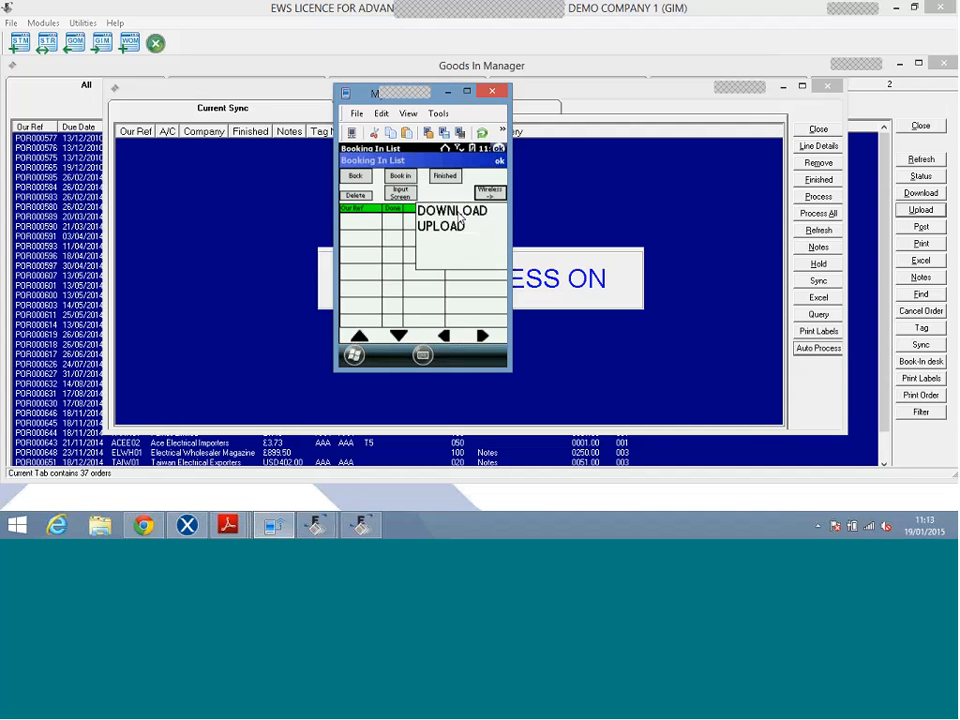
click(463, 212)
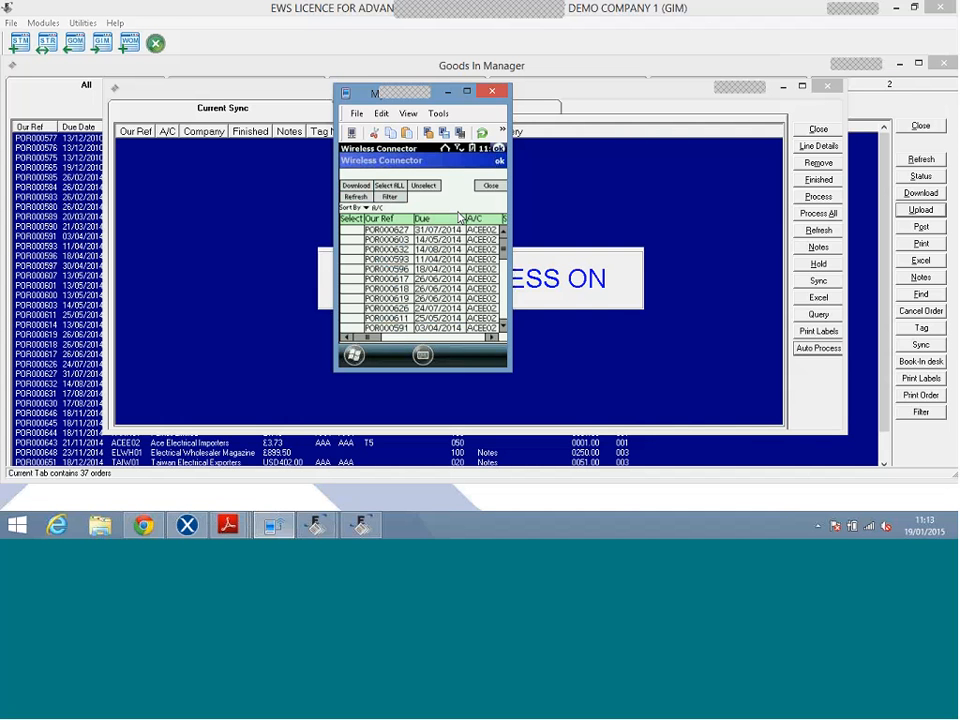
Sort the downloadable orders by Our Ref and filter the list by 650.
click(380, 218)
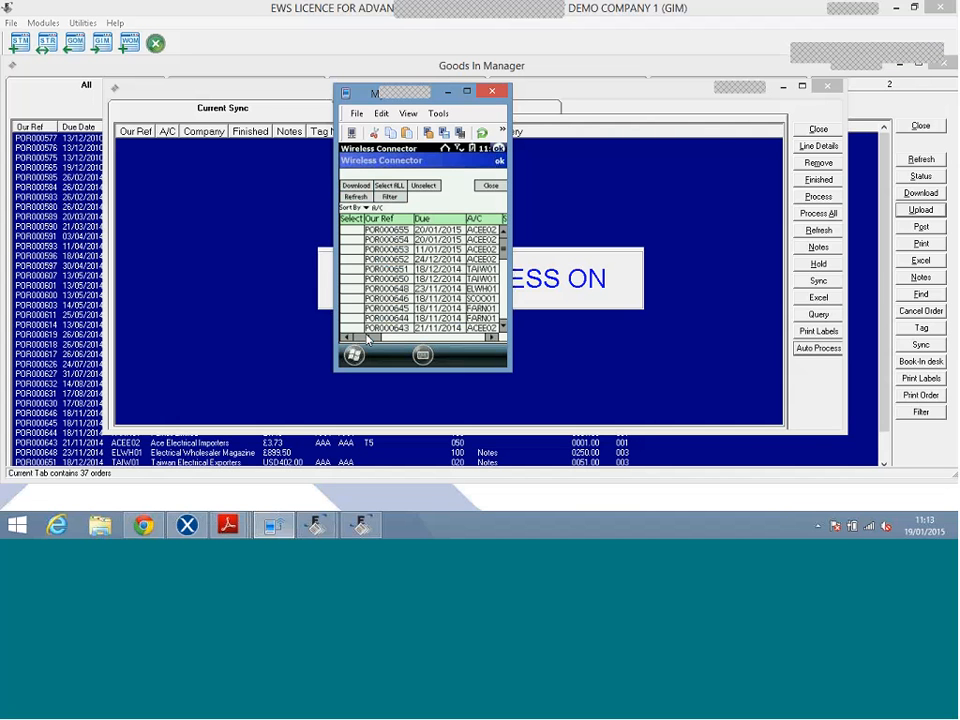
mouse_move(367, 340)
mouse_down()
mouse_move(478, 345)
mouse_move(366, 340)
mouse_up()
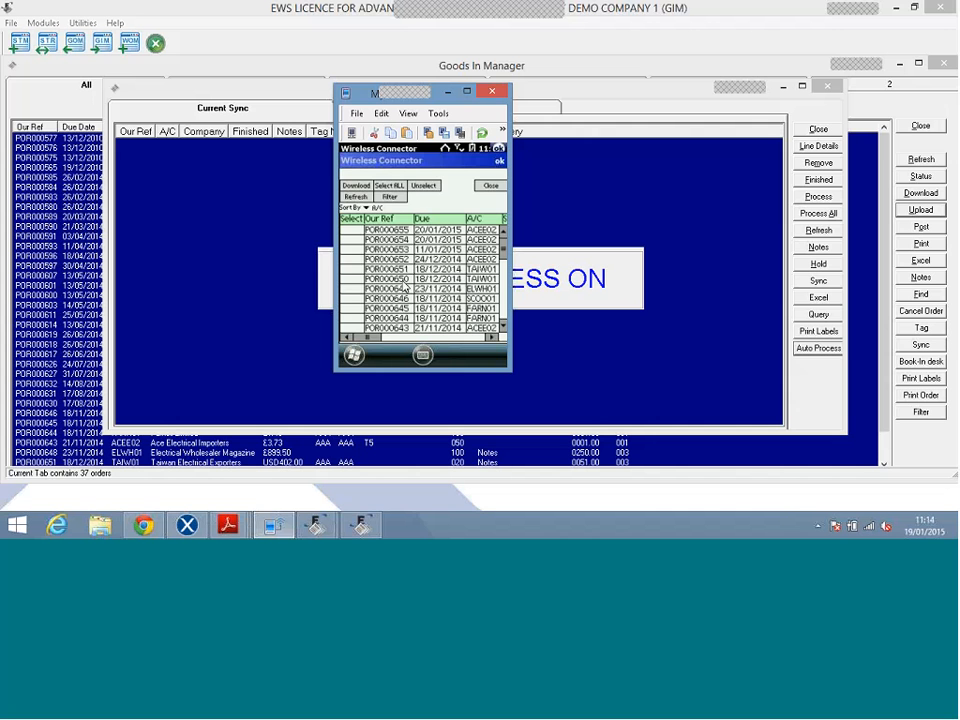
click(389, 196)
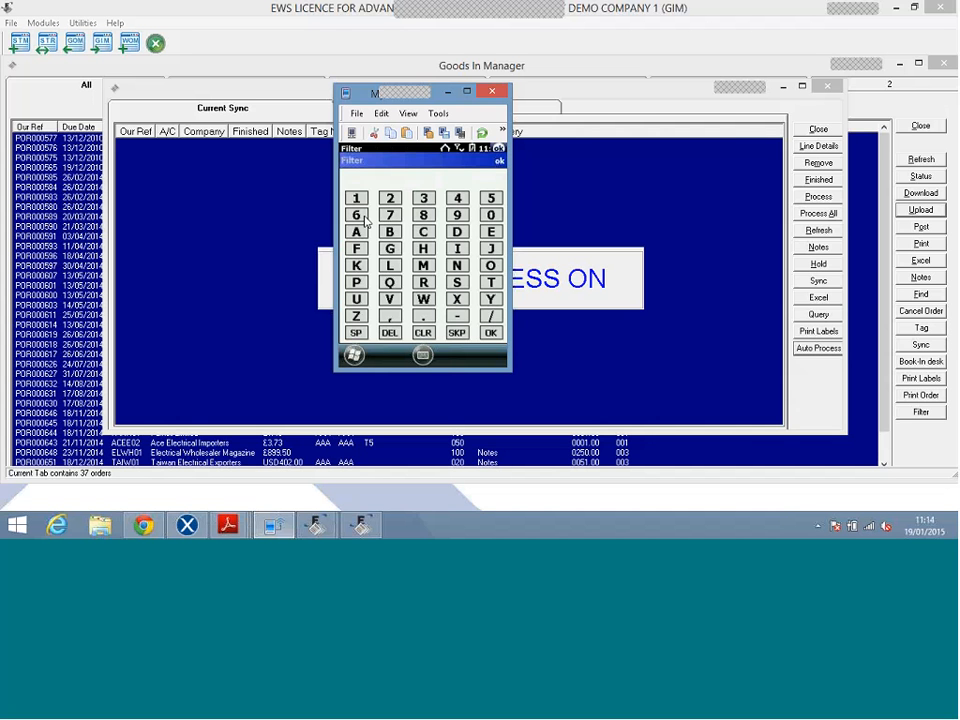
click(362, 217)
click(490, 200)
click(490, 215)
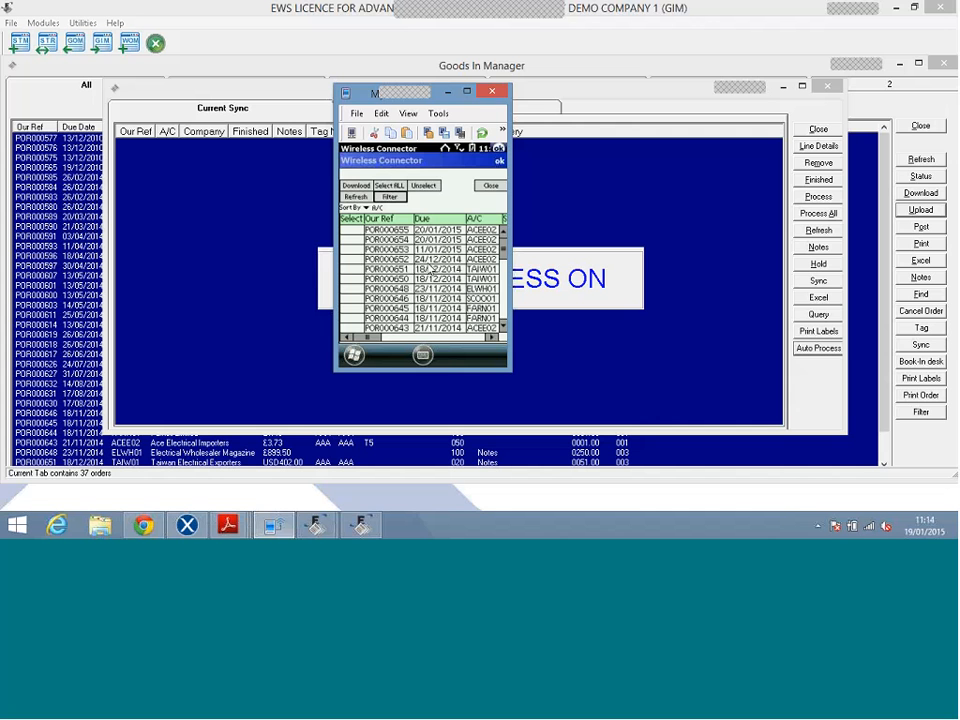
Re-sort newest reference first, tick POR000654 and download it, answering Yes.
click(400, 225)
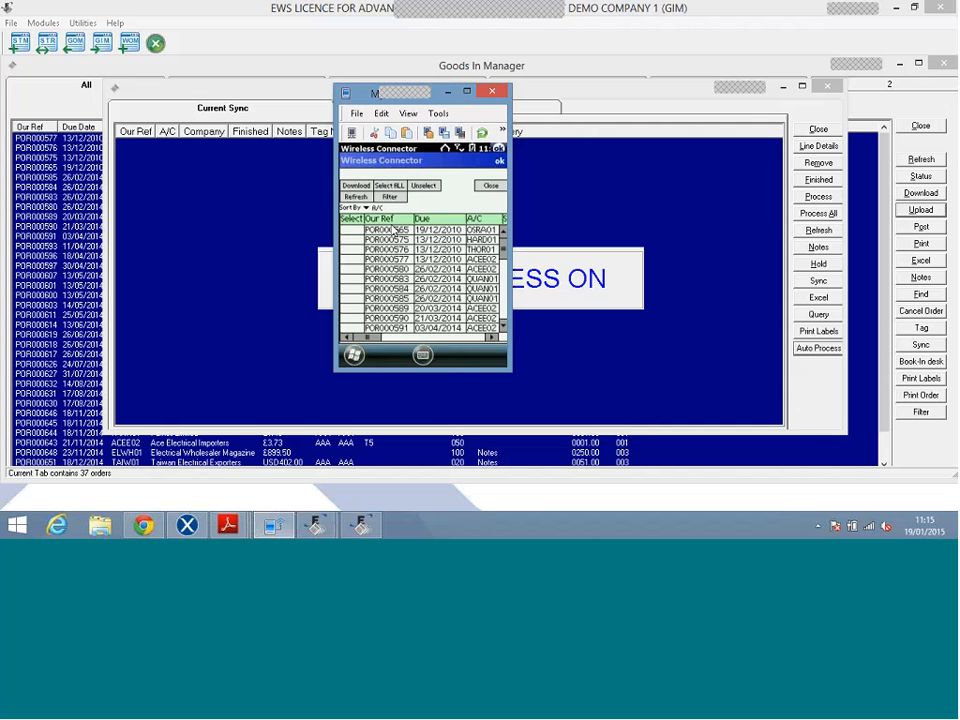
click(393, 219)
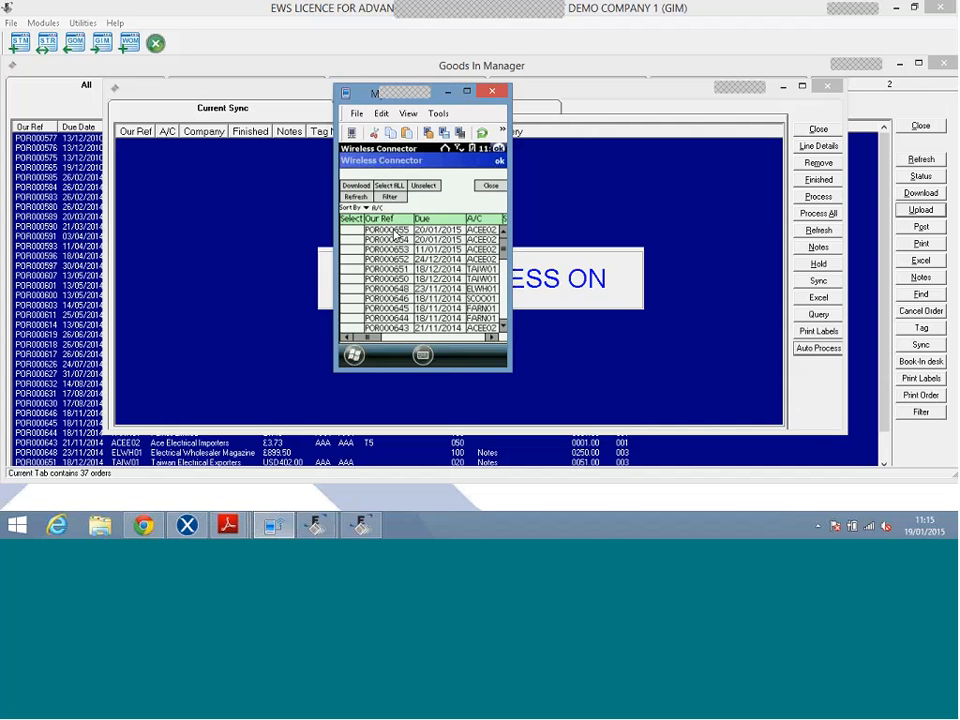
click(396, 220)
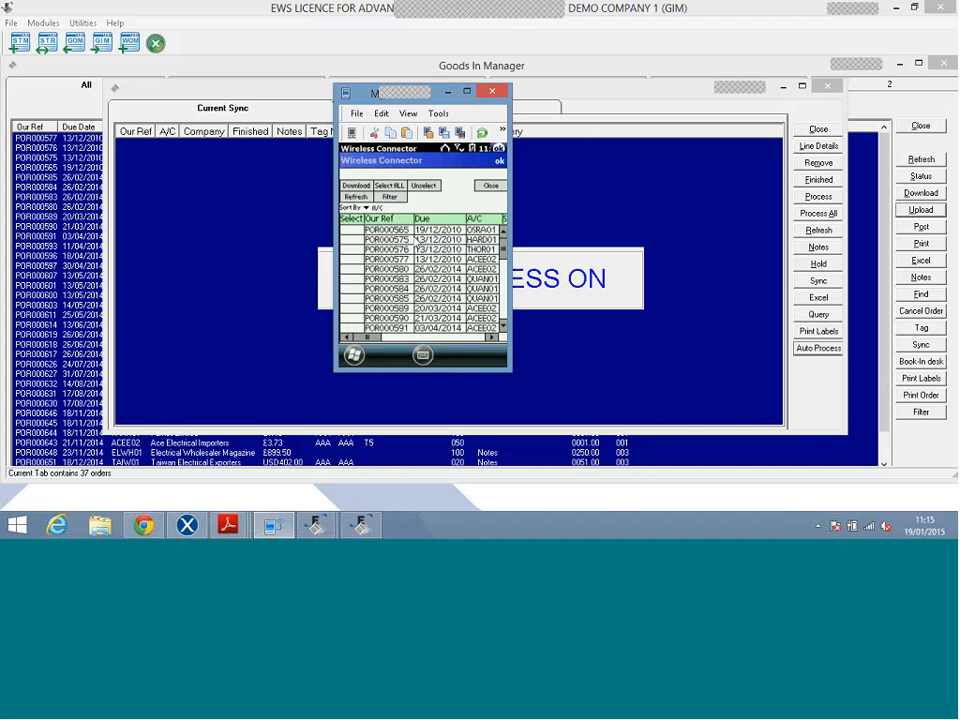
click(395, 220)
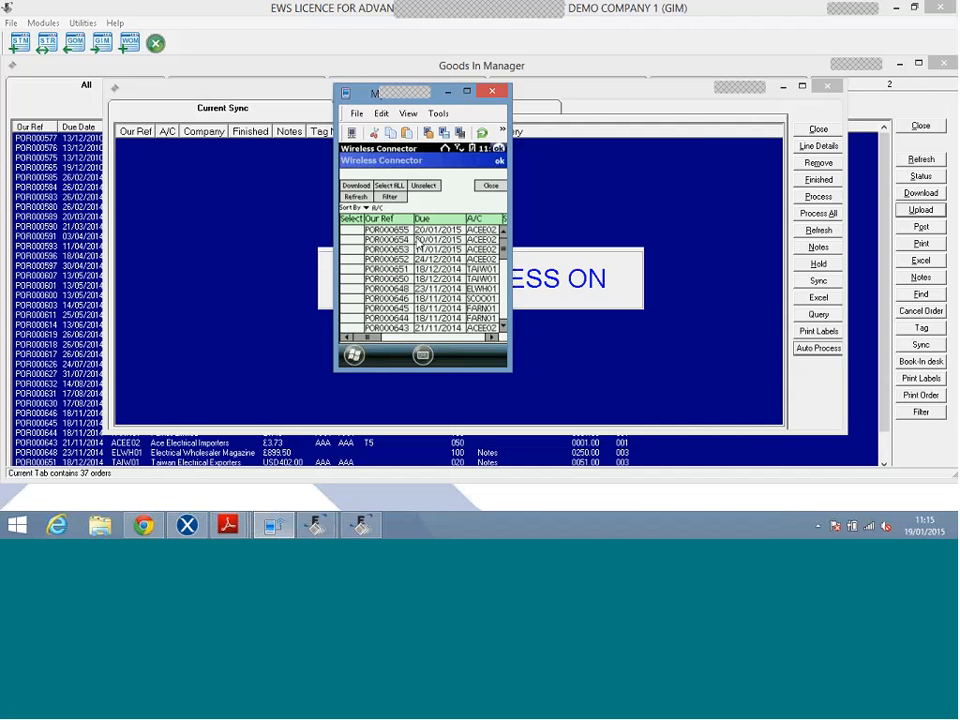
click(397, 241)
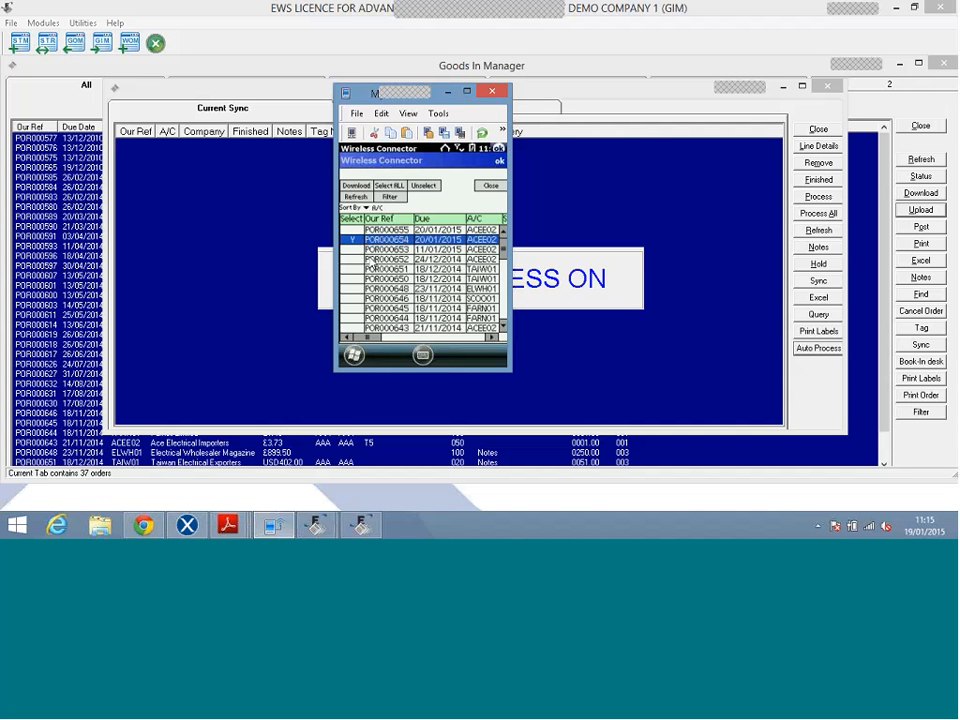
click(356, 186)
click(399, 266)
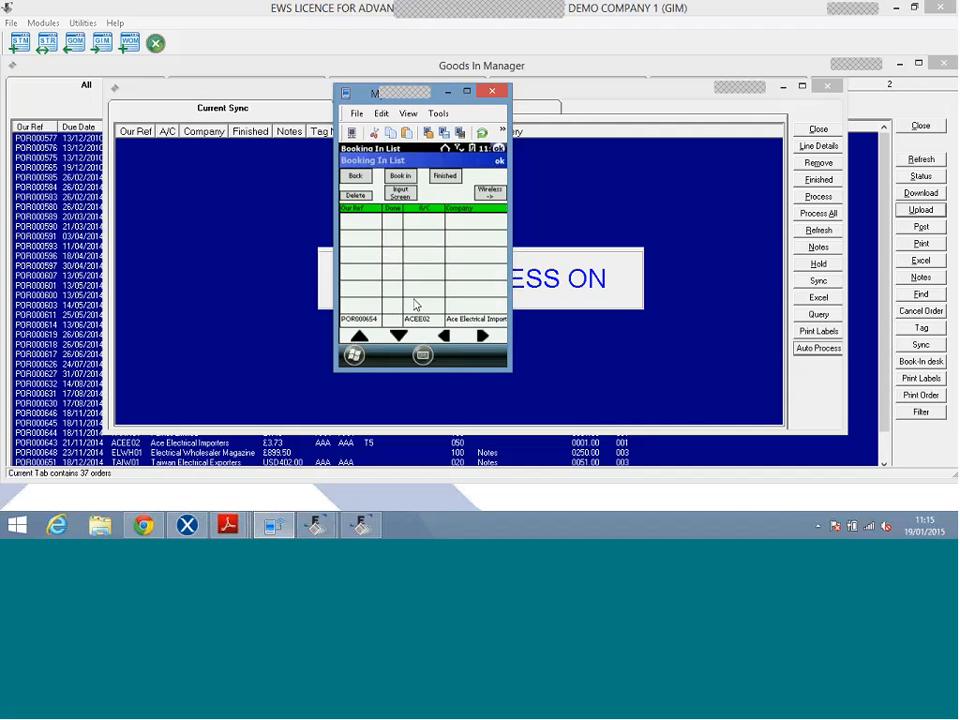
Open POR000654 and book in 10 of 50 on the 1.5 v AAA Battery (4 pack) line.
click(391, 320)
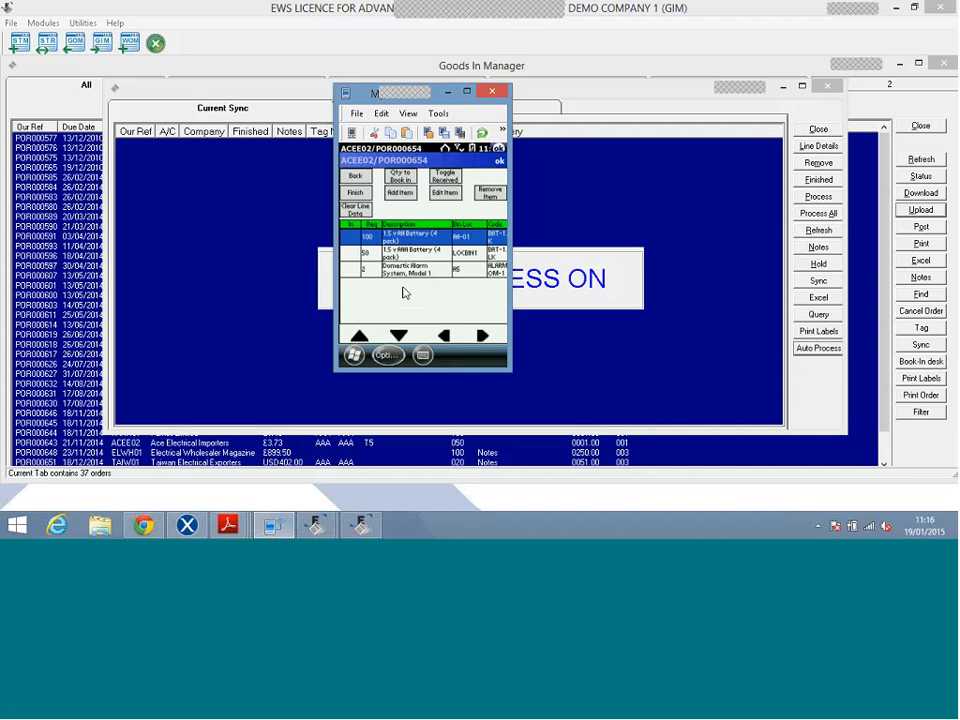
click(407, 255)
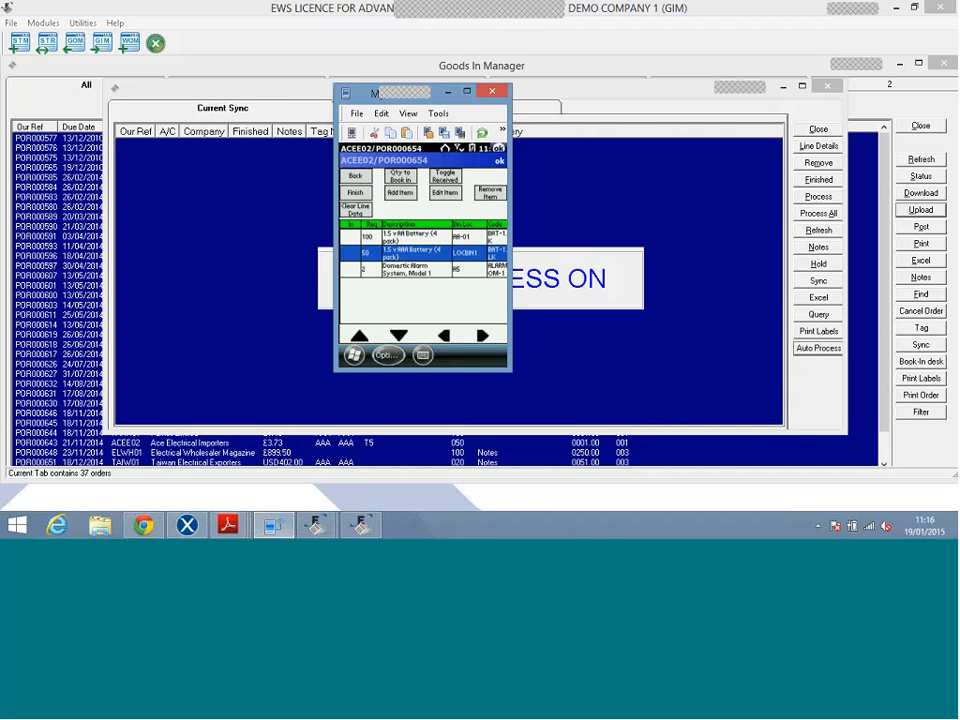
click(401, 180)
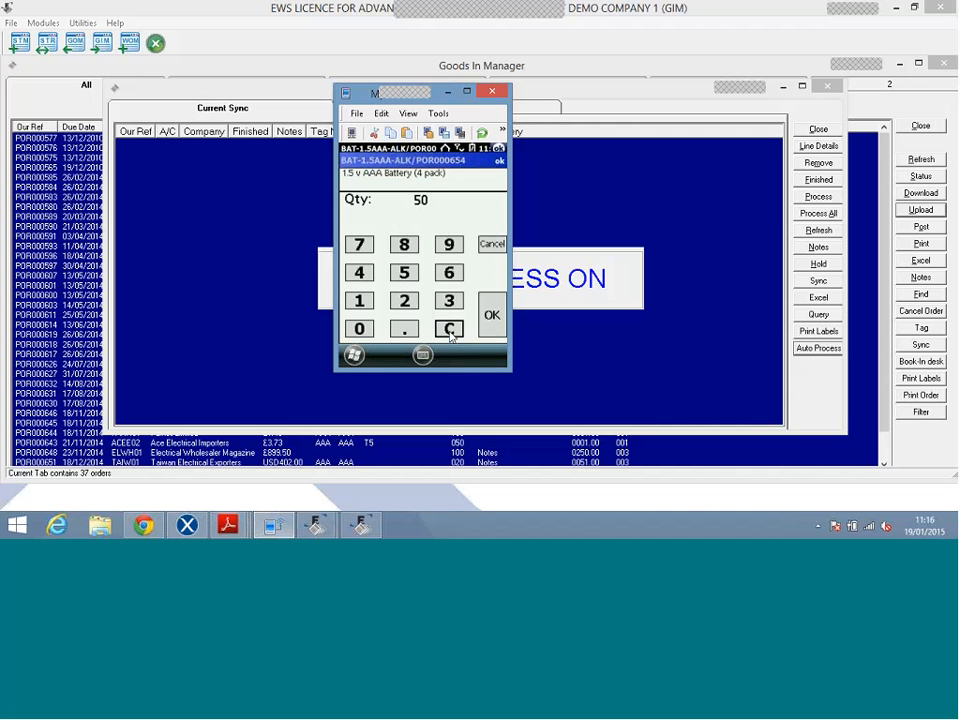
click(450, 330)
click(364, 311)
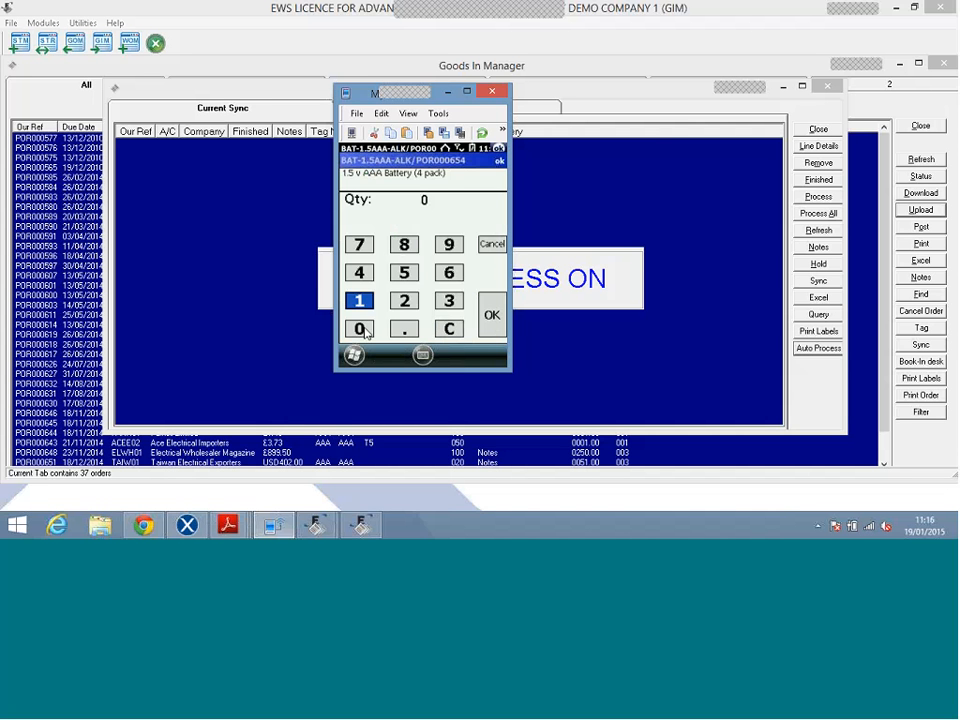
click(362, 330)
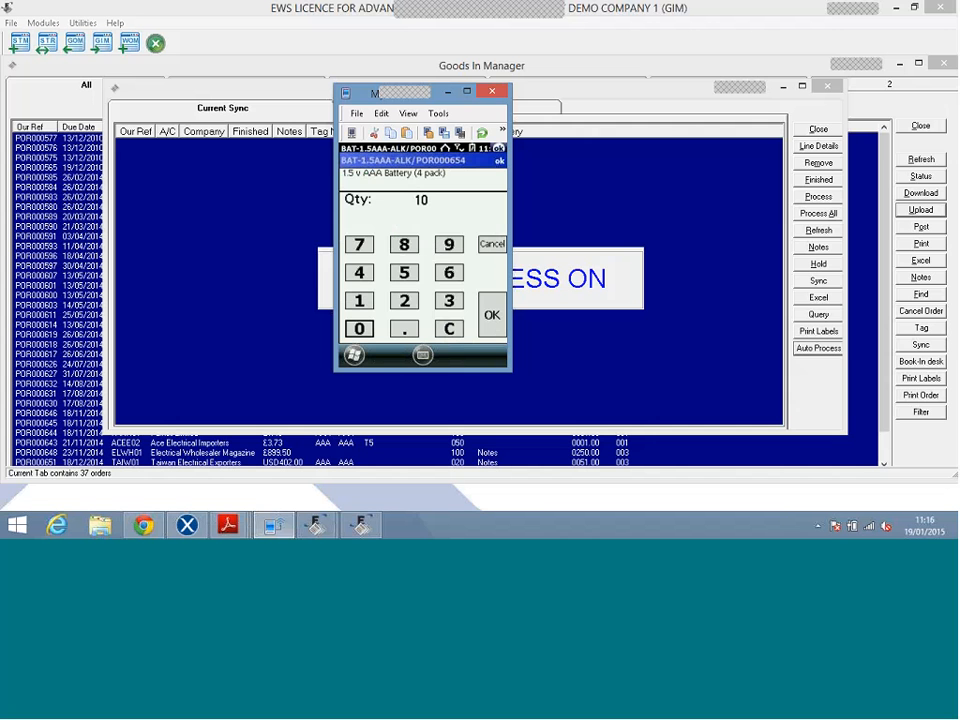
click(491, 314)
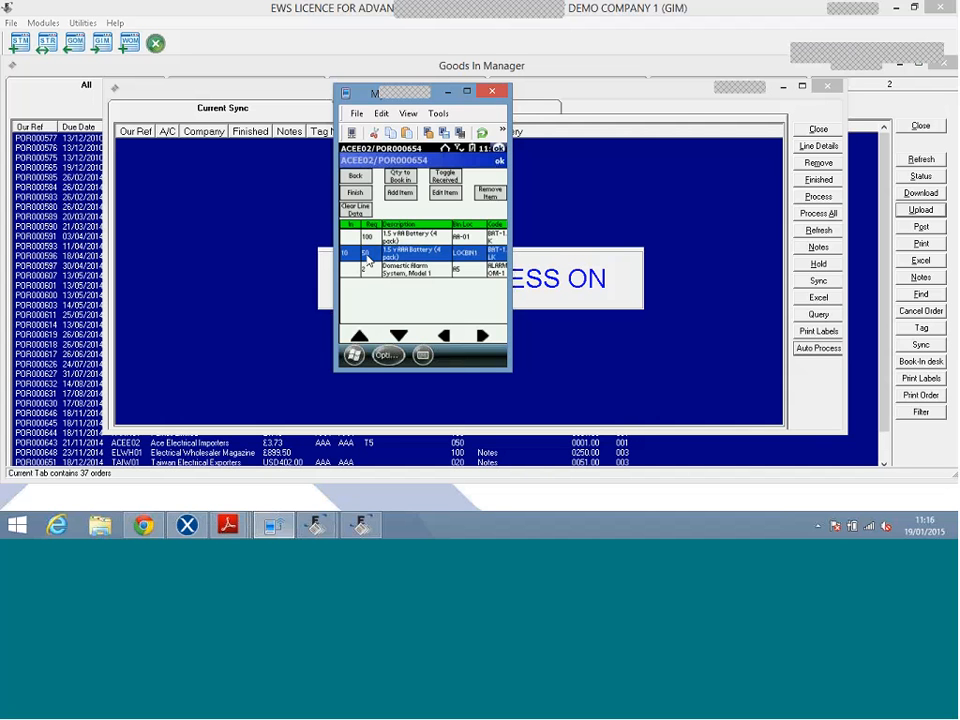
click(370, 238)
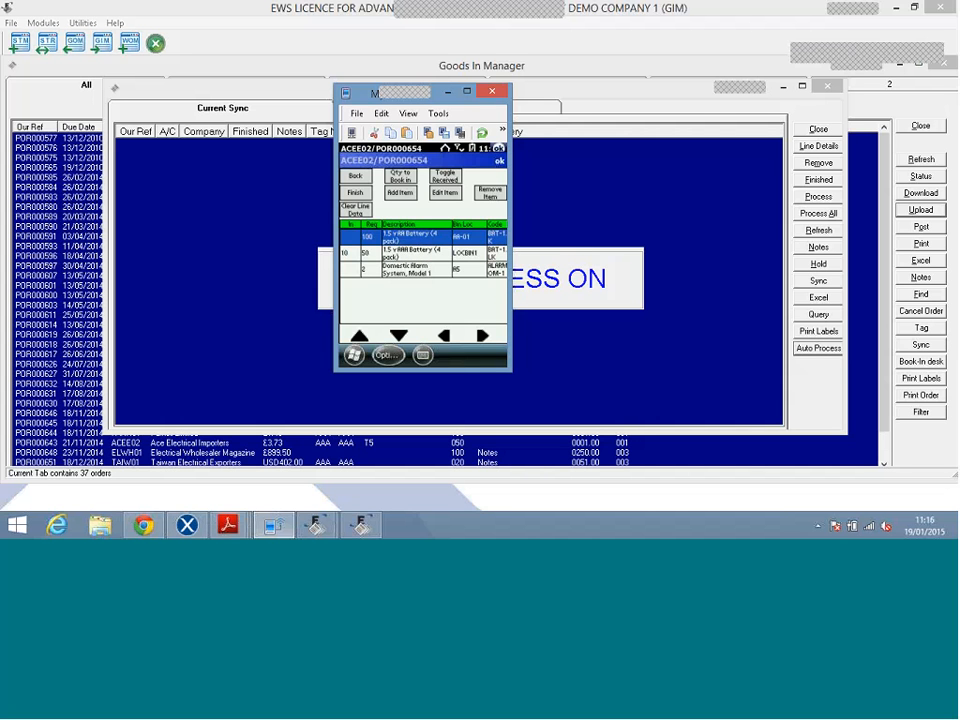
Book in 100 AA battery packs after rejecting the over-tolerance quantity 6666.
click(401, 177)
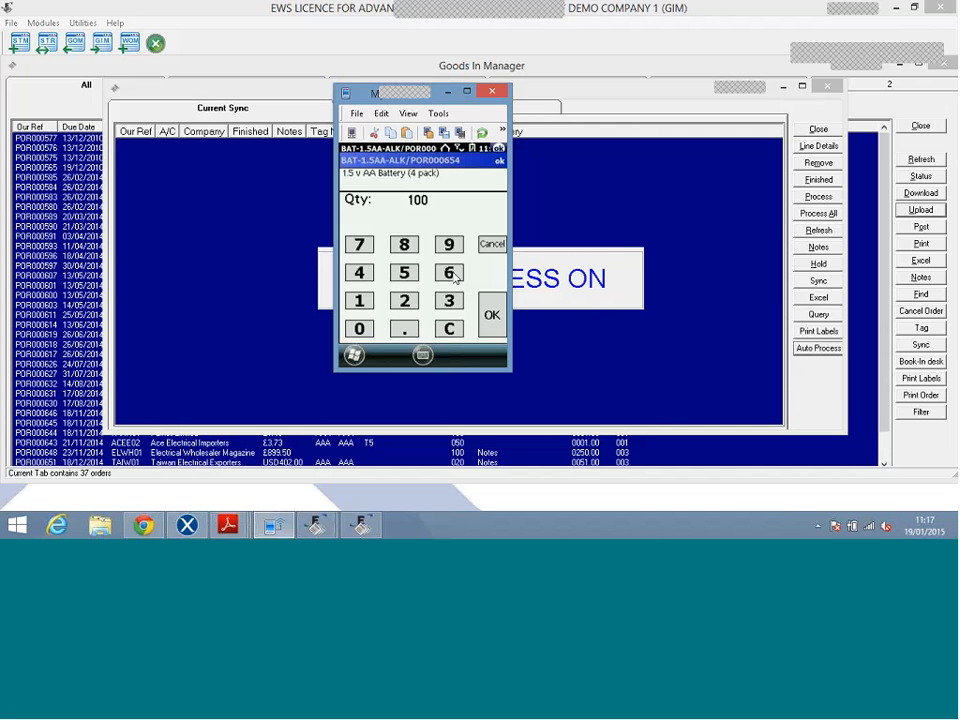
text(6666)
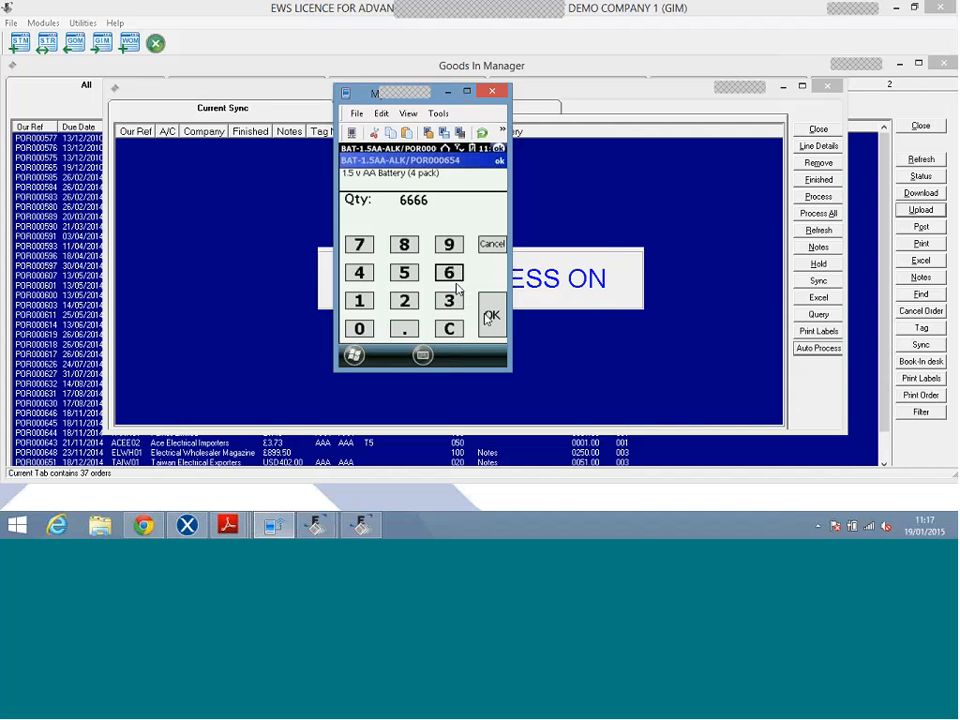
click(490, 316)
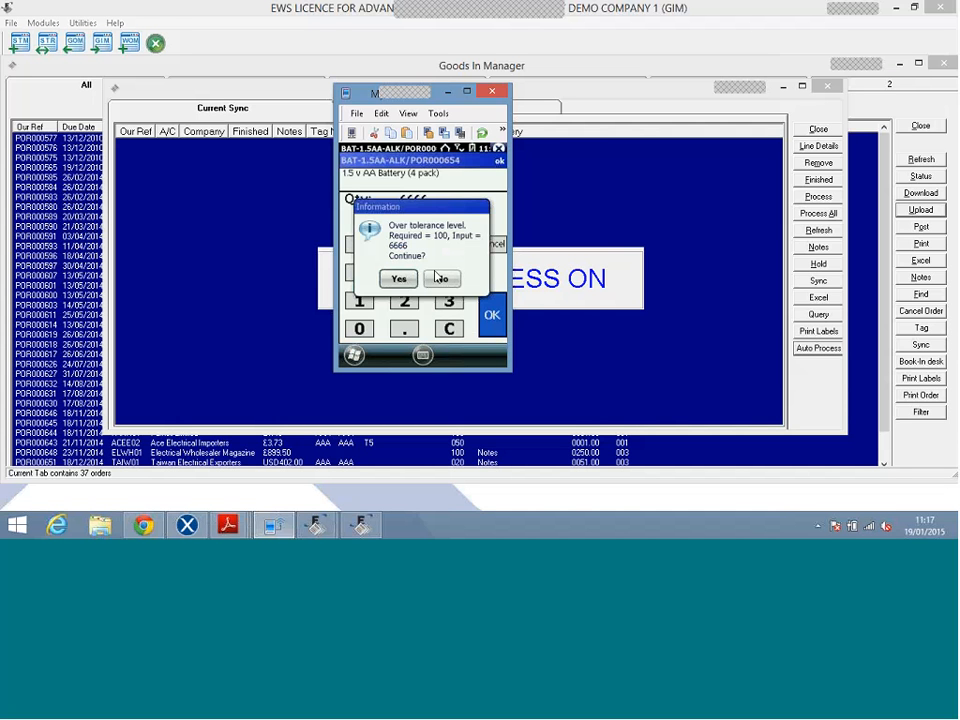
click(438, 277)
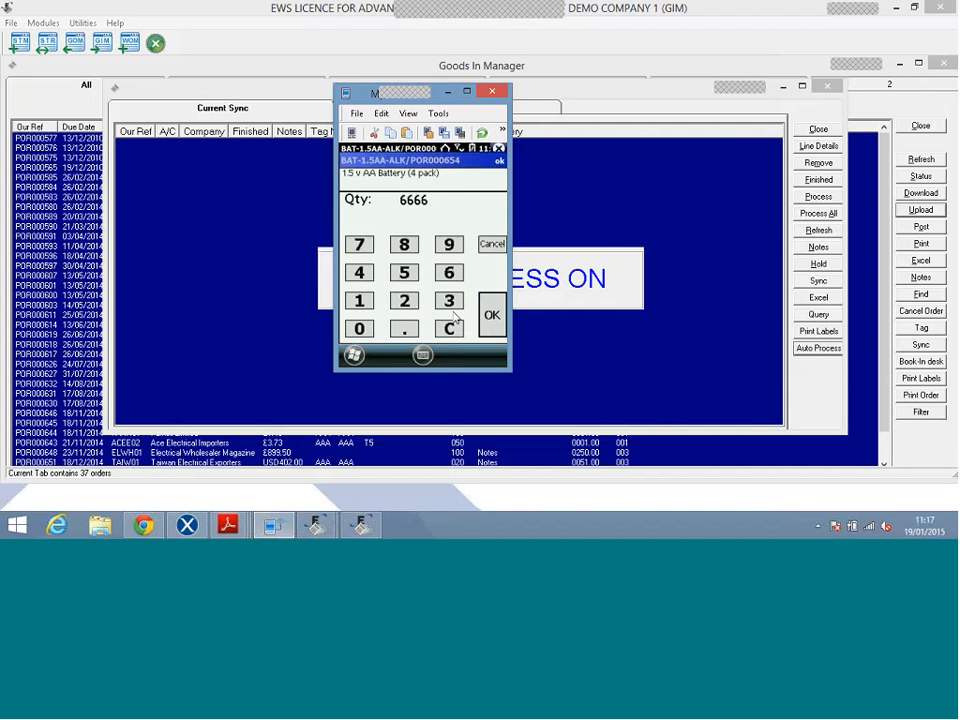
click(359, 300)
click(359, 328)
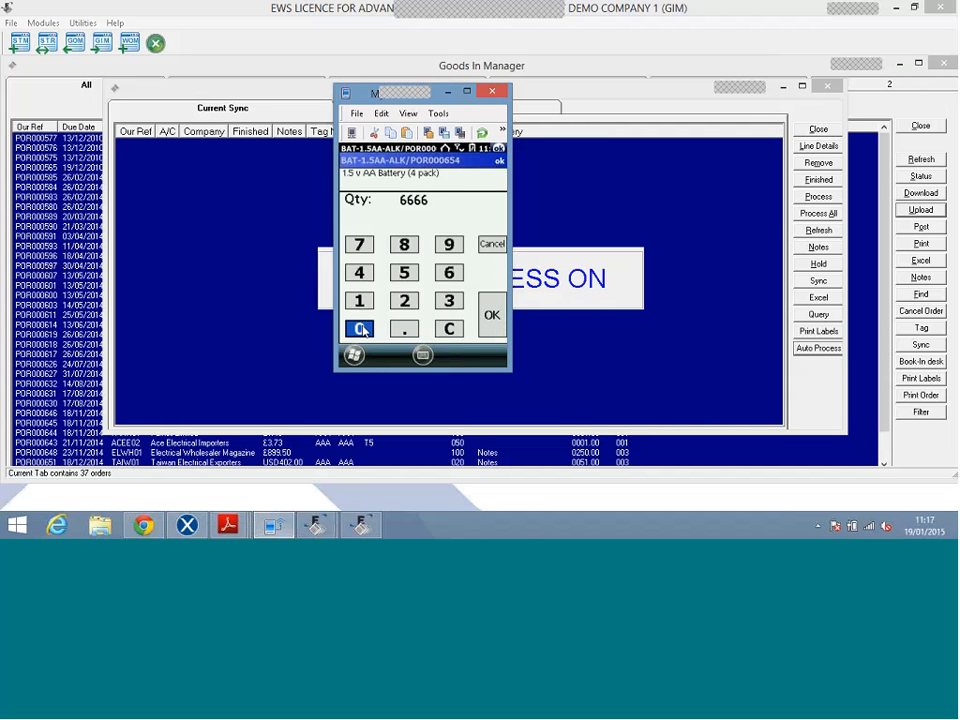
click(493, 316)
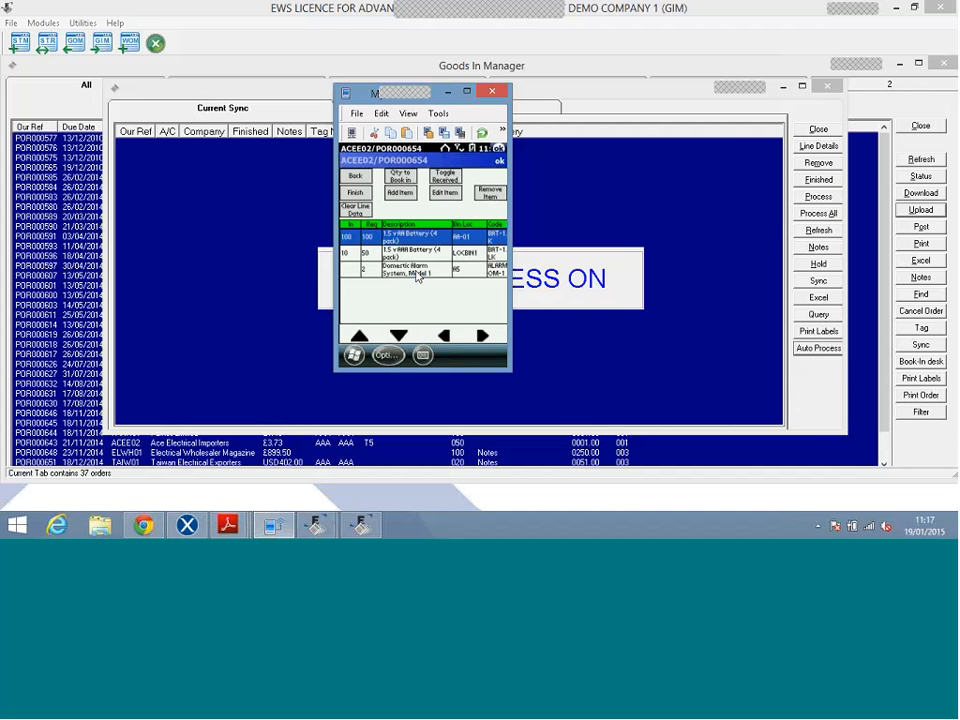
Accept 2 received on the Domestic Alarm System, Model 1 line.
click(371, 270)
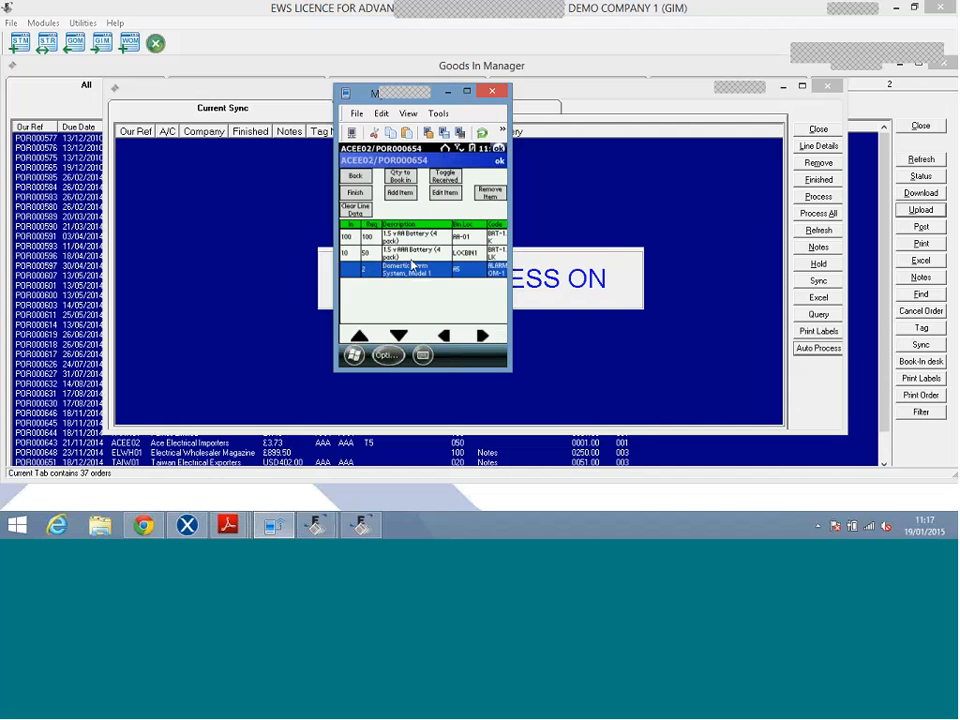
click(397, 178)
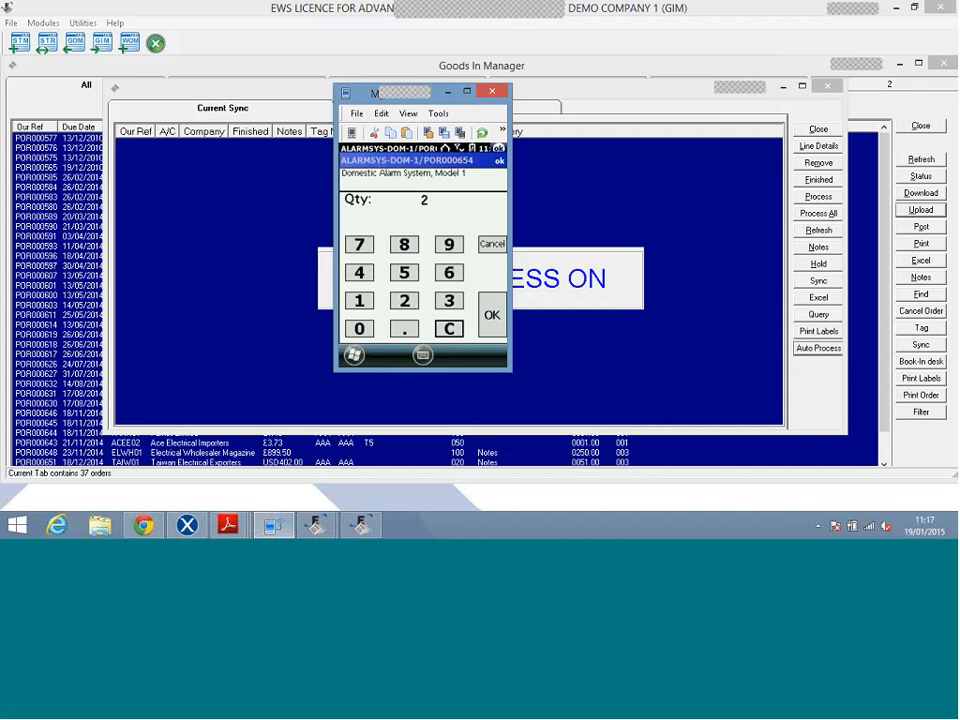
click(491, 315)
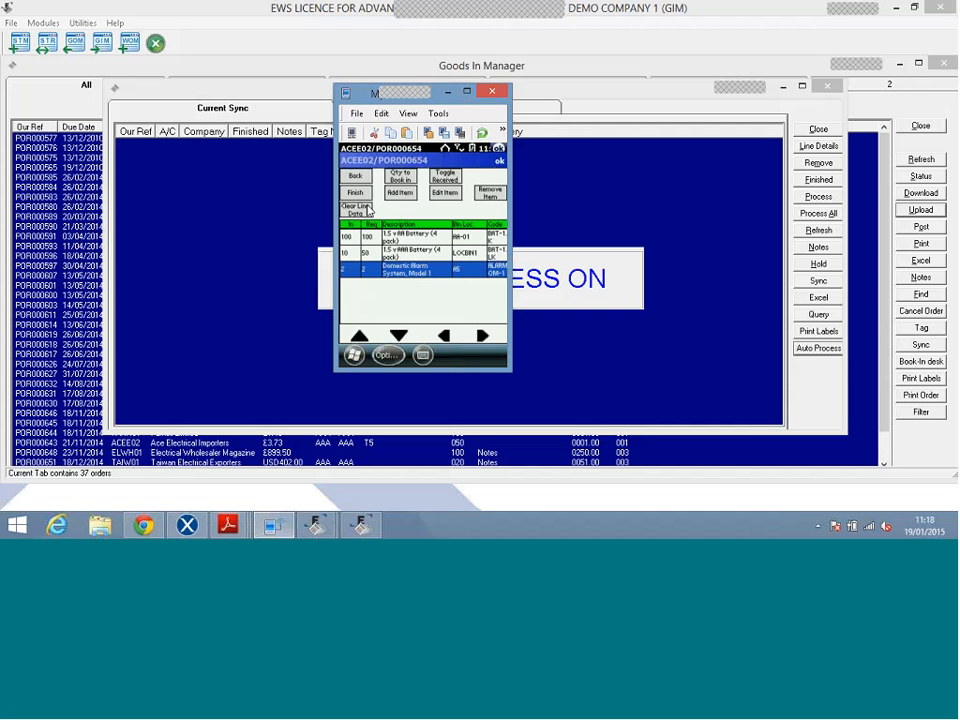
Clear the line data and mark order POR000654 as finished.
click(356, 209)
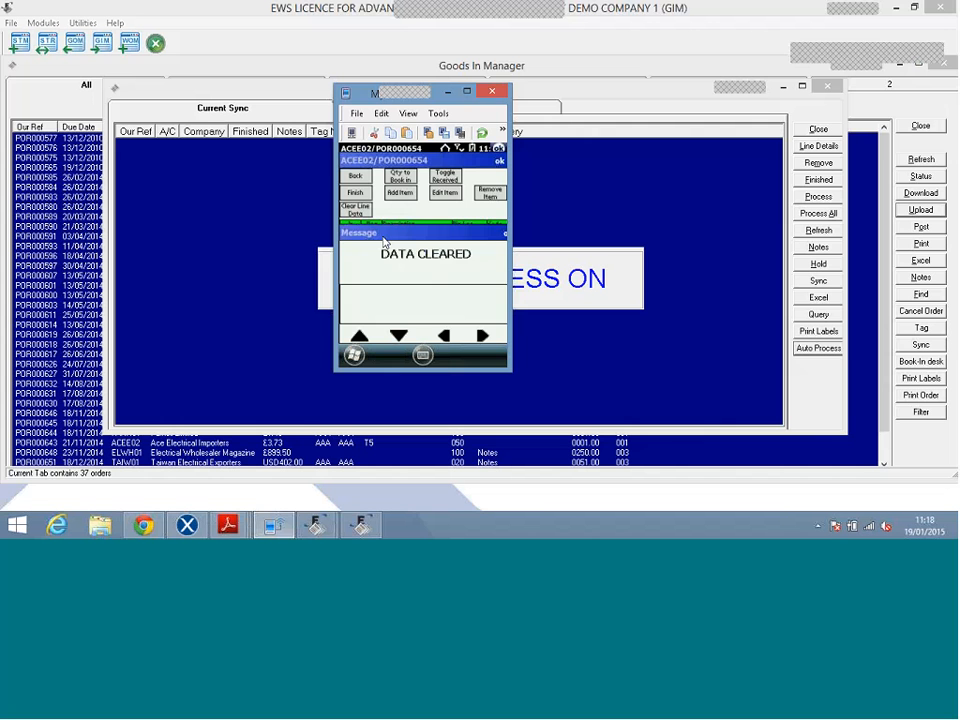
click(383, 258)
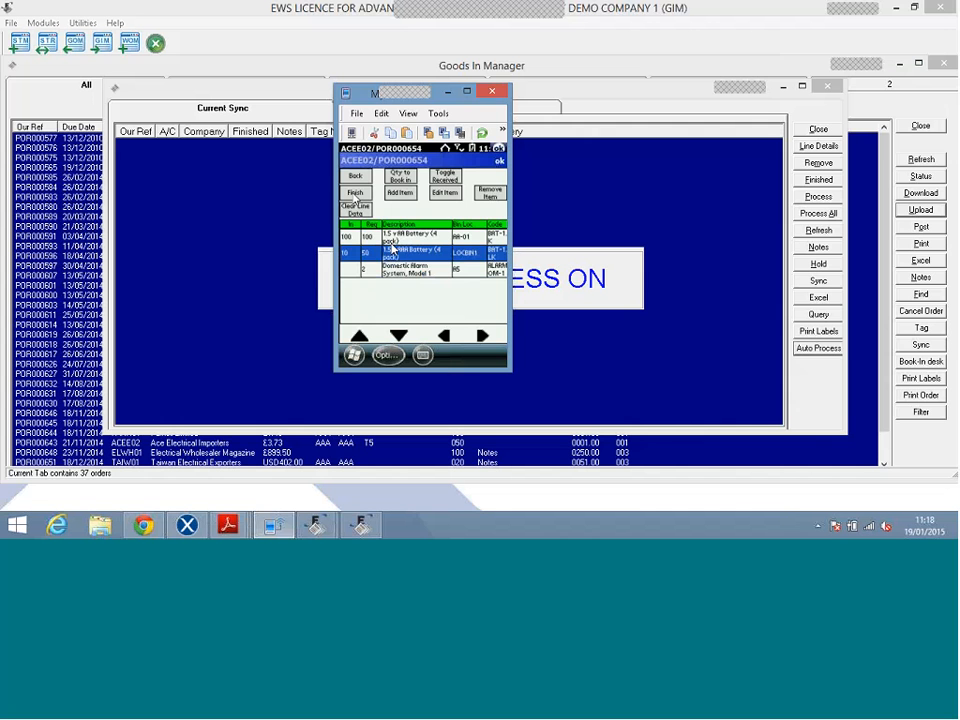
click(355, 195)
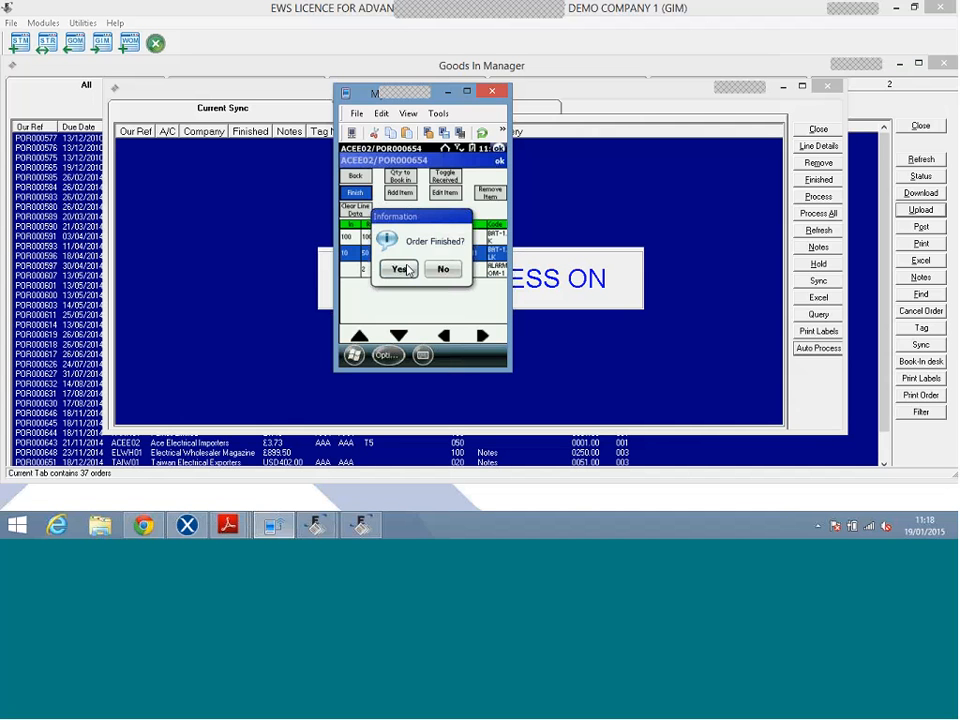
click(399, 269)
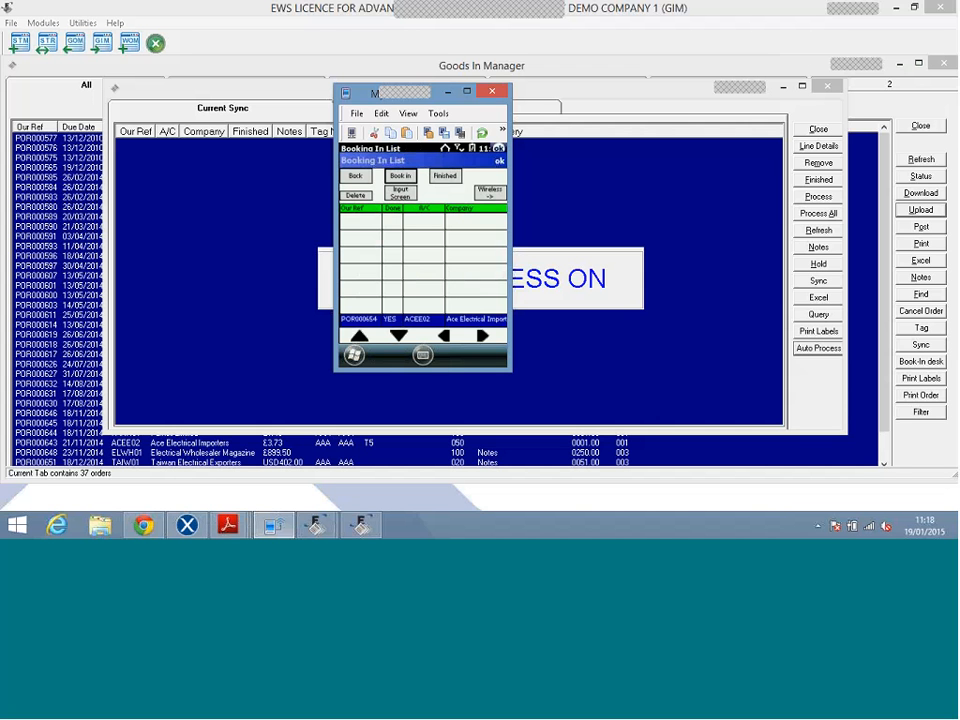
Select POR000654 on the Wireless Upload screen and upload it.
click(480, 196)
click(452, 228)
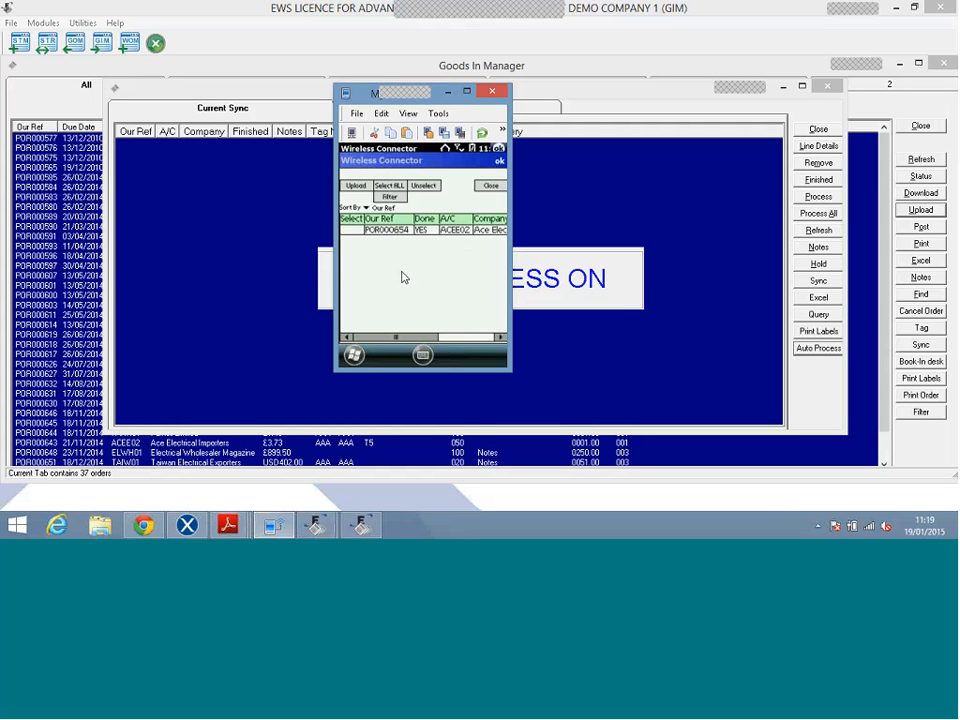
click(382, 230)
click(356, 188)
Confirm uploading the one order and minimise the device emulator.
click(399, 270)
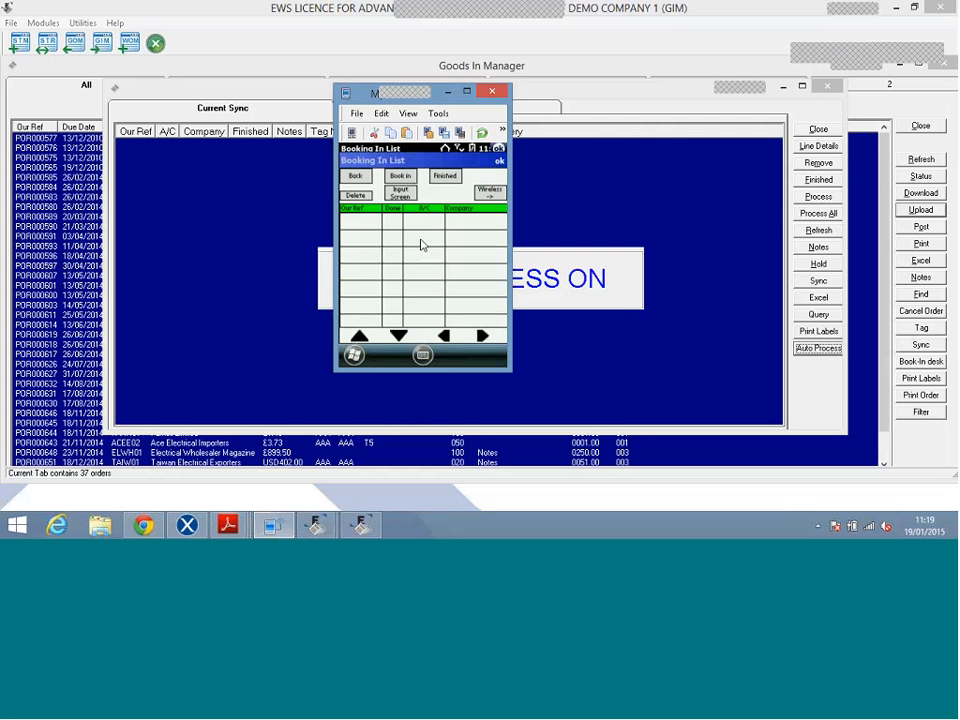
click(448, 96)
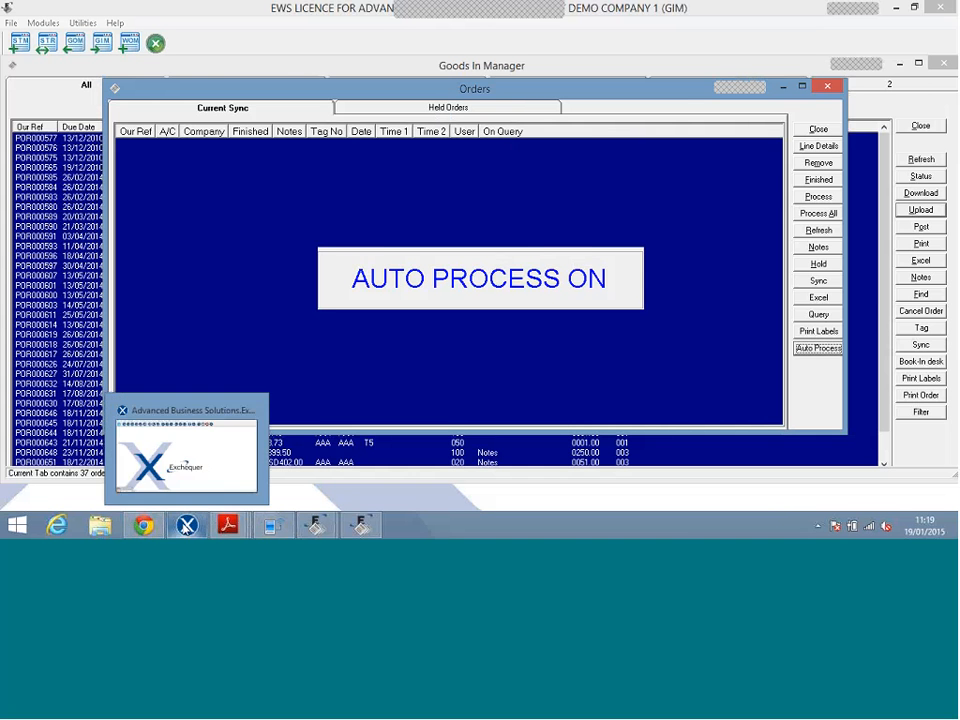
In Exchequer, inspect delivery note PDN000726 via the daybook's Deliveries filter, then return to Goods In Manager.
click(186, 525)
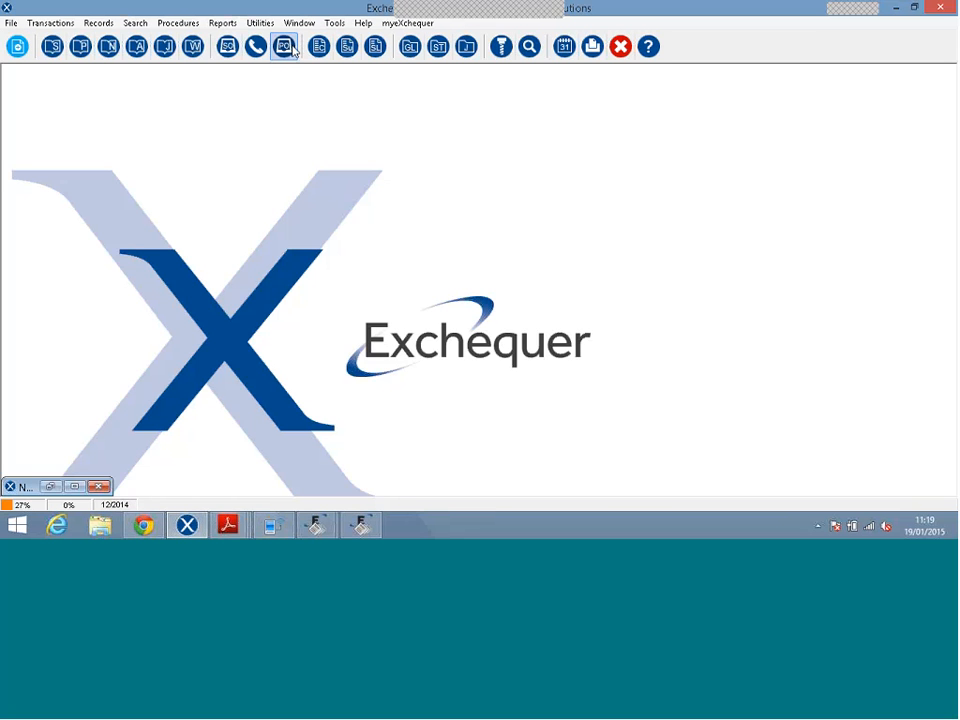
click(288, 48)
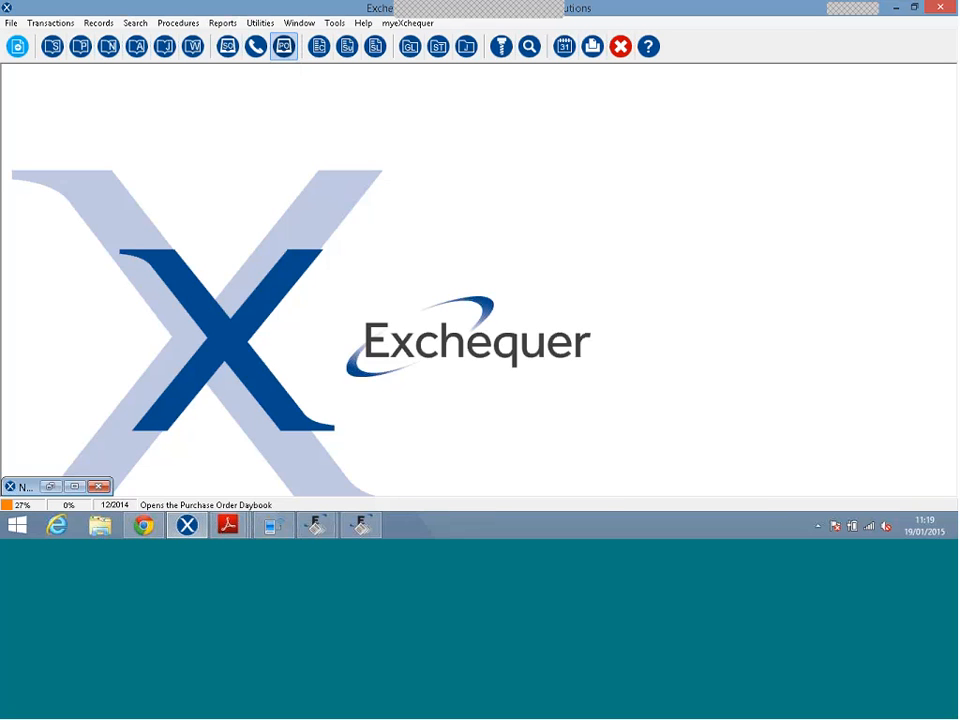
click(627, 422)
click(641, 253)
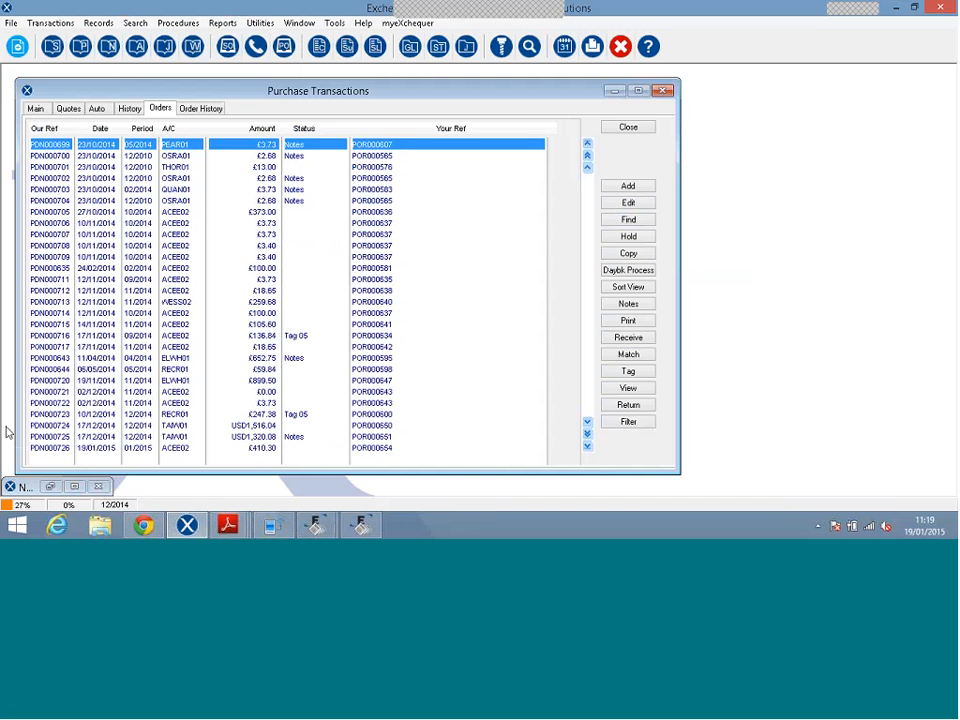
double_click(82, 449)
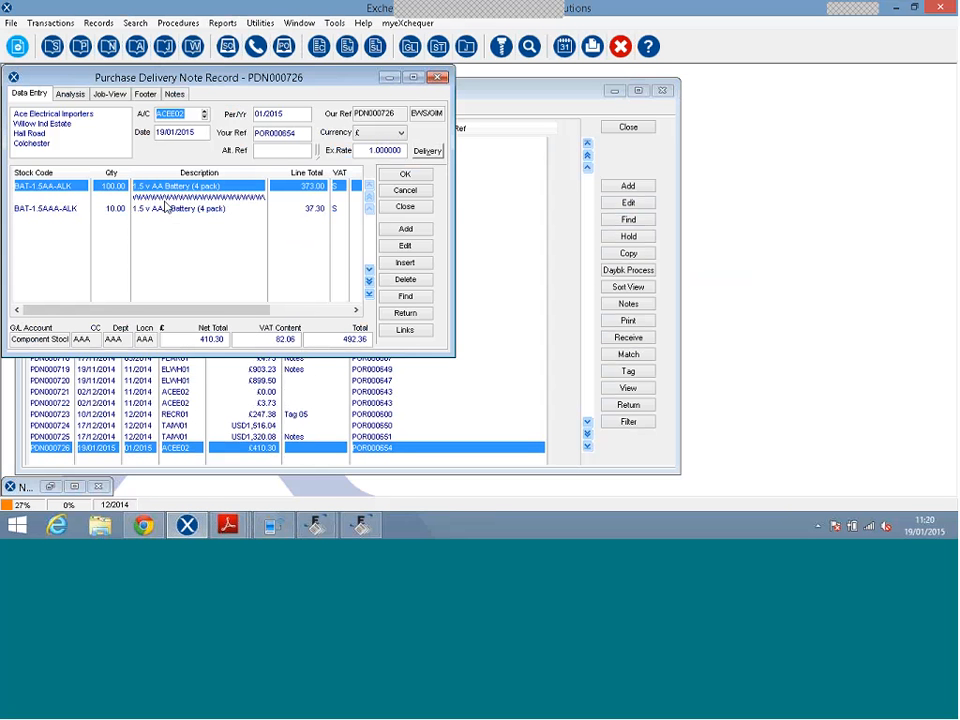
click(393, 211)
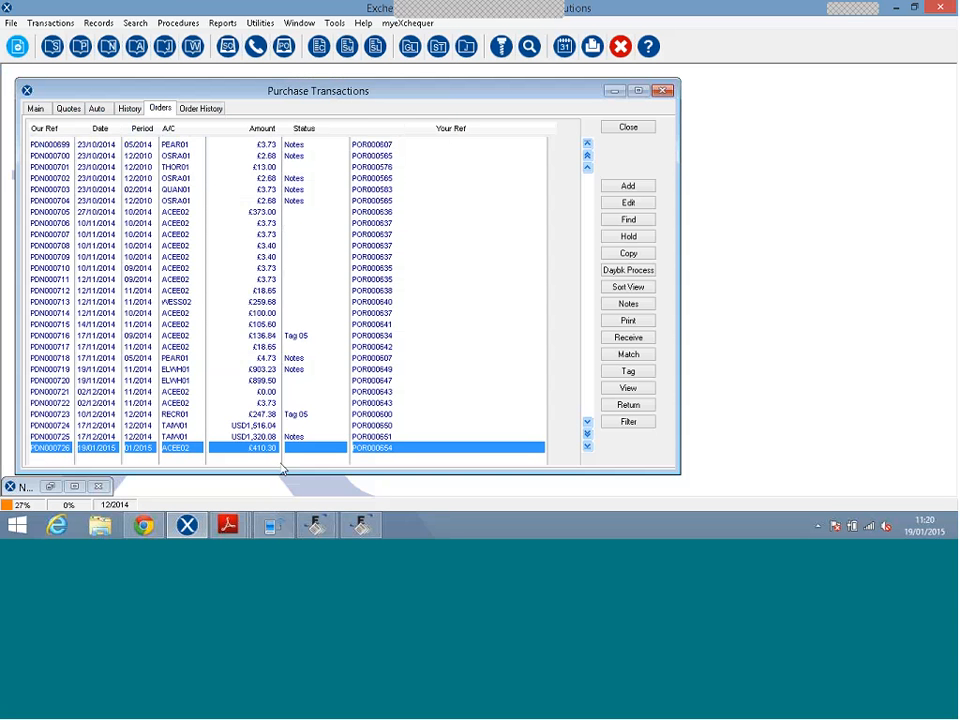
mouse_move(366, 521)
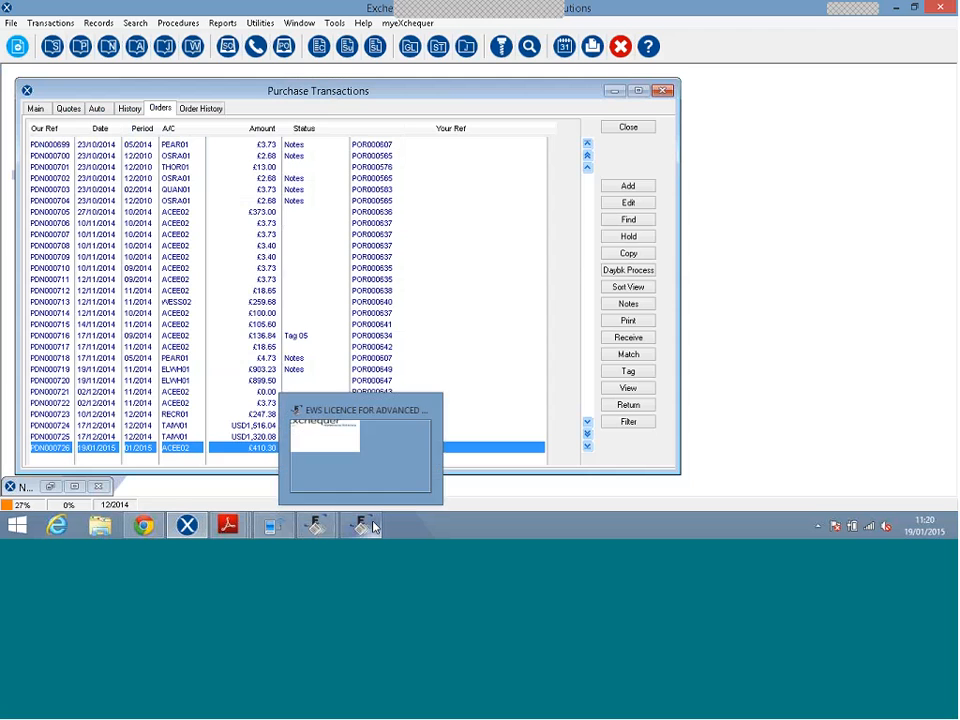
click(434, 421)
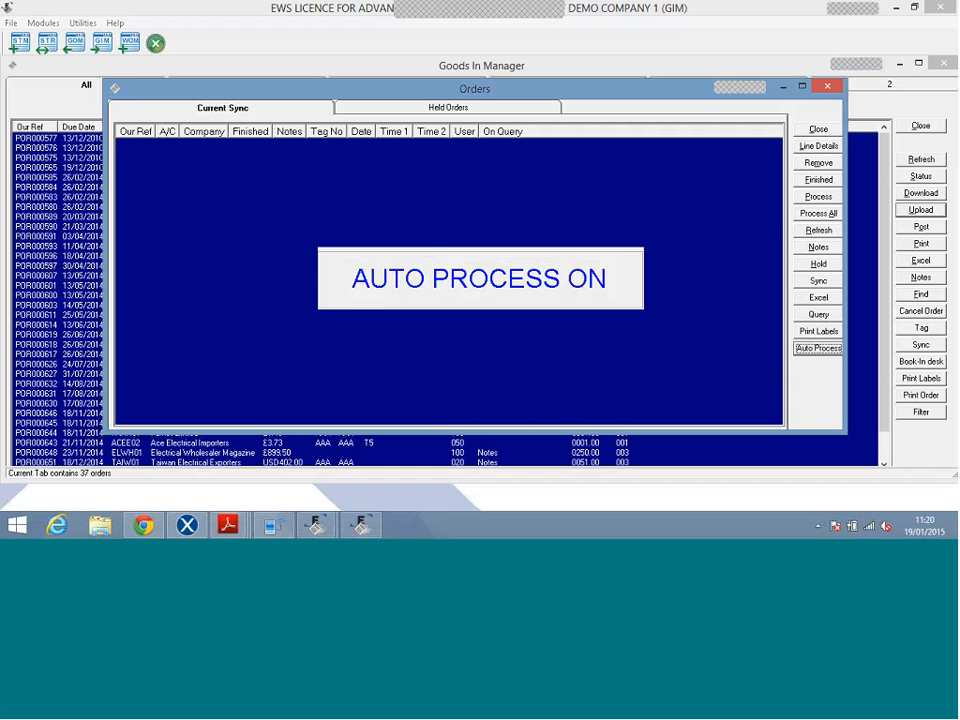
Close the Orders window without syncing device 1, then sort the order list by Our Ref.
click(812, 130)
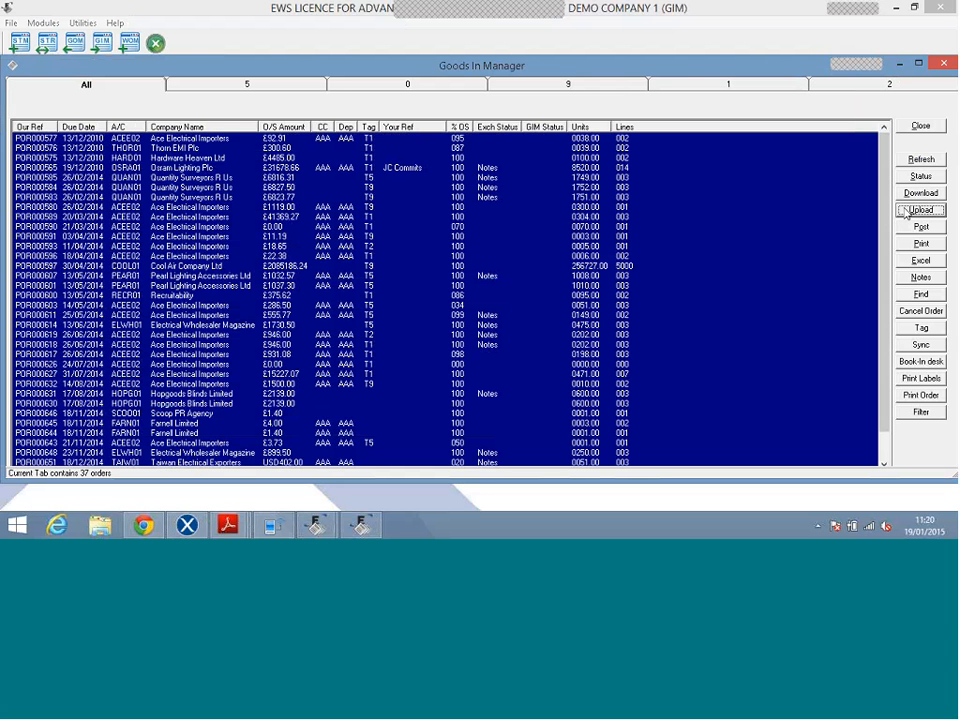
click(539, 311)
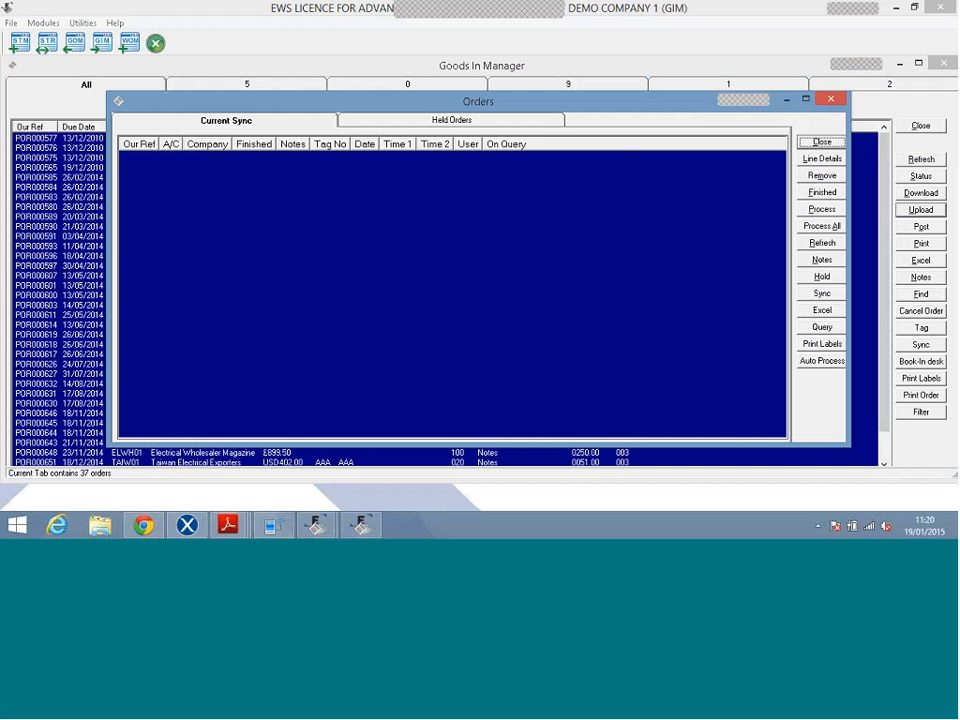
click(826, 143)
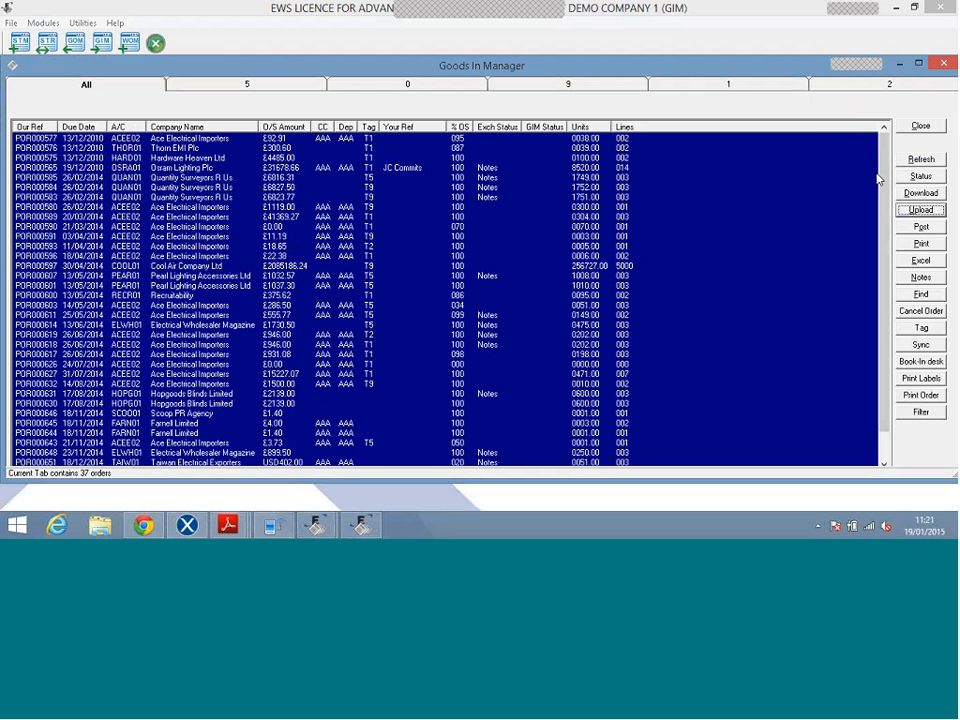
drag(882, 184, 889, 285)
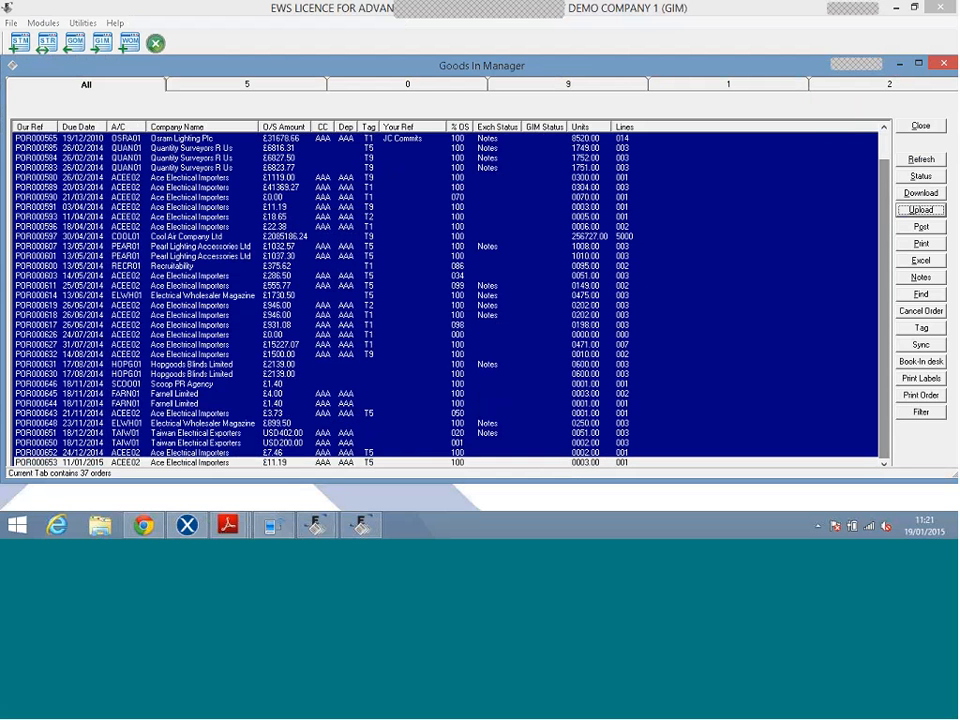
click(37, 127)
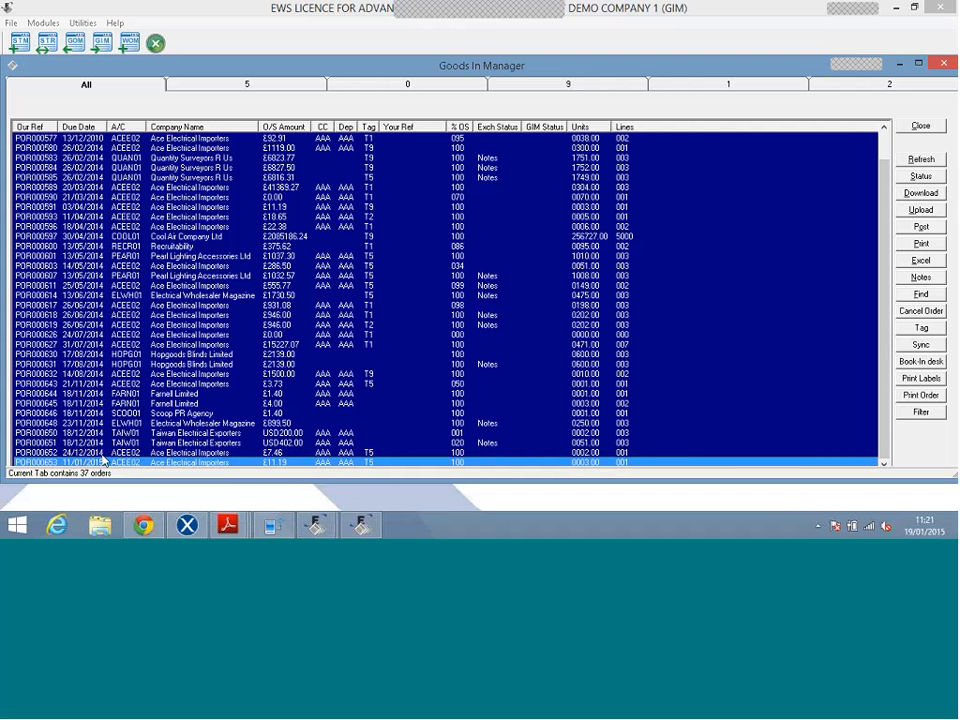
Start booking in order POR000653 and try item code 1001, which is not found.
click(911, 364)
click(864, 385)
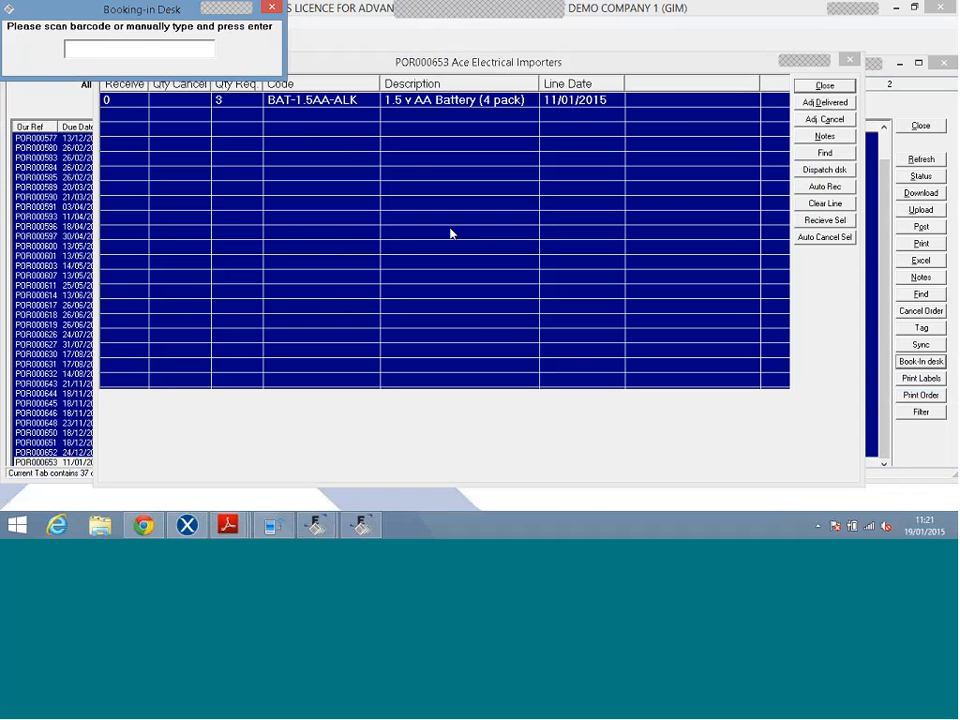
text(1001)
drag(51, 17, 101, 66)
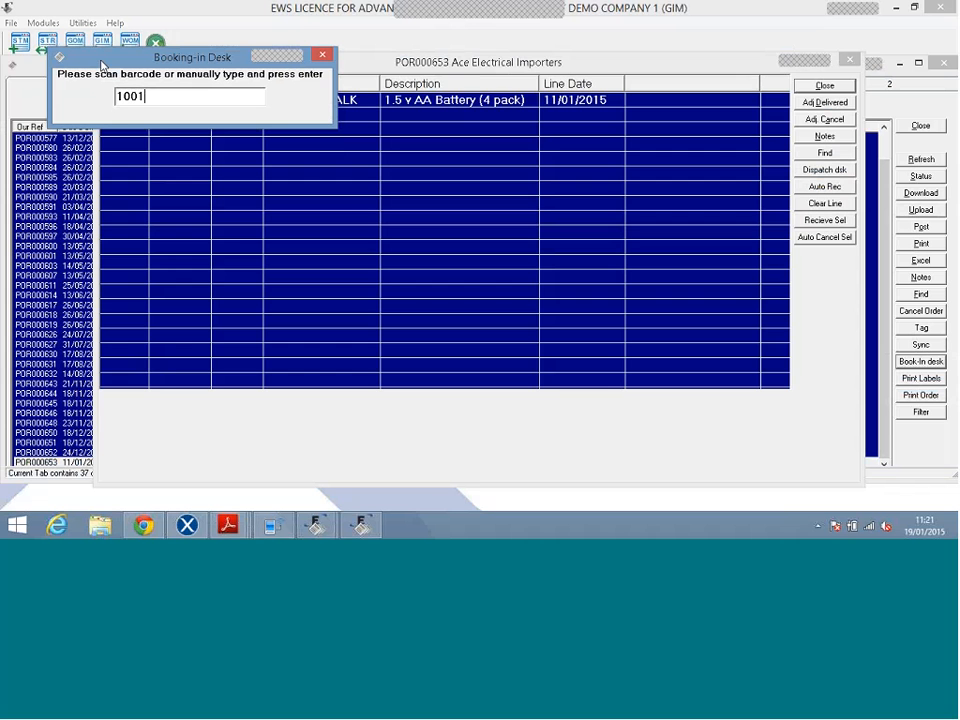
key(Return)
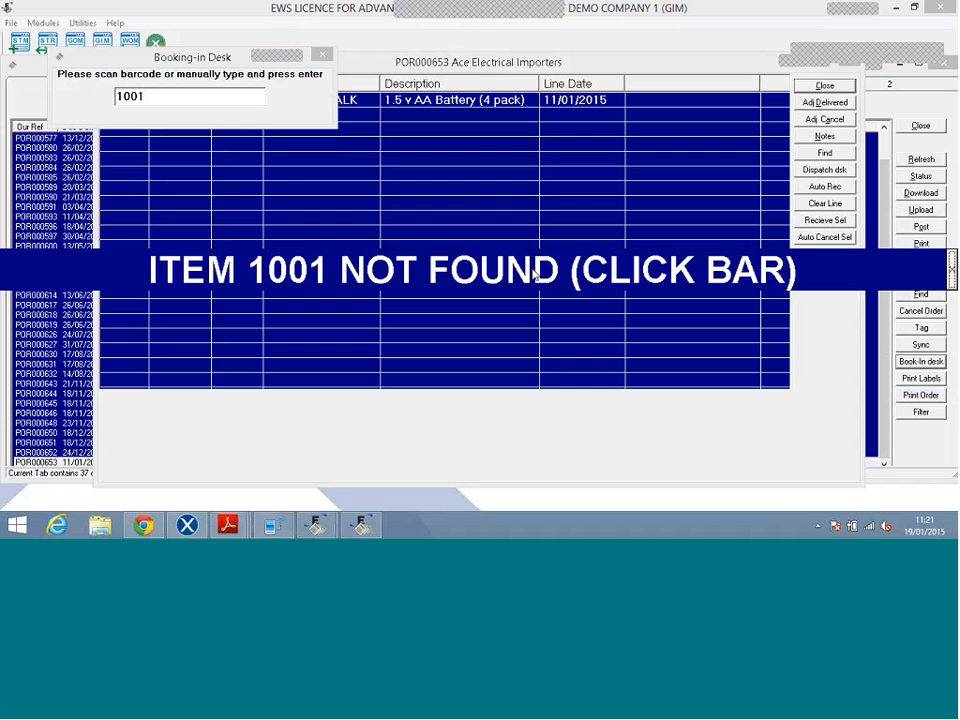
click(535, 275)
Receive 3 packs of AA batteries with barcode '1000, then close the booking-in desk.
drag(232, 60, 302, 180)
drag(300, 177, 338, 165)
text(1000)
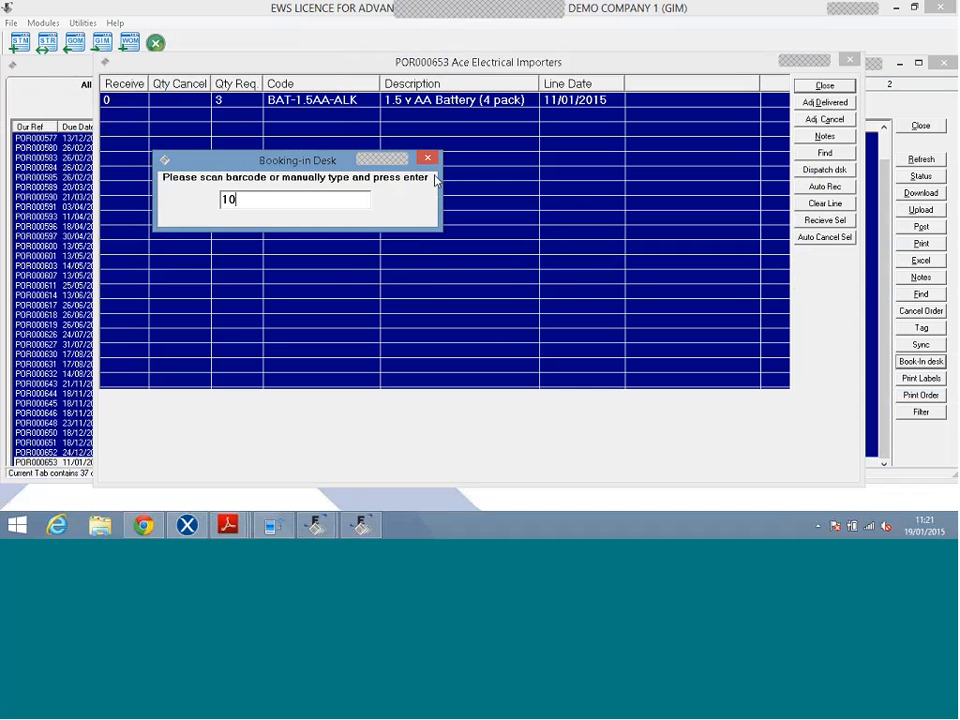
key(Return)
text('1000)
key(Return)
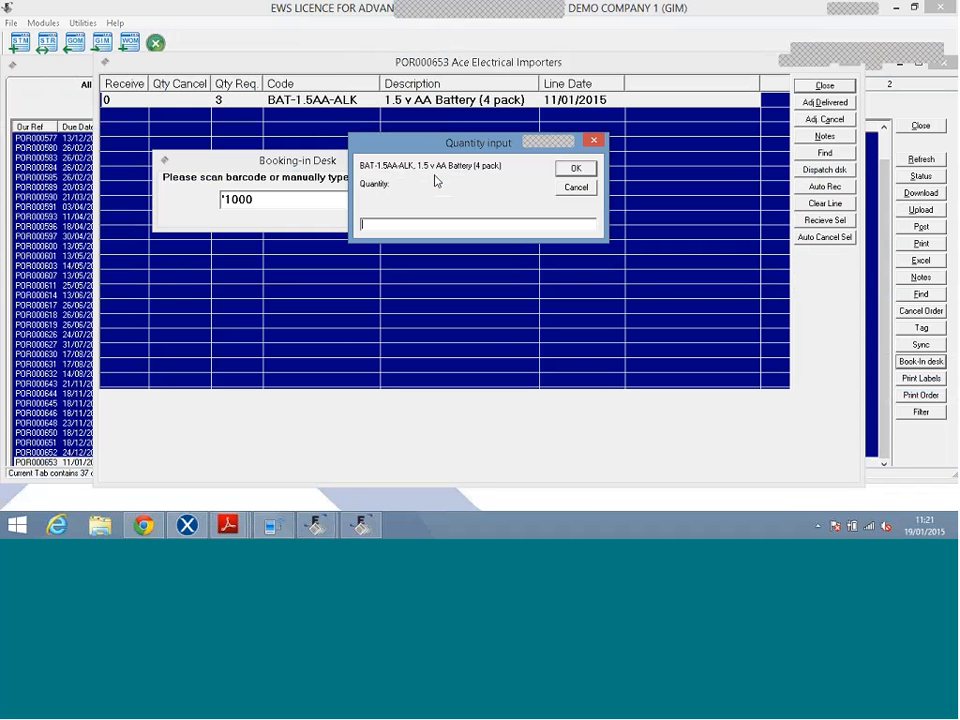
text(3)
key(Return)
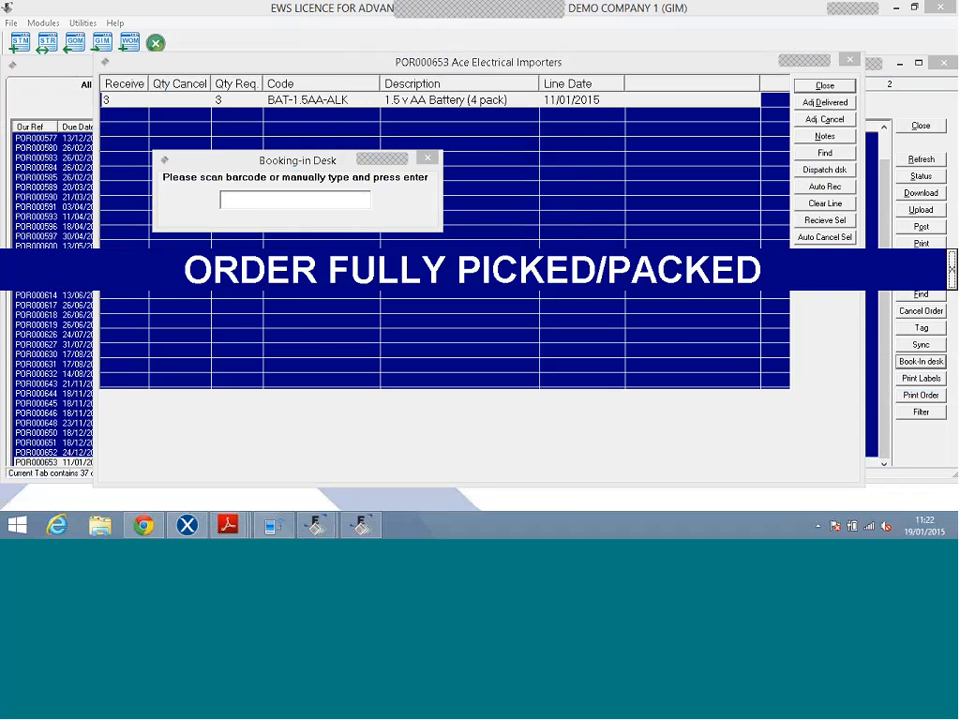
click(427, 159)
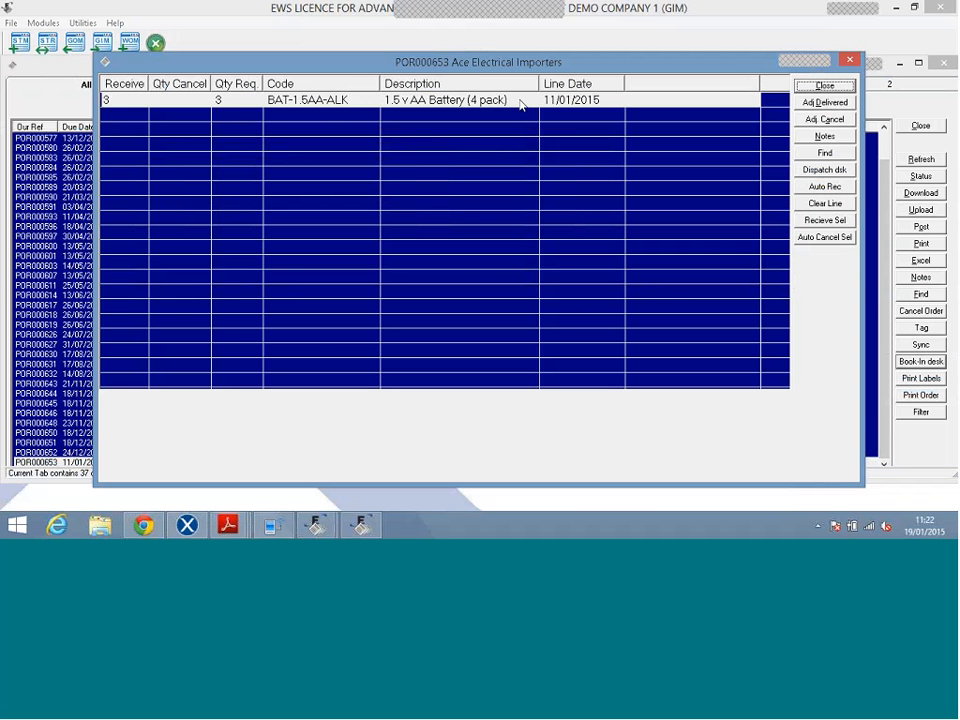
Process held order POR000653 as delivery PDN000727 and restore the handheld emulator.
click(818, 86)
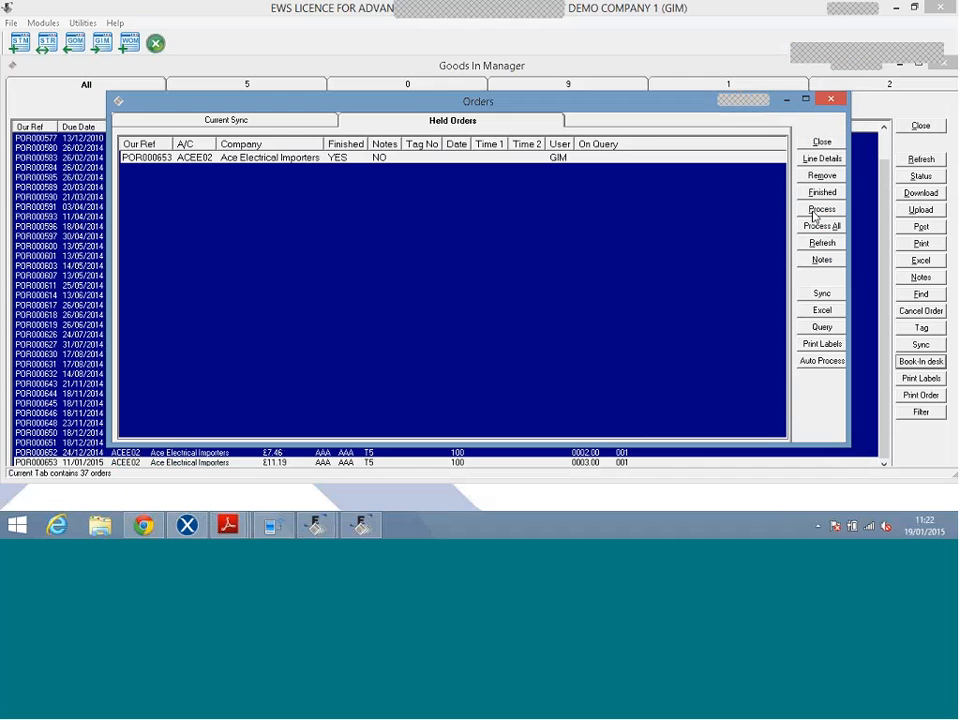
click(818, 210)
click(477, 314)
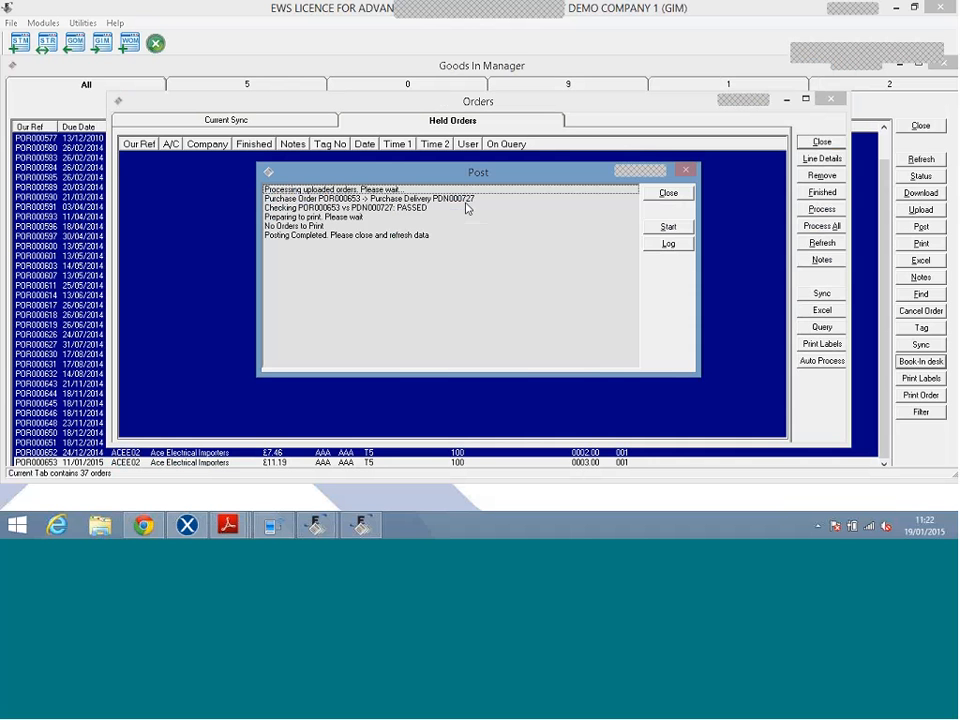
click(668, 195)
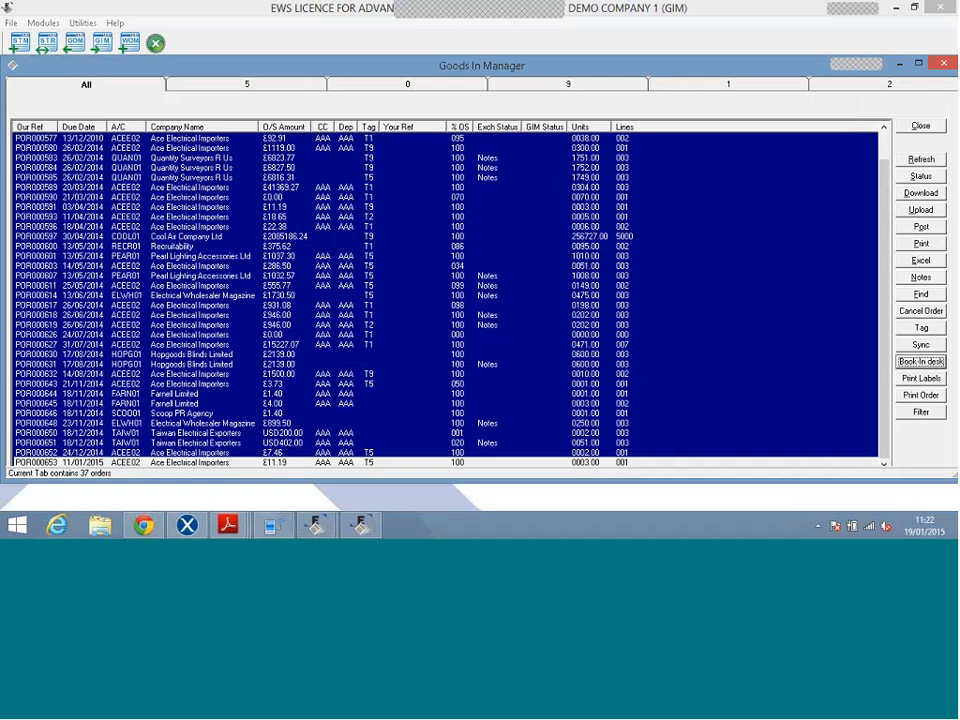
click(274, 525)
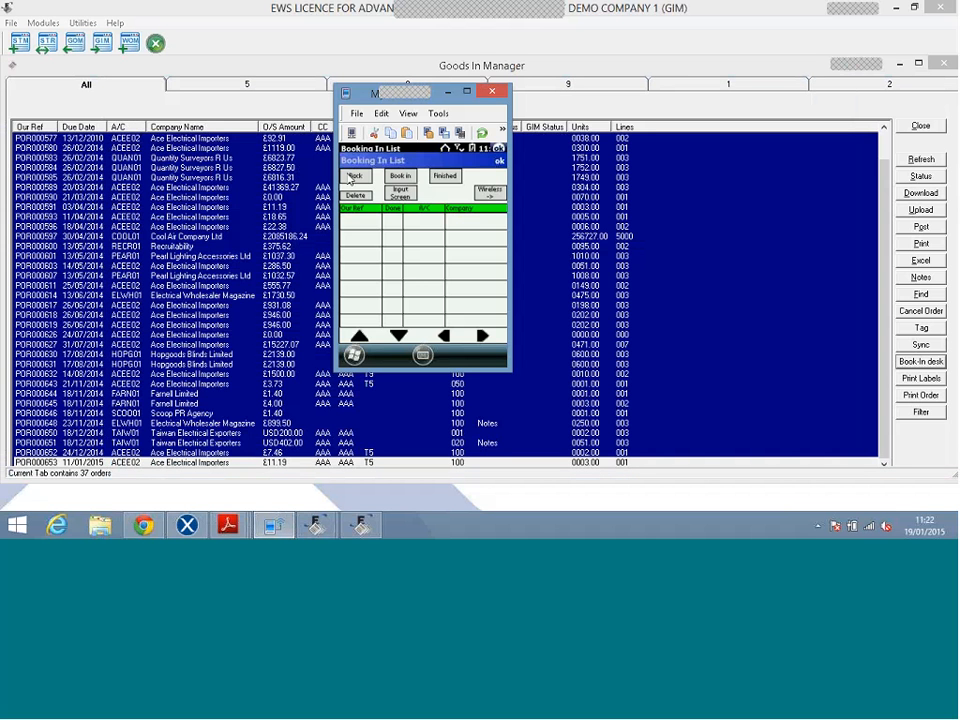
Back out of the handheld Booking In List and exit to Main Options, then return to the desktop.
click(353, 176)
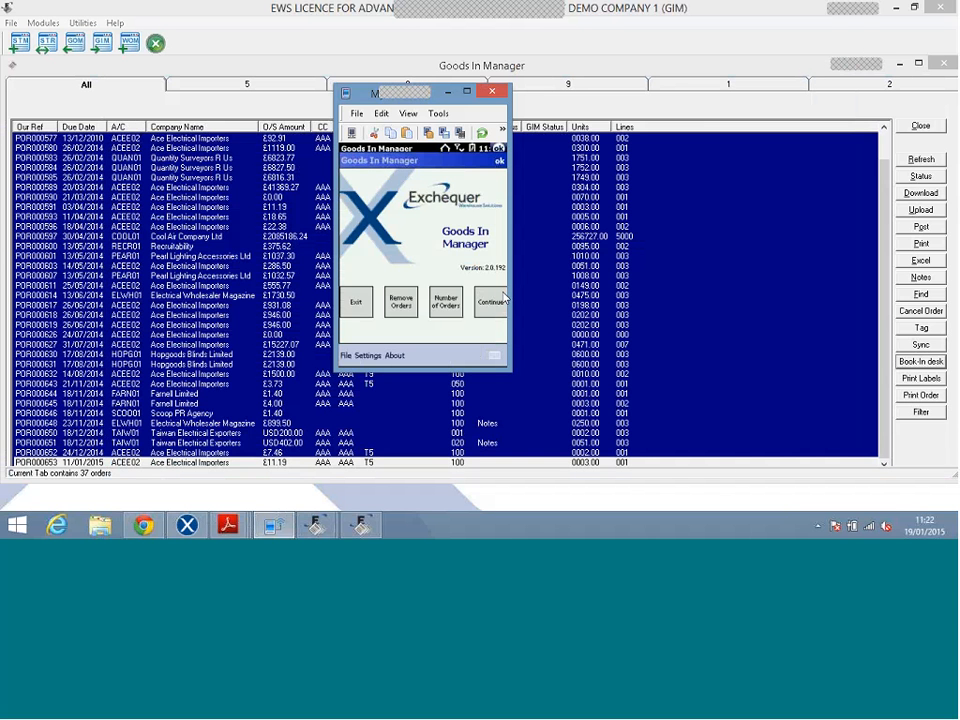
click(357, 305)
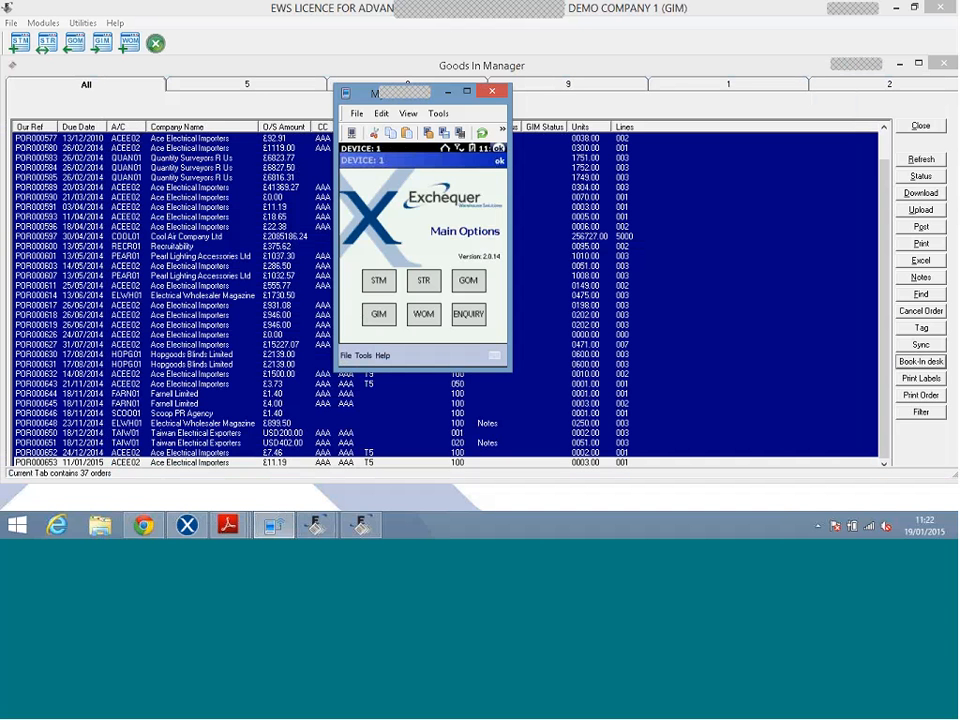
click(520, 263)
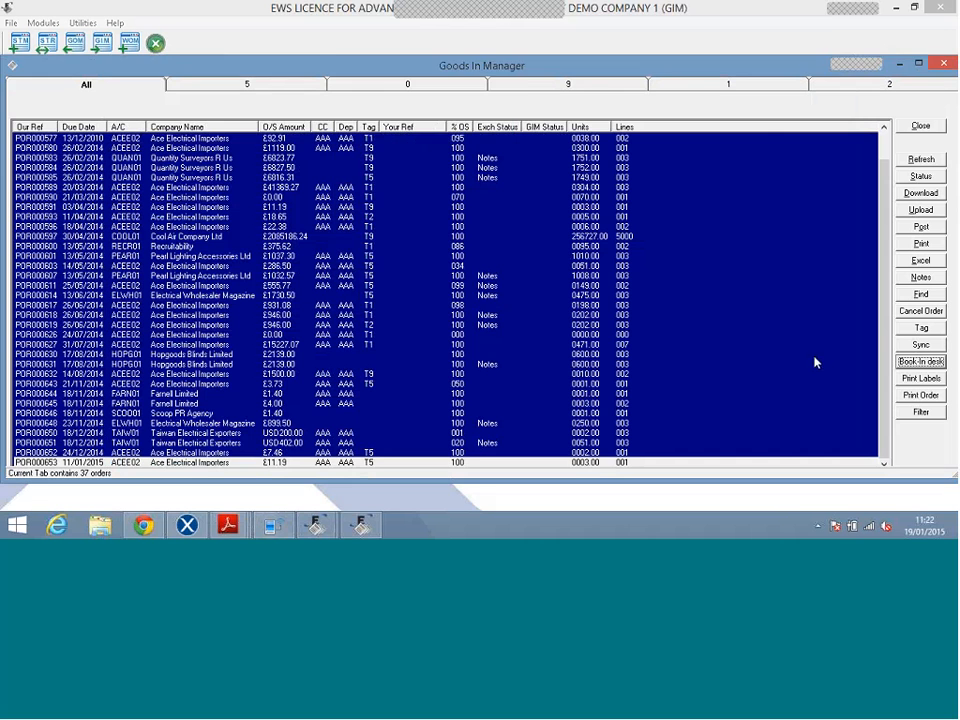
Flag the battery line of POR000653 to print with quantity 1, then cancel without printing.
click(918, 379)
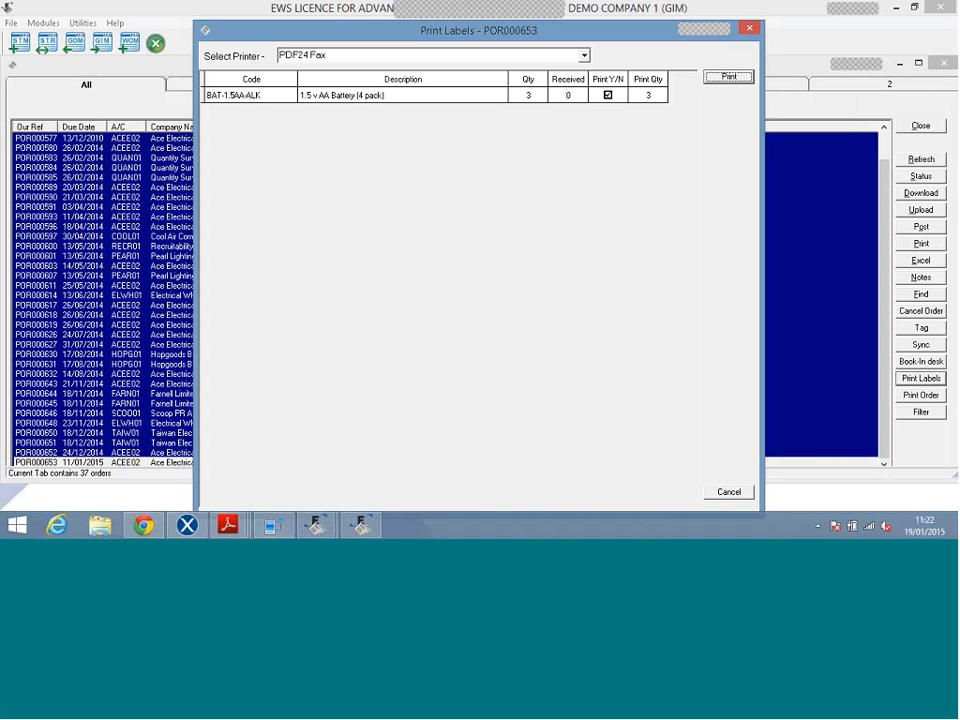
click(608, 96)
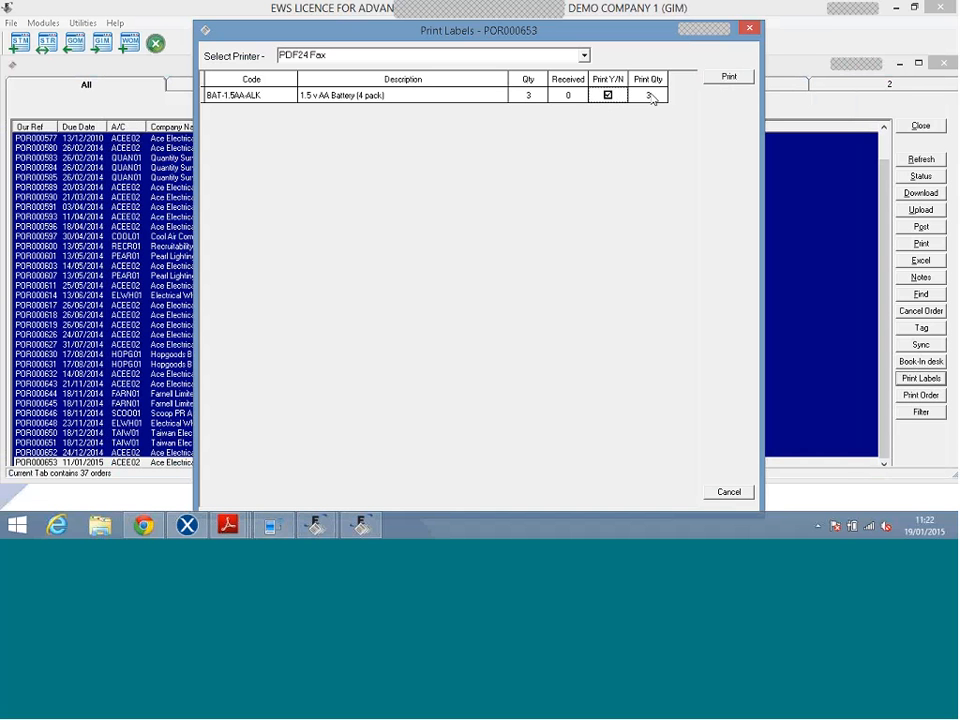
click(650, 96)
text(1)
click(718, 493)
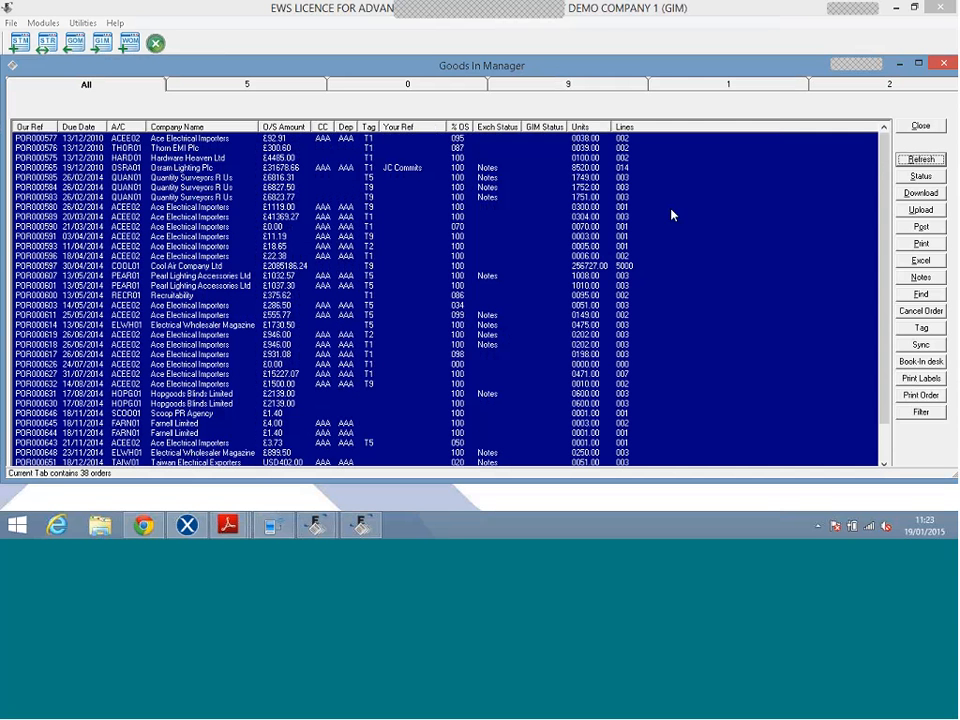
Sort the orders by % OS ascending, using Company Name in between, and select POR000626.
drag(886, 194, 882, 304)
click(724, 297)
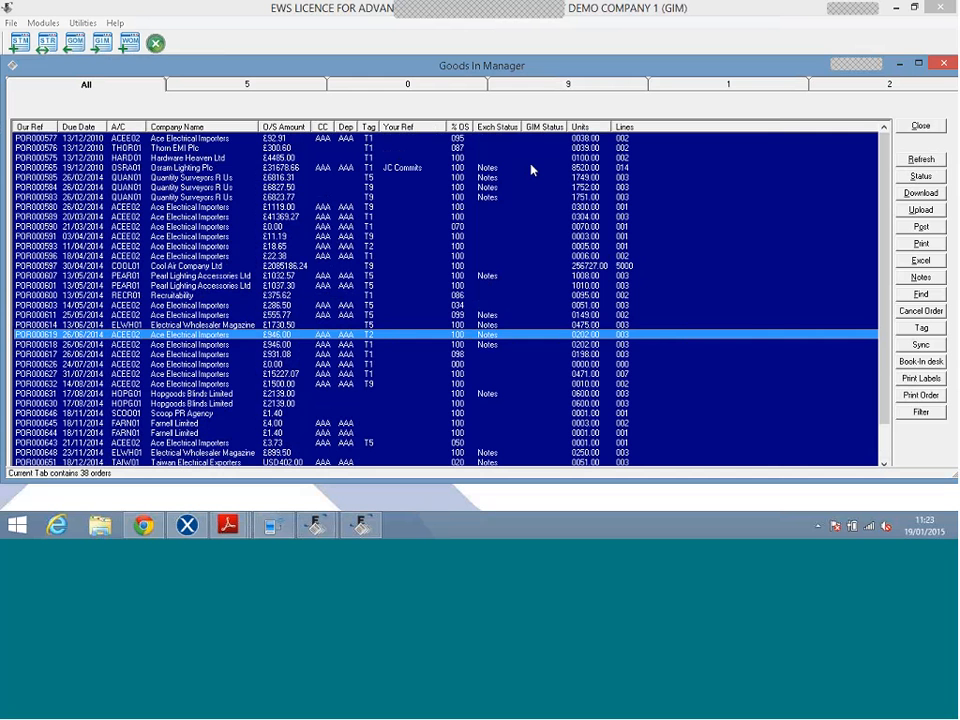
click(460, 127)
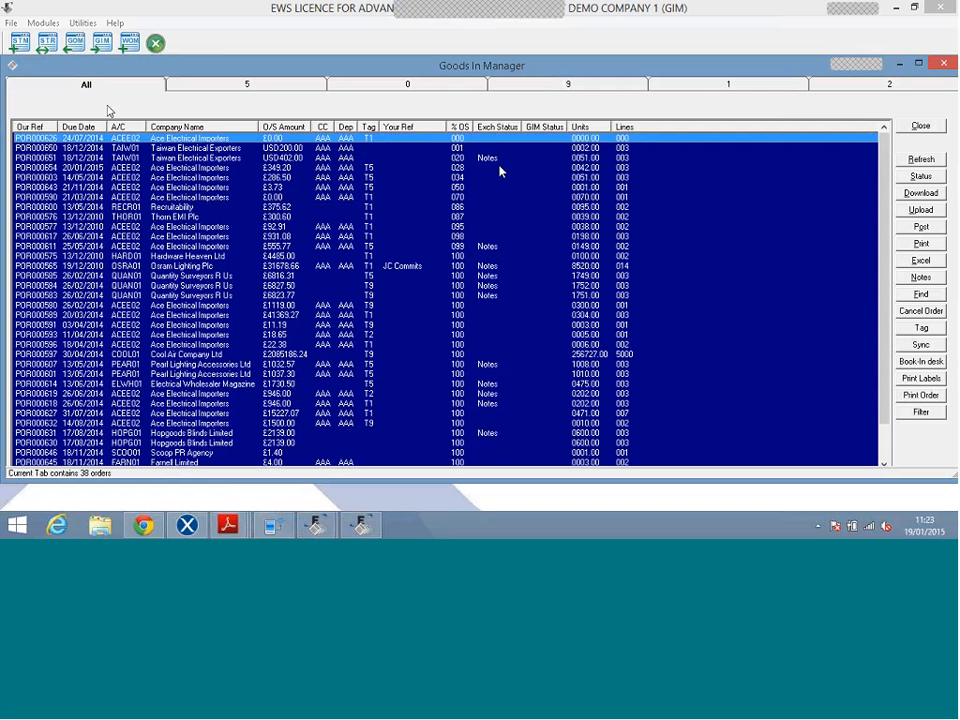
click(205, 129)
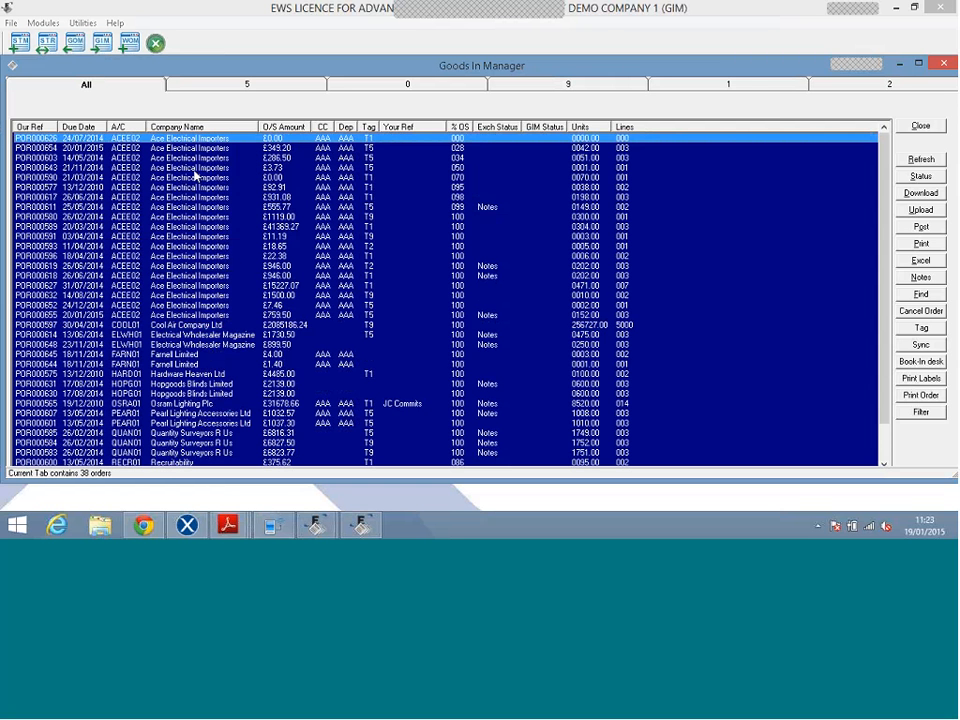
click(459, 129)
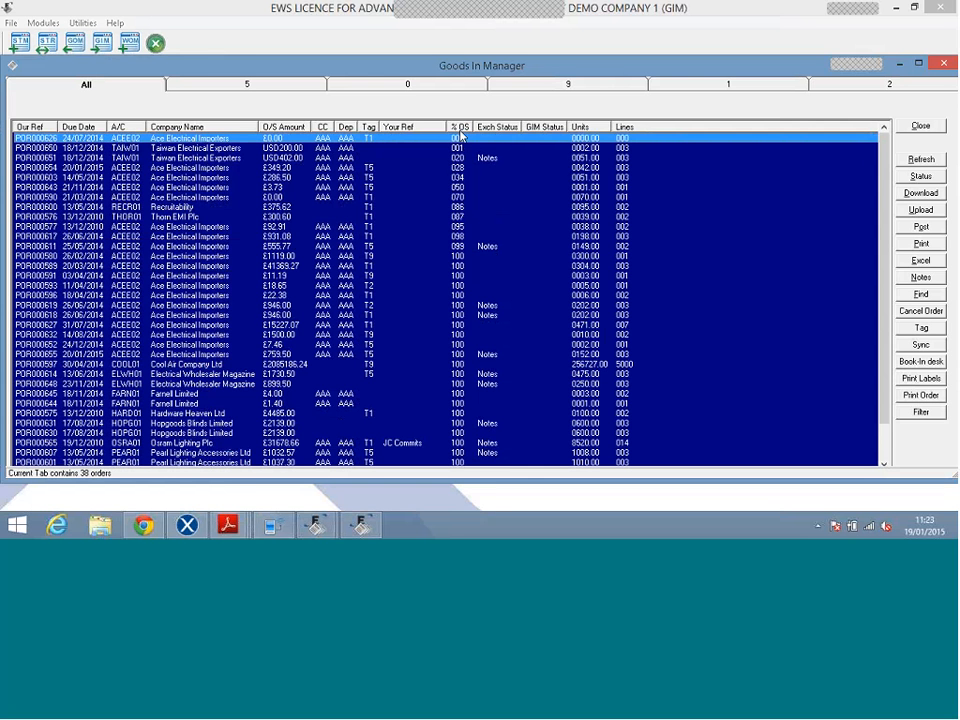
key(Down)
key(Down)
key(Down)
key(Down)
click(462, 140)
Cancel order POR000626 on Exchequer, confirming YES and acknowledging the finished message.
click(921, 311)
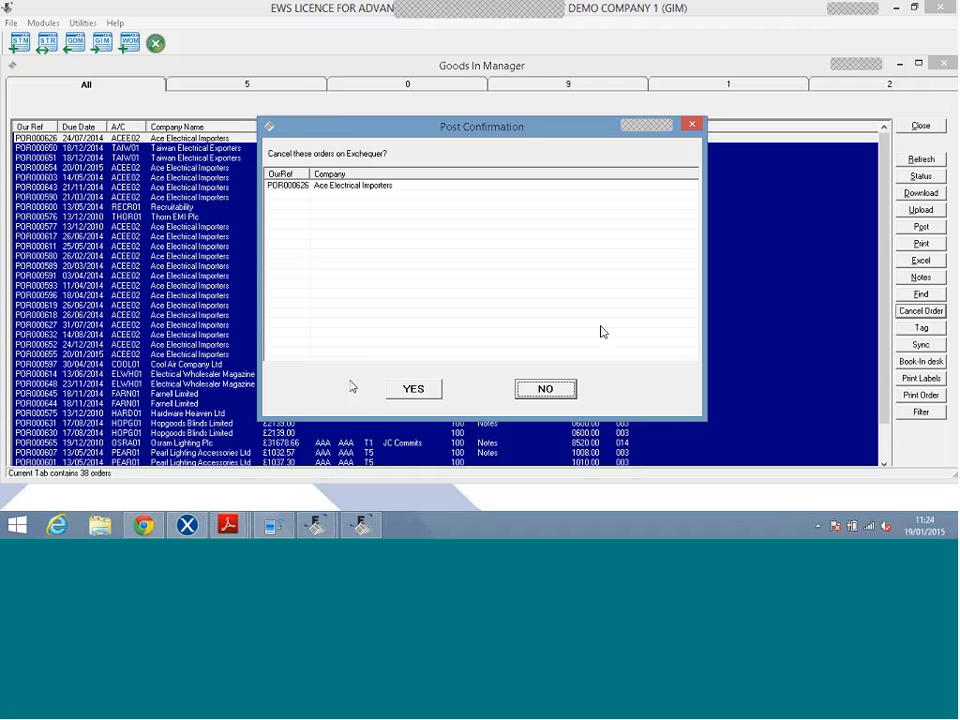
click(413, 388)
click(585, 312)
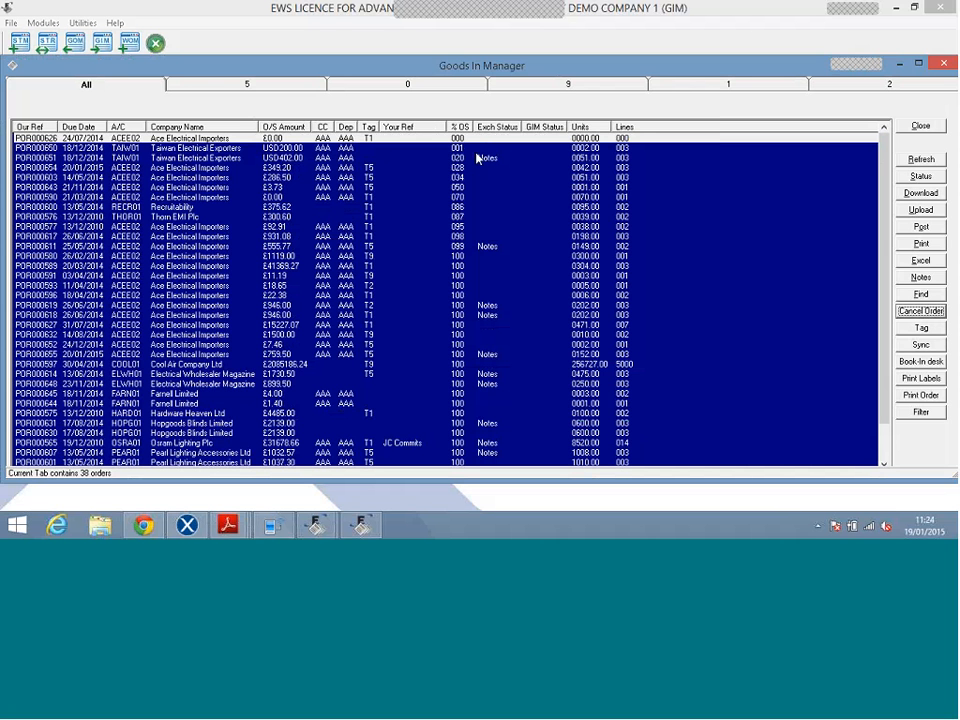
click(477, 158)
key(shift+Down)
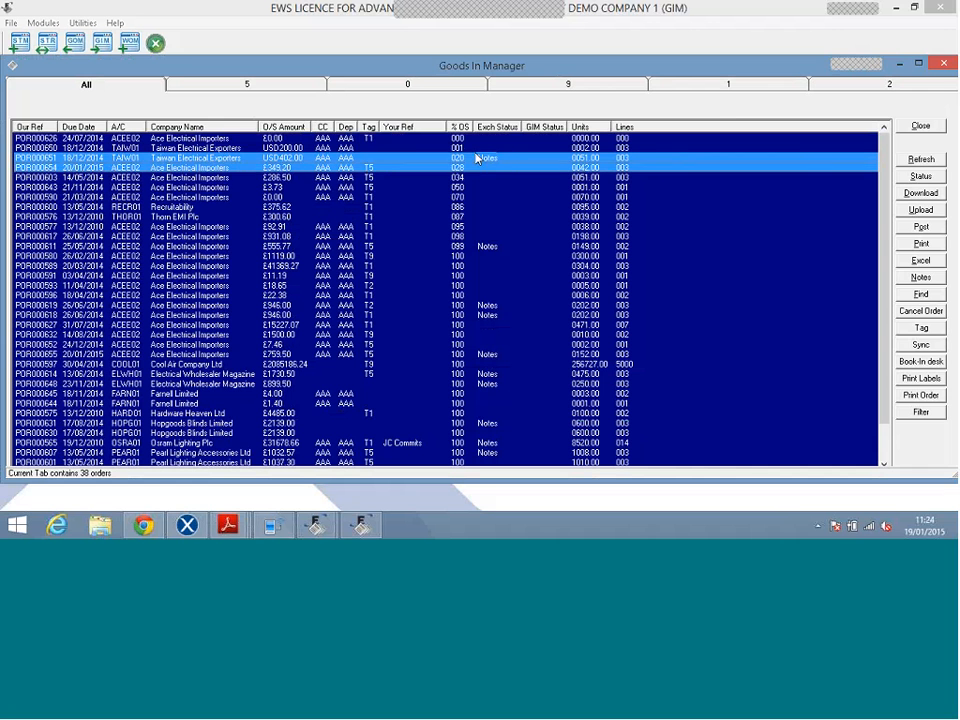
key(shift+Down)
key(shift+Down)
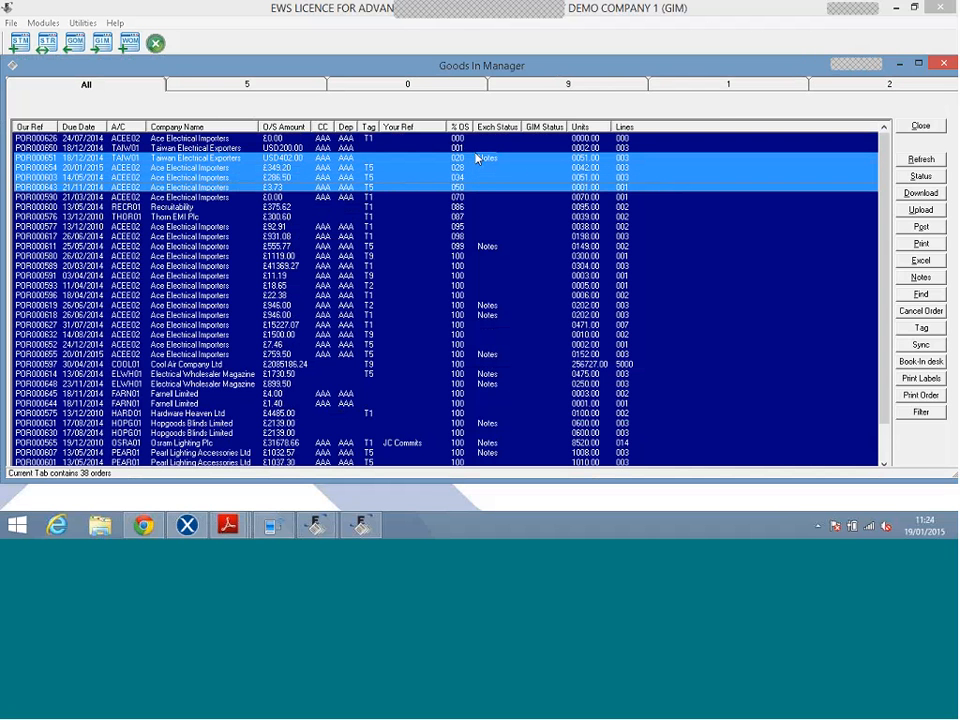
click(436, 187)
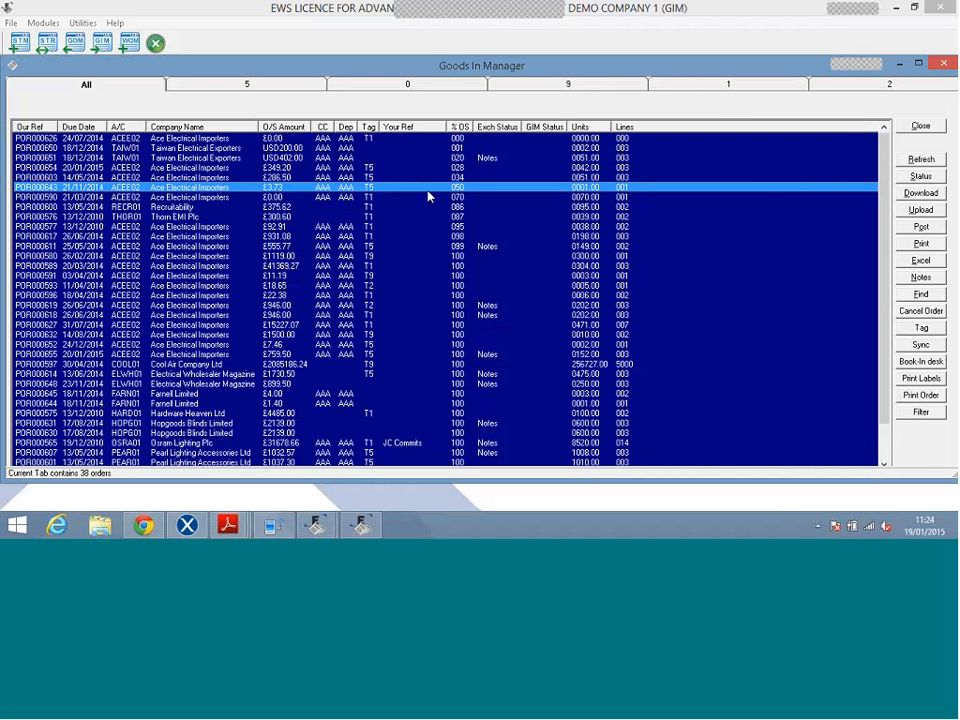
click(430, 197)
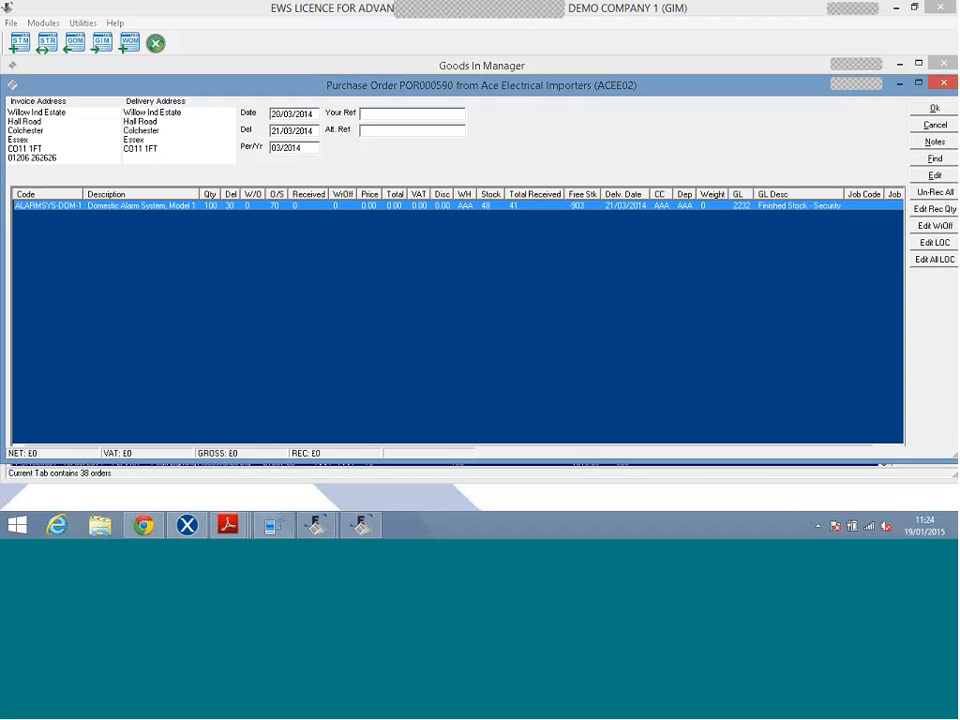
key(Escape)
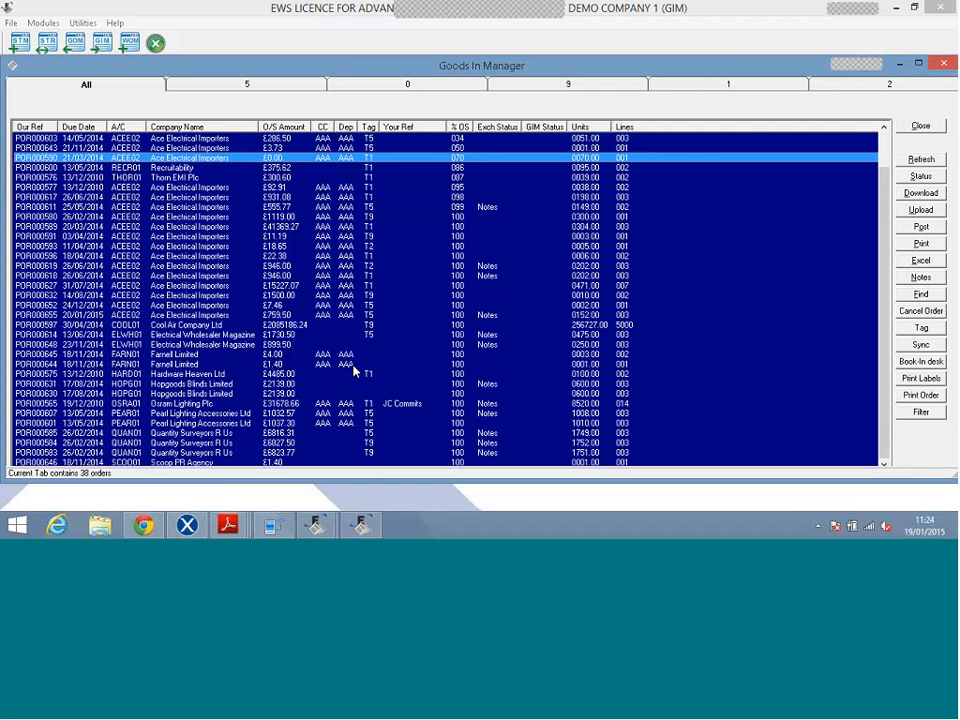
click(836, 276)
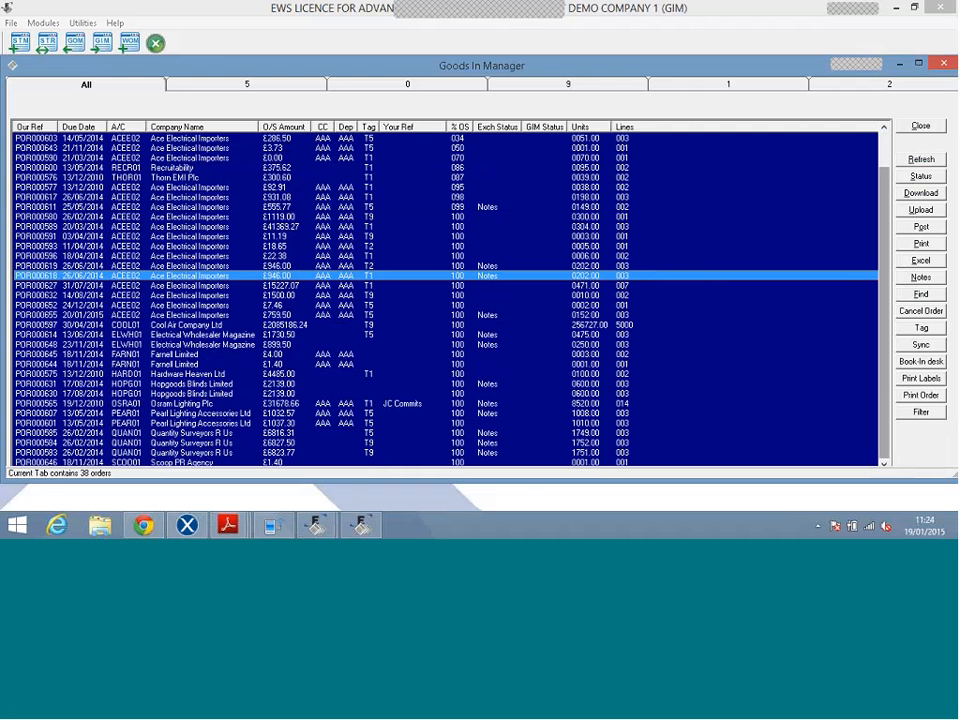
click(924, 280)
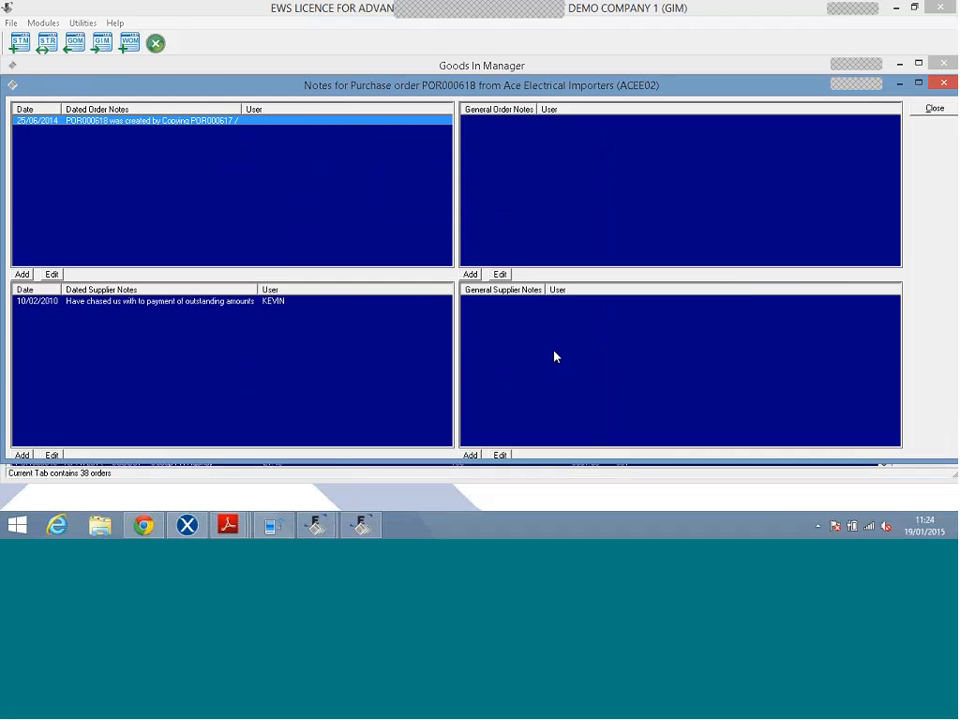
click(469, 274)
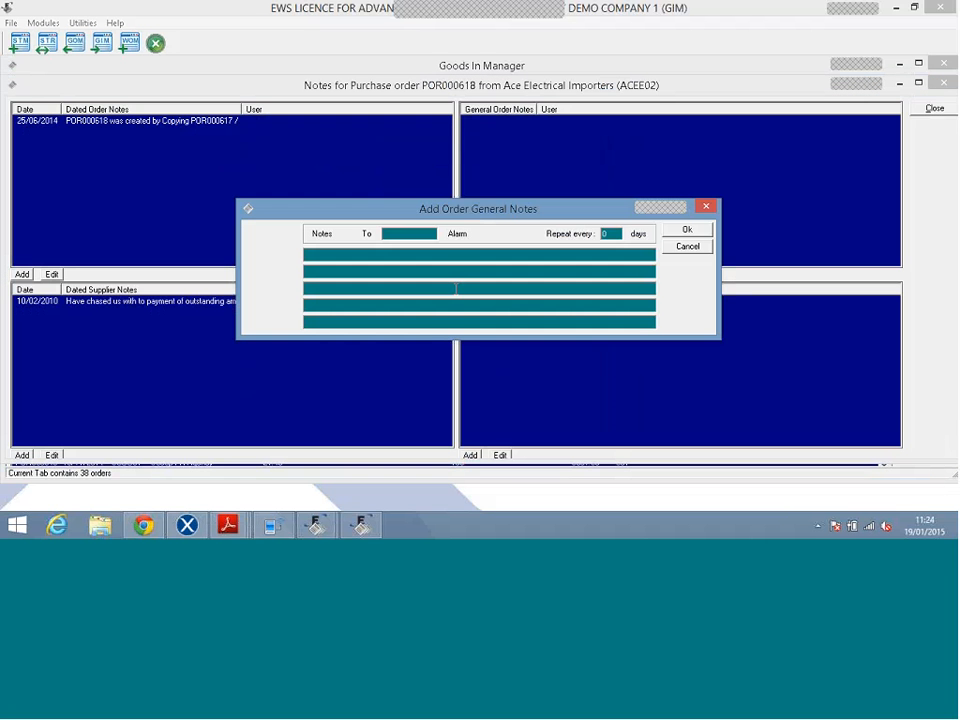
click(687, 246)
click(934, 108)
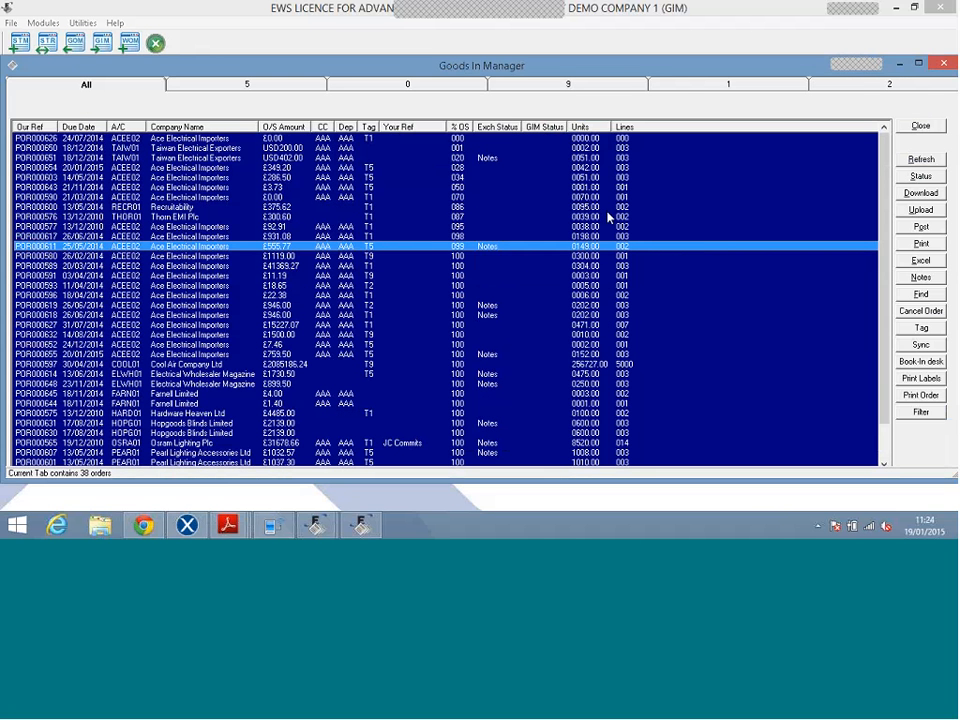
Search for order number 63 to jump to POR000632, then select POR000593.
click(918, 295)
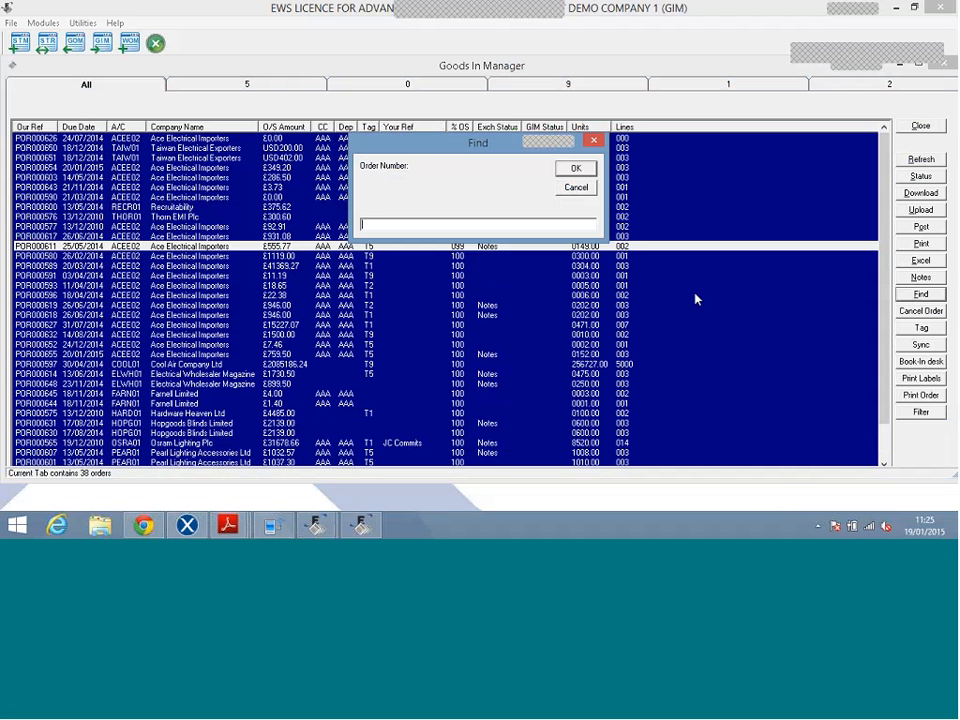
text(63)
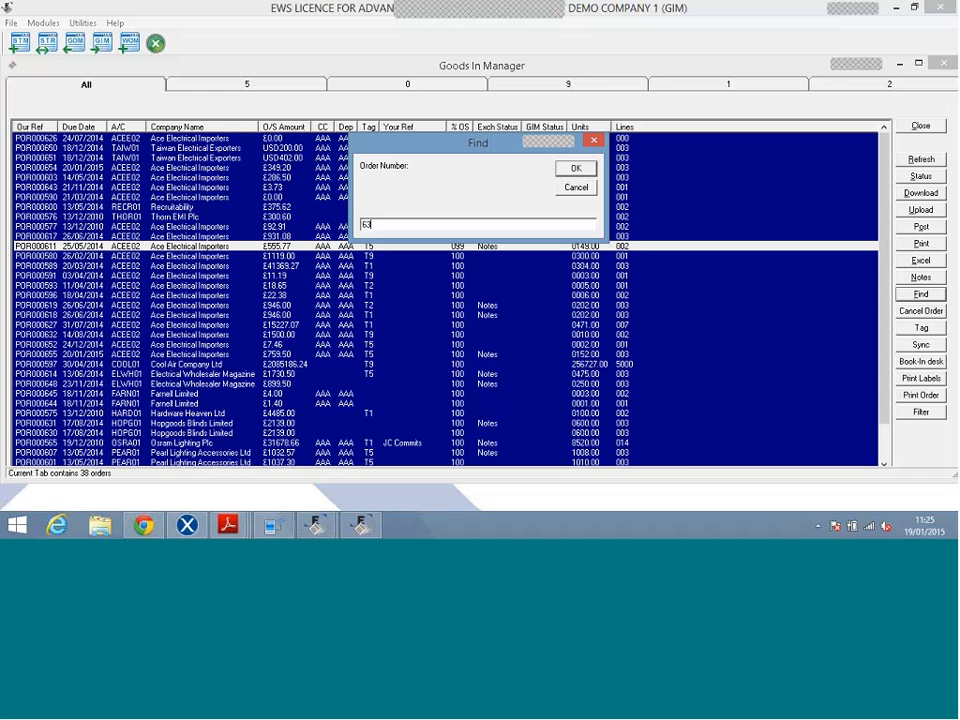
key(Return)
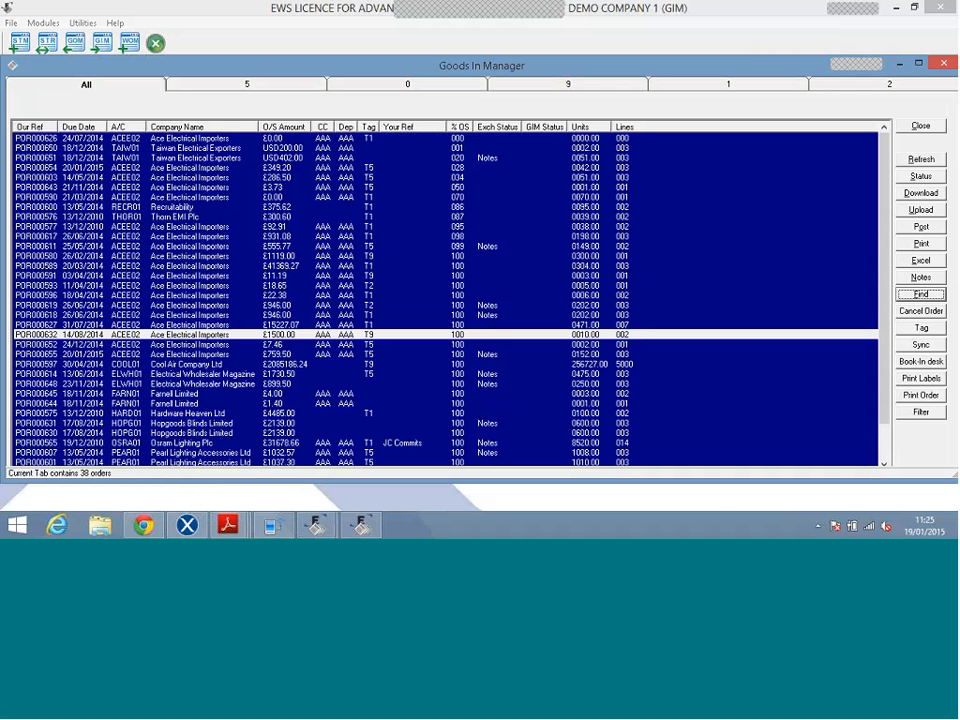
click(690, 285)
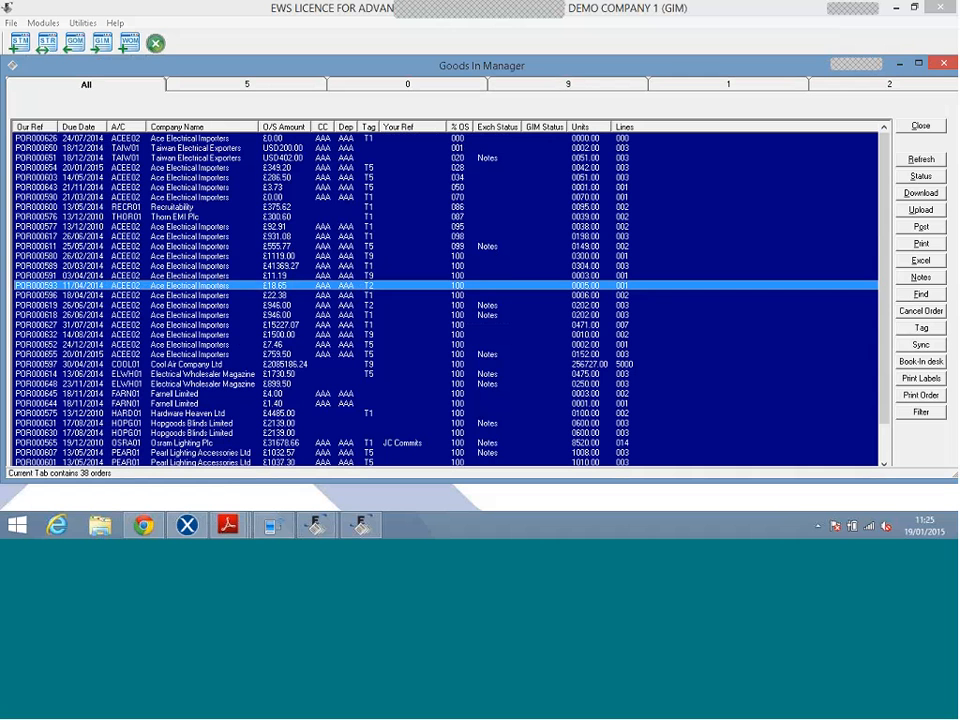
click(364, 198)
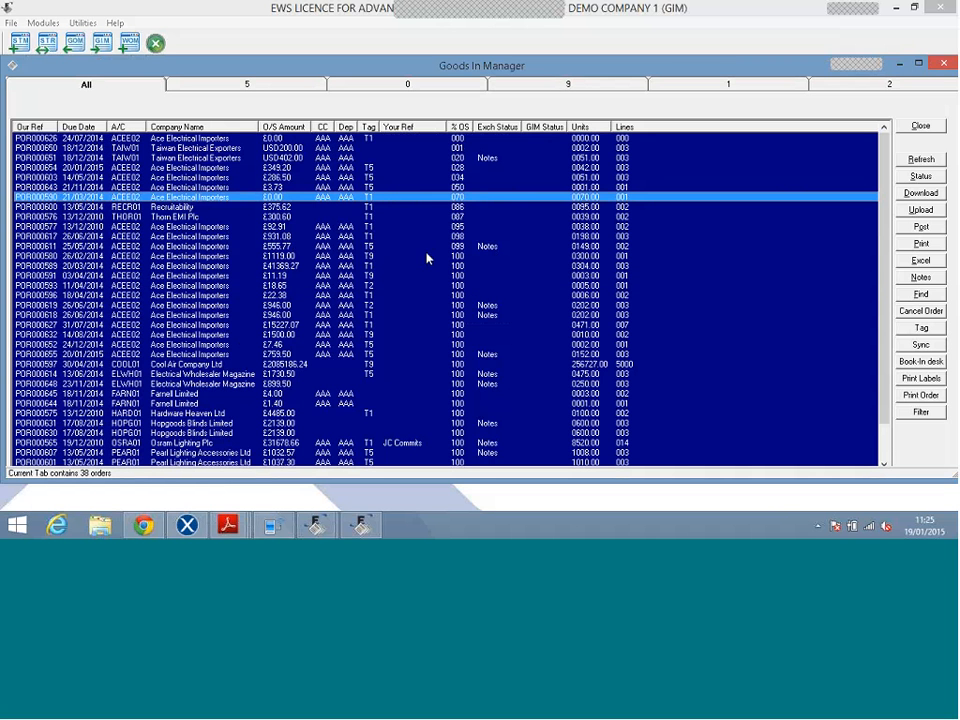
key(shift+Down)
key(shift+Down)
key(shift+Down)
key(shift+Down)
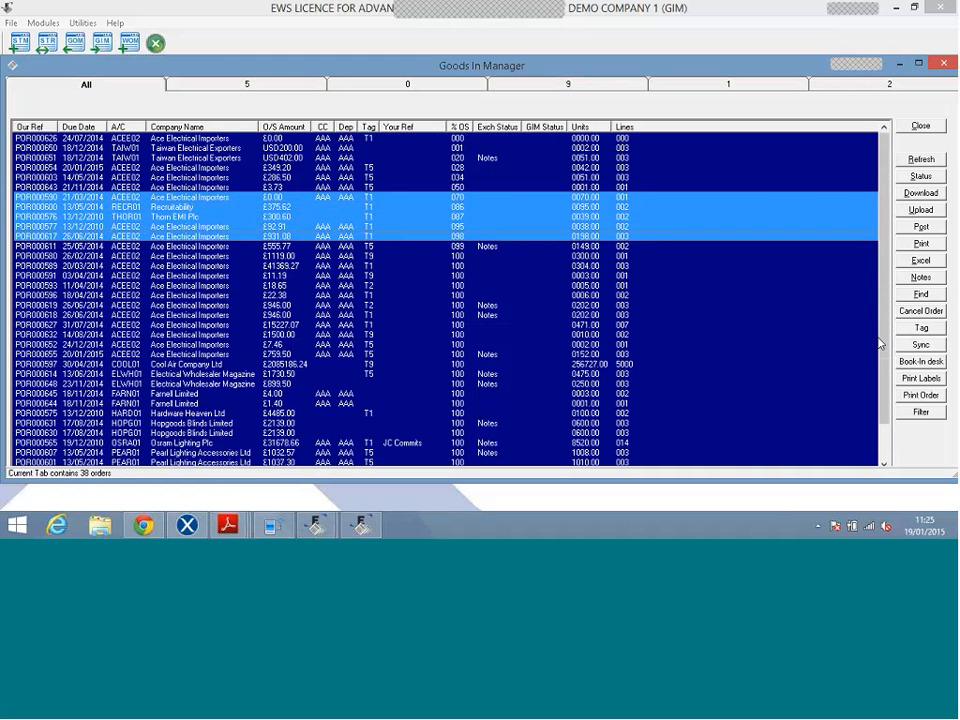
click(912, 330)
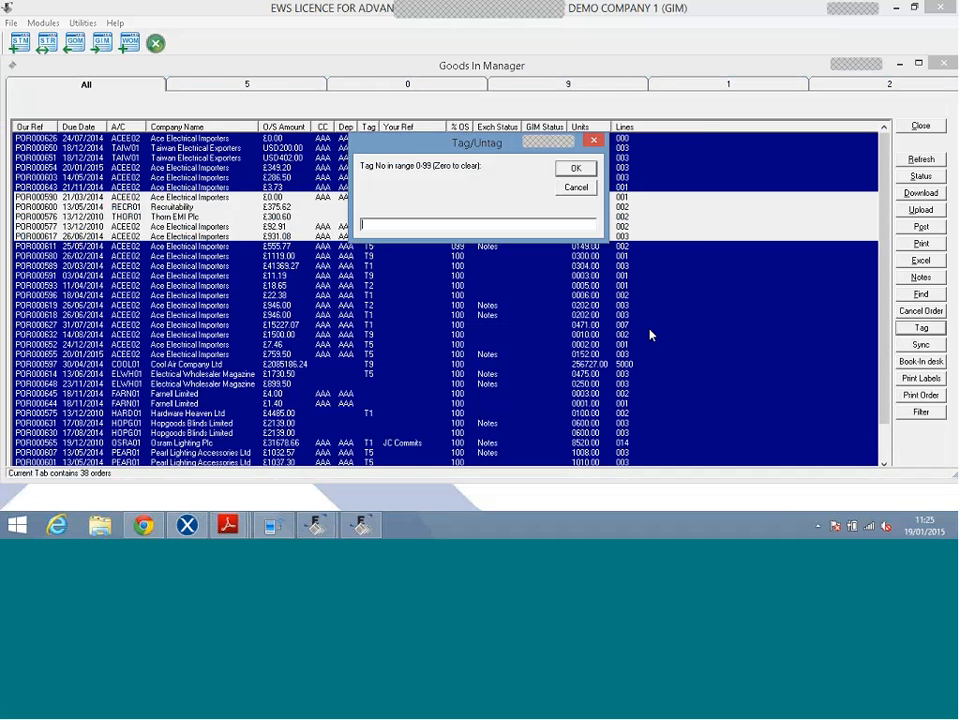
text(5)
key(Return)
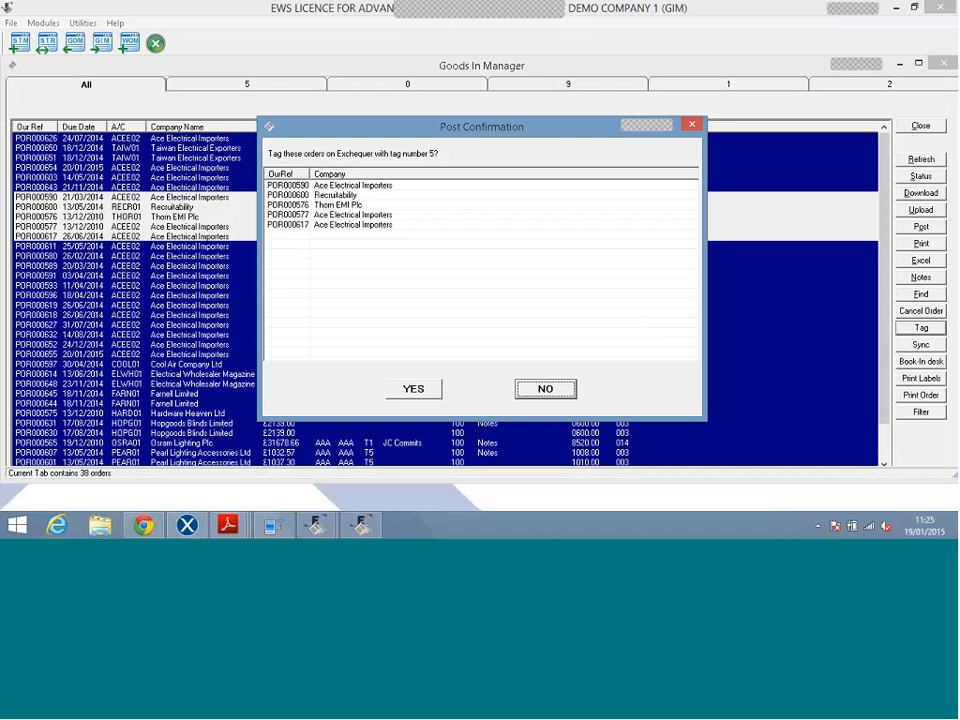
click(413, 388)
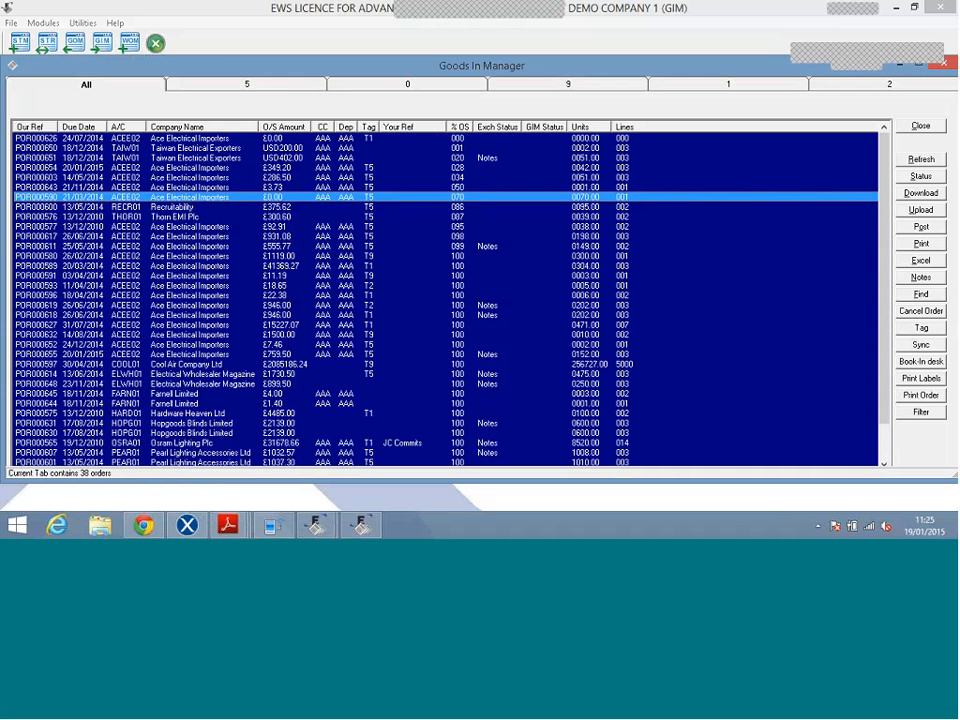
Review the orders in groups 5, 9, 1 and 2, return to All, and close Goods In Manager.
click(283, 92)
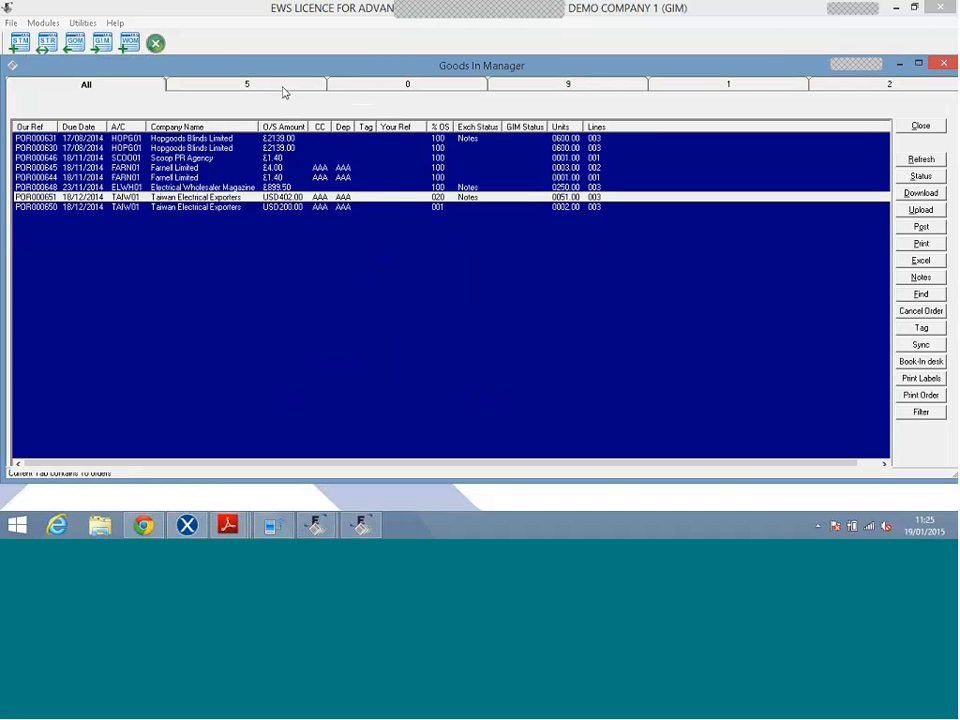
click(568, 92)
click(752, 94)
click(826, 87)
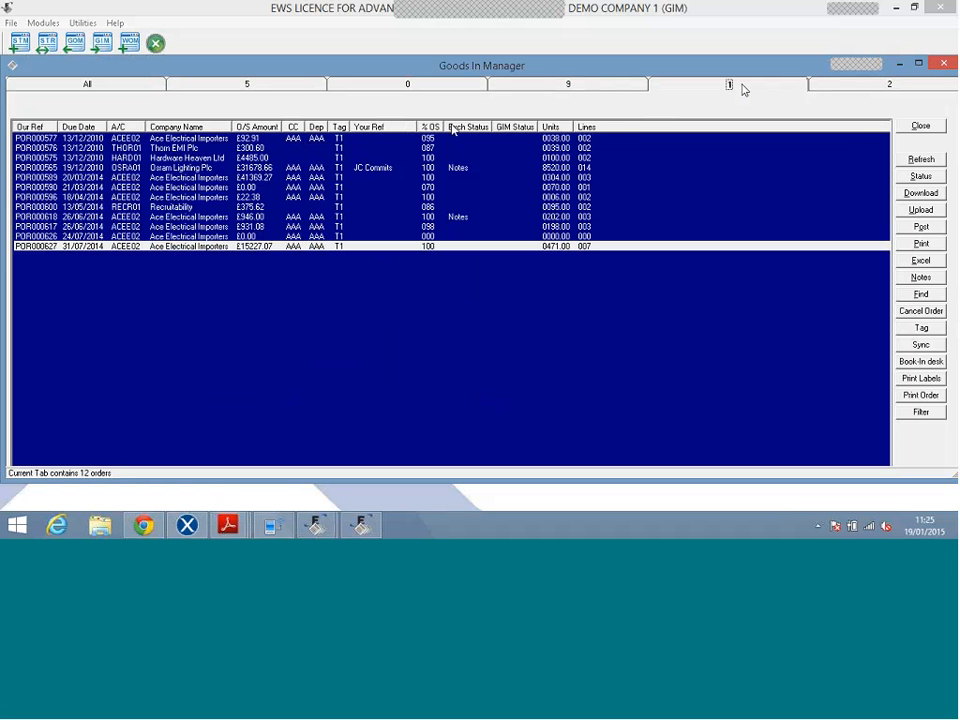
click(152, 90)
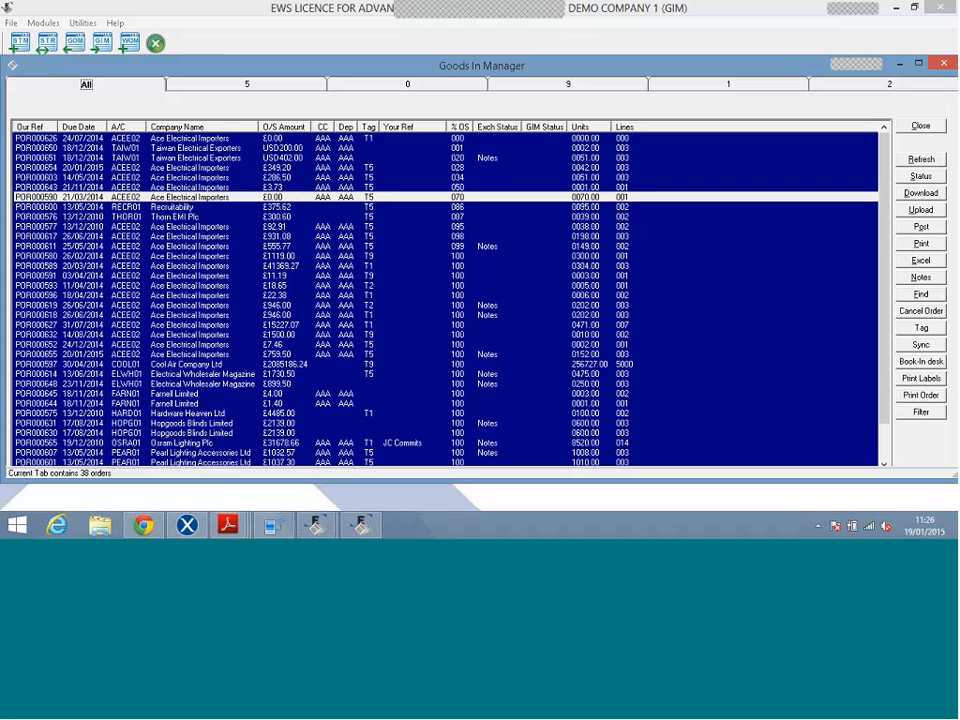
click(921, 125)
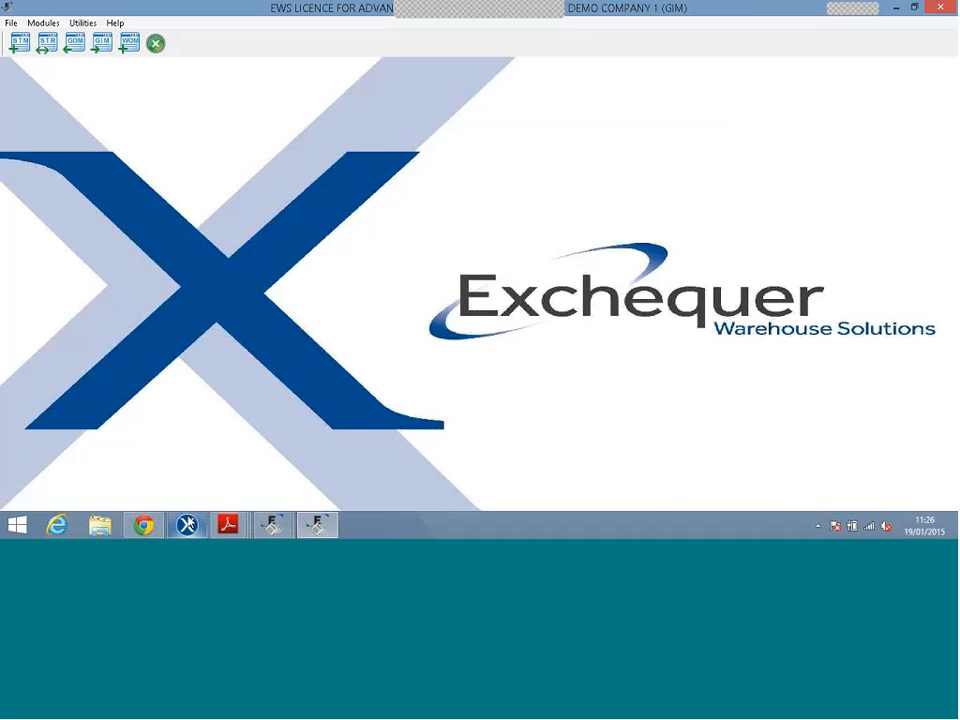
Open Exchequer's Stock List on the Stock Take tab, filtered to location AAA with no bin.
click(187, 525)
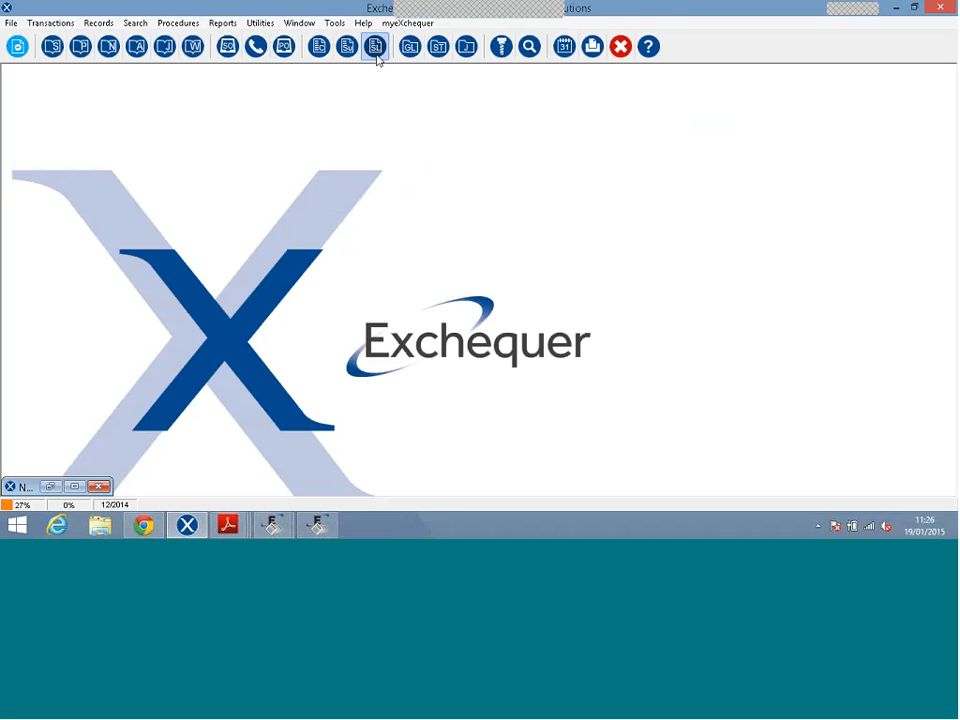
click(376, 52)
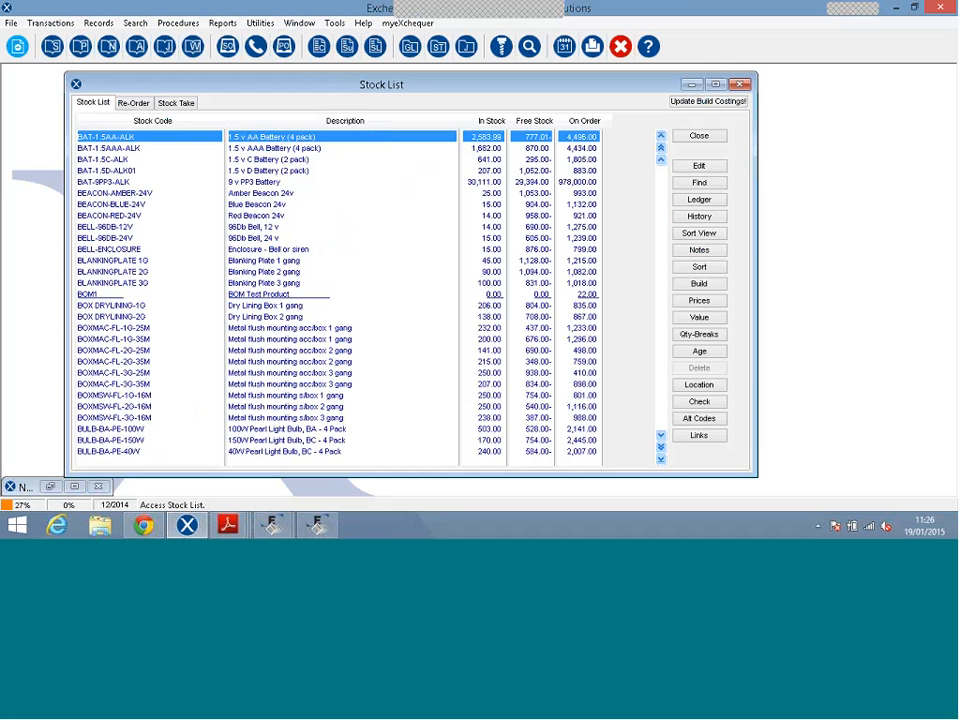
click(176, 103)
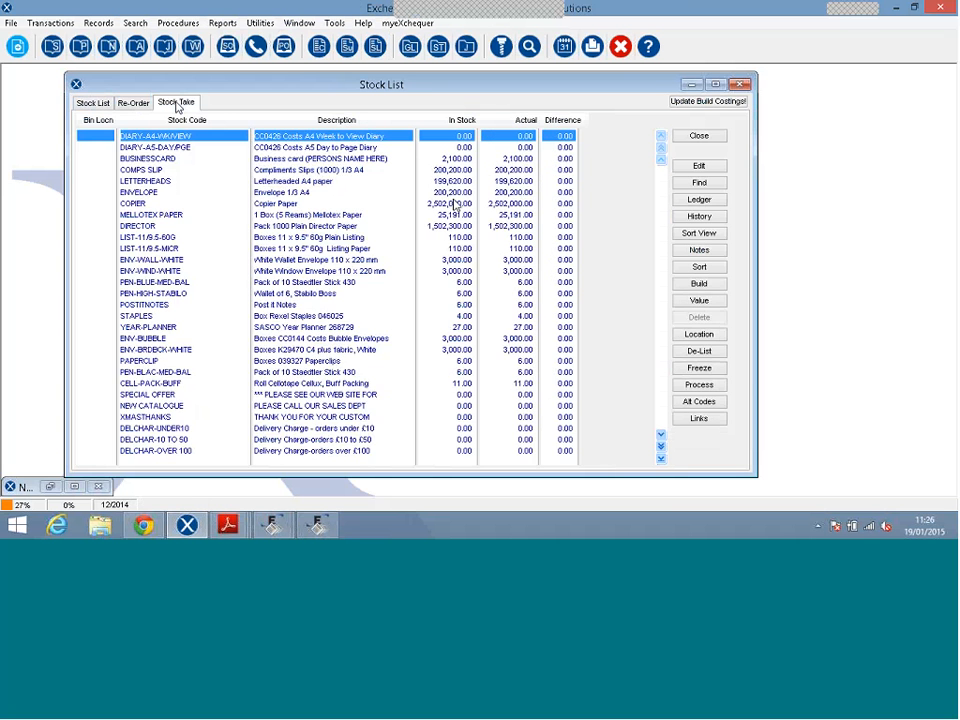
click(699, 334)
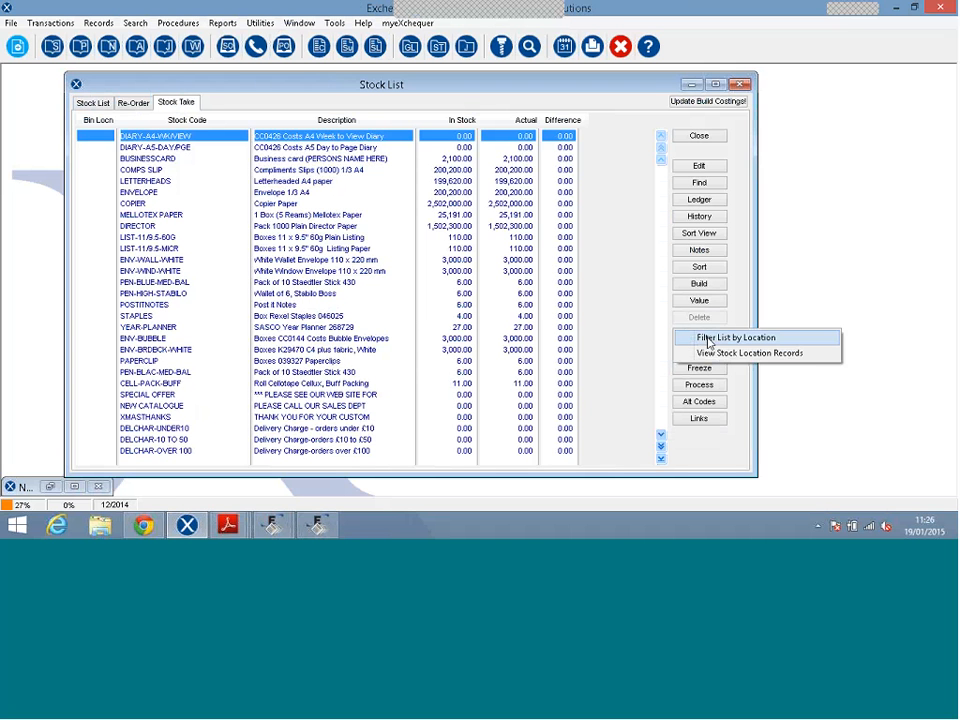
click(720, 338)
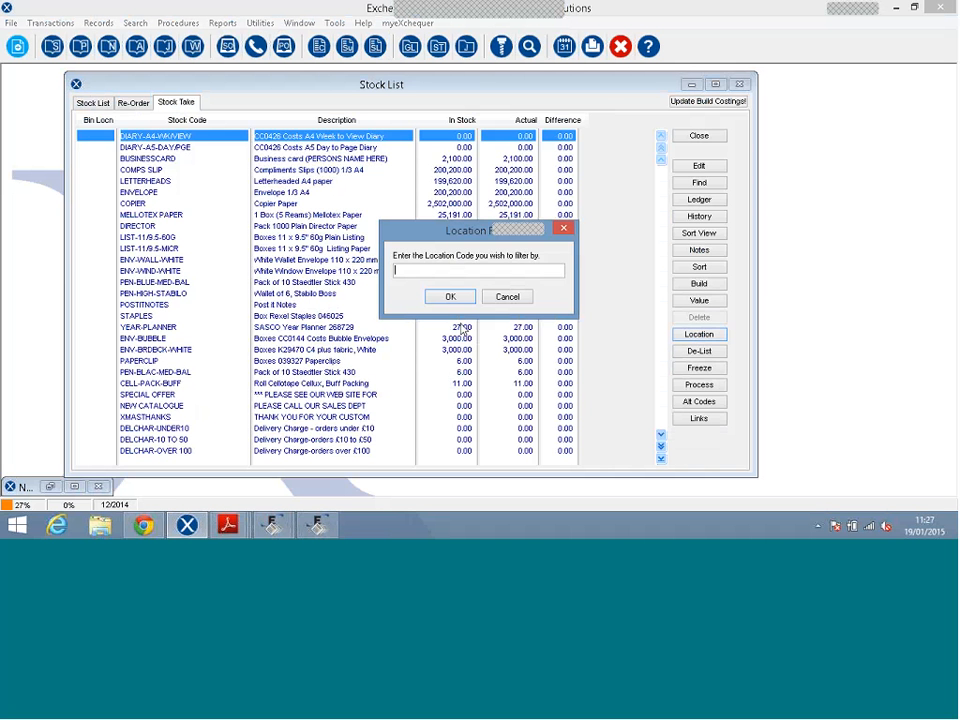
text(aaa)
click(444, 298)
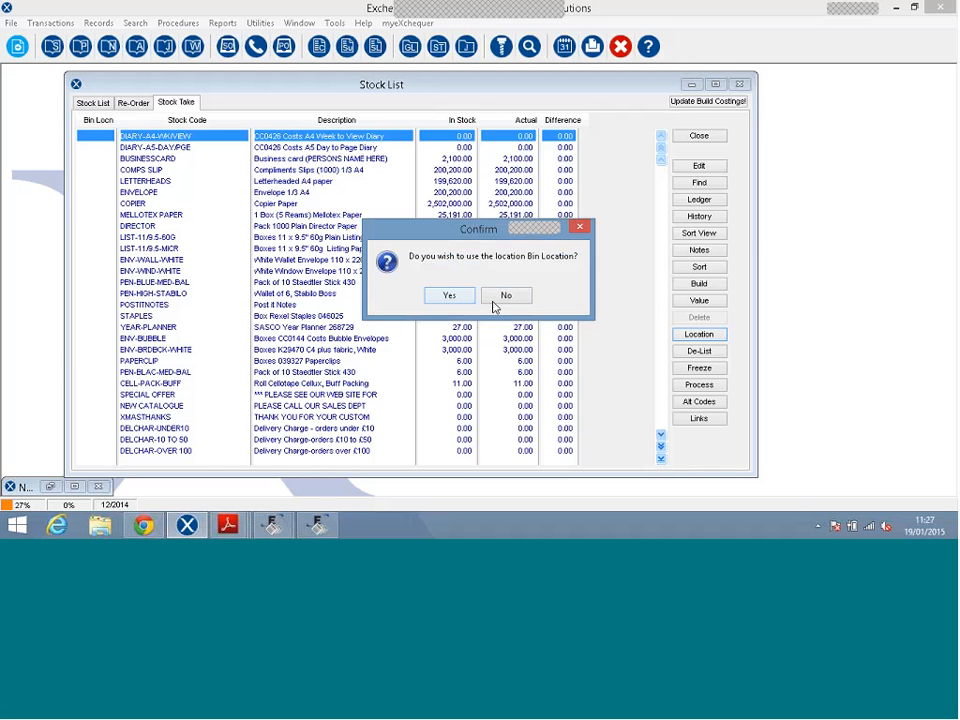
click(495, 299)
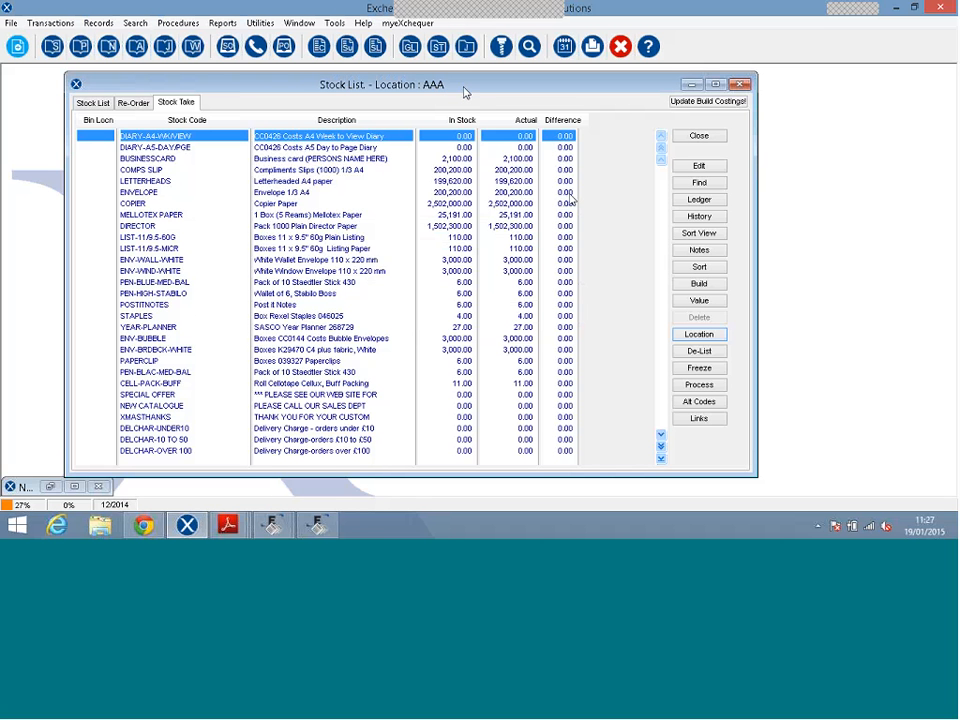
Freeze stock for a new AAA stock take using current live stock levels.
click(699, 368)
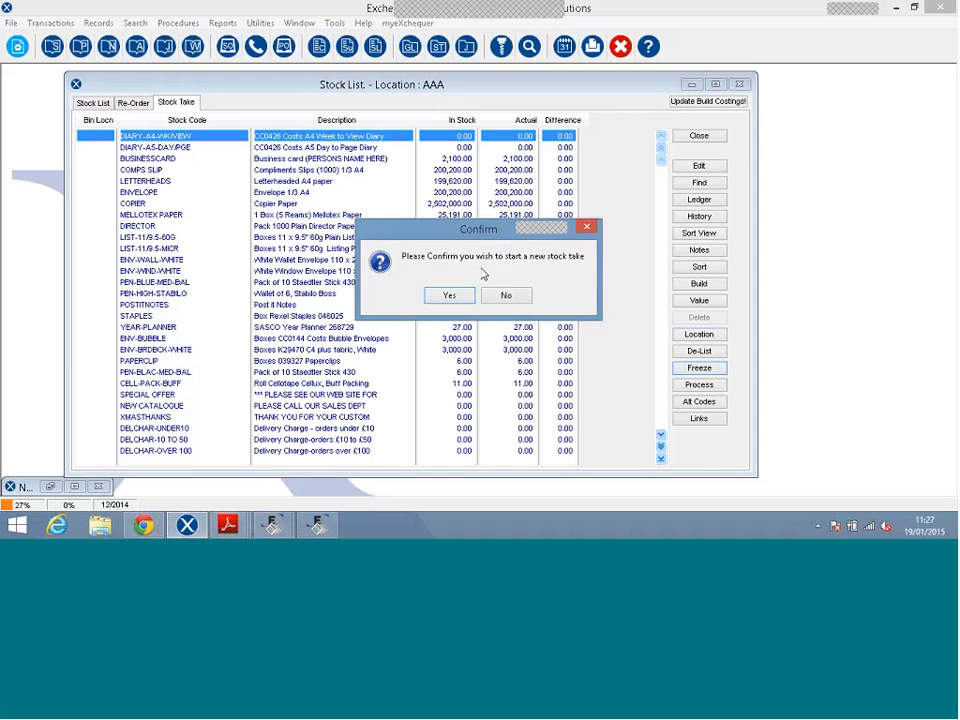
click(450, 295)
click(451, 296)
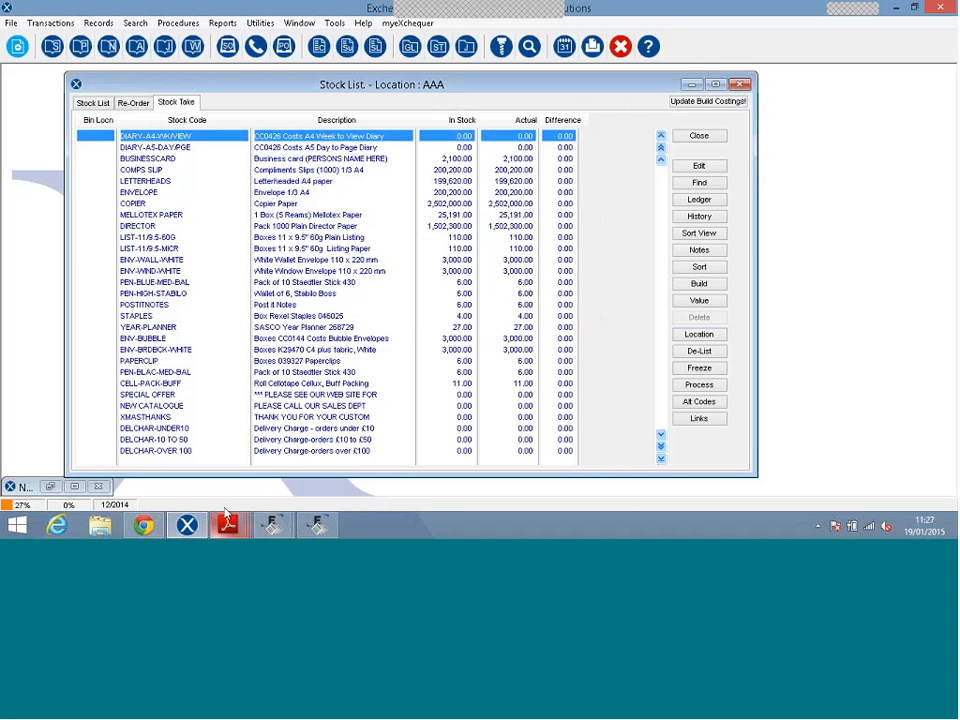
Bring up the handheld's mirrored screen through MyMobiler in the notification area.
click(818, 526)
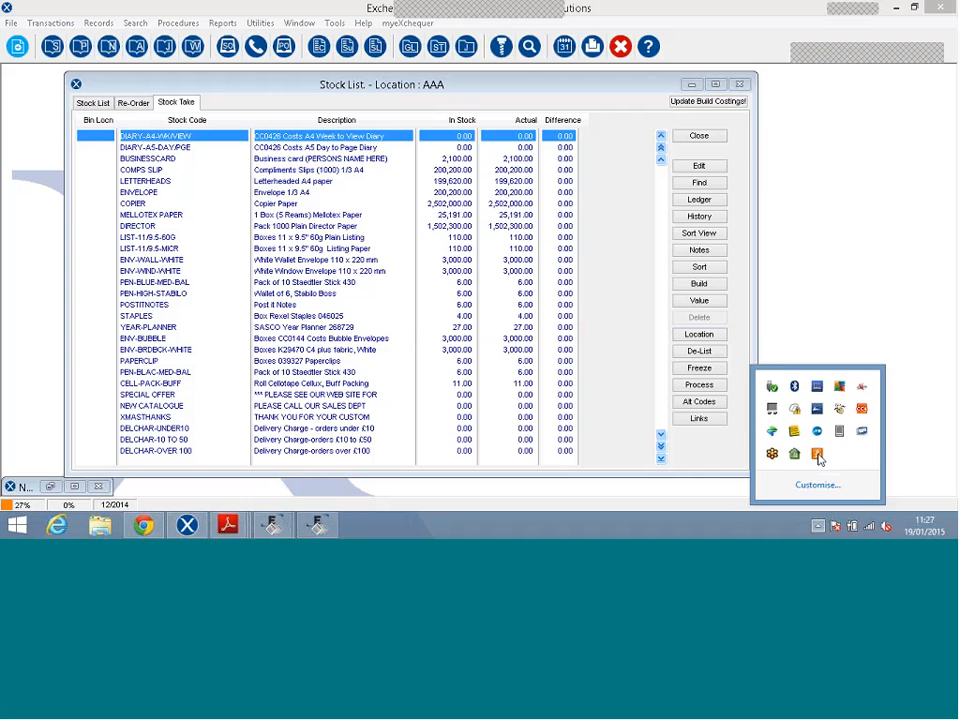
right_click(840, 431)
click(868, 282)
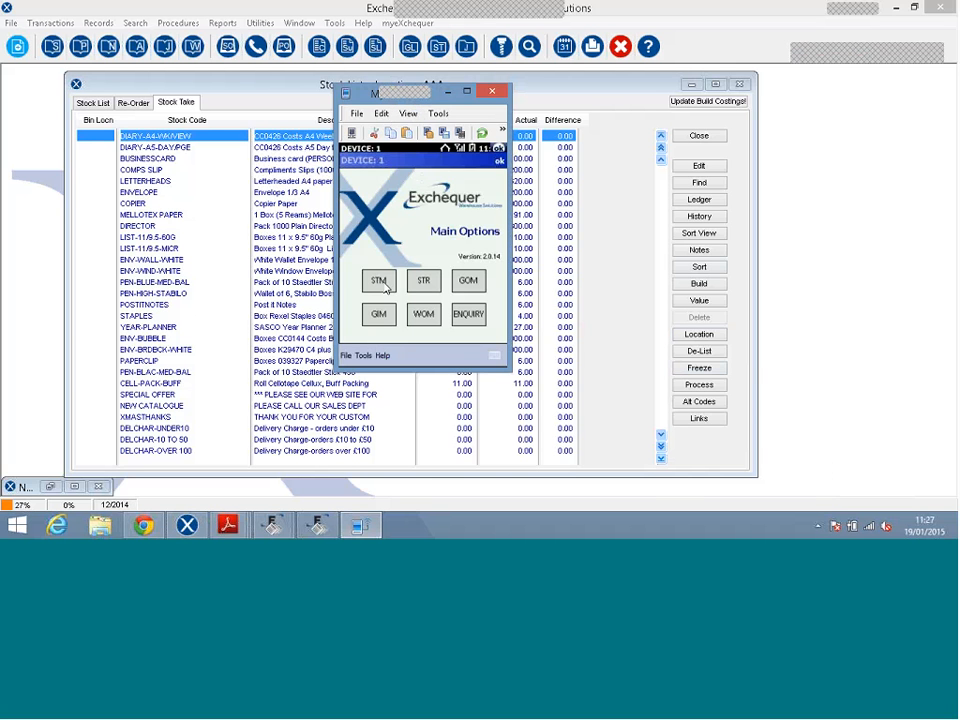
Launch STM on the handheld, clear its user data with the password, and continue to login.
click(386, 288)
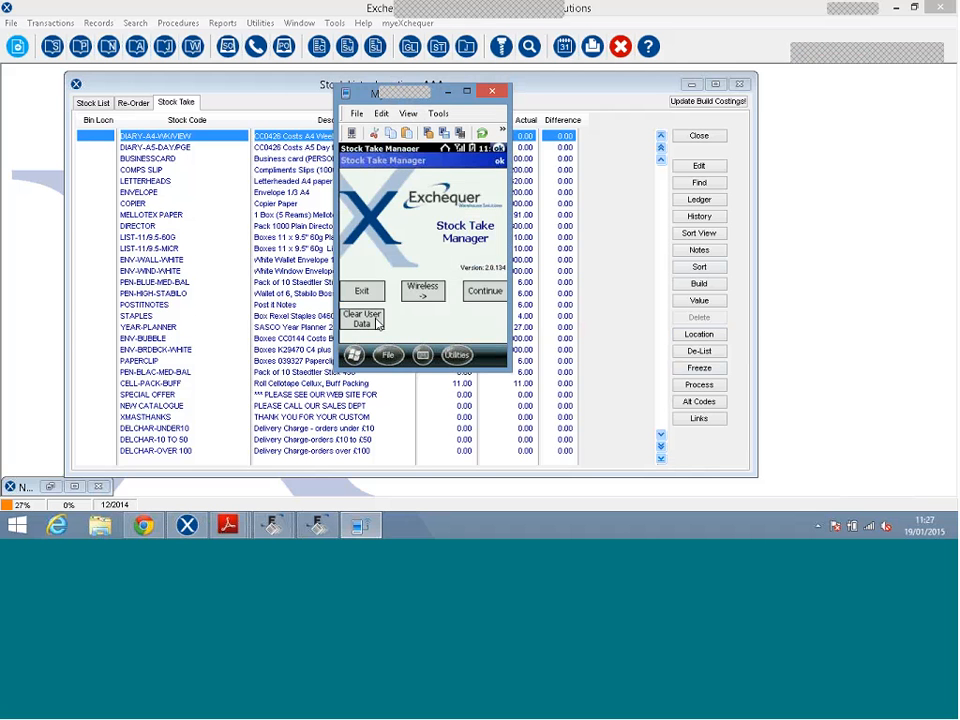
click(377, 322)
click(380, 318)
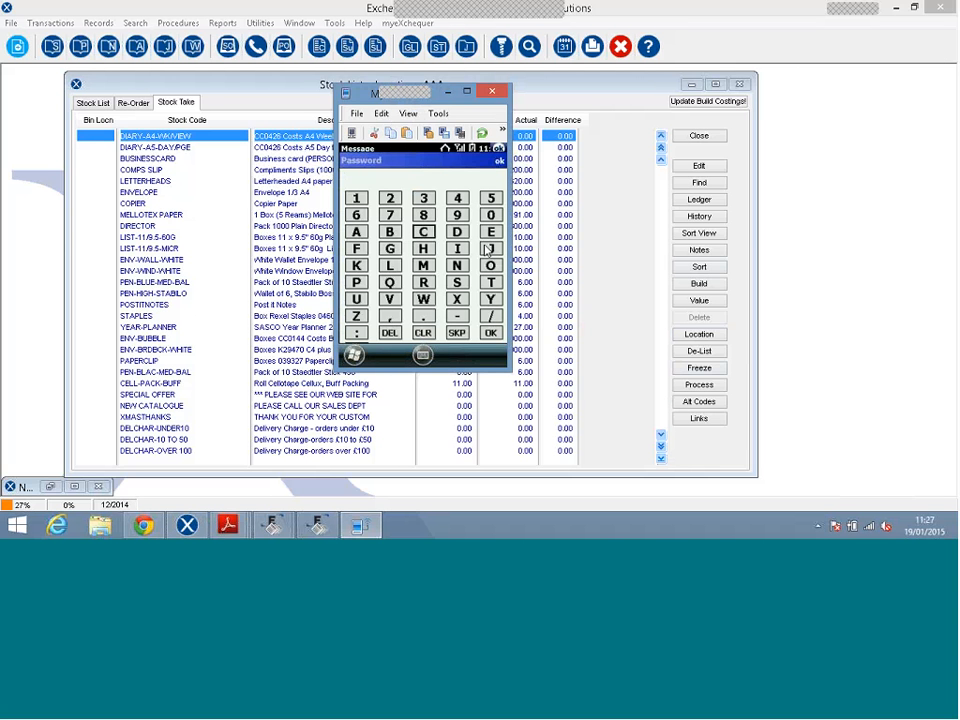
click(488, 235)
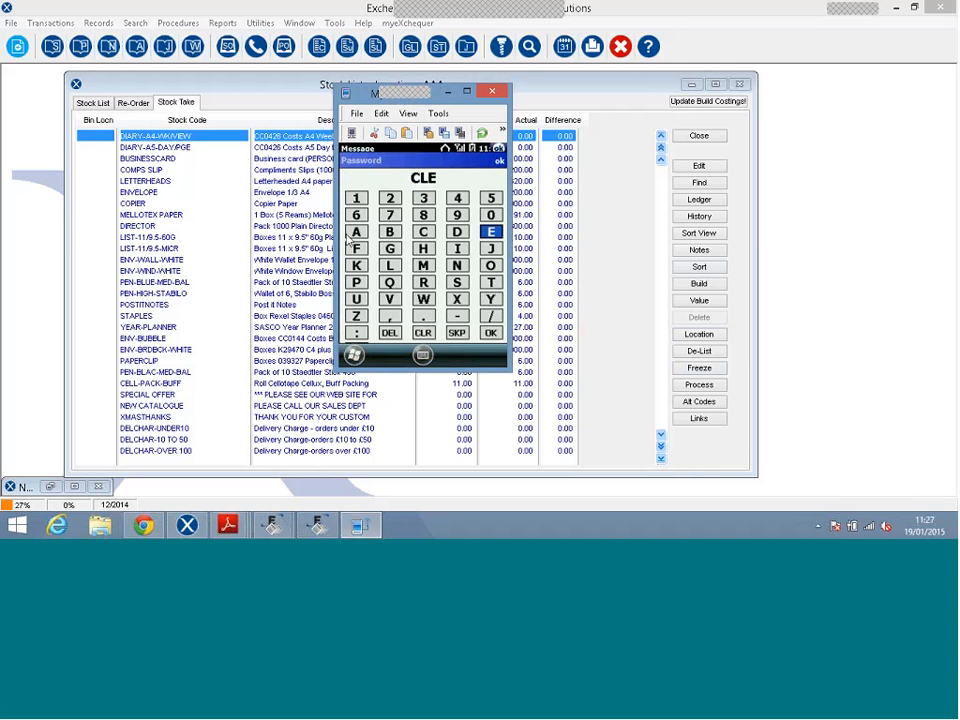
click(426, 284)
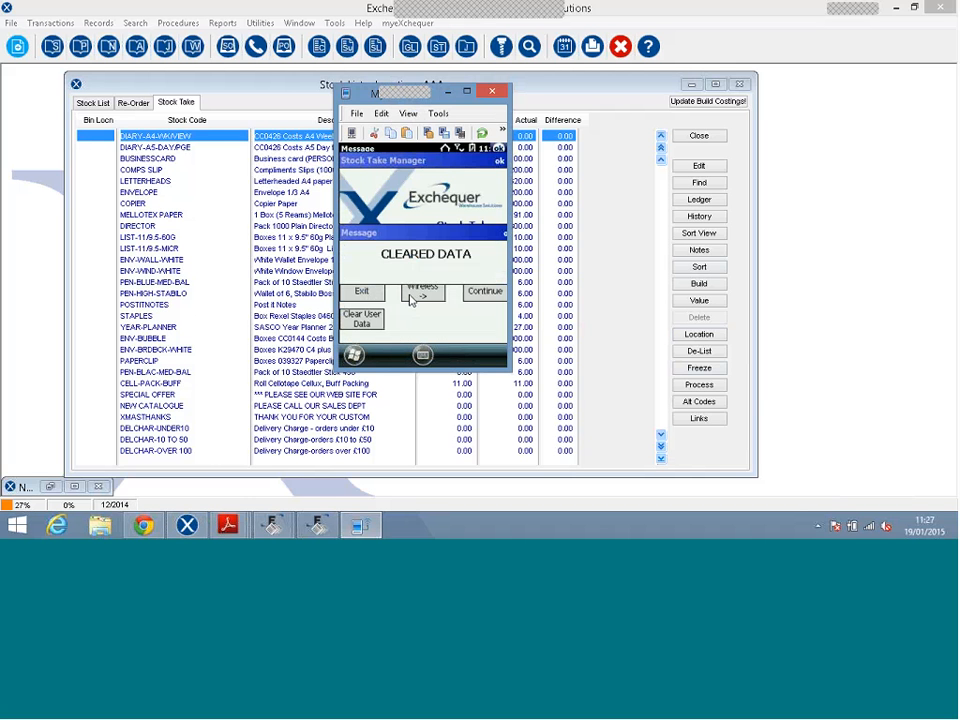
click(484, 291)
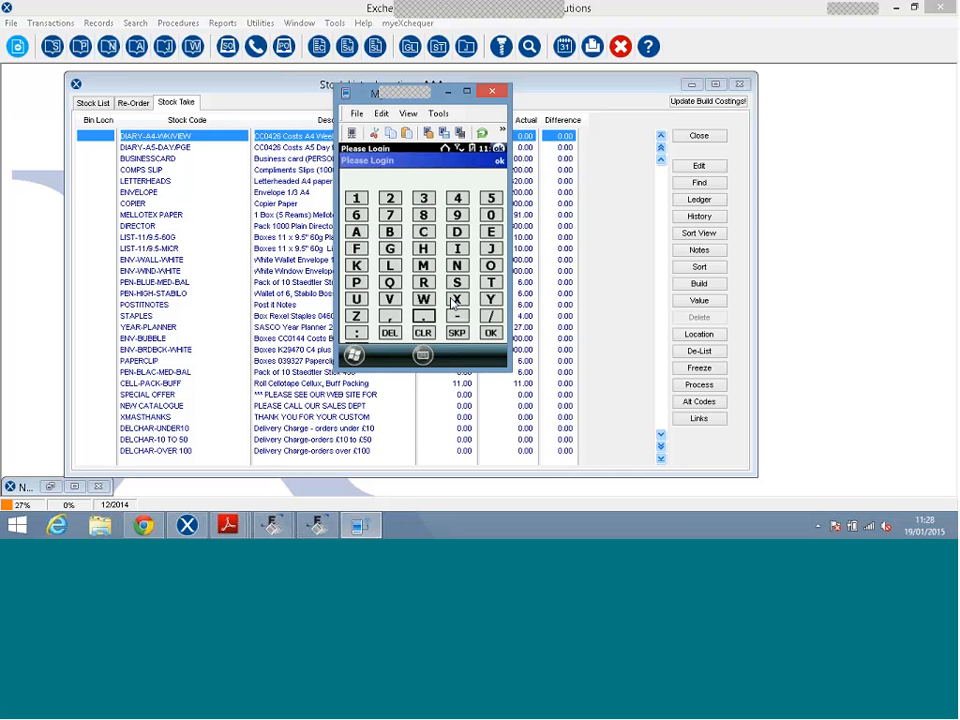
Log in on the keypad and keep AAA Main Warehouse as the default warehouse.
click(490, 332)
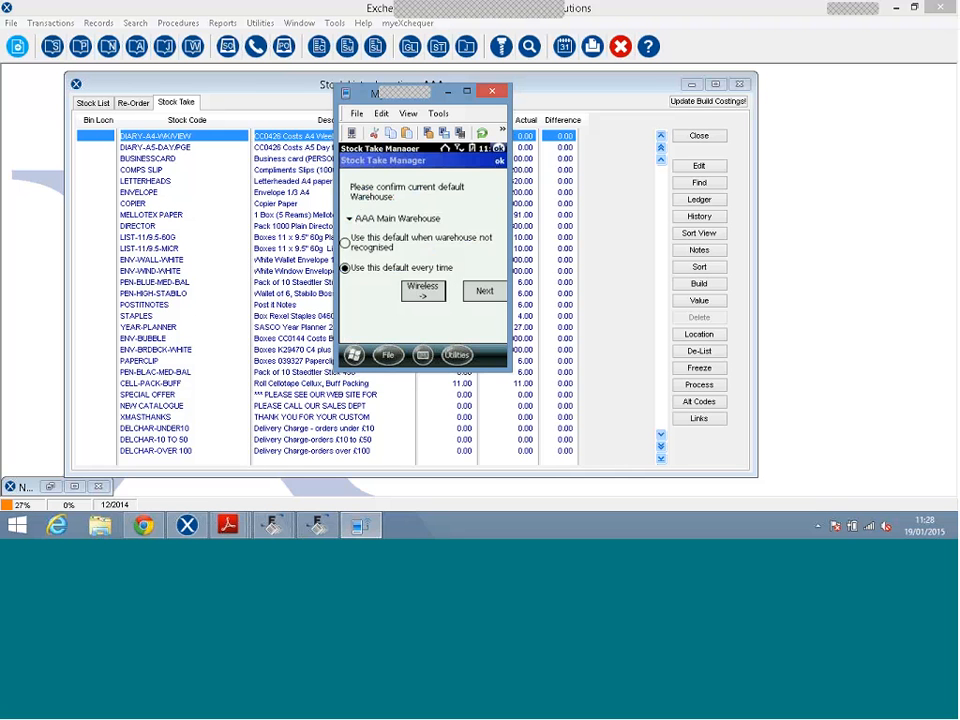
click(382, 219)
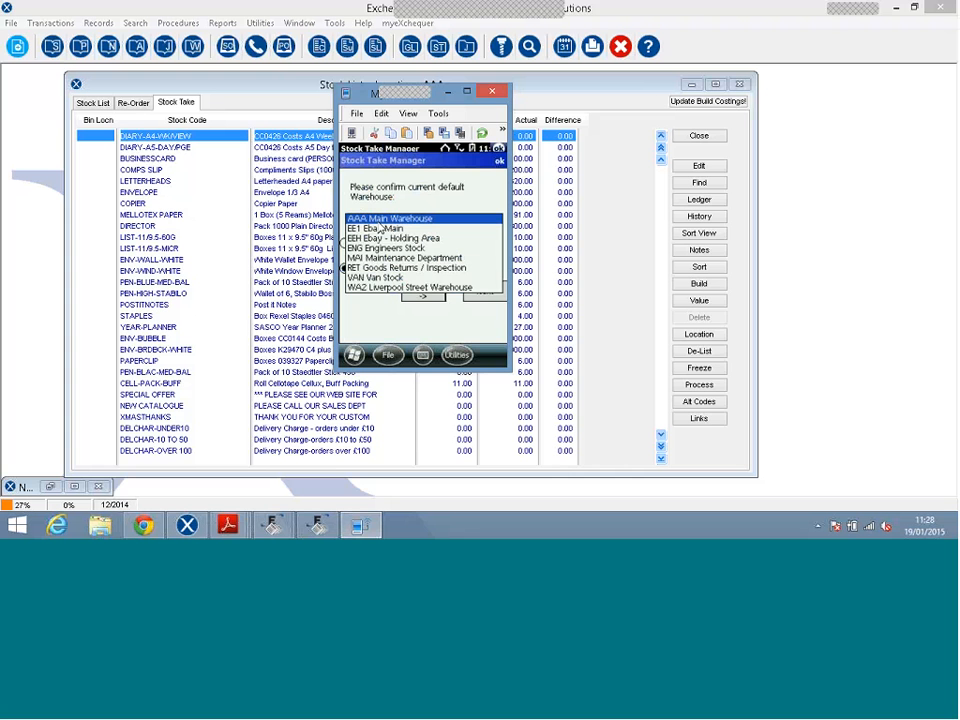
click(496, 301)
click(493, 299)
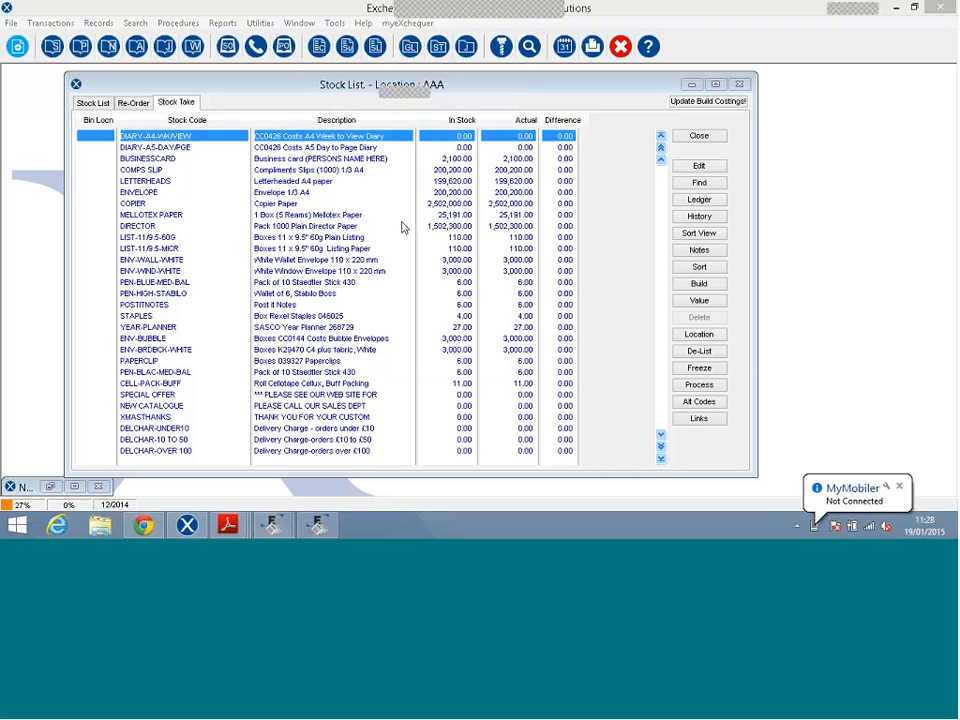
Try reopening the handheld screen twice from MyMobiler's tray menu.
right_click(816, 527)
click(818, 527)
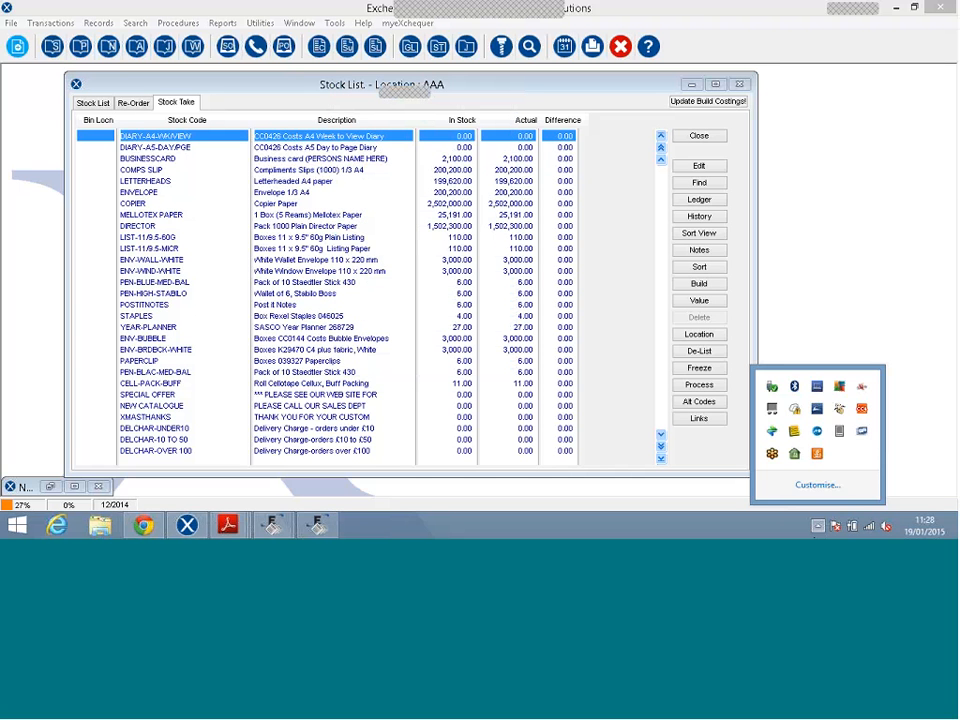
right_click(839, 430)
click(810, 263)
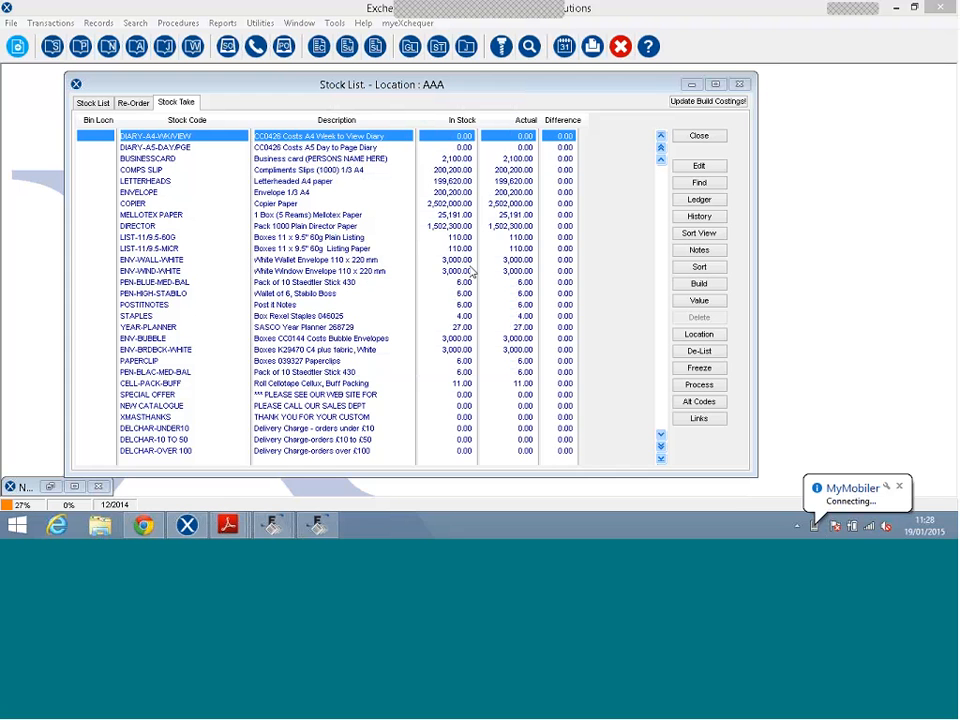
right_click(815, 534)
click(778, 525)
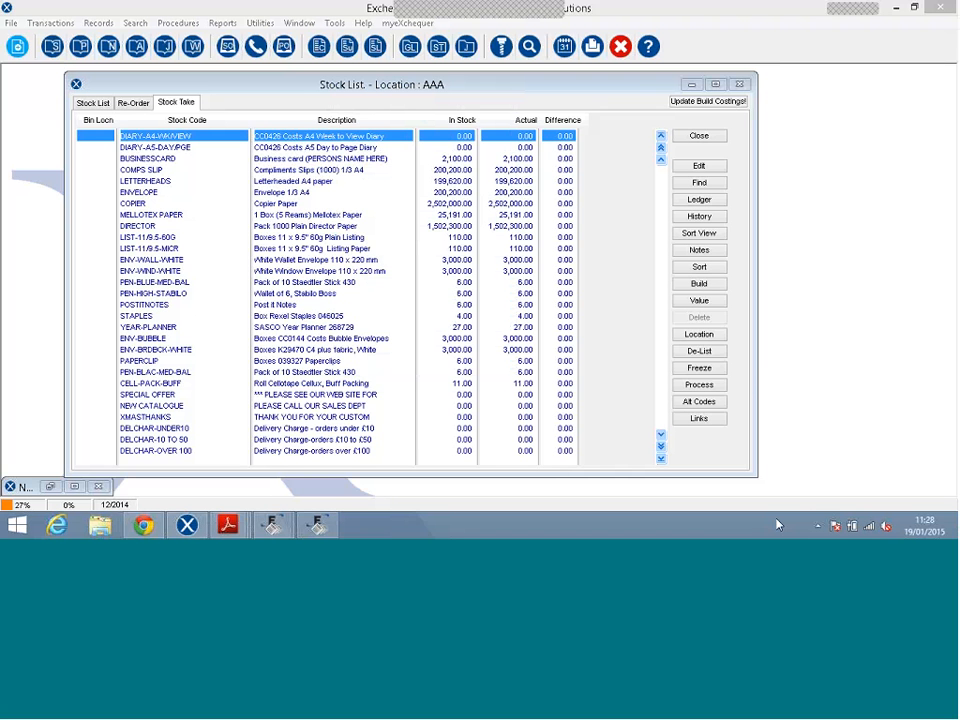
click(817, 526)
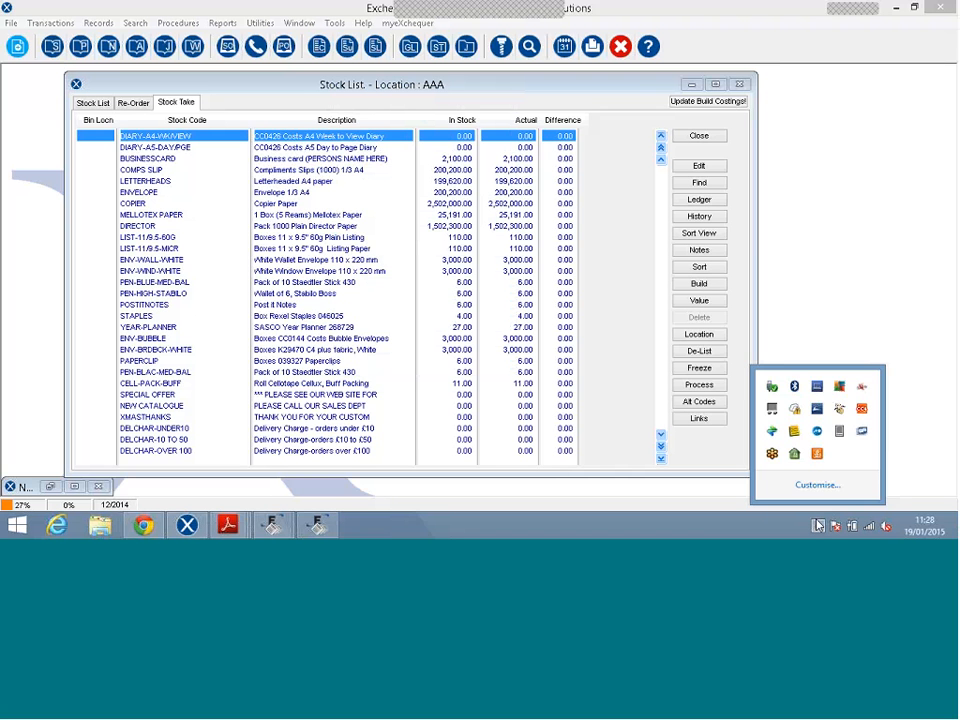
right_click(839, 431)
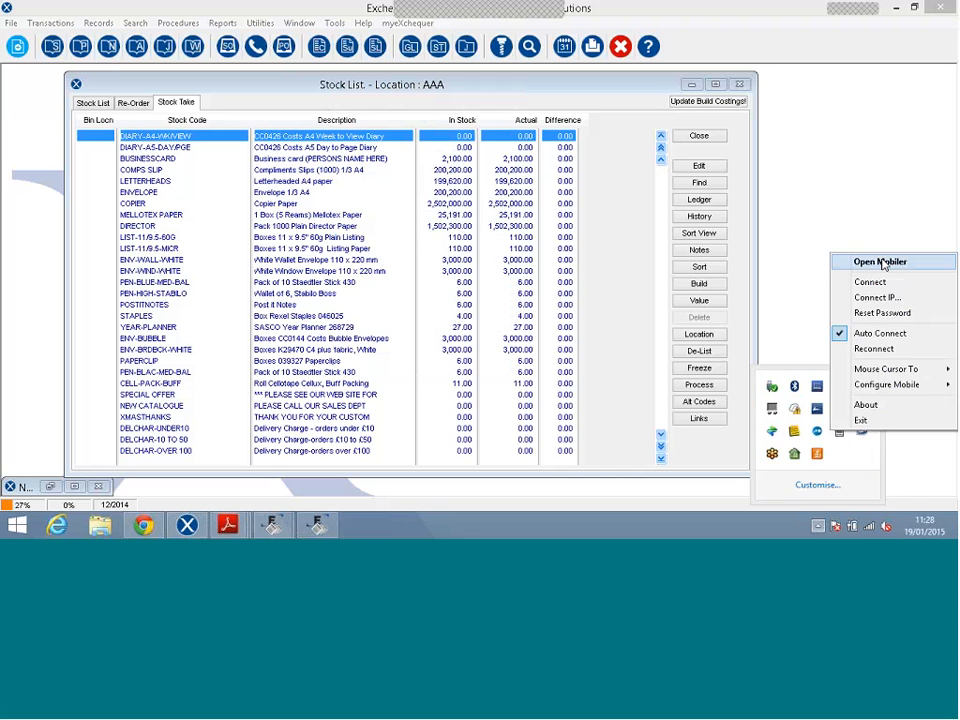
click(824, 326)
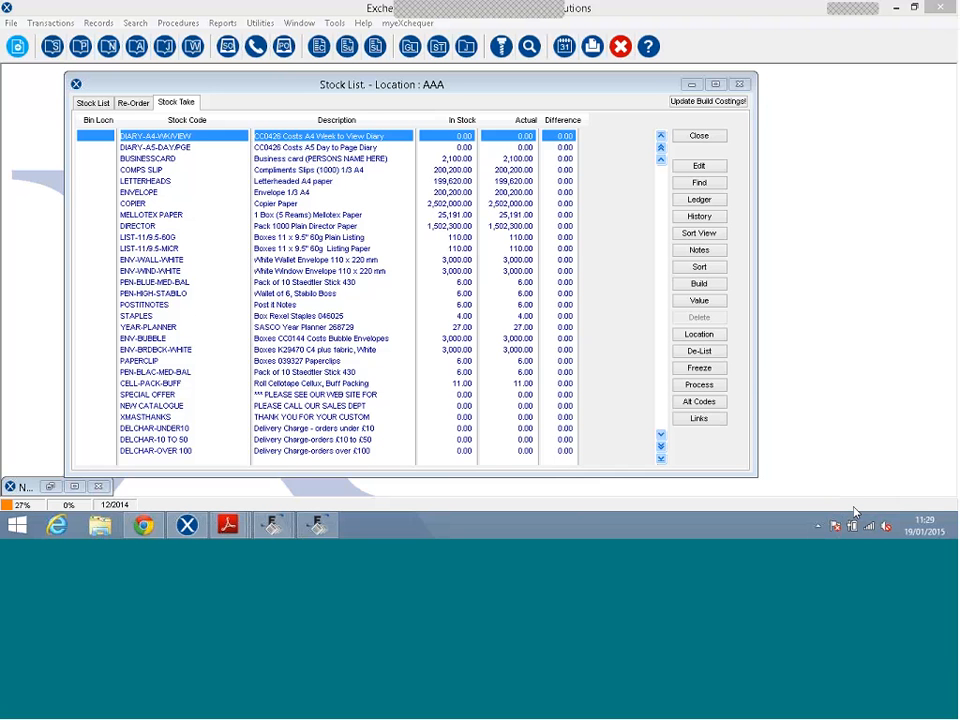
Reconnect MyMobiler to the handheld, then open its mirrored screen with Open Mobiler.
click(818, 525)
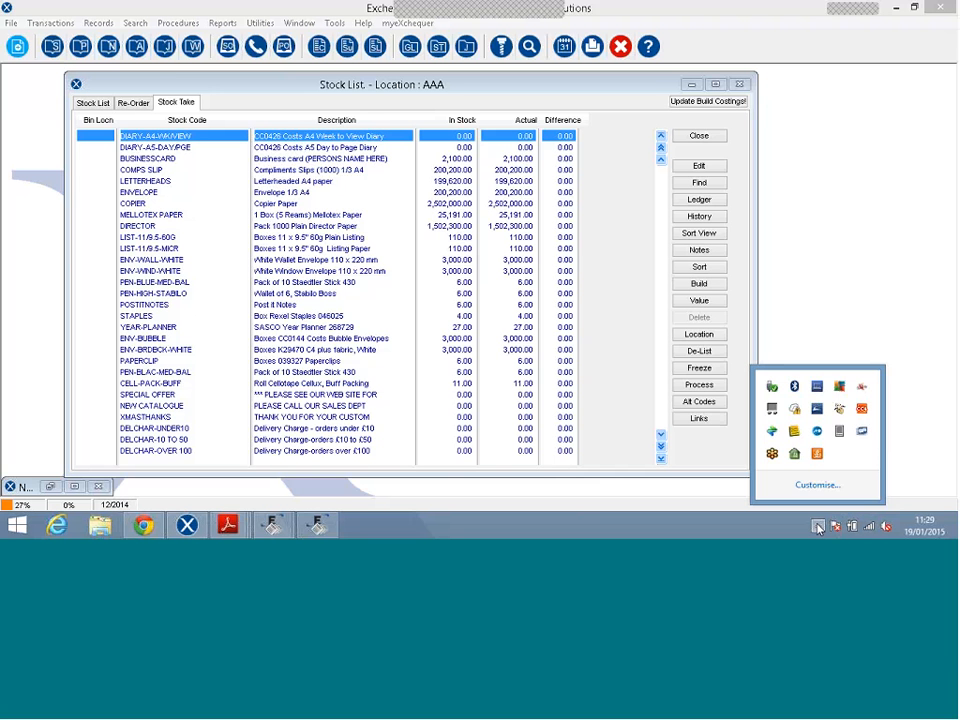
right_click(841, 431)
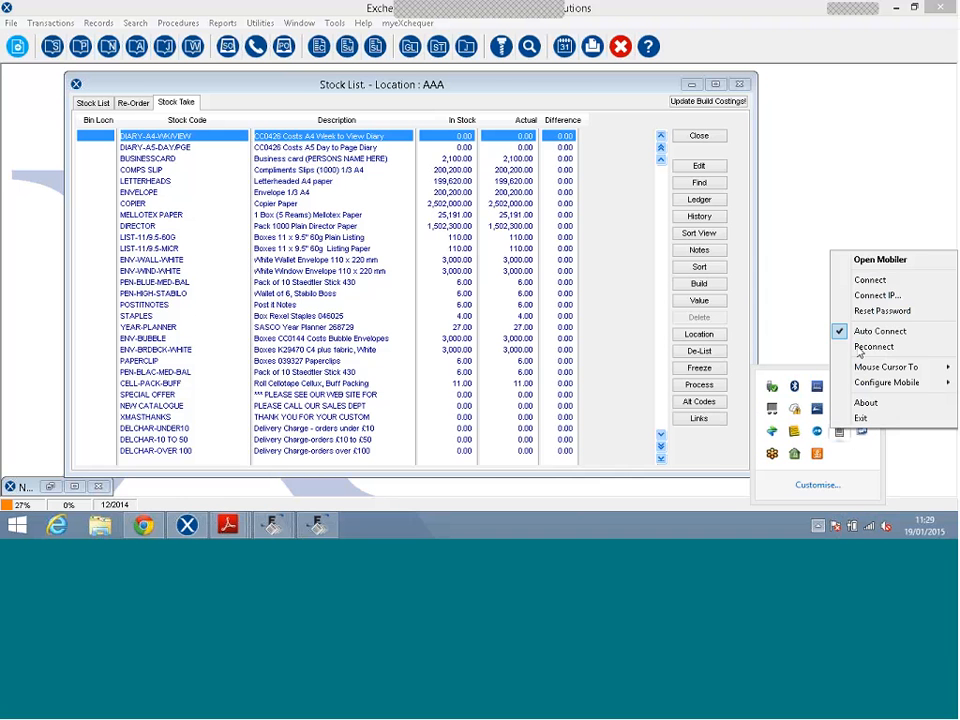
click(862, 347)
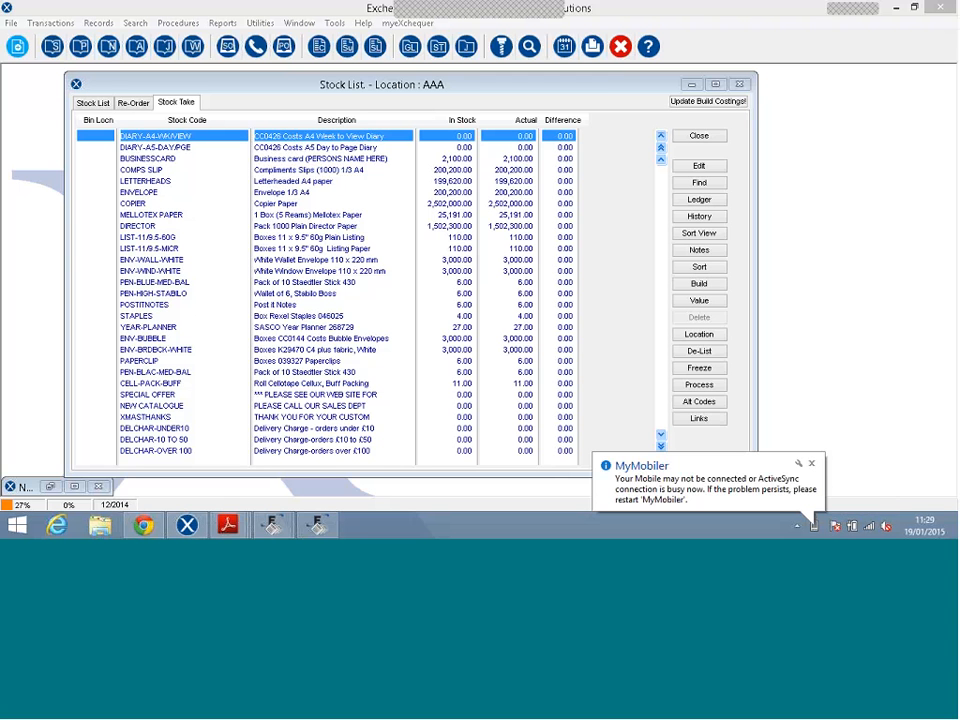
right_click(814, 533)
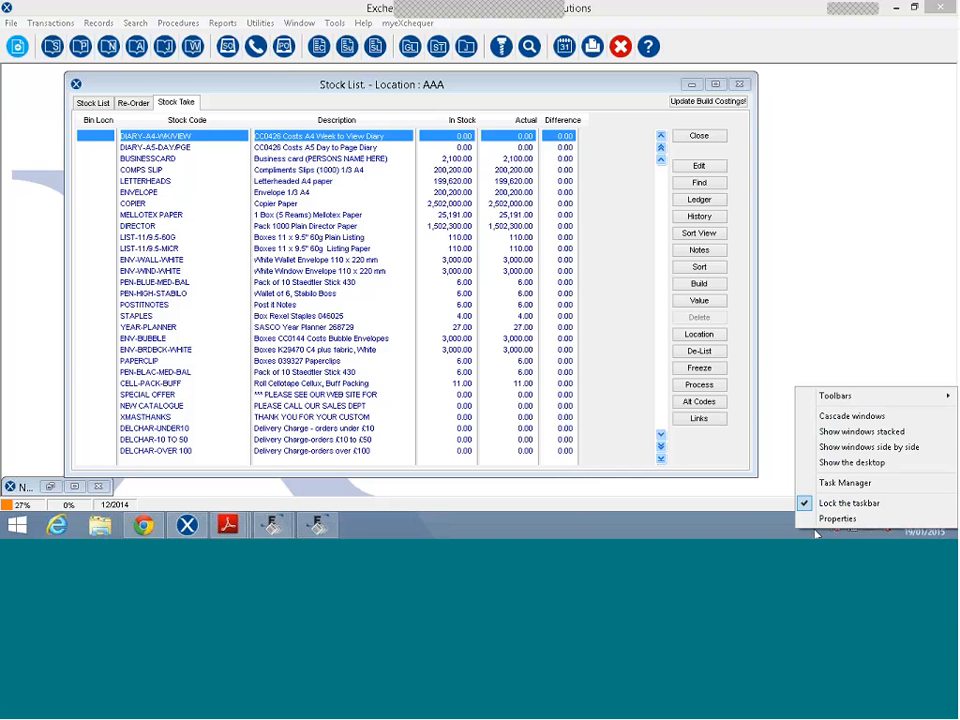
click(762, 535)
click(818, 527)
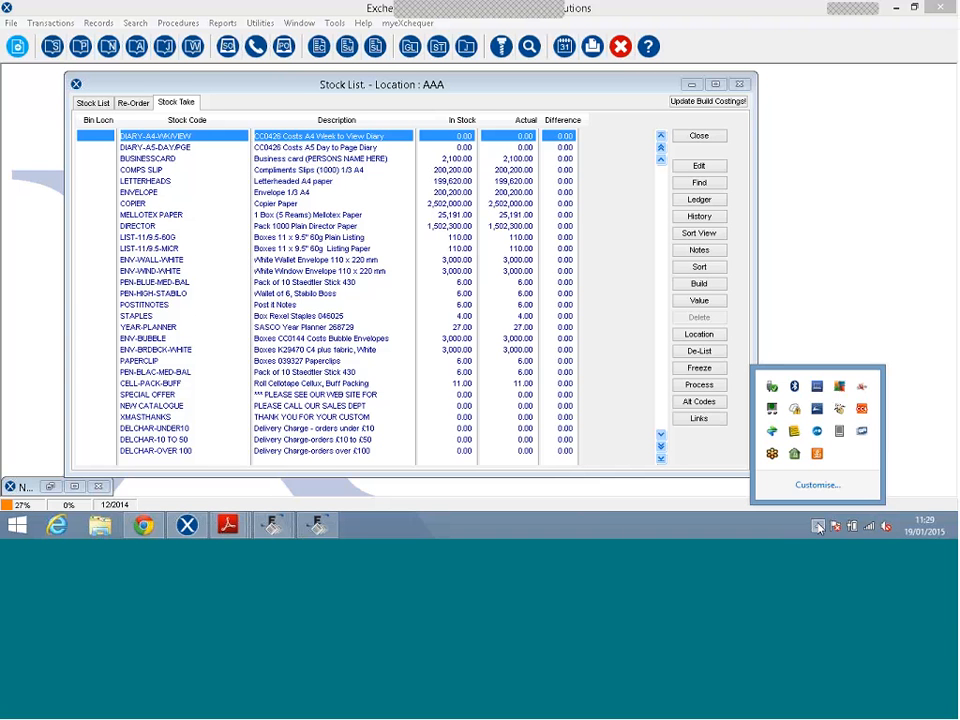
right_click(839, 429)
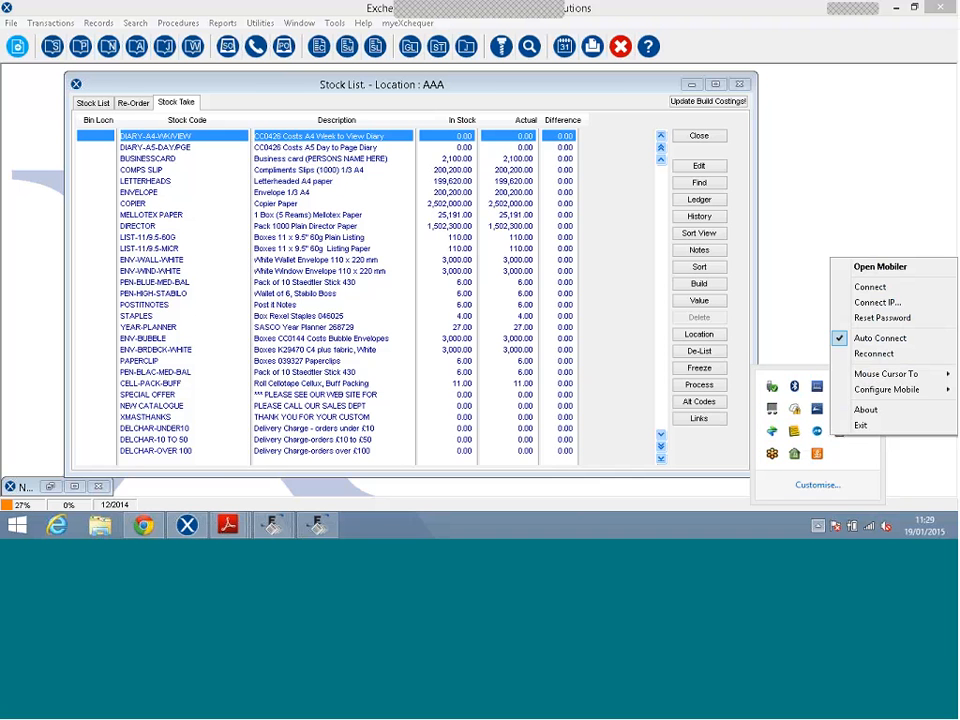
click(870, 270)
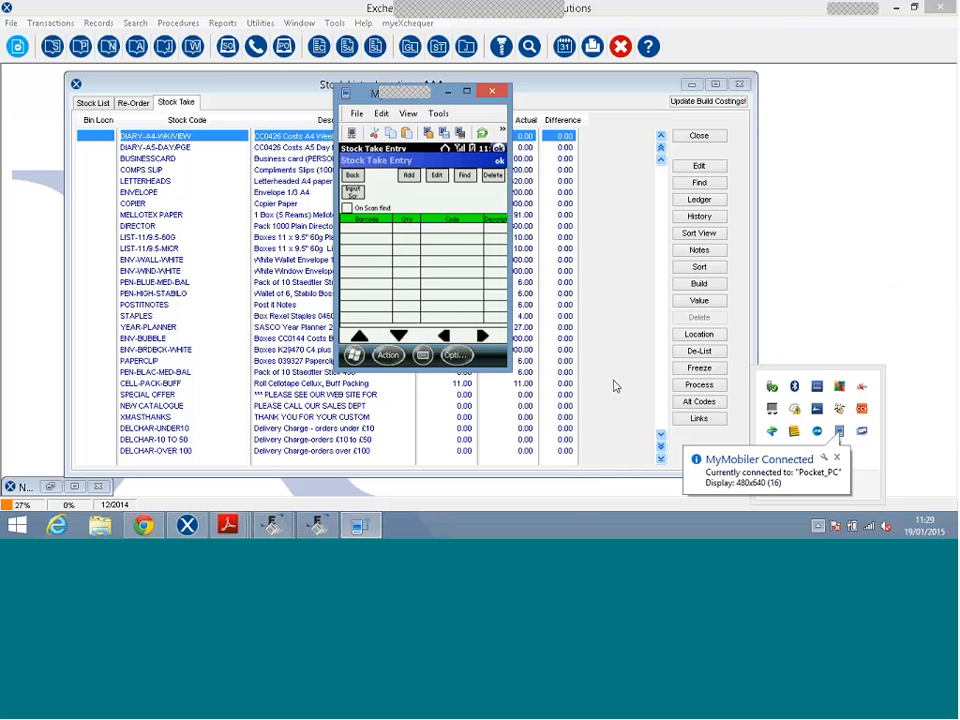
Look up barcode 1000, retrying after NOT FOUND, to reach the BAT-1.5AA-ALK quantity entry.
click(402, 208)
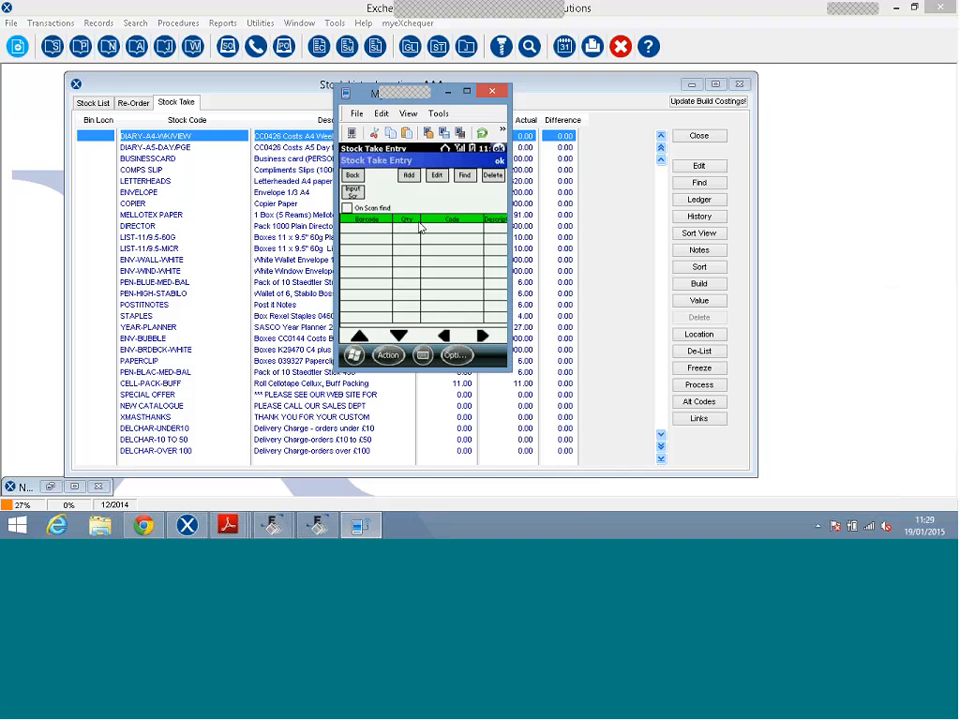
text(1000)
click(408, 177)
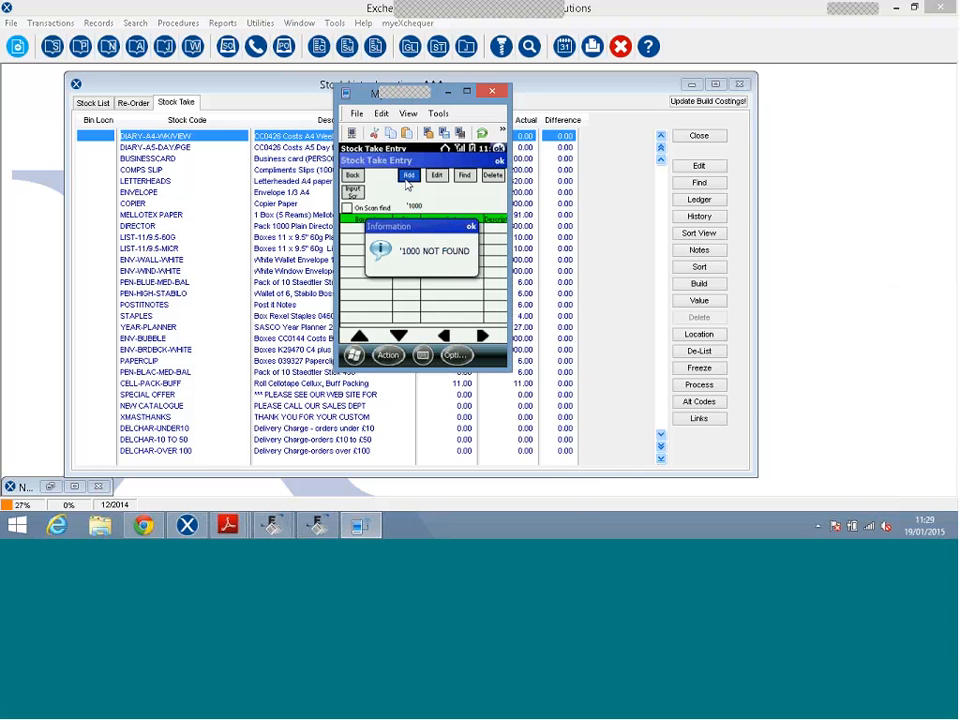
click(469, 226)
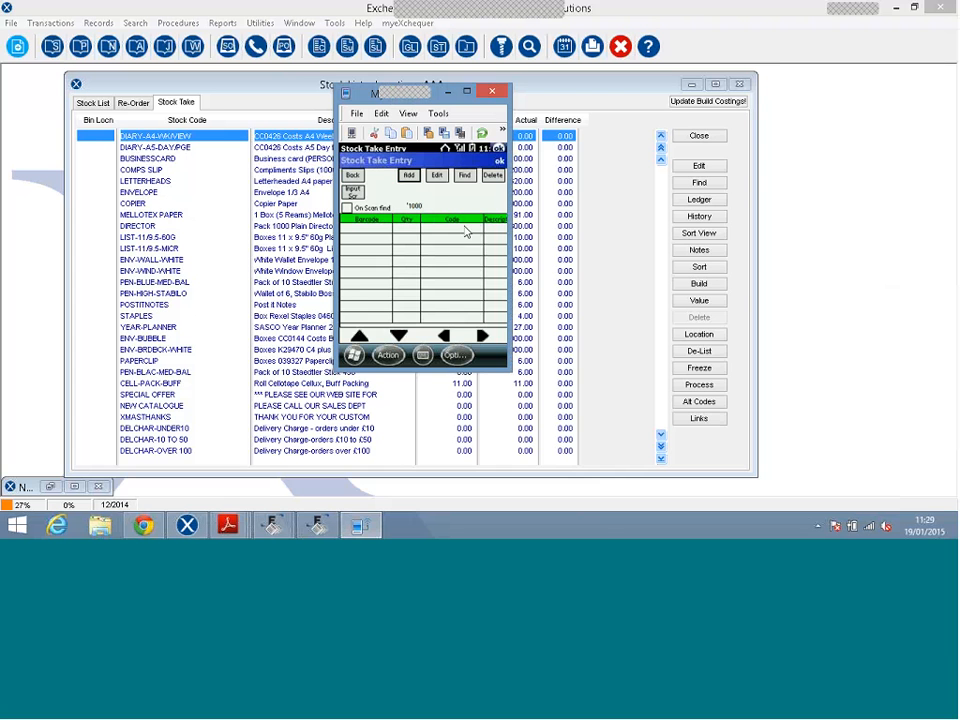
click(431, 210)
text(1000)
click(409, 178)
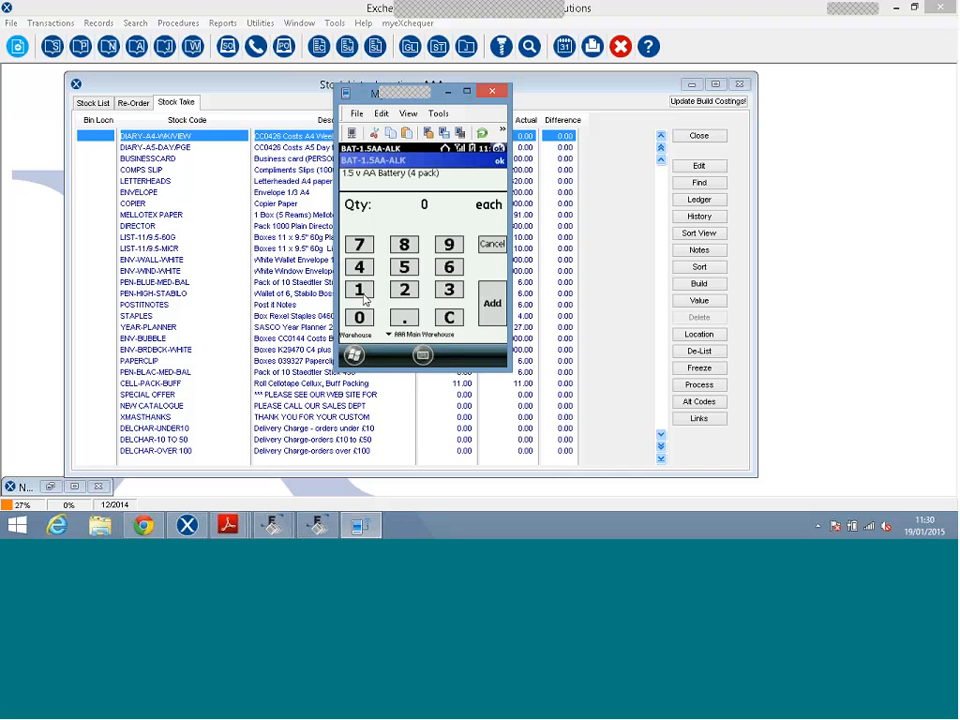
Record counts of 100 and 50 for BAT-1.5AA-ALK.
click(365, 292)
text(00)
click(490, 303)
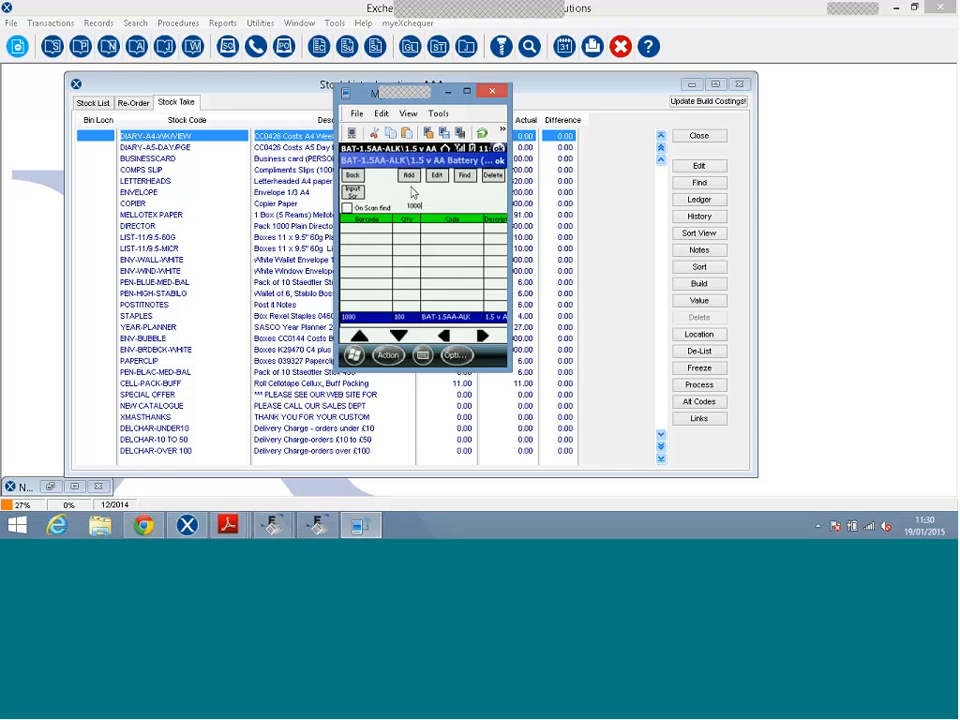
click(409, 177)
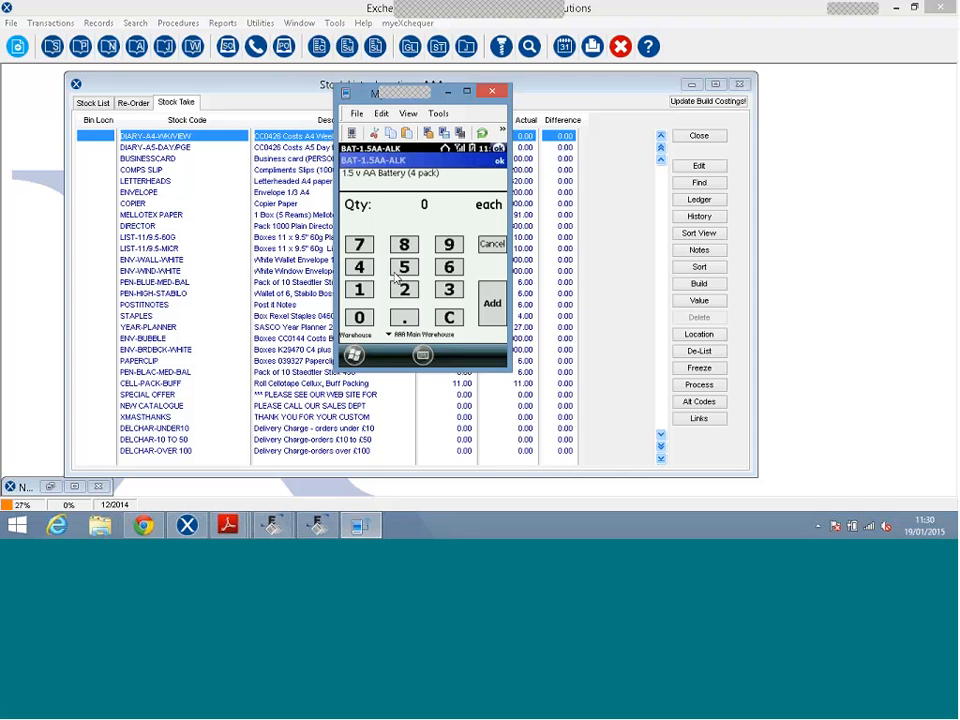
click(395, 277)
click(359, 317)
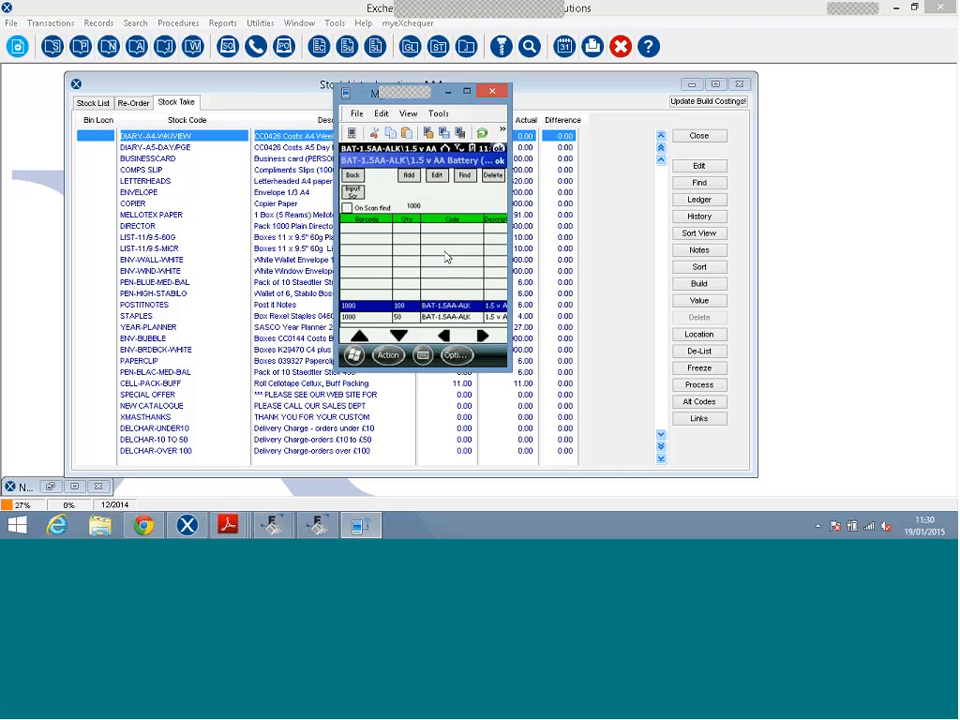
Try barcodes 1001 and 1002, then record 66 of BAT-1.5D-ALK01 under barcode 1003.
key(BackSpace)
text(1)
click(410, 177)
click(410, 177)
click(414, 179)
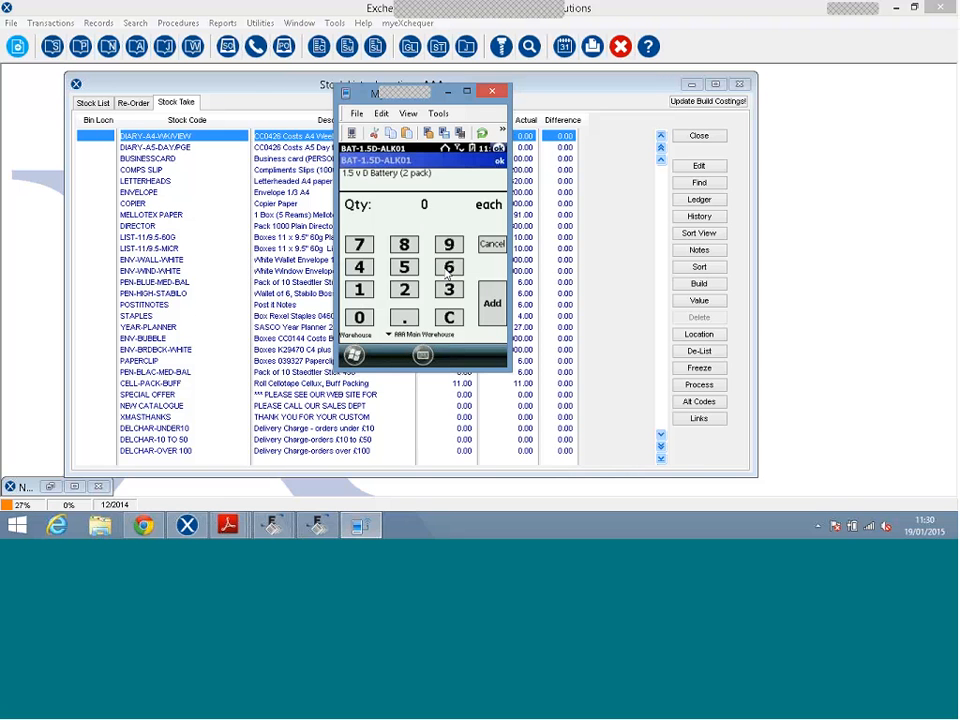
text(66)
click(491, 307)
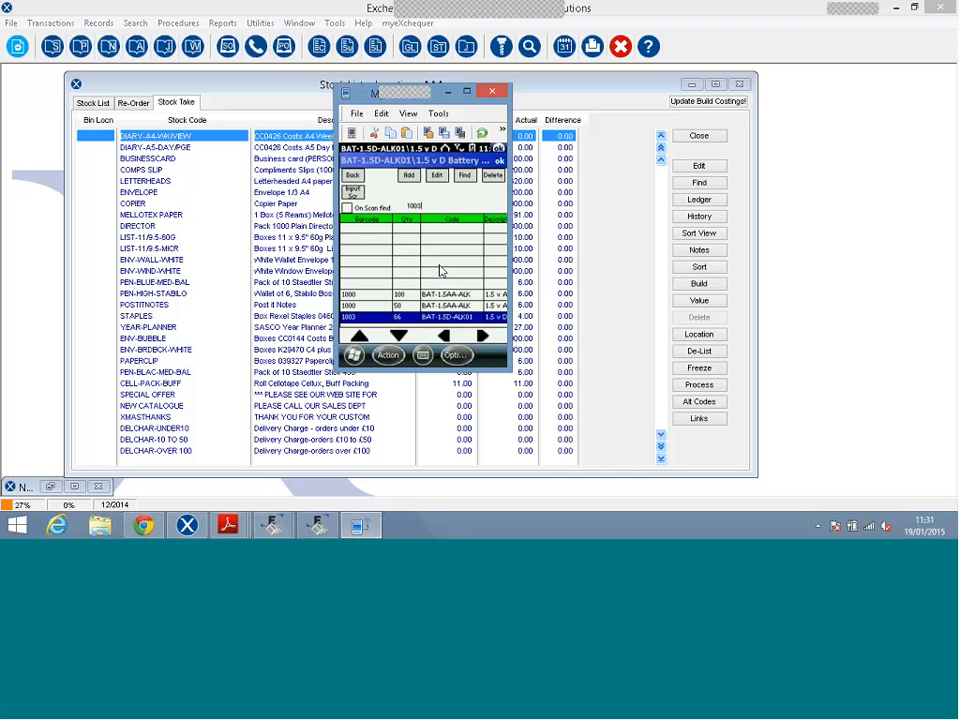
Upload the transfer data via Wireless UPDATE UPLOAD, confirming Yes, then switch to EWS.
click(352, 176)
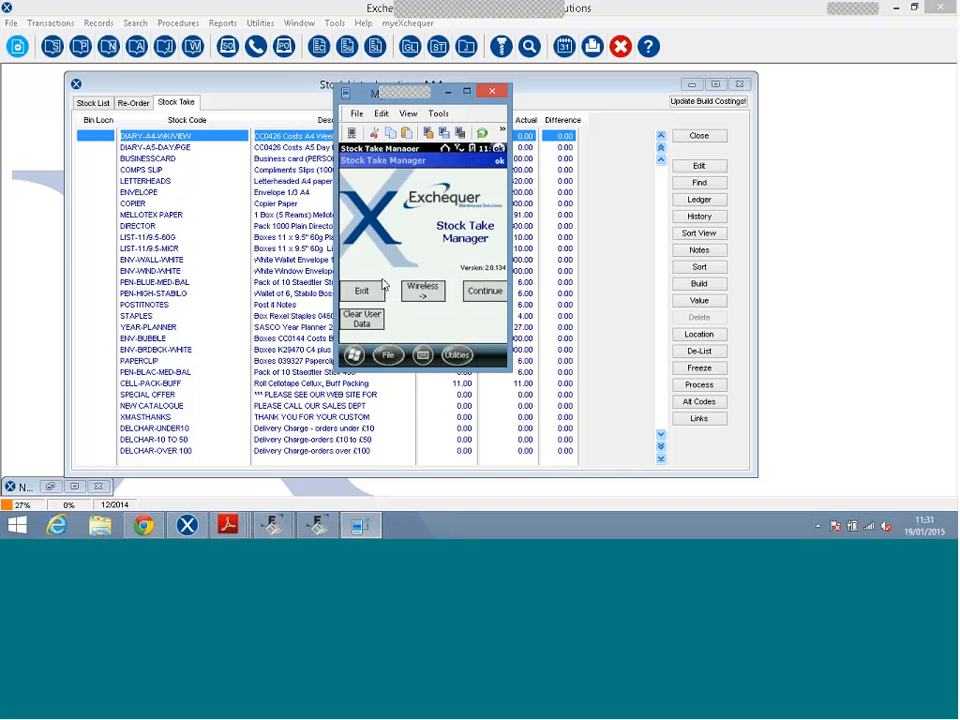
click(414, 296)
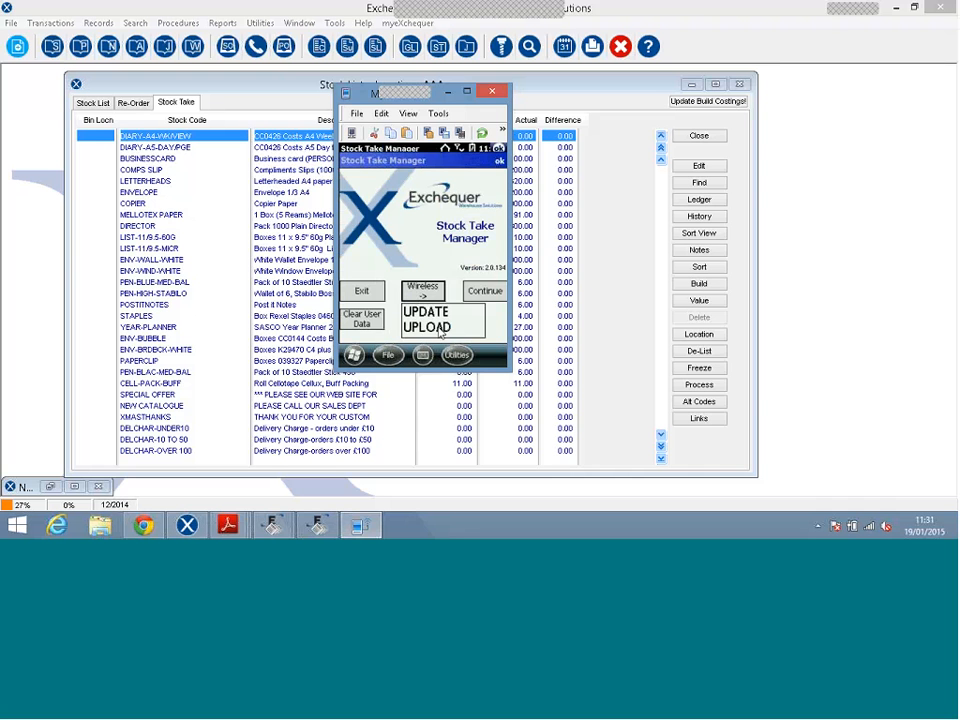
click(438, 324)
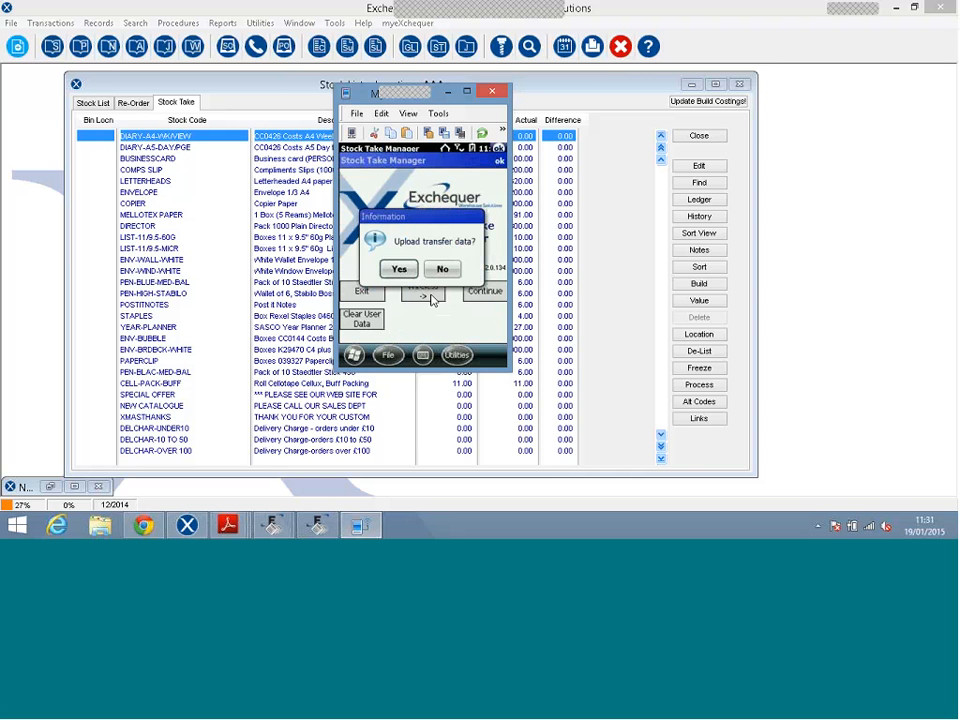
click(400, 270)
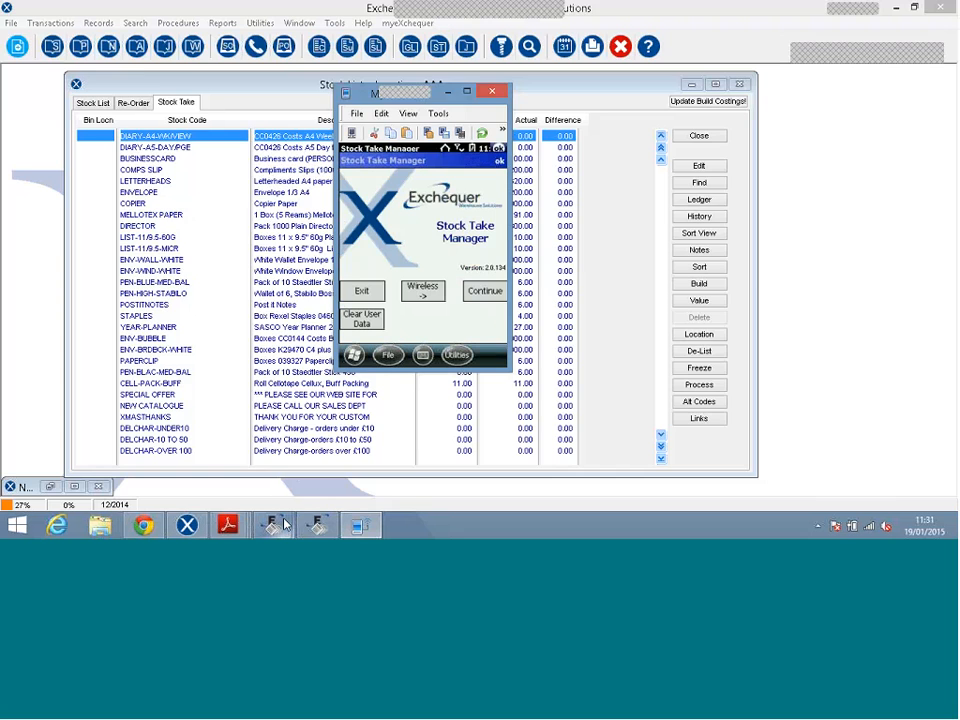
click(317, 522)
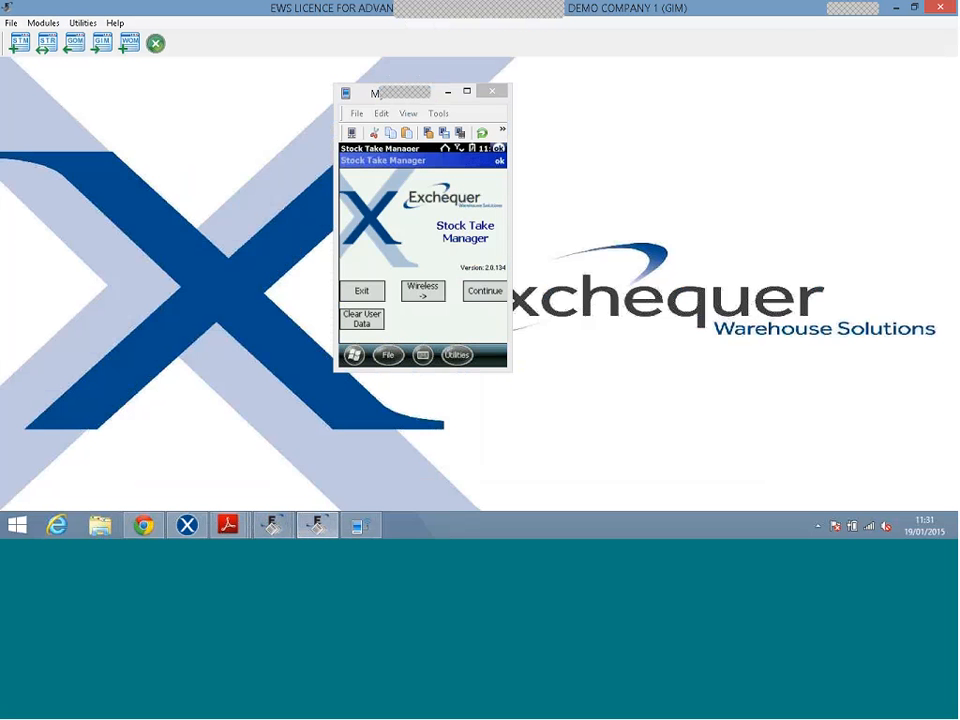
Hide the emulator, accept the 4-HotSync counts into 5-Main Store, and view the 6-Summary page.
click(448, 92)
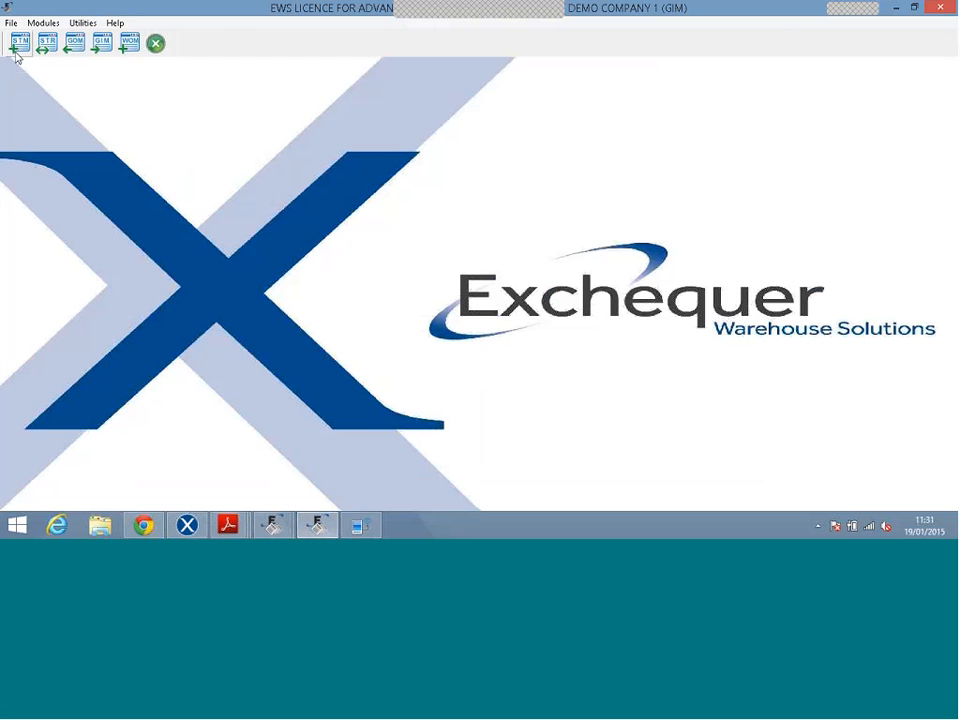
click(17, 47)
click(478, 60)
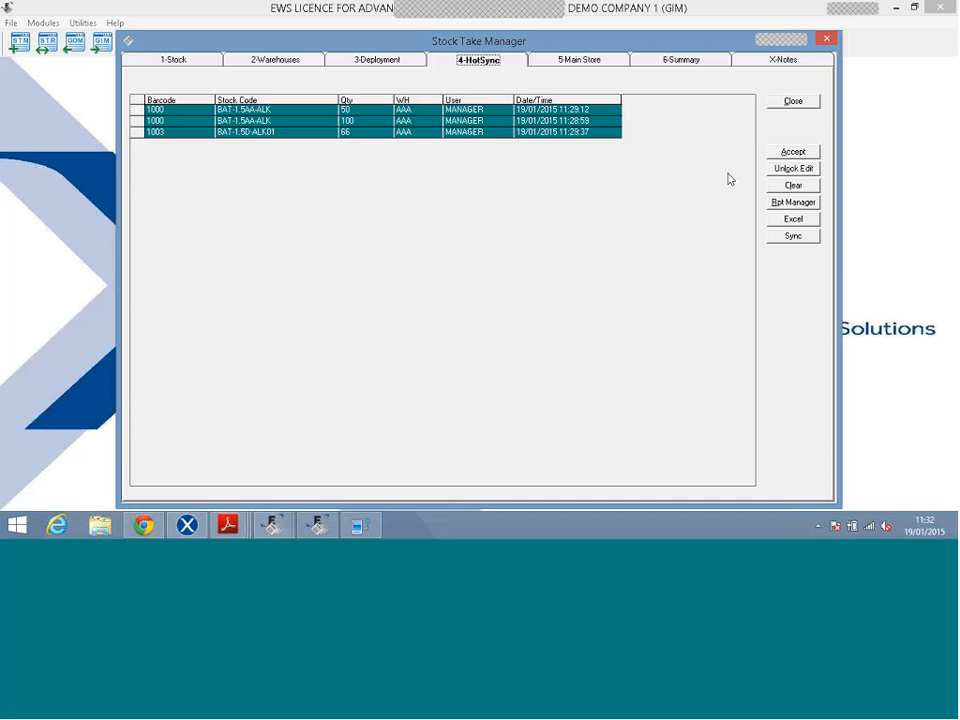
click(773, 155)
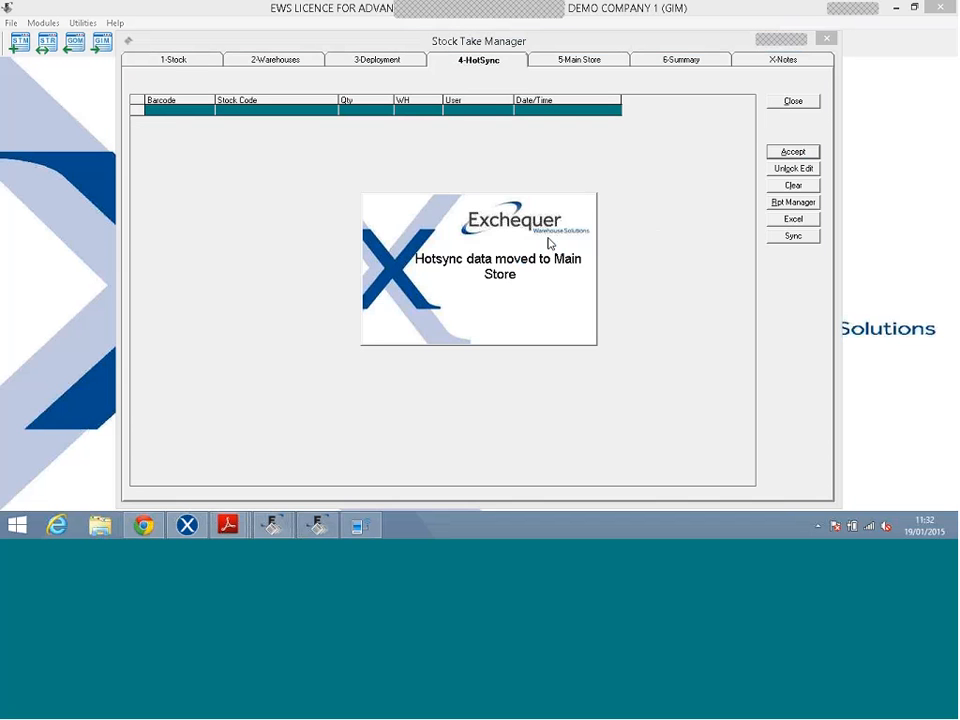
click(561, 62)
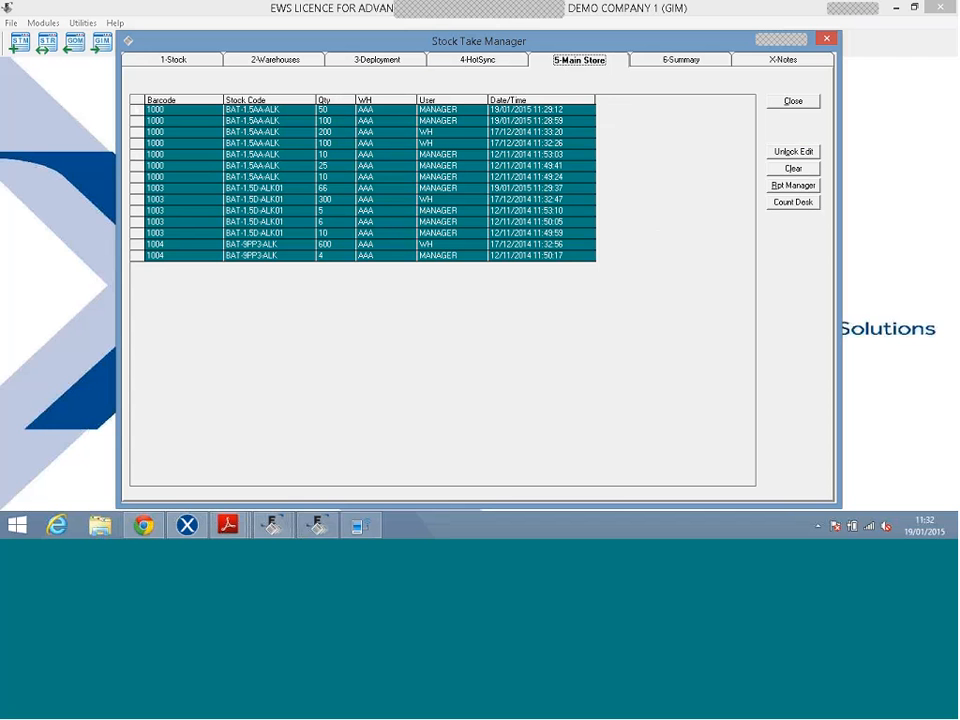
click(664, 64)
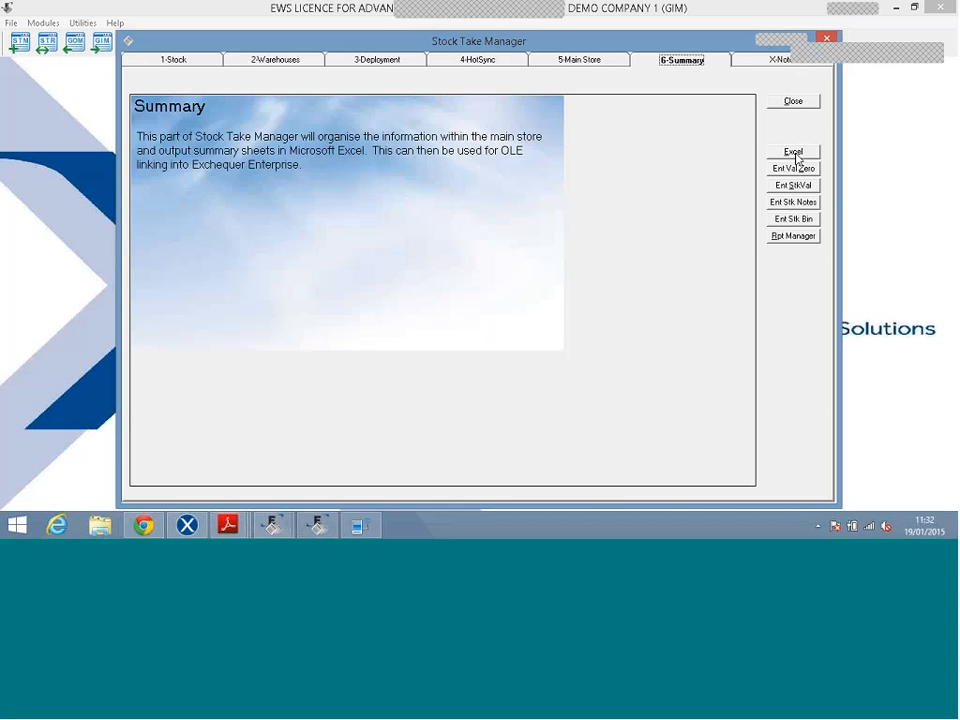
Export the Main Store counts with Excel > Detailed into an All Stock sheet, then return.
click(796, 156)
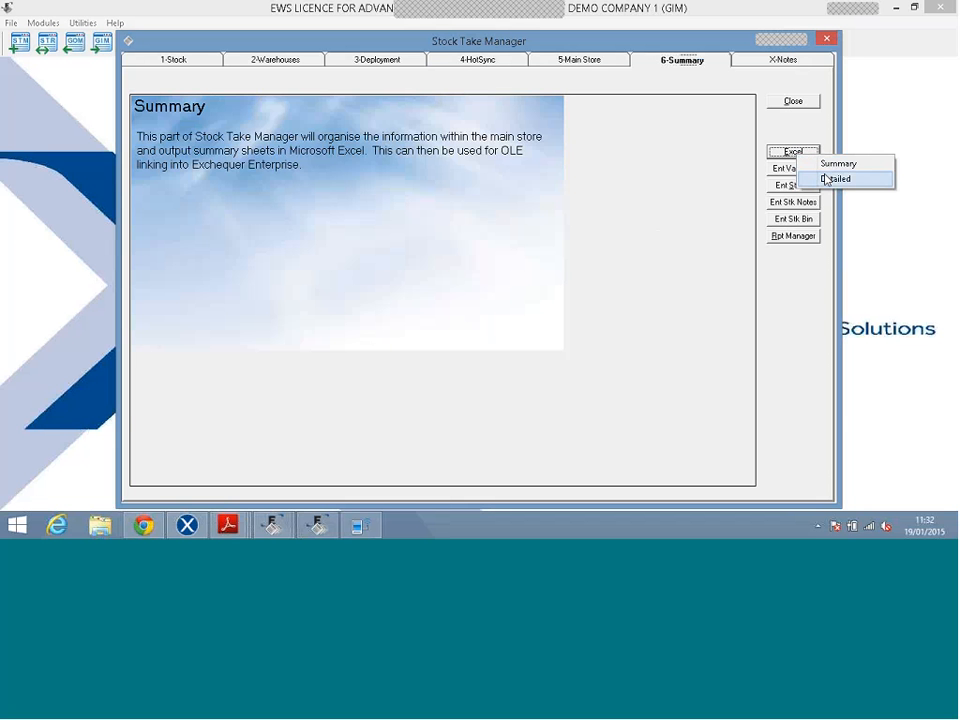
click(826, 179)
click(580, 313)
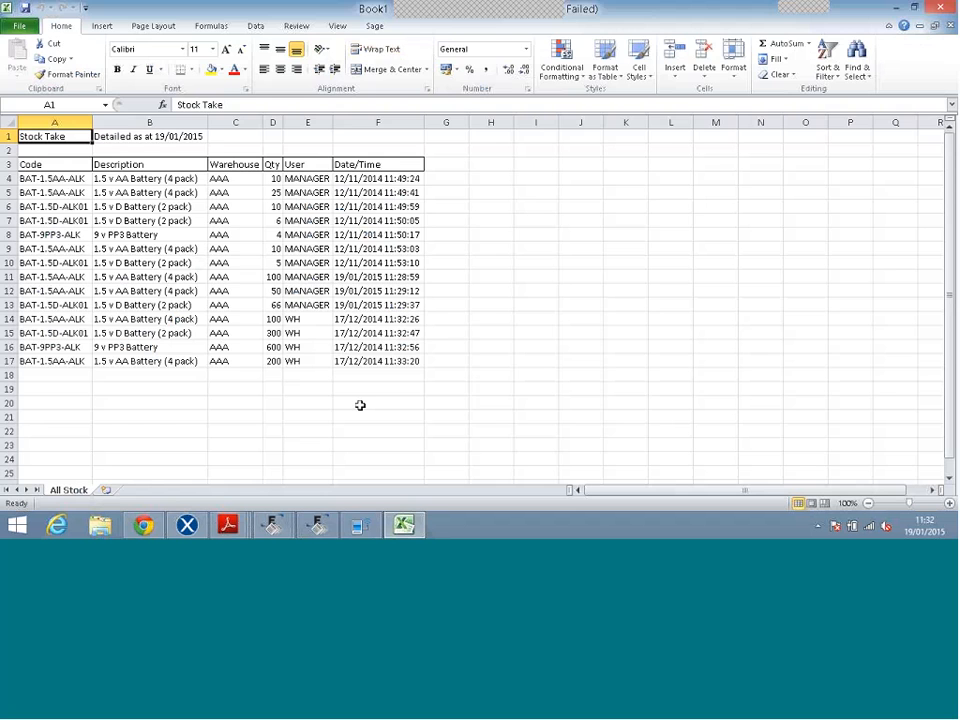
click(317, 528)
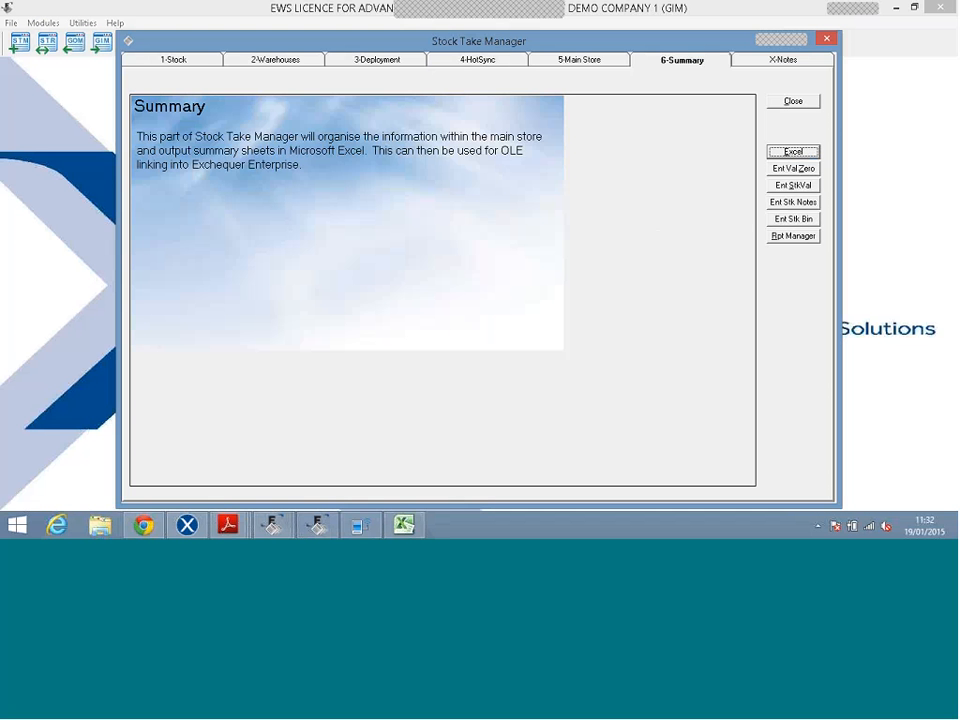
Export the summary to Excel without OLE links, review the Book2 sheet, then minimise Excel.
click(806, 153)
click(850, 158)
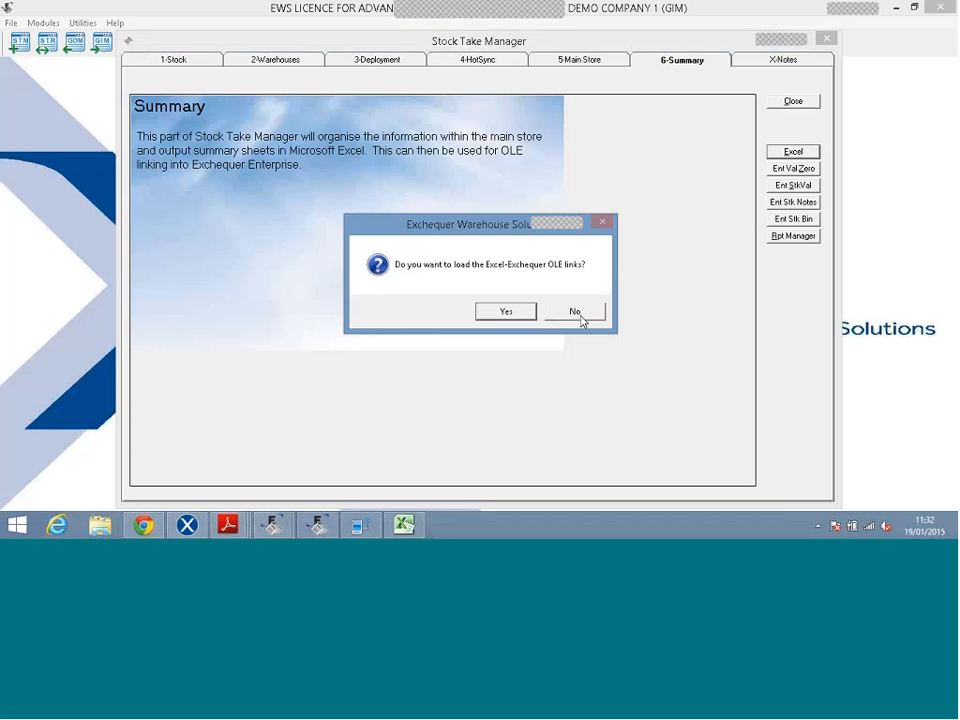
click(577, 313)
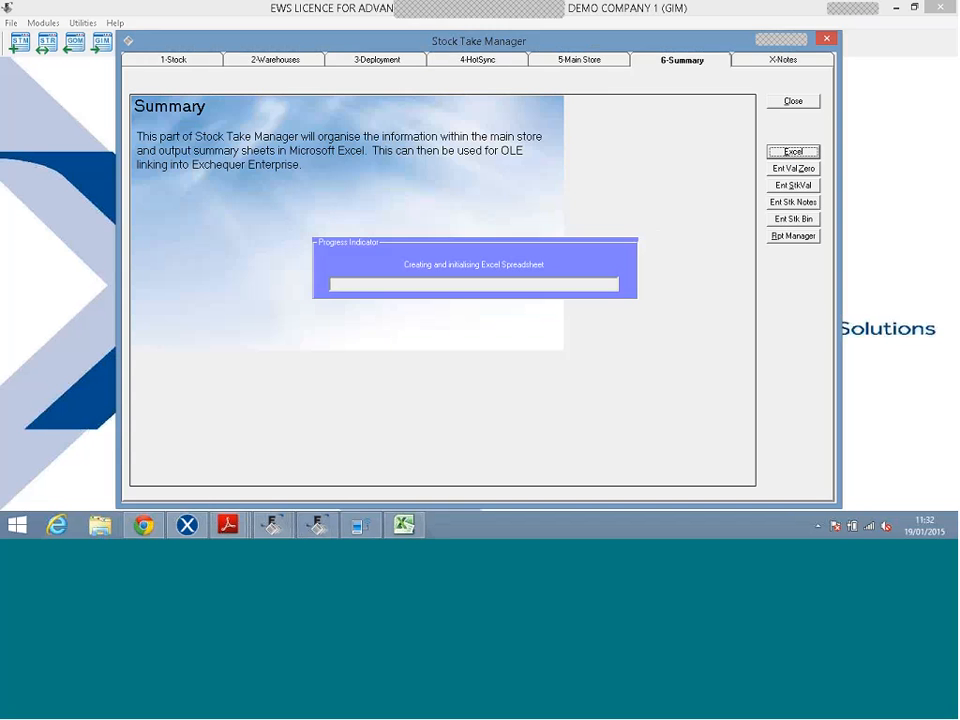
mouse_move(403, 524)
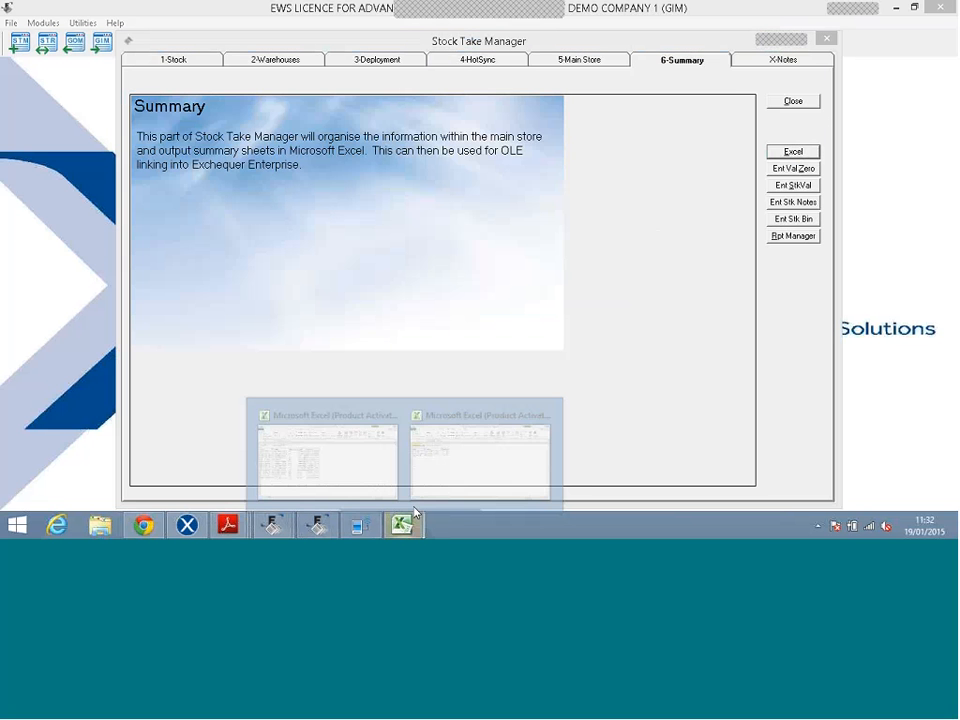
click(440, 432)
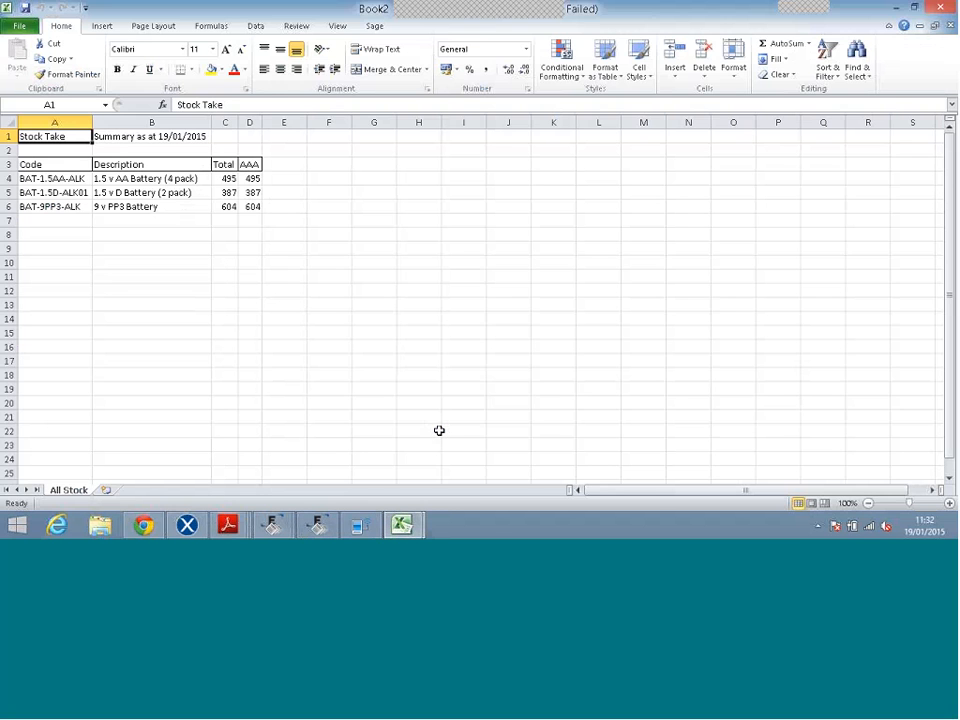
click(897, 8)
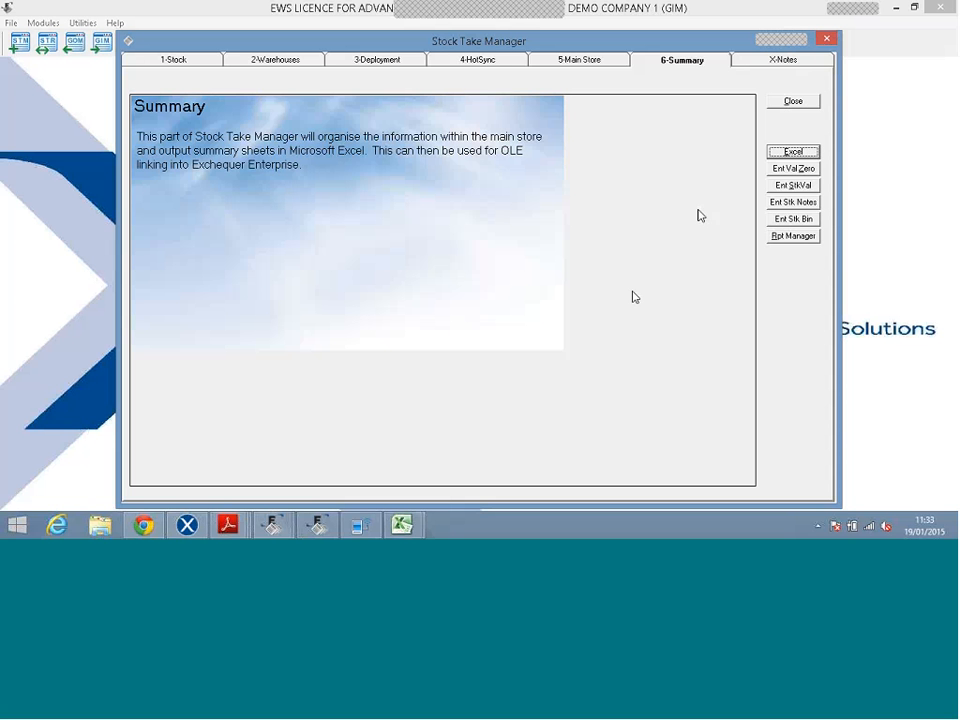
Run Ent StkVal to download counts 495, 387 and 604 into Exchequer, then switch to Exchequer.
click(788, 187)
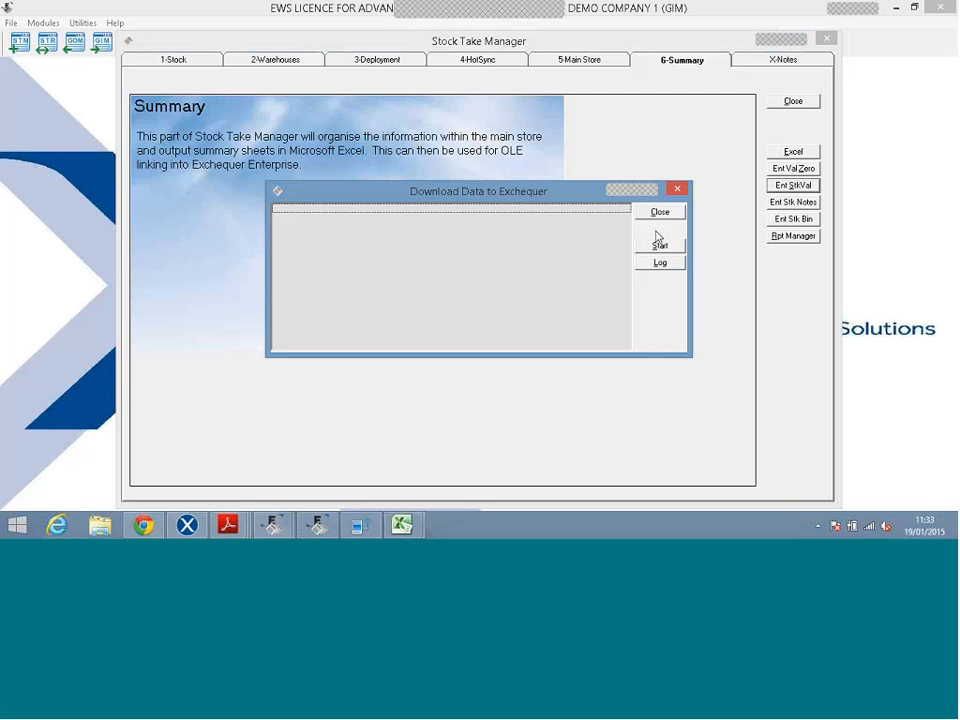
click(656, 248)
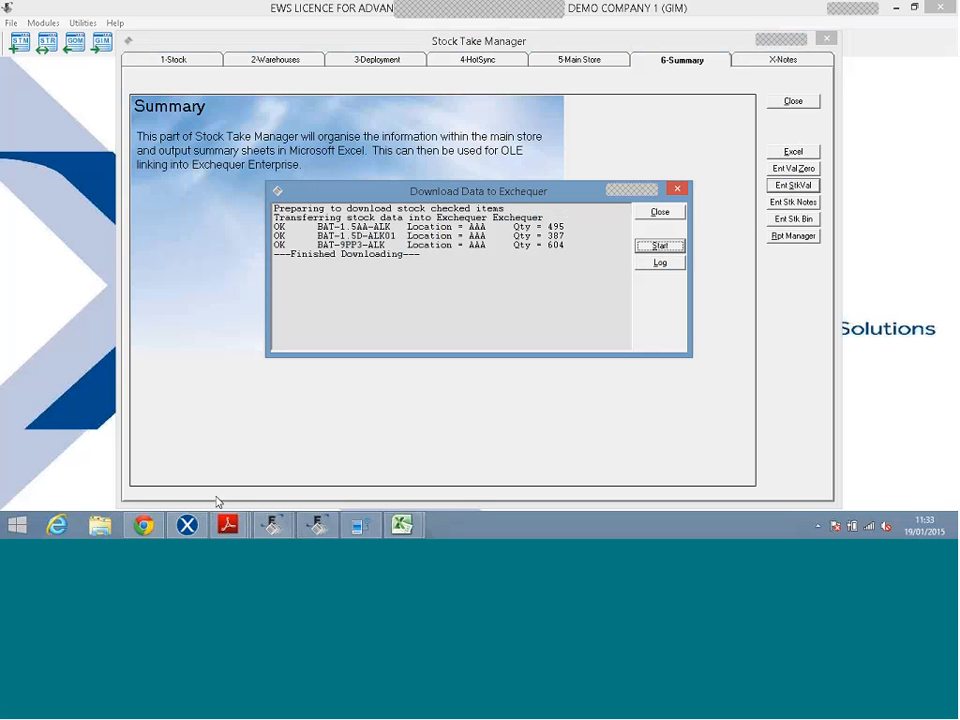
click(188, 525)
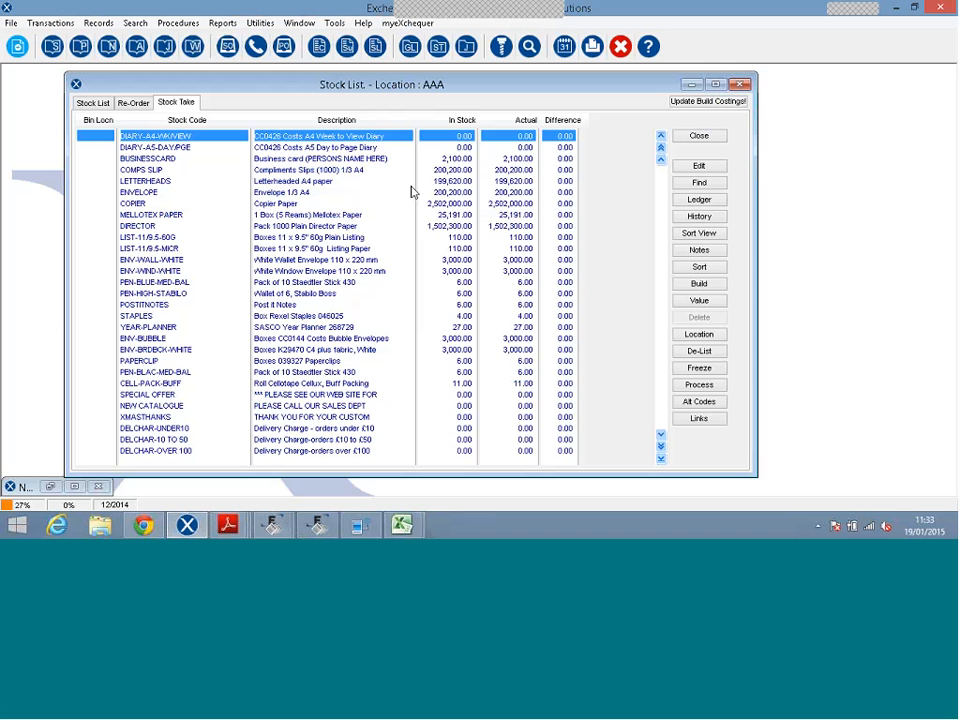
Search the Exchequer stock records for 'bal' to jump to the battery stock lines.
click(700, 183)
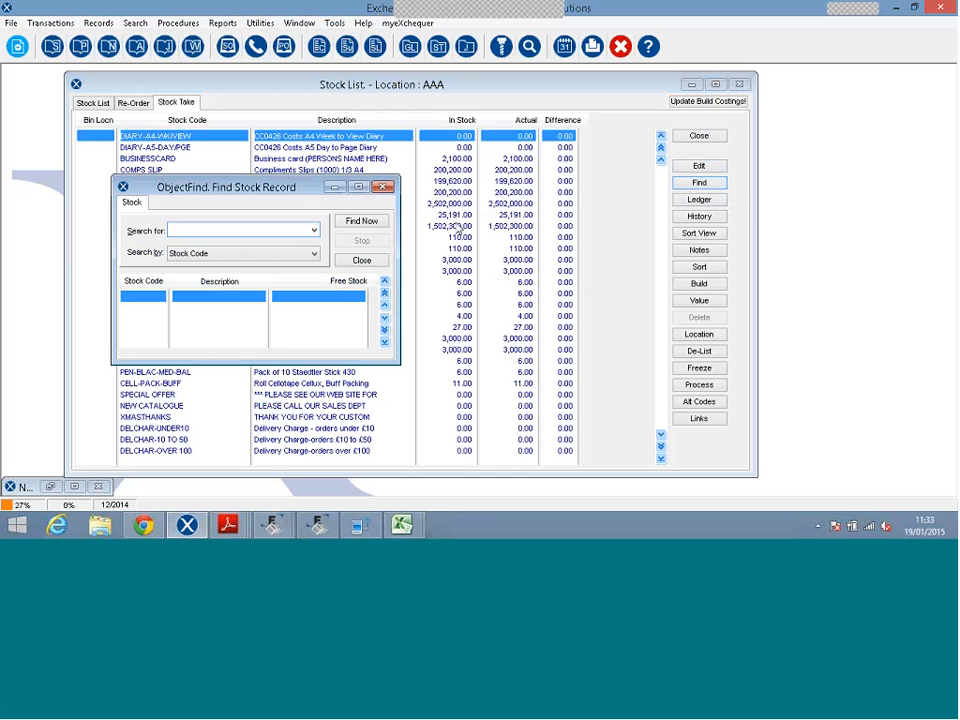
text(bal)
click(379, 225)
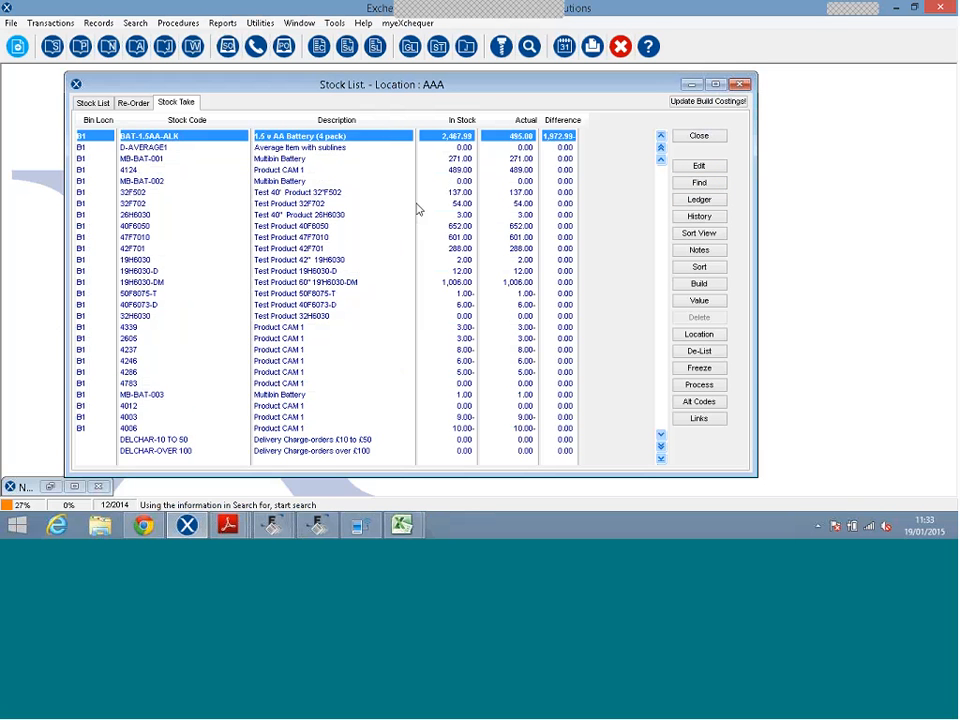
click(418, 205)
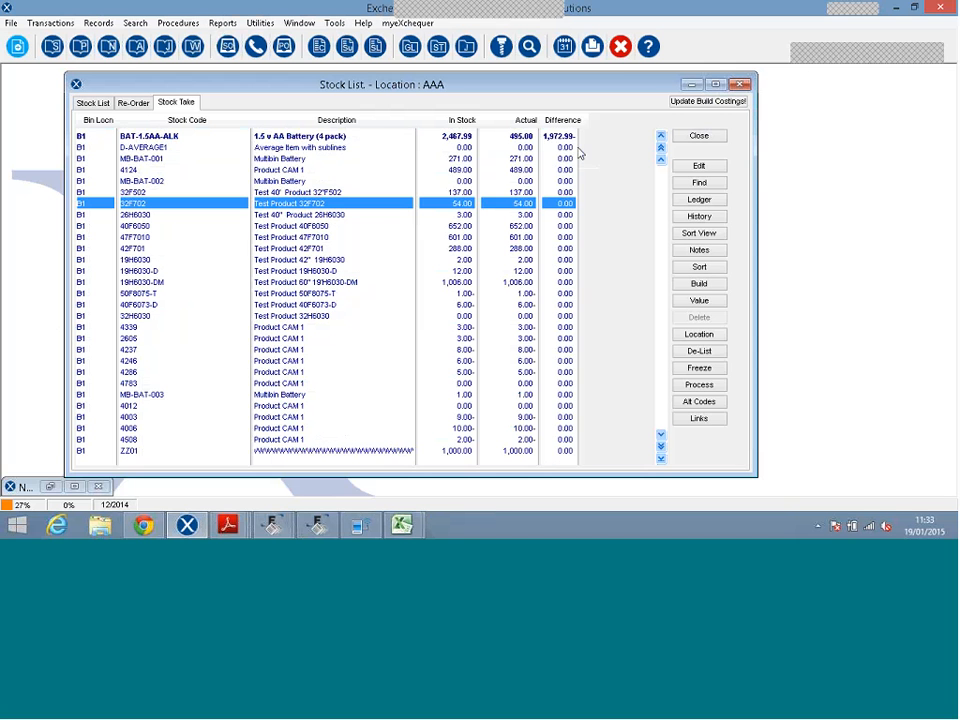
Widen the Difference column, check BAT-1.5AA-ALK's actual of 495, and close the download dialog.
drag(578, 152, 610, 148)
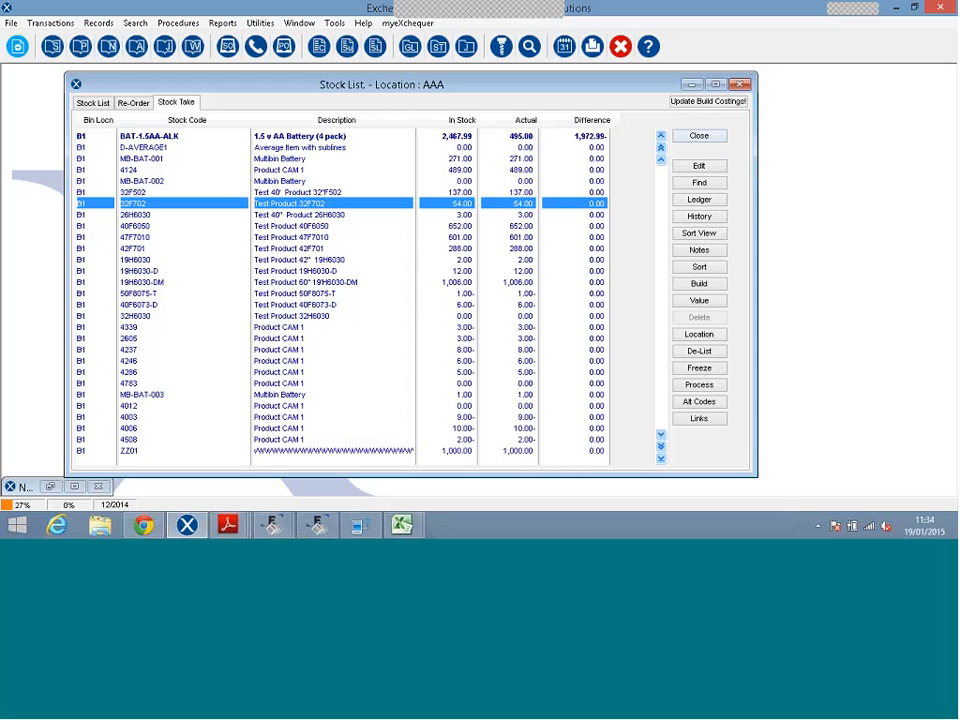
click(519, 140)
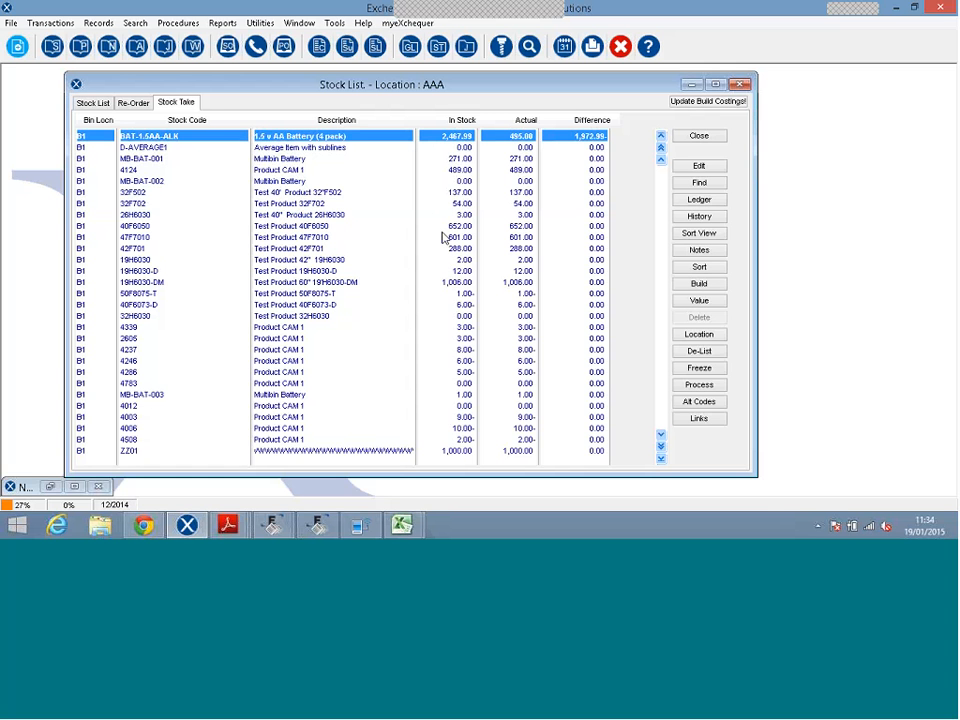
click(334, 524)
click(663, 210)
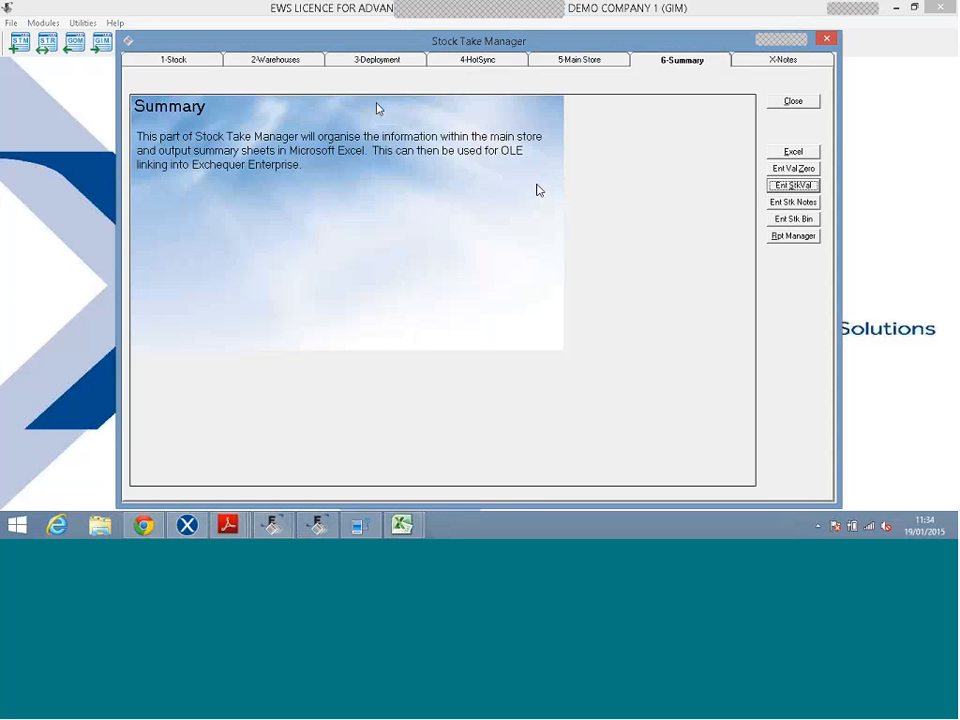
Open the Main Store Count Desk for location AAA, Main Warehouse, then close it with Finished.
click(561, 64)
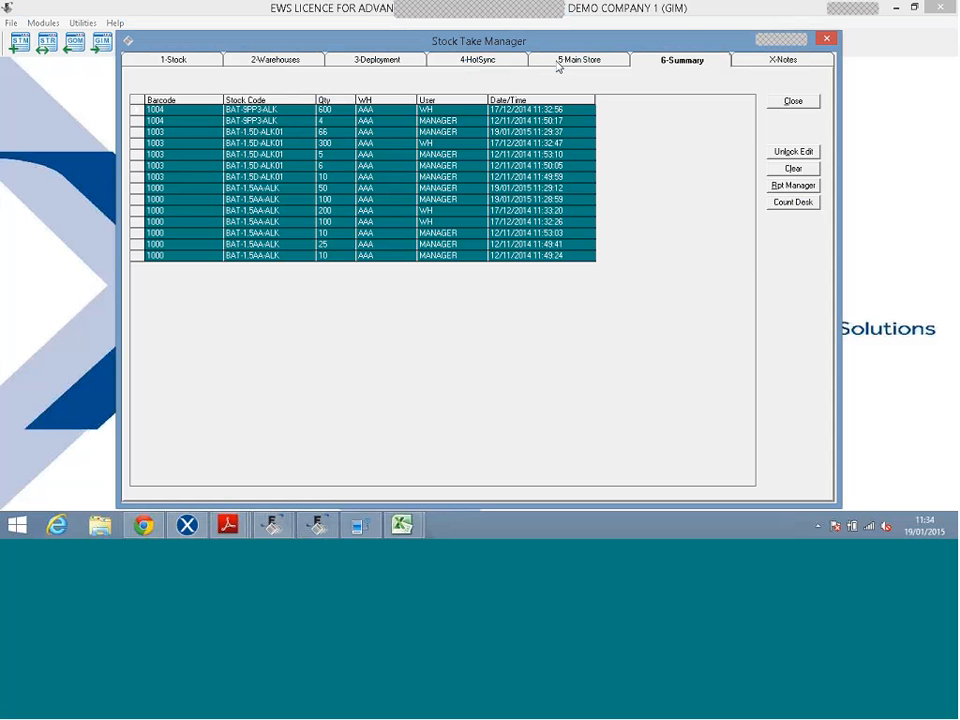
click(774, 206)
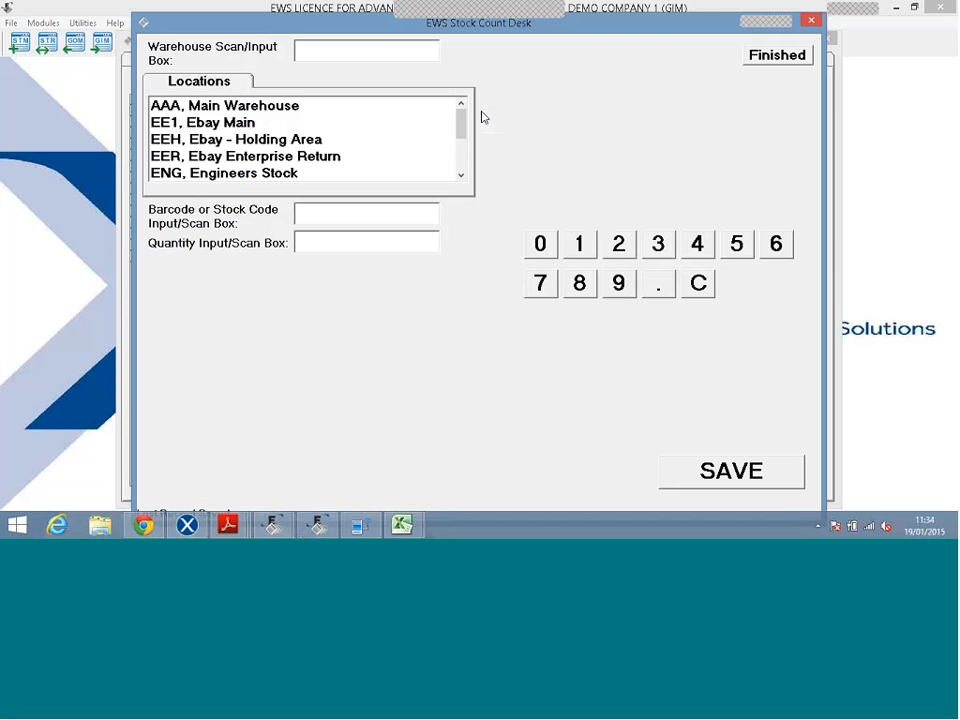
click(243, 106)
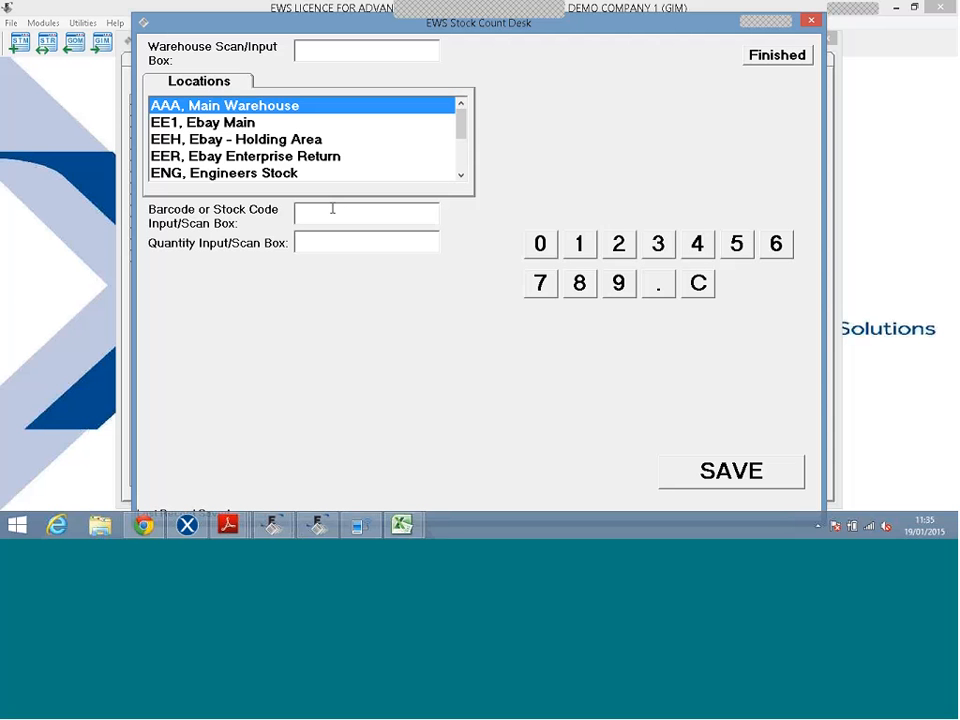
click(333, 209)
click(769, 57)
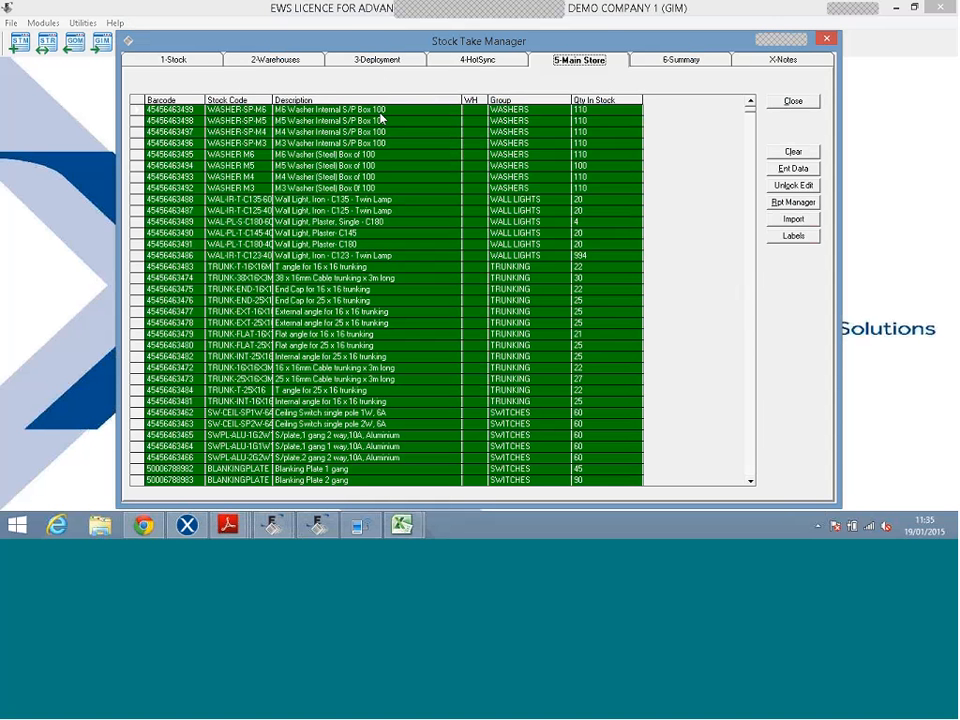
Clear the existing stock database from the 1-Stock page to load fresh stock data.
click(175, 60)
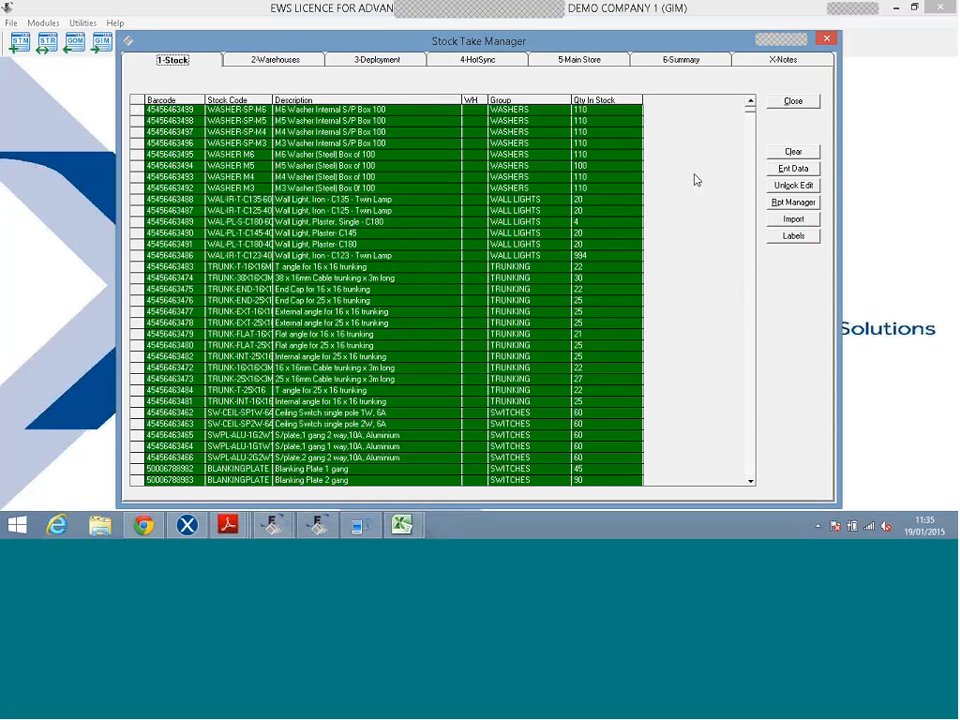
click(781, 170)
click(514, 311)
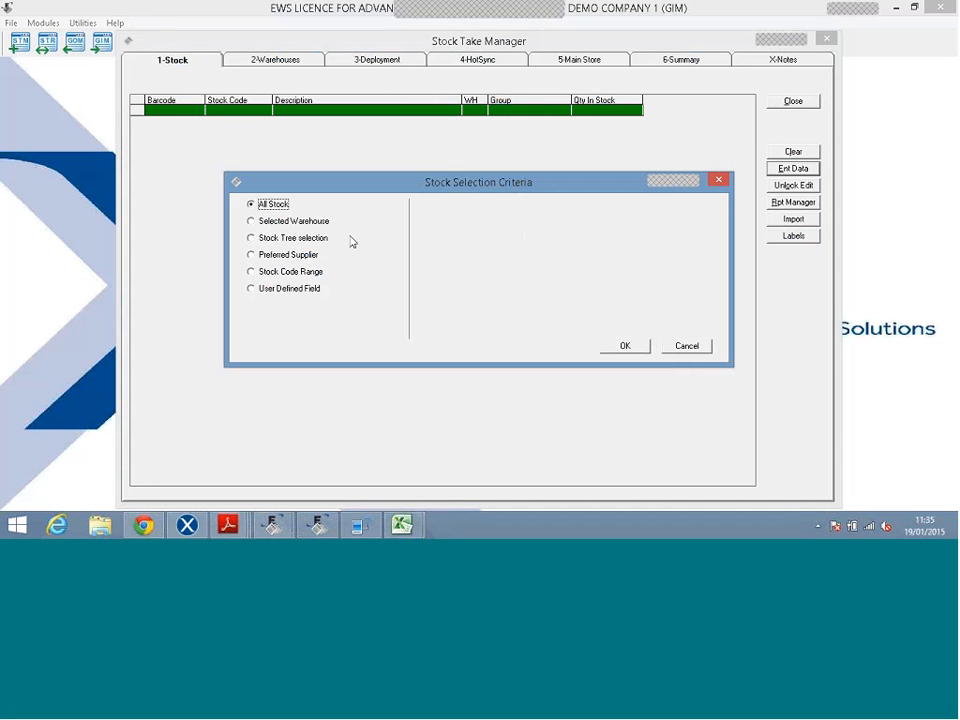
Select stock by User Defined Field 1 with UDF filter code 3.
click(272, 221)
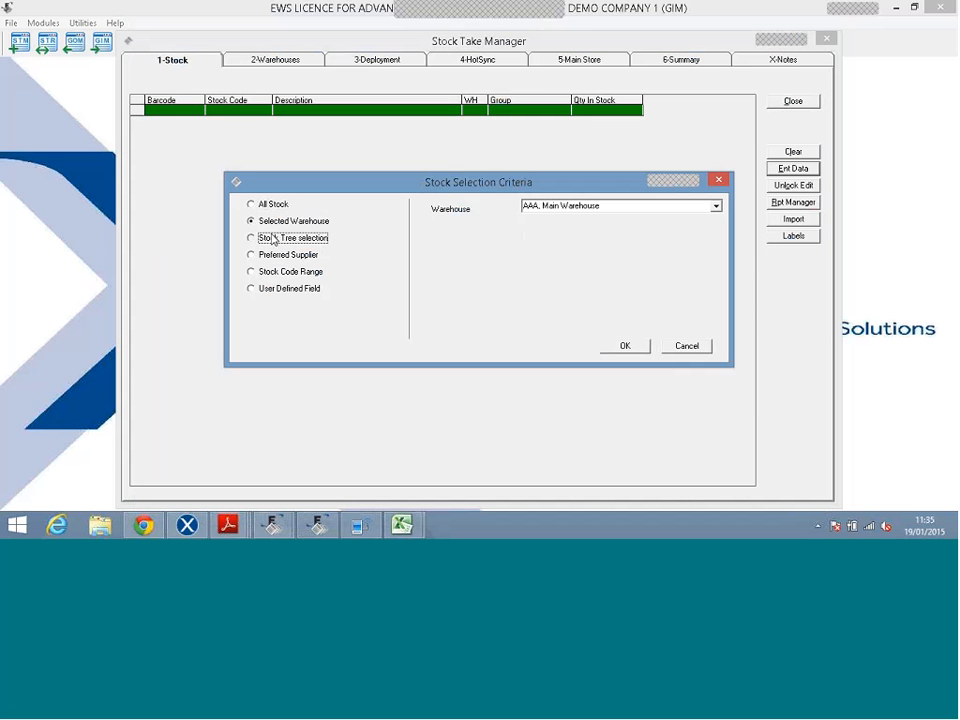
click(272, 238)
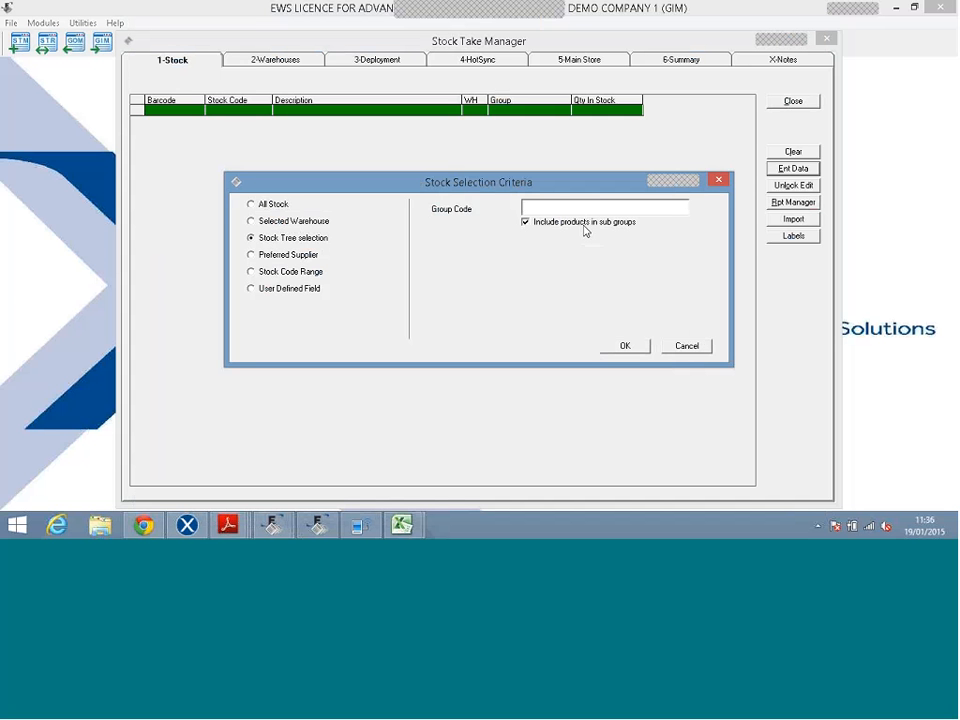
click(290, 255)
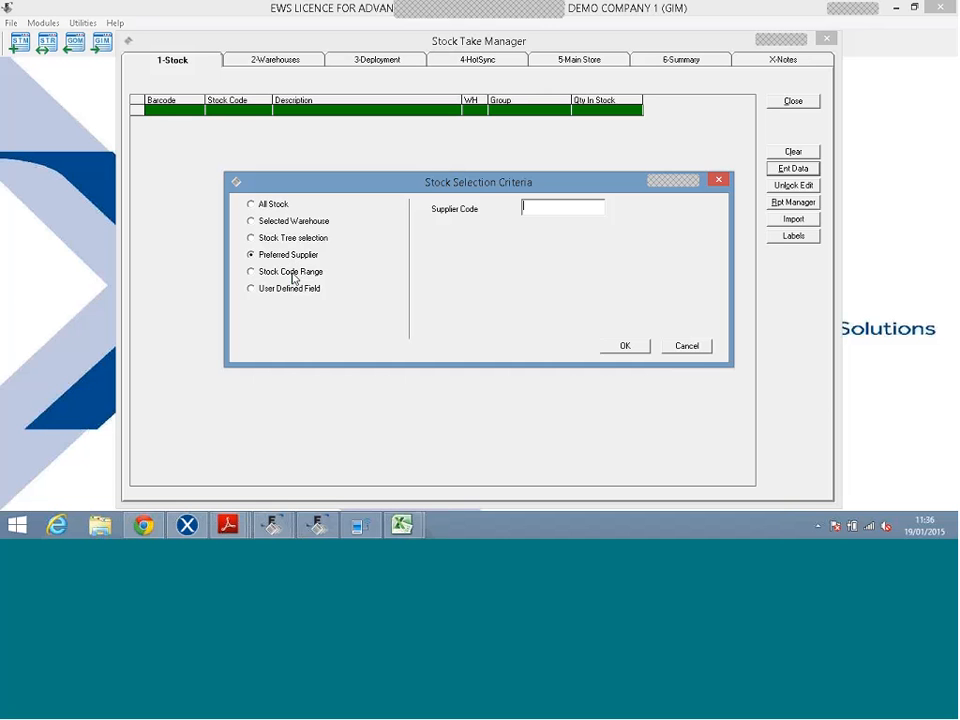
click(292, 274)
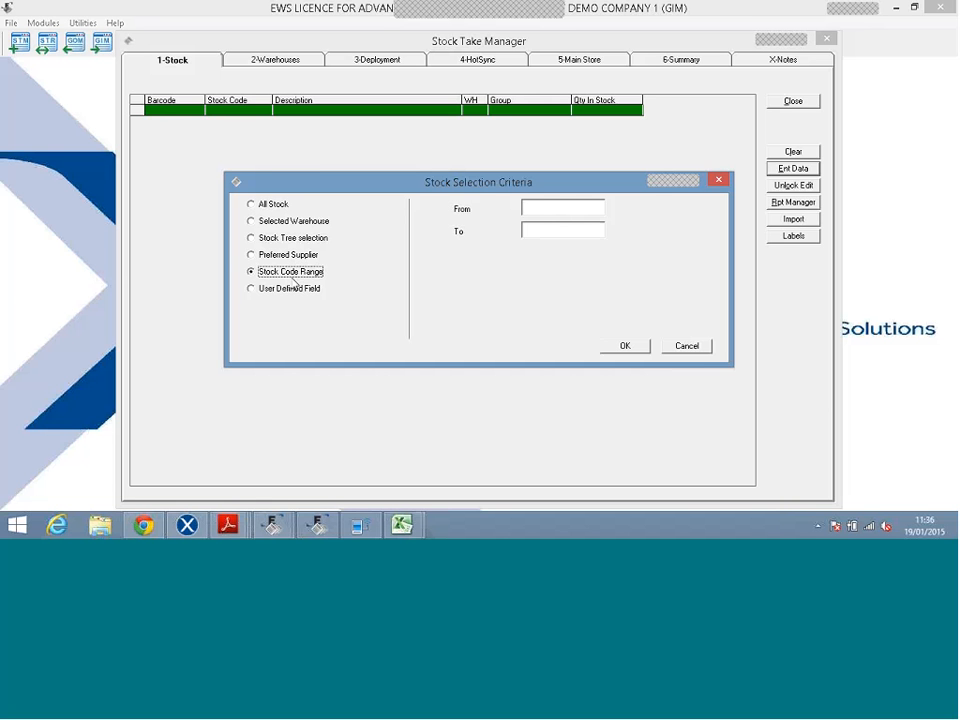
click(292, 289)
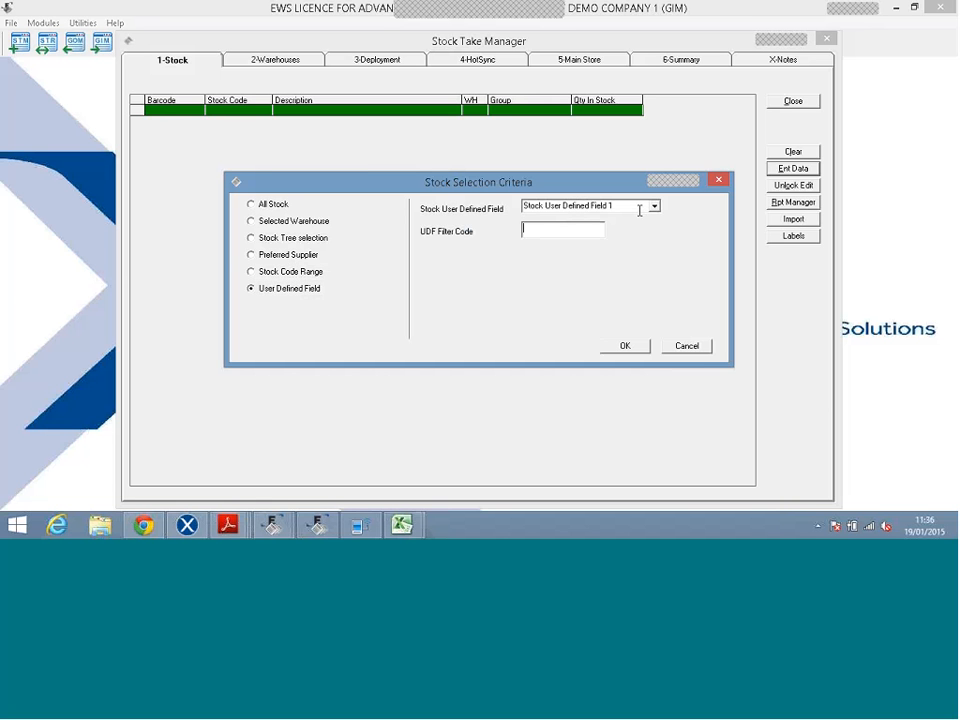
click(654, 208)
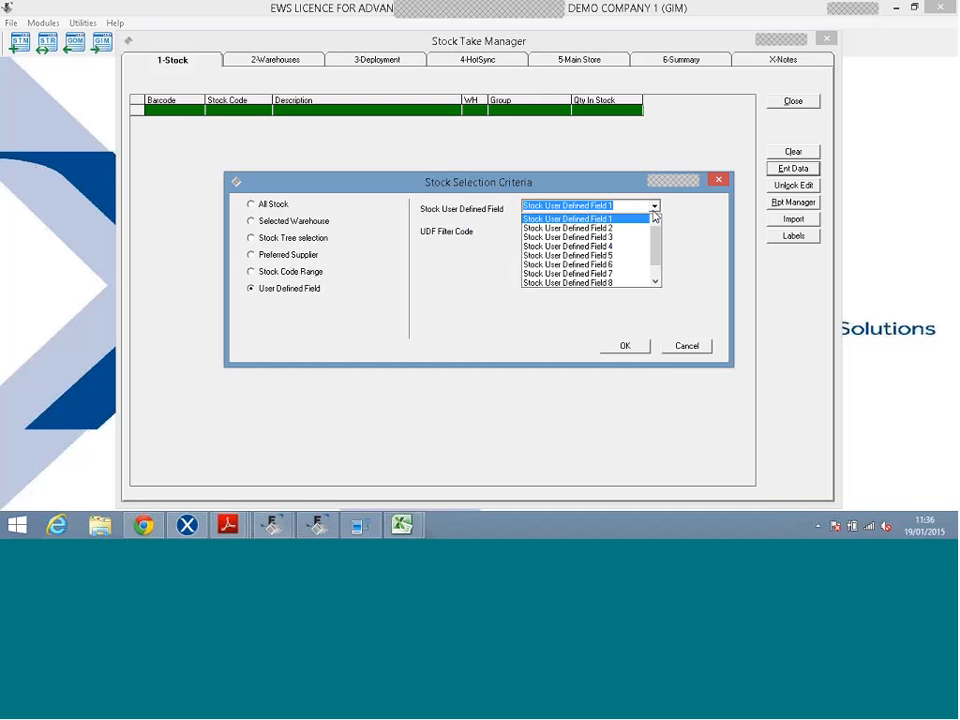
click(654, 210)
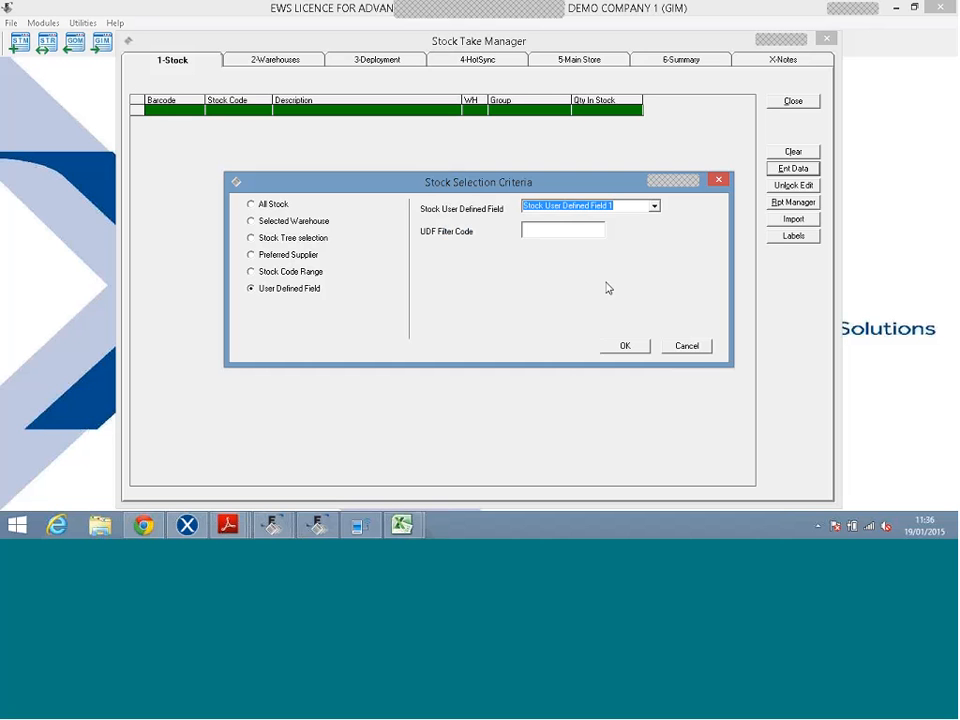
click(574, 232)
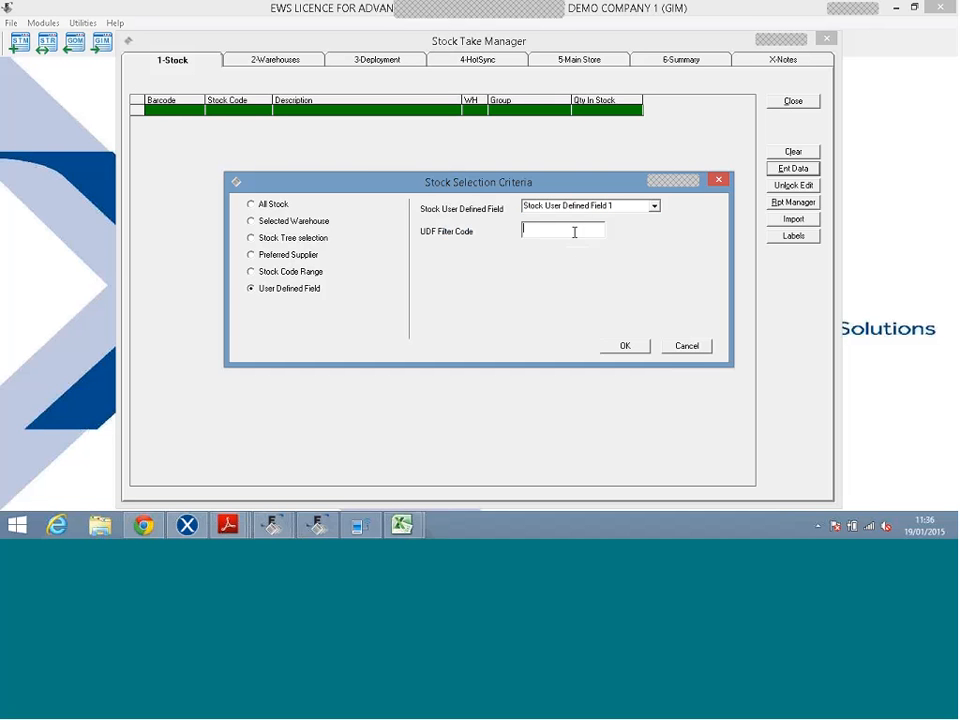
text(3)
Dismiss the Stock Selection Criteria and close Stock Take Manager.
key(Return)
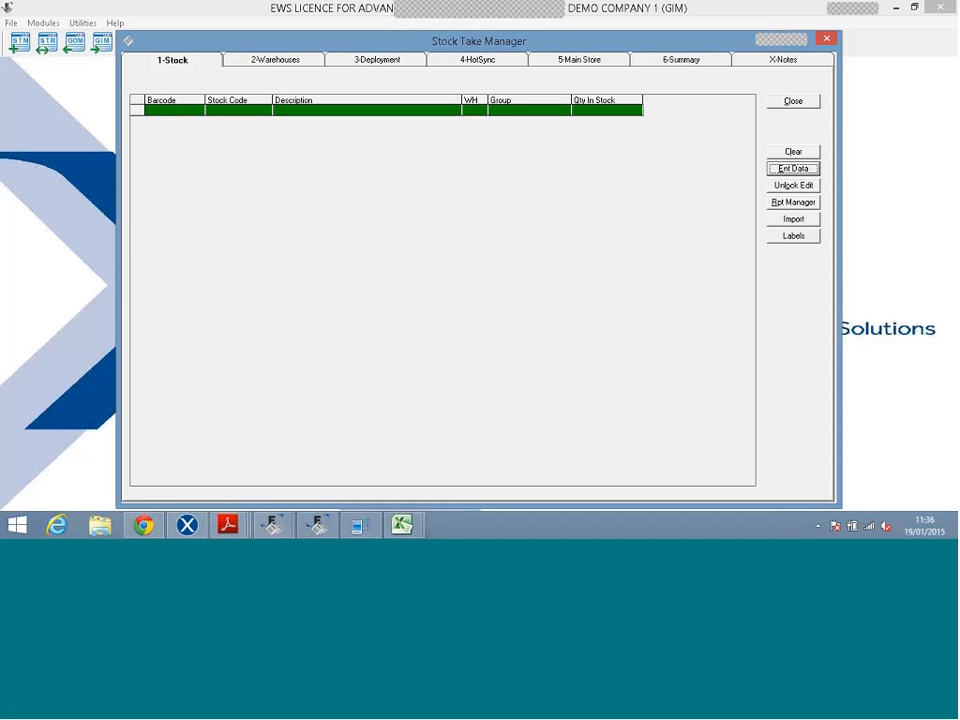
click(787, 104)
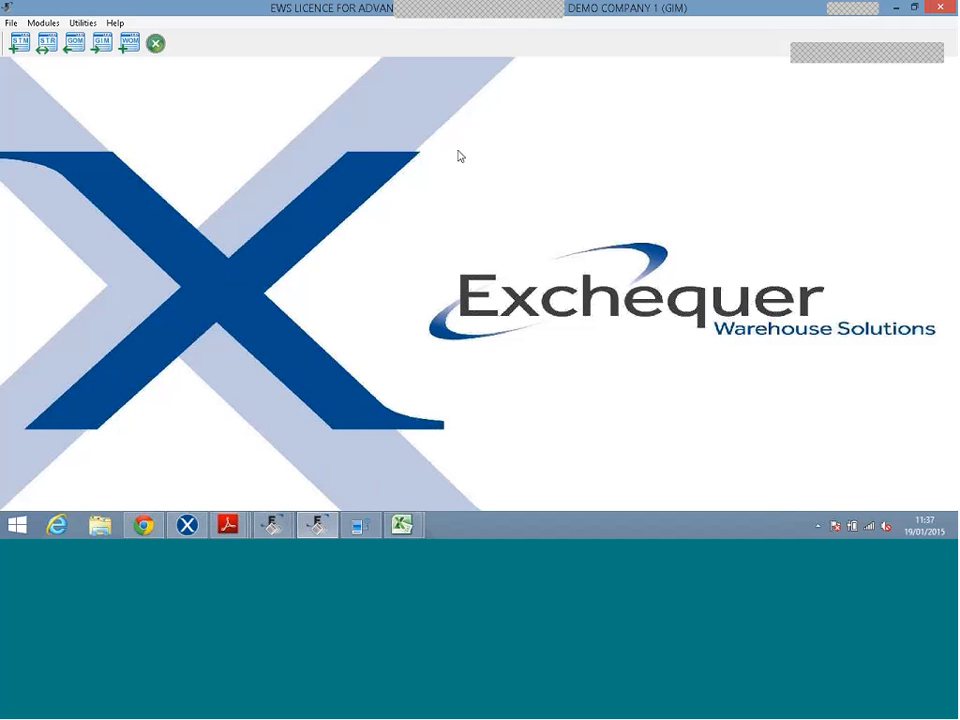
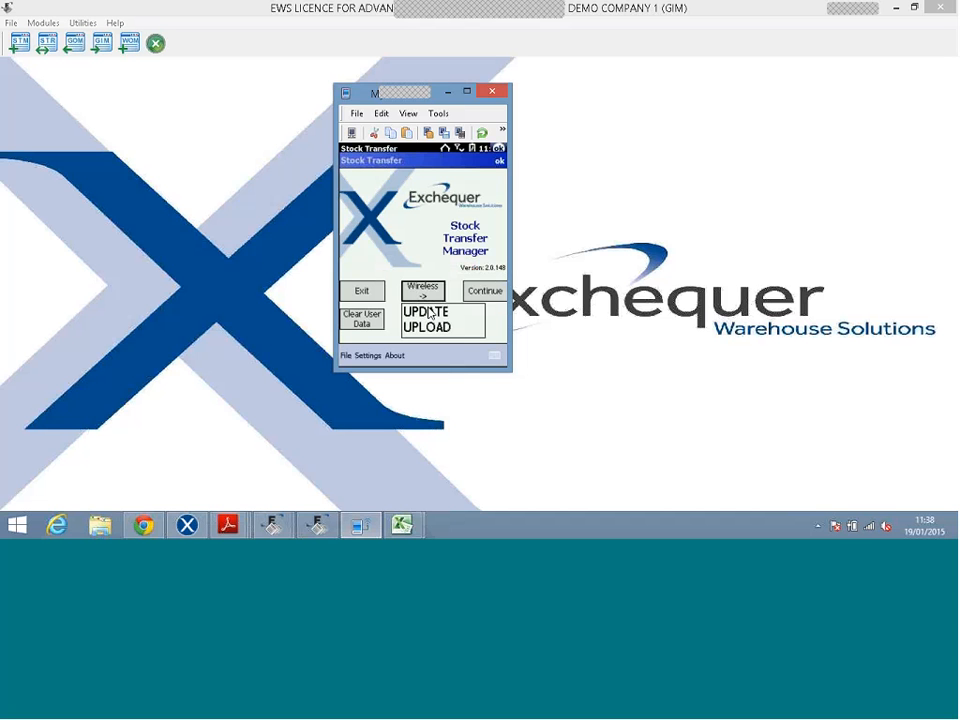
Download fresh stock and warehouse data from Exchequer to the device, then close the update log.
click(430, 316)
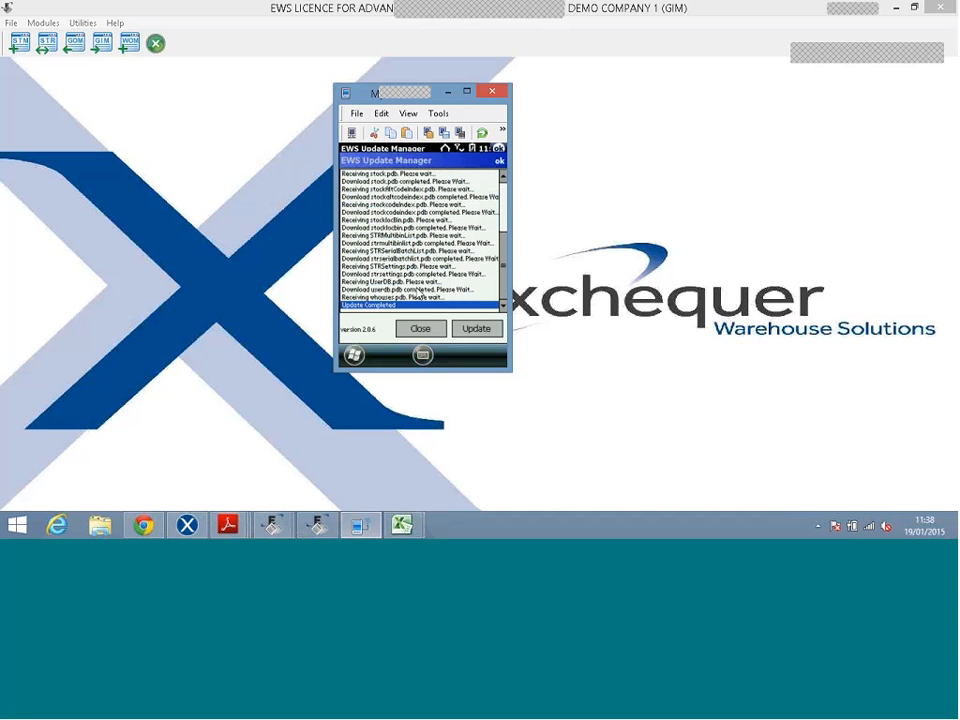
click(419, 328)
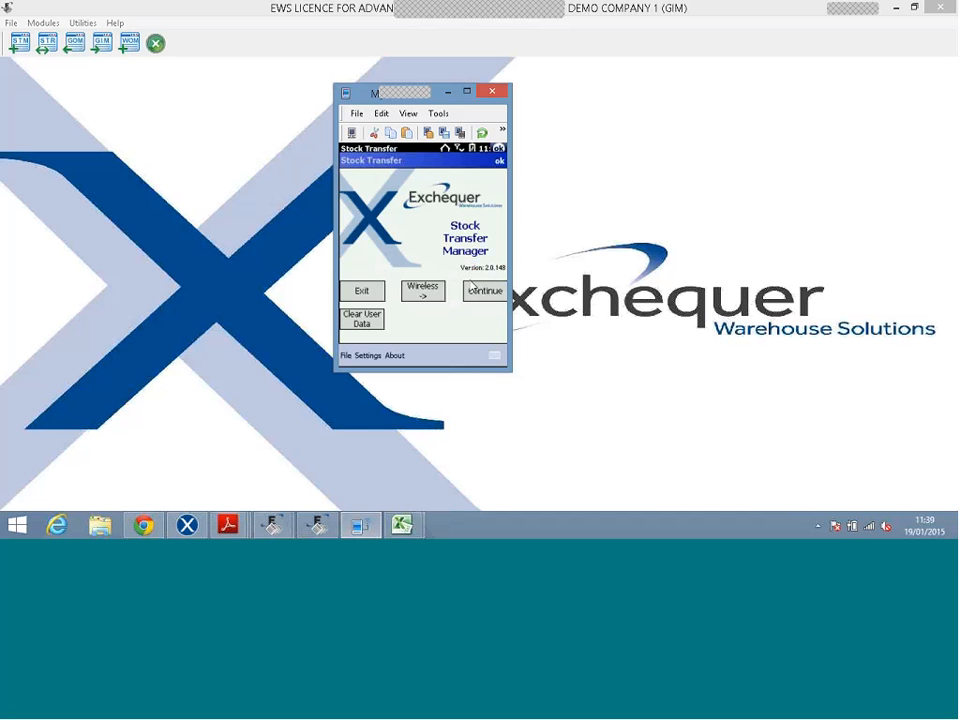
Log in to Stock Transfer Manager with the user's login code and submit the scanned barcode.
click(477, 291)
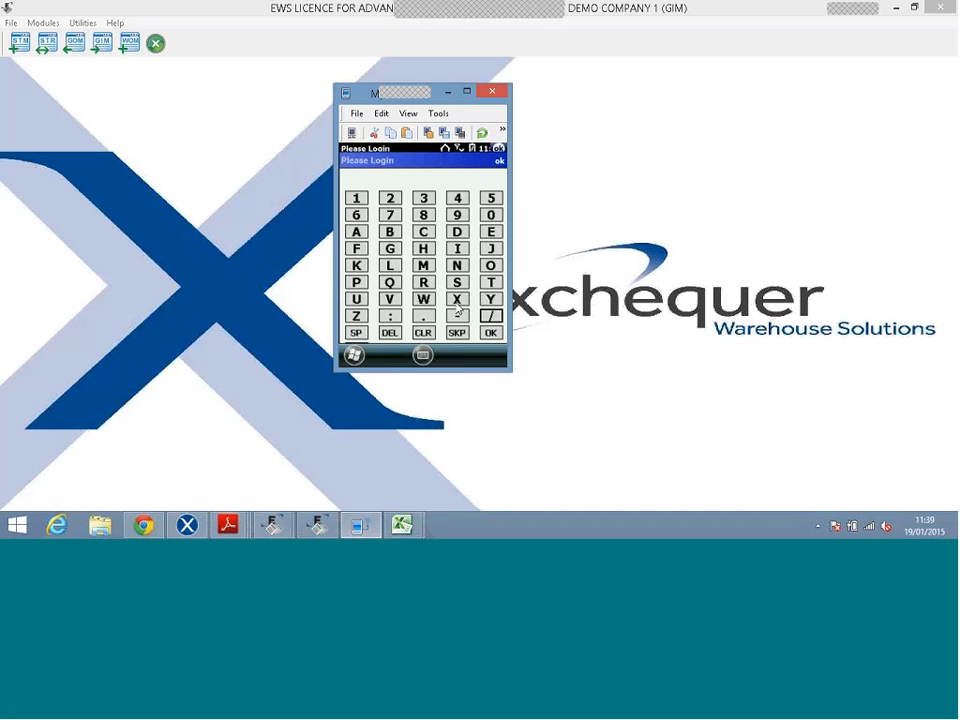
click(456, 302)
click(491, 334)
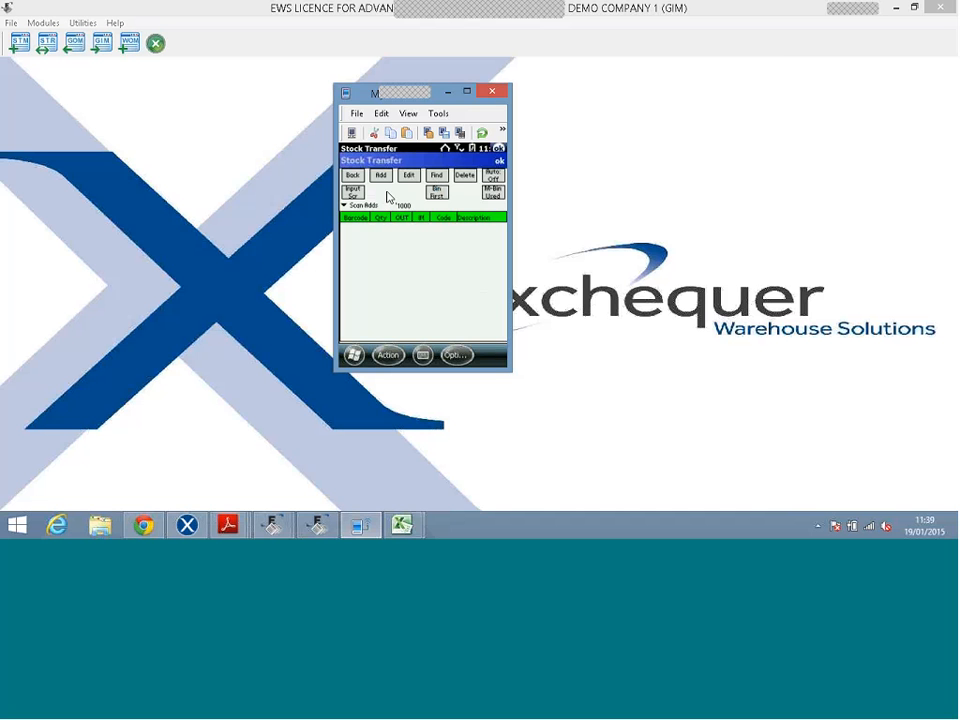
key(Return)
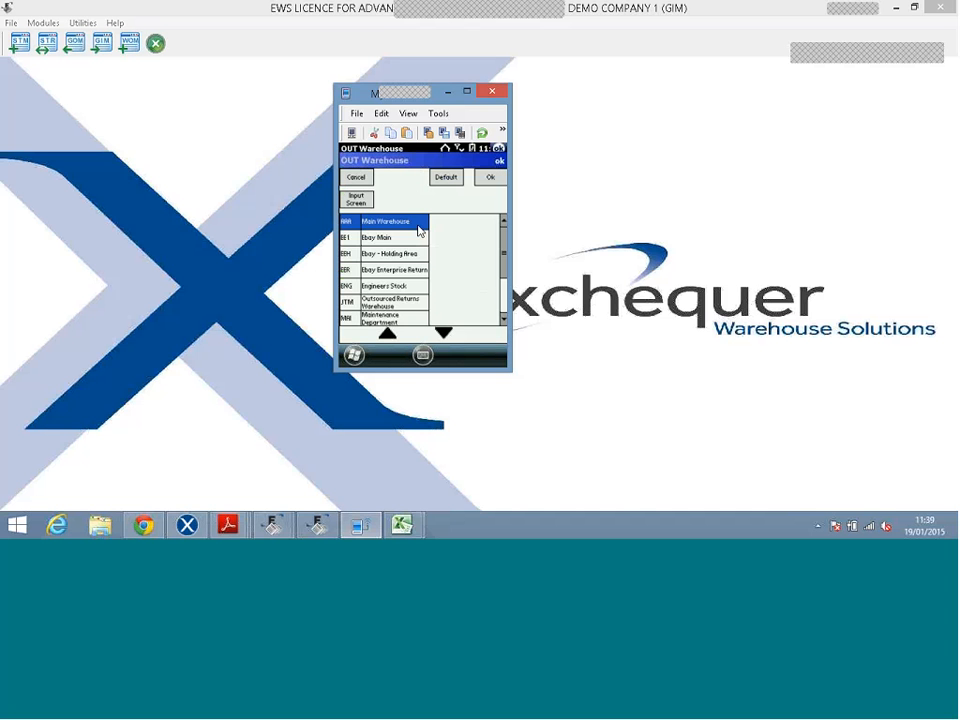
Try Van Stock as the default out warehouse, then abandon that transfer line.
click(444, 180)
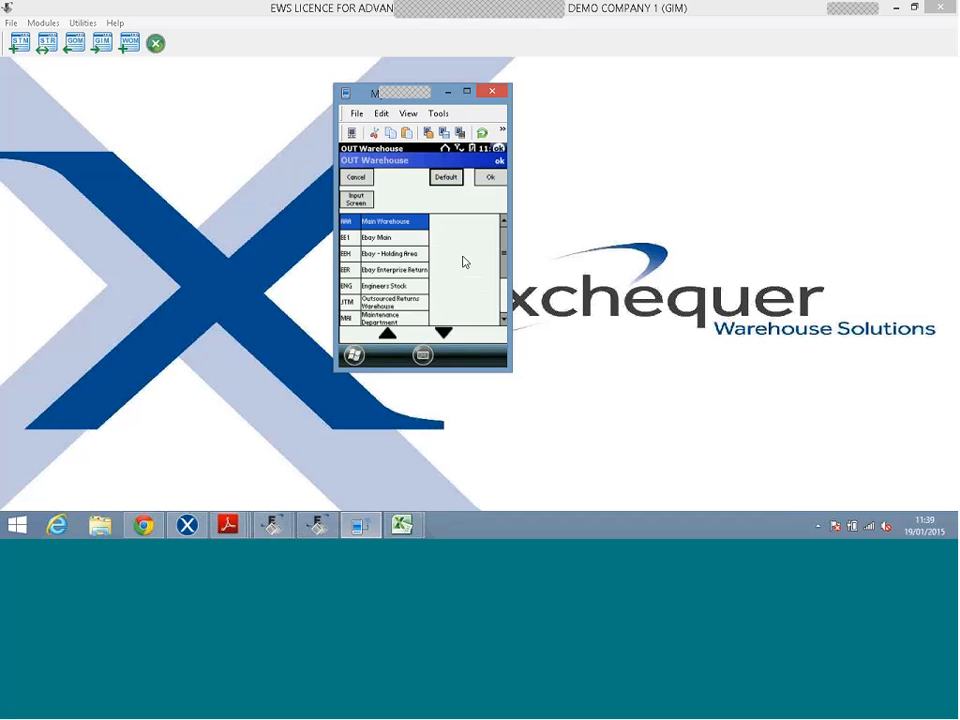
click(506, 285)
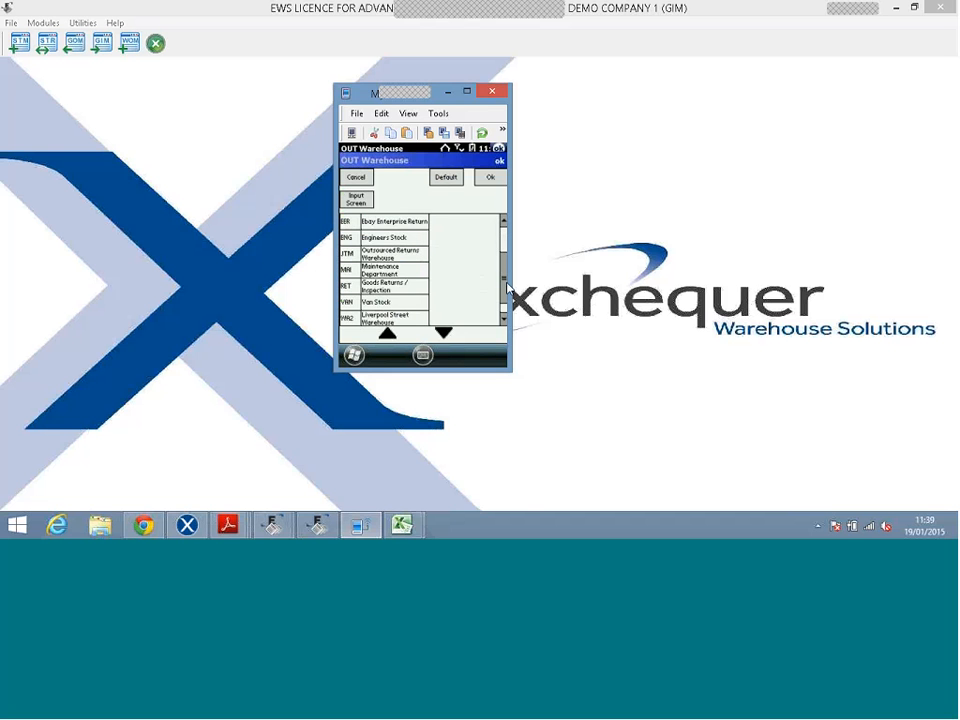
click(506, 287)
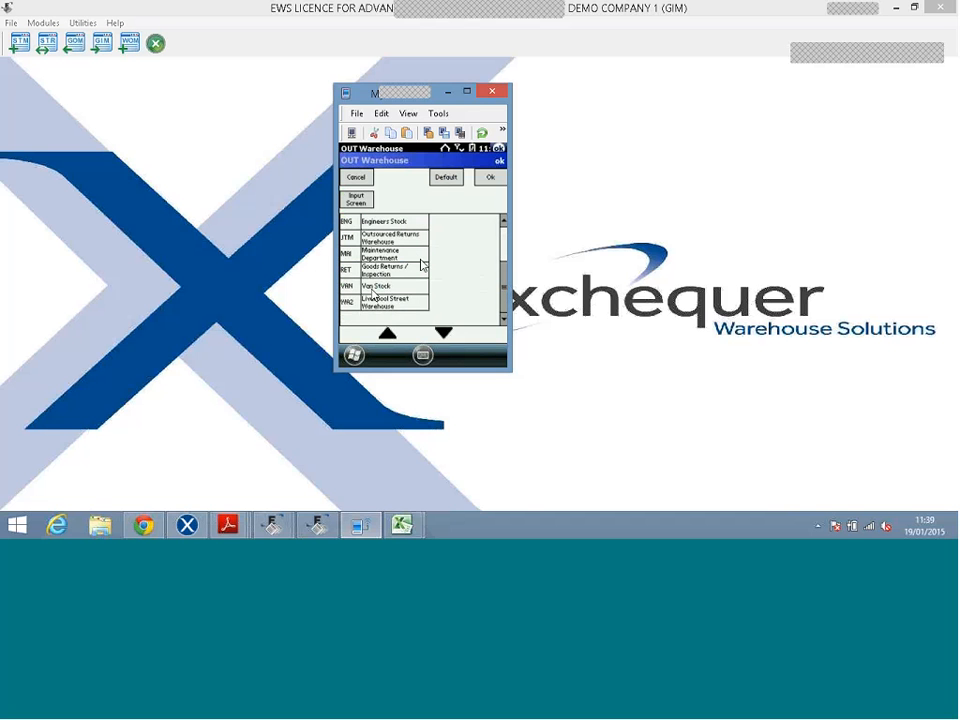
click(381, 286)
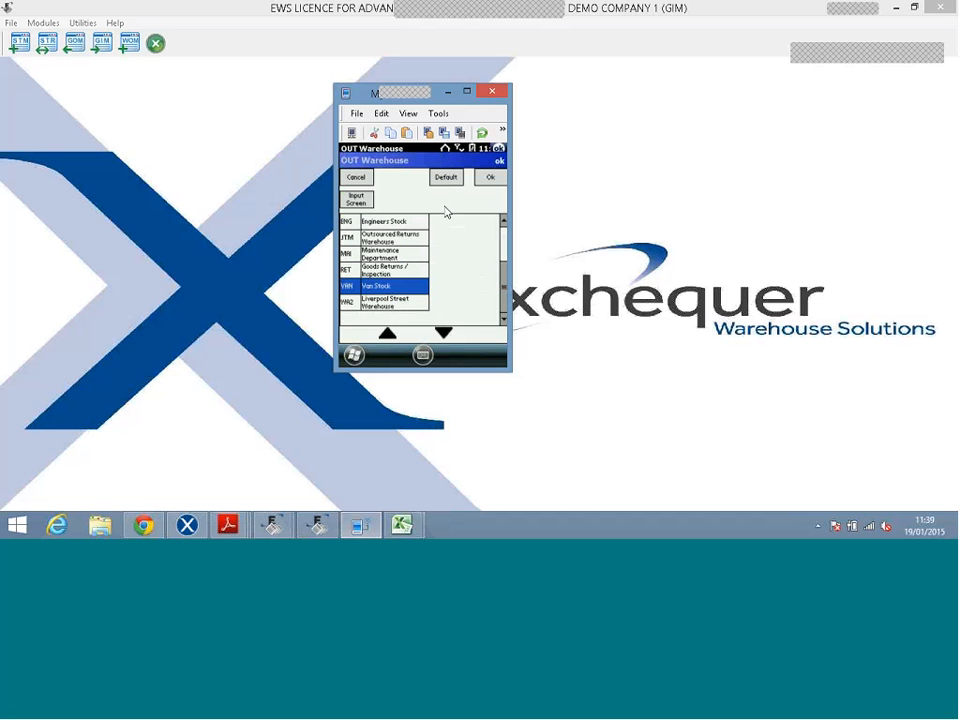
click(443, 180)
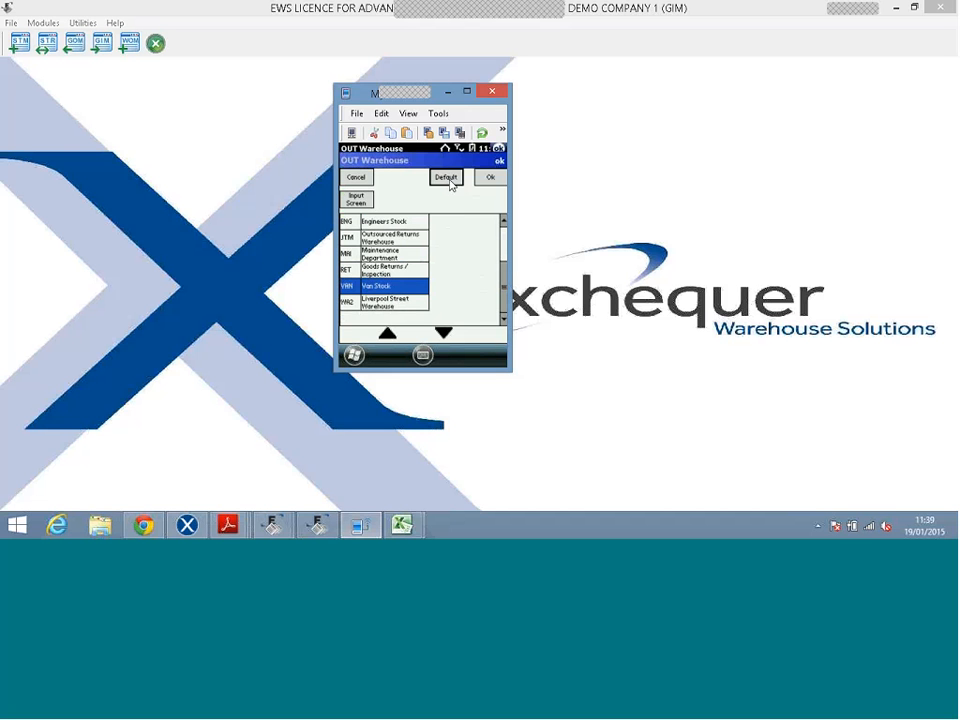
click(487, 181)
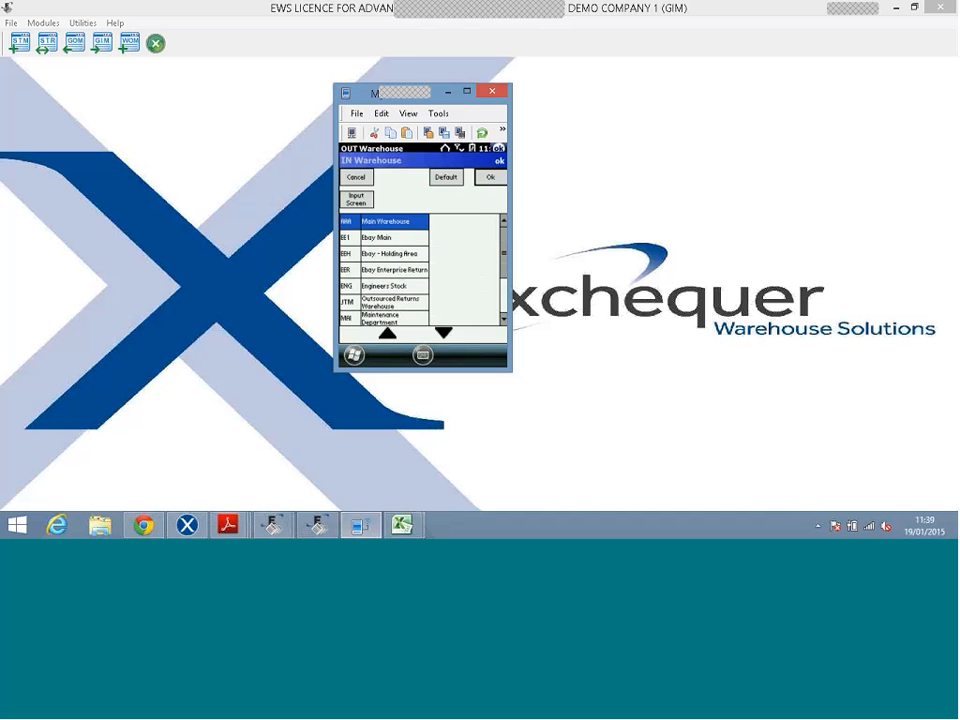
click(364, 178)
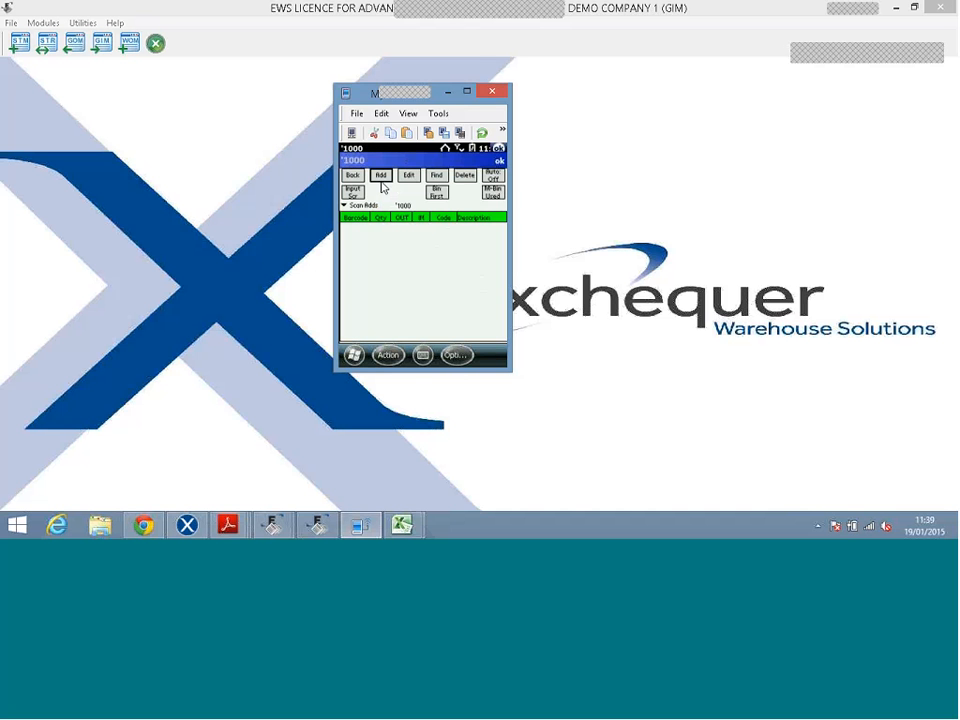
Add a new line with Main Warehouse as OUT and Ebay Main as default IN warehouse.
click(381, 176)
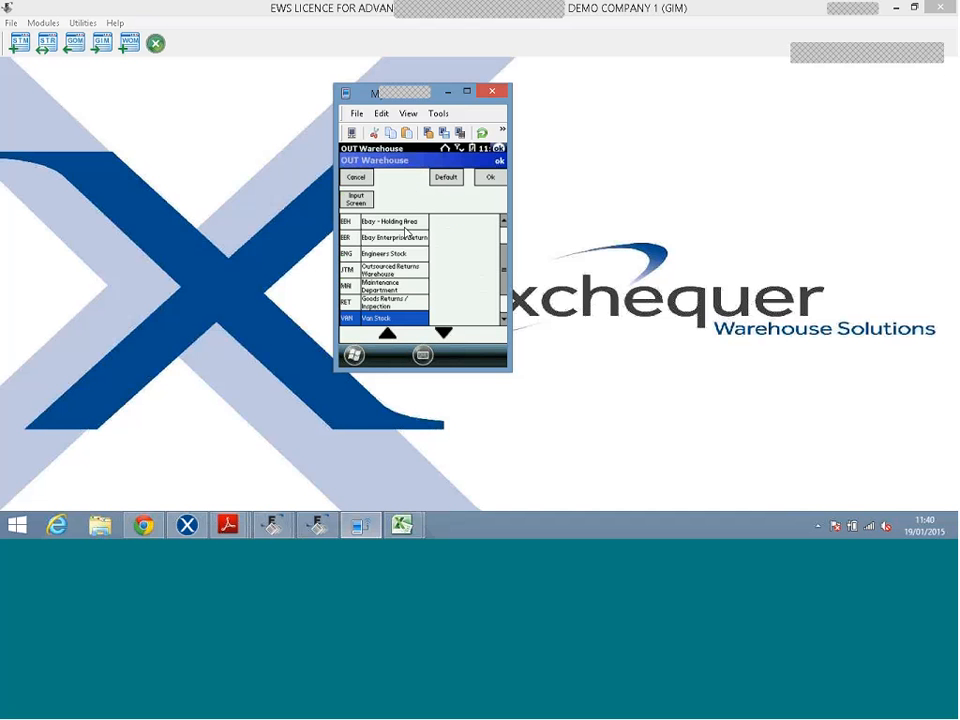
click(503, 242)
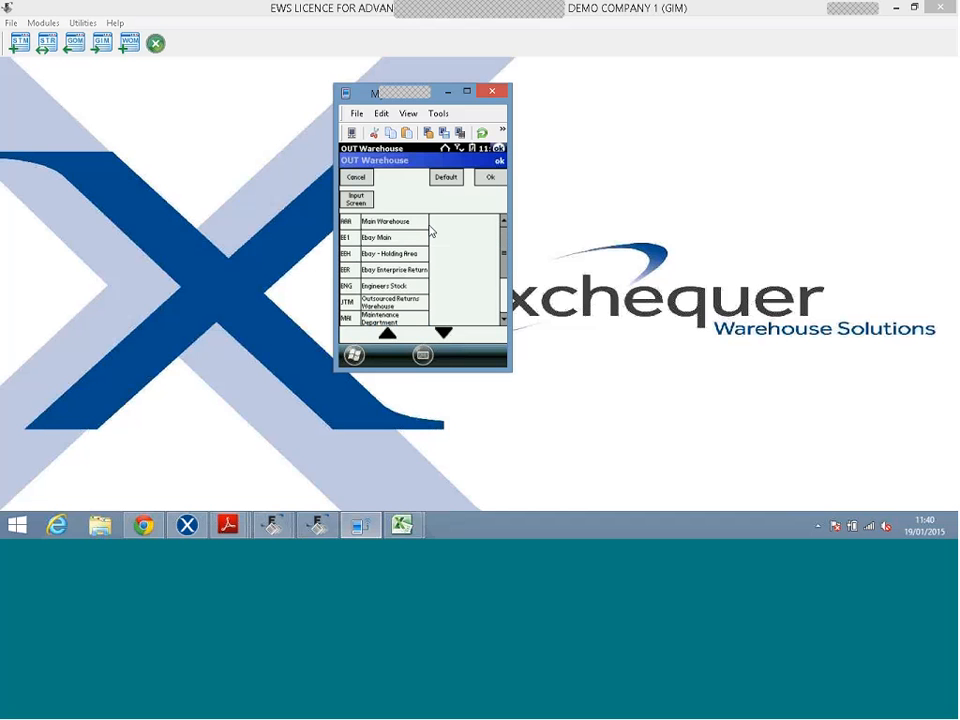
click(395, 221)
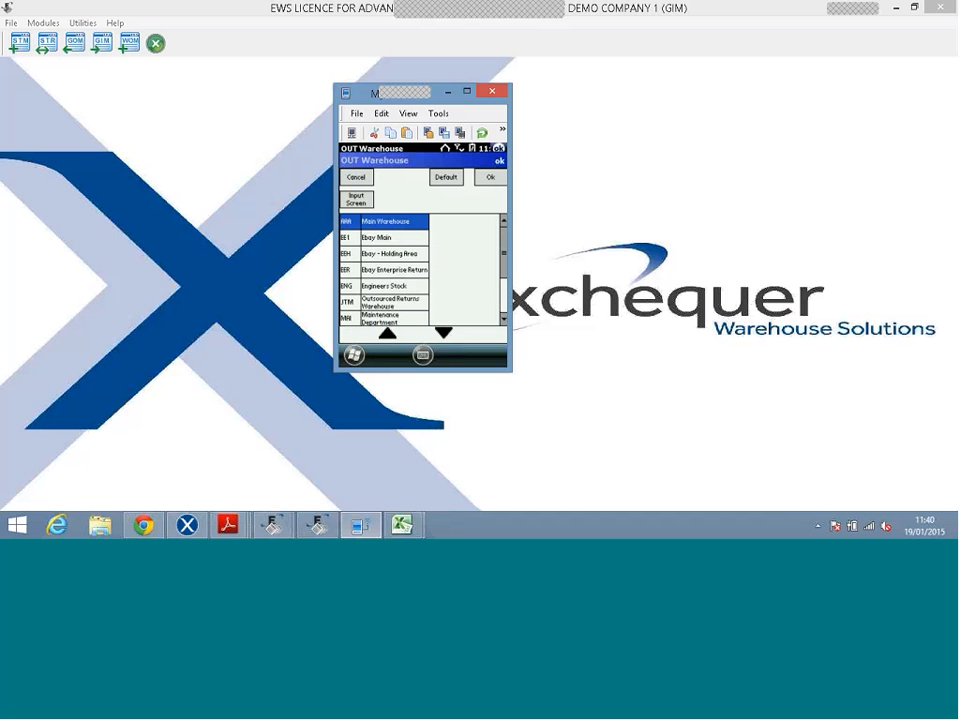
click(491, 177)
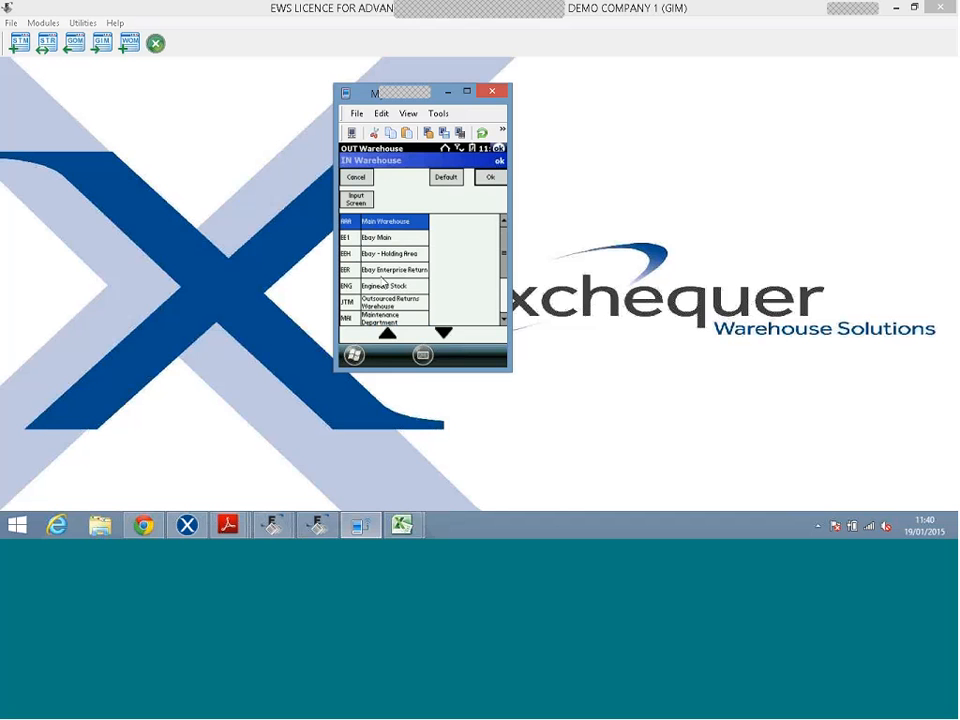
click(386, 238)
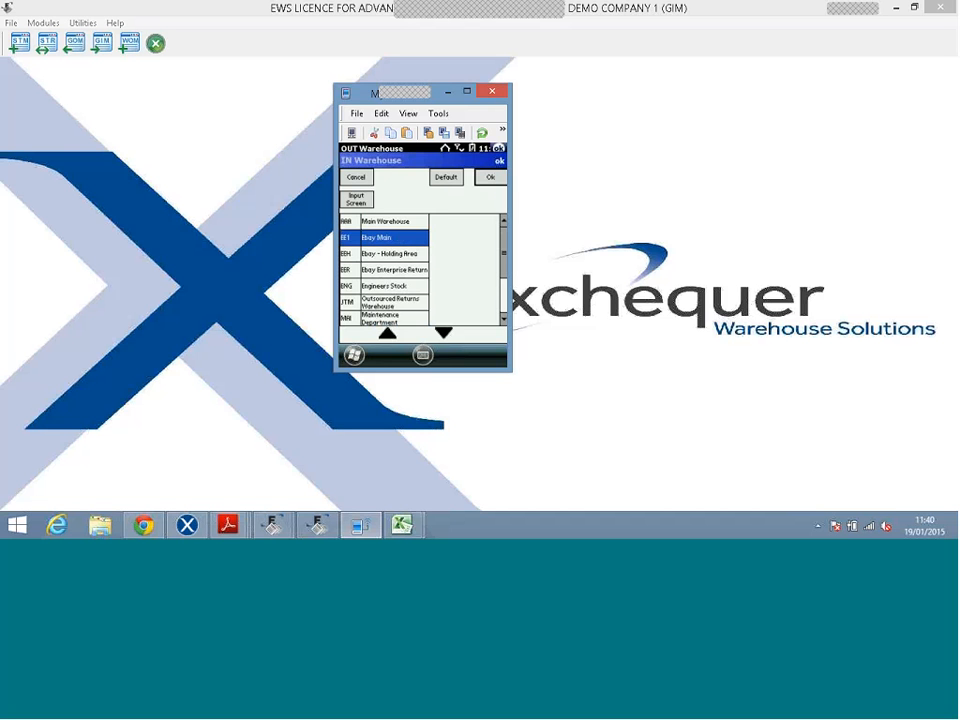
click(452, 177)
click(498, 174)
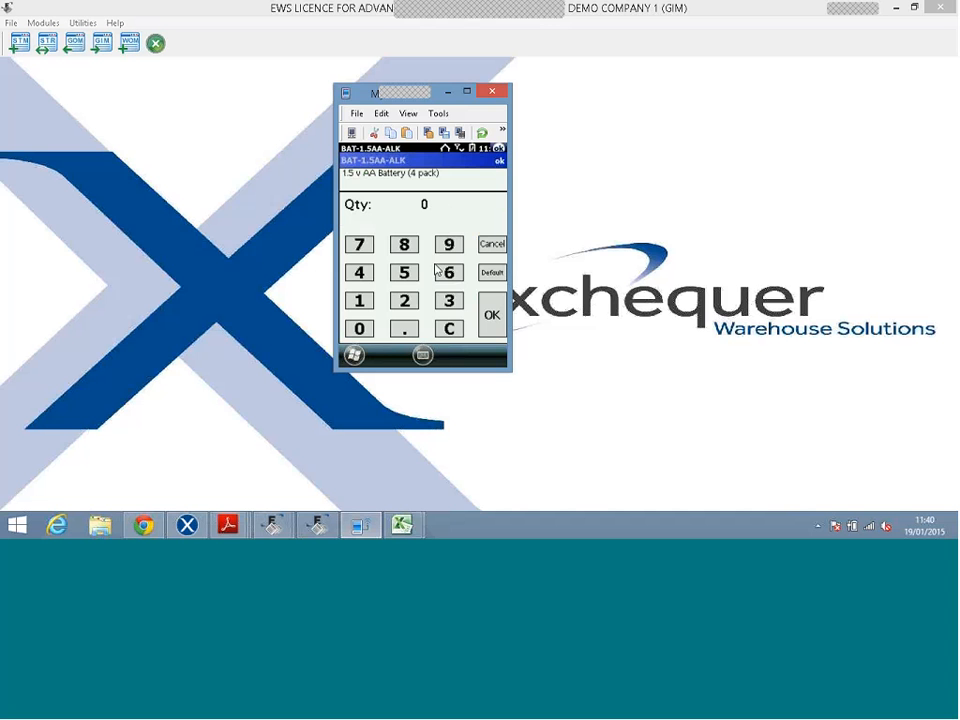
Add two BAT-1.5AA-ALK transfer lines of quantity 2 each, then toggle Auto adding.
click(401, 302)
click(489, 314)
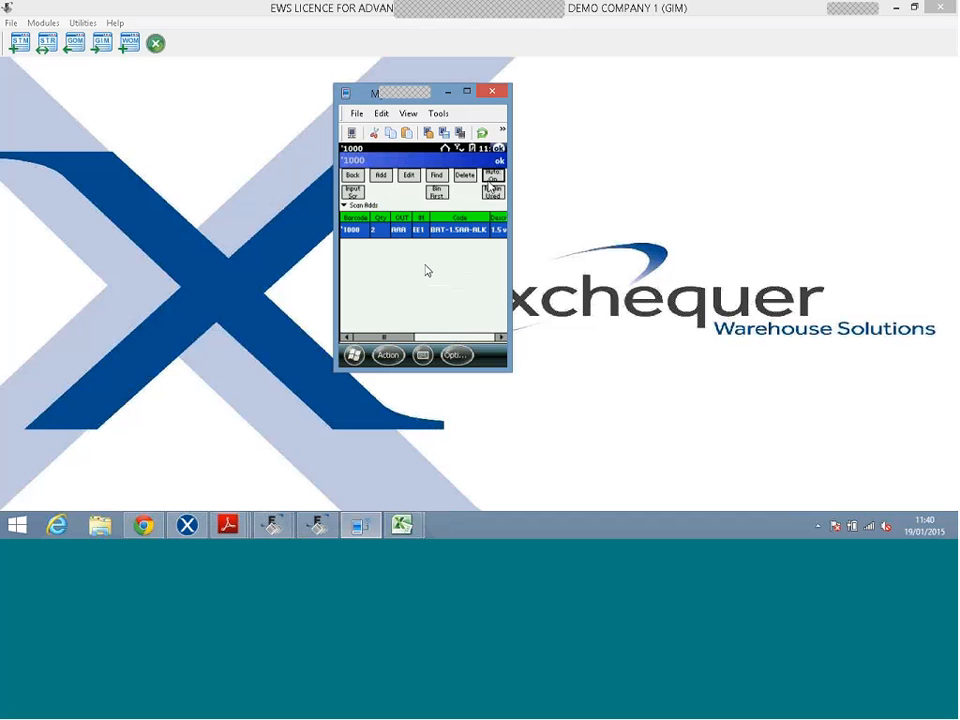
text(1001)
click(381, 177)
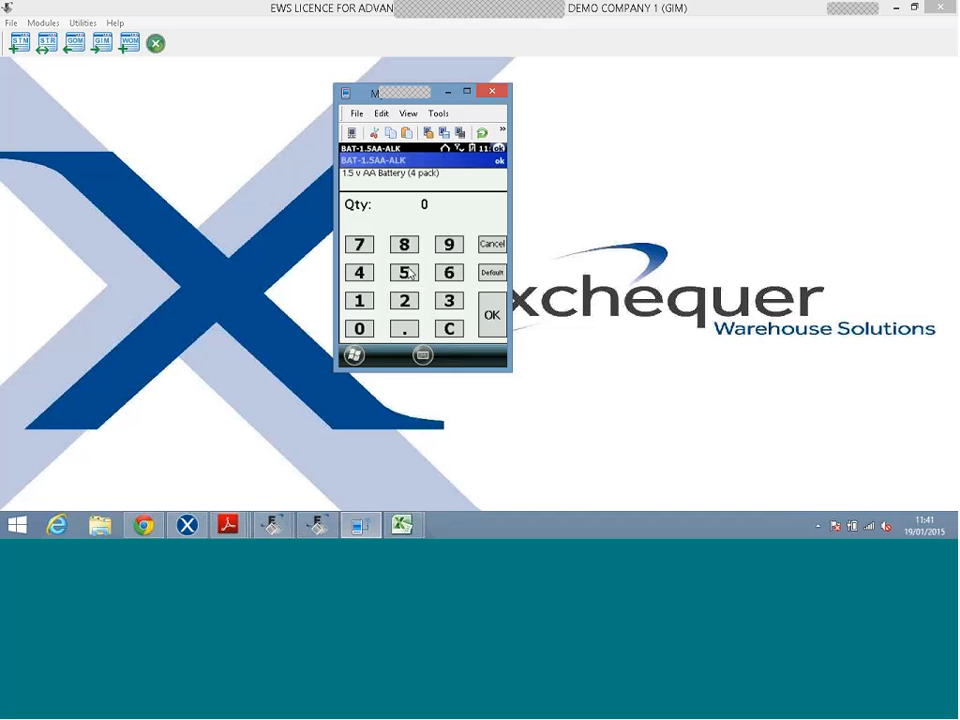
click(405, 301)
click(490, 315)
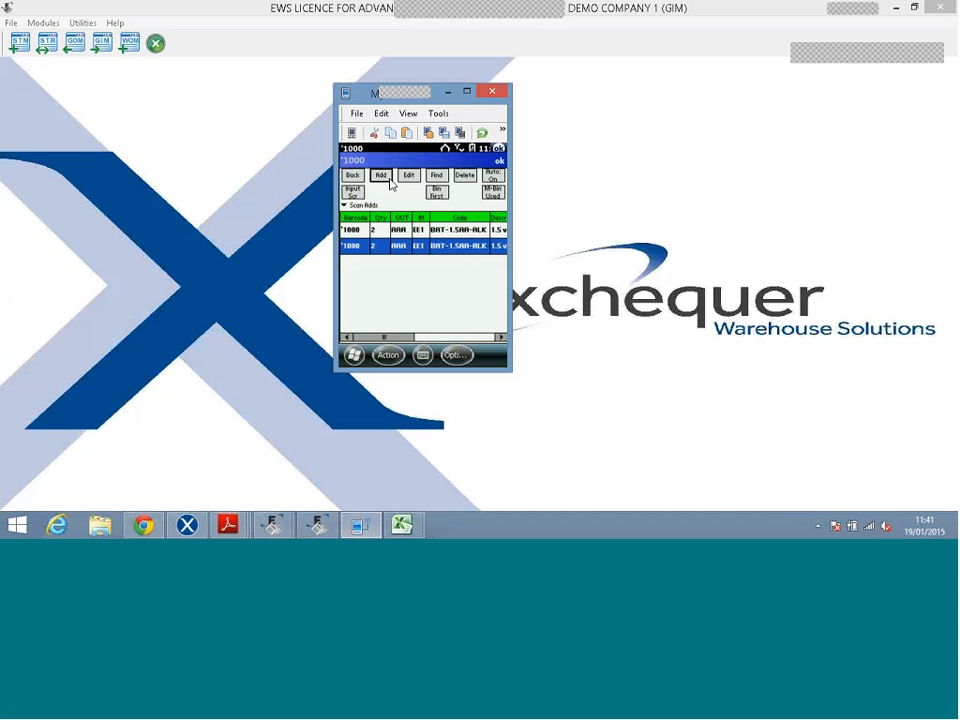
click(495, 178)
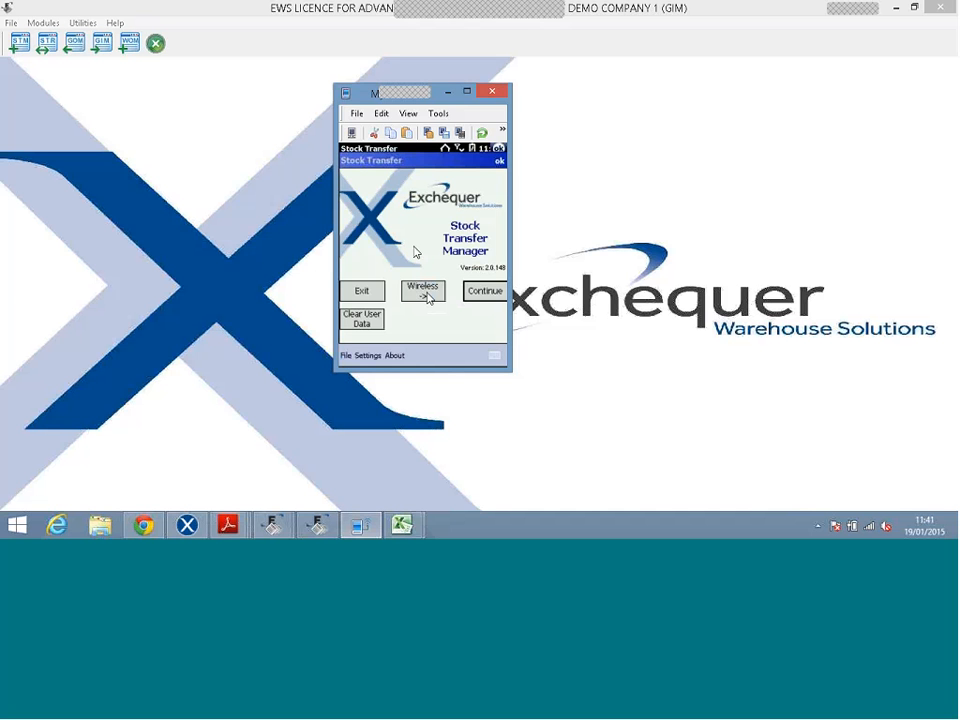
Upload the transfer data from the device and open the desktop Stock Transfer Manager.
click(425, 292)
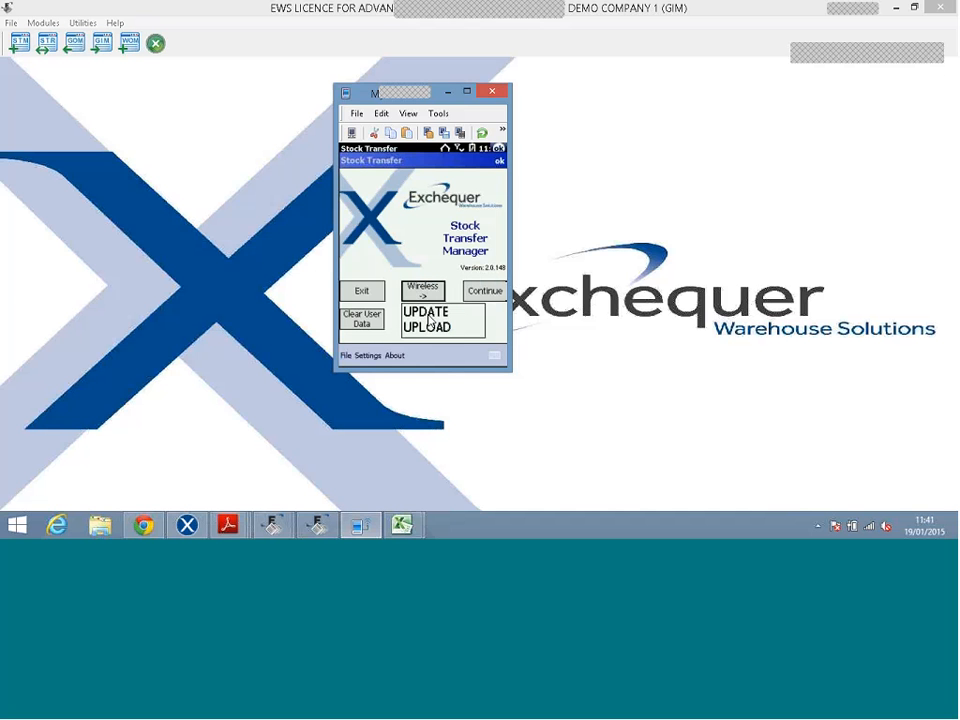
click(428, 324)
click(399, 269)
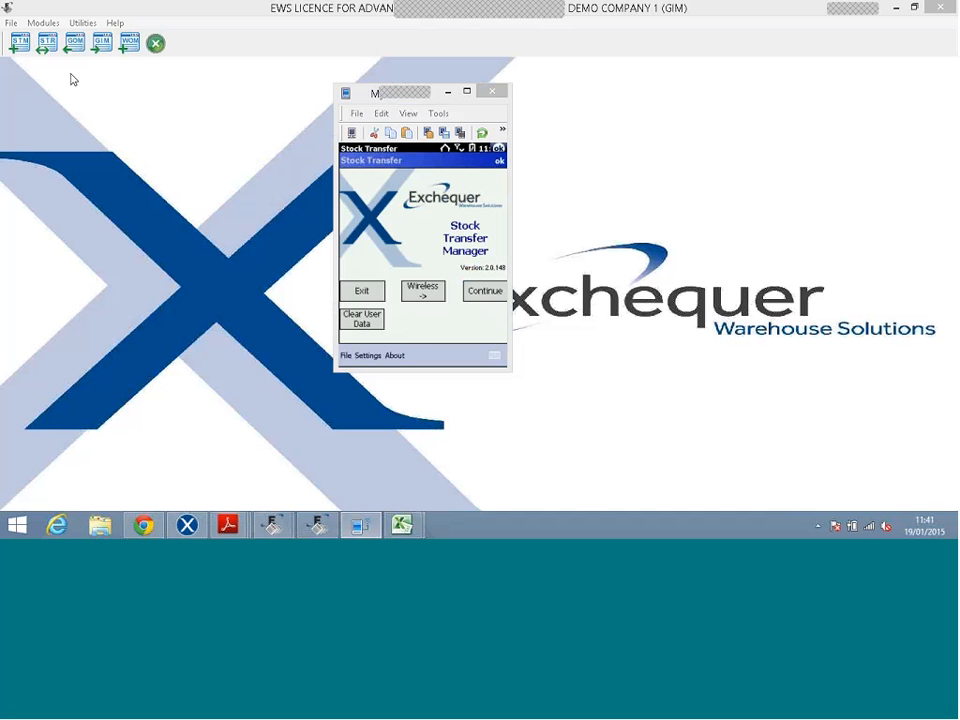
click(128, 81)
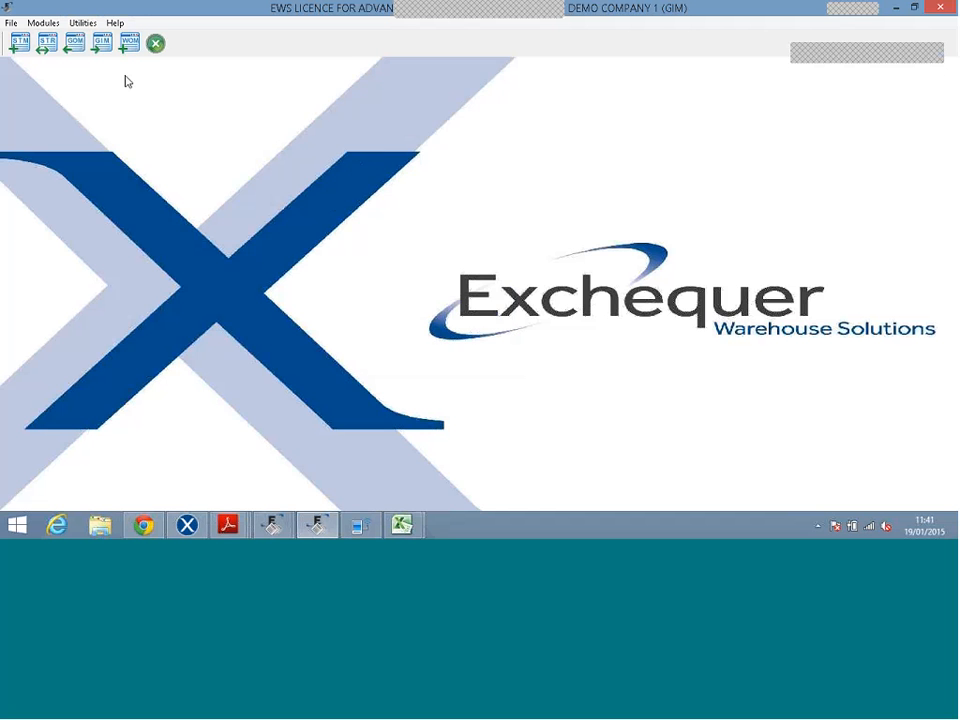
click(47, 43)
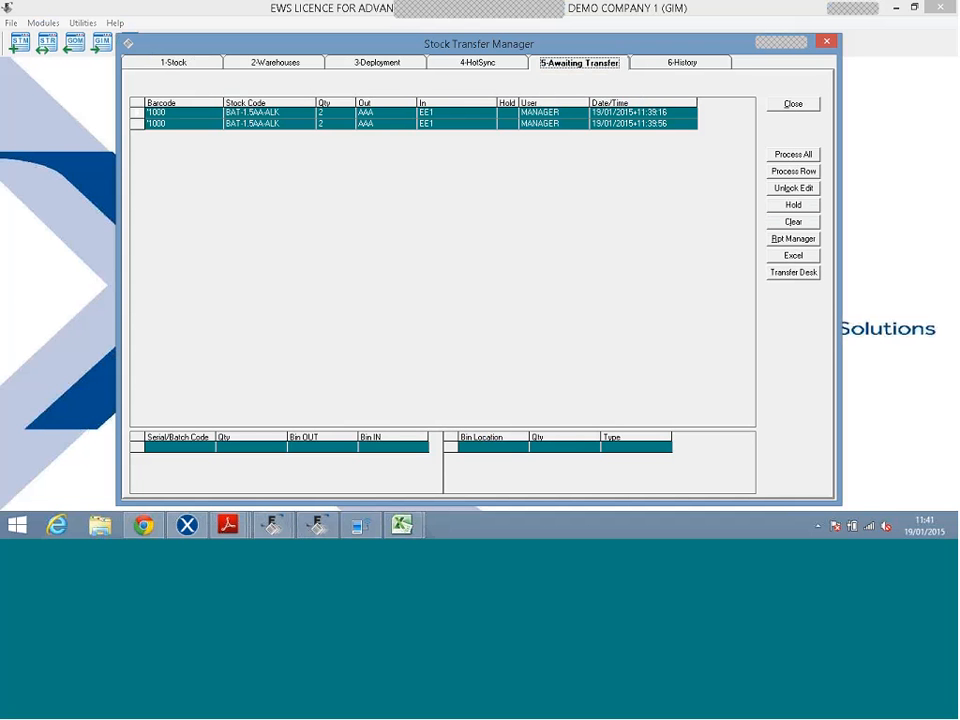
Process both awaiting battery transfers into Exchequer with adjustment reference 'demo'.
click(626, 112)
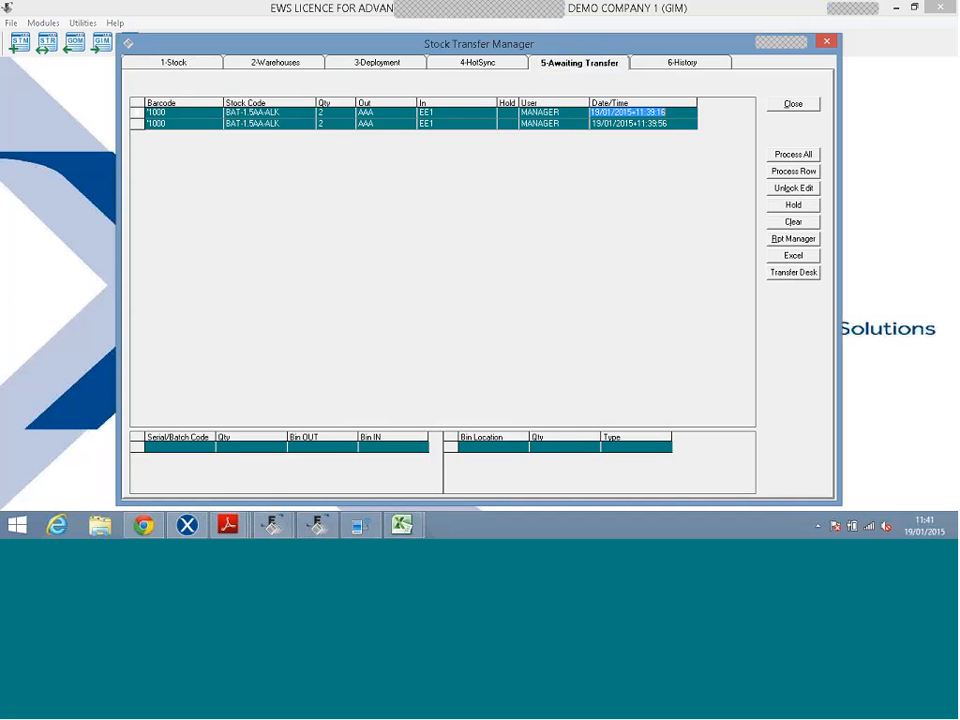
click(786, 157)
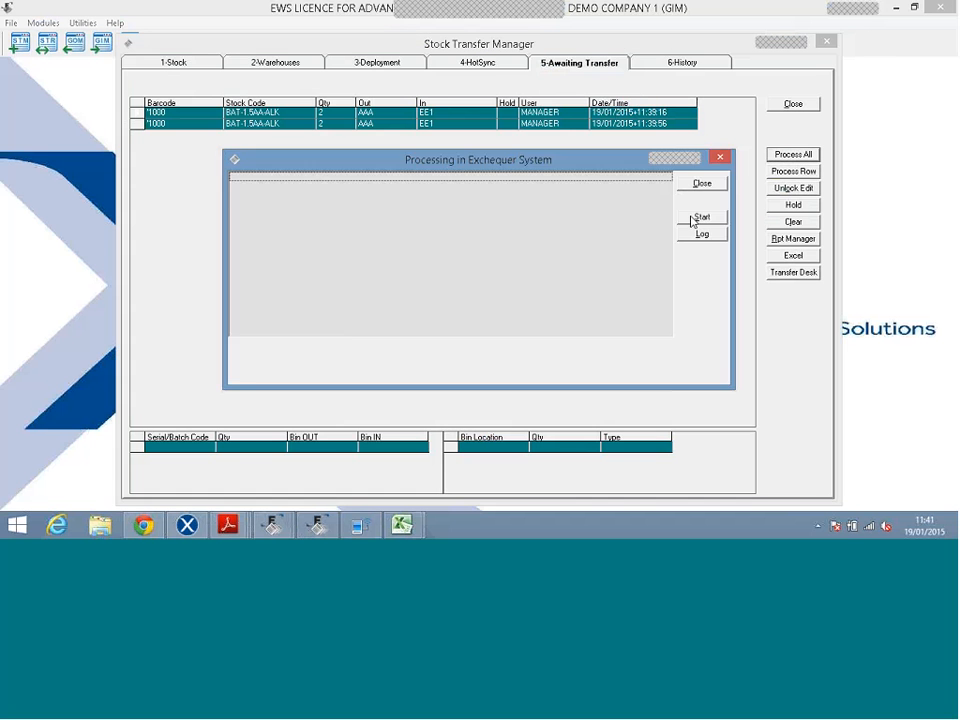
click(692, 218)
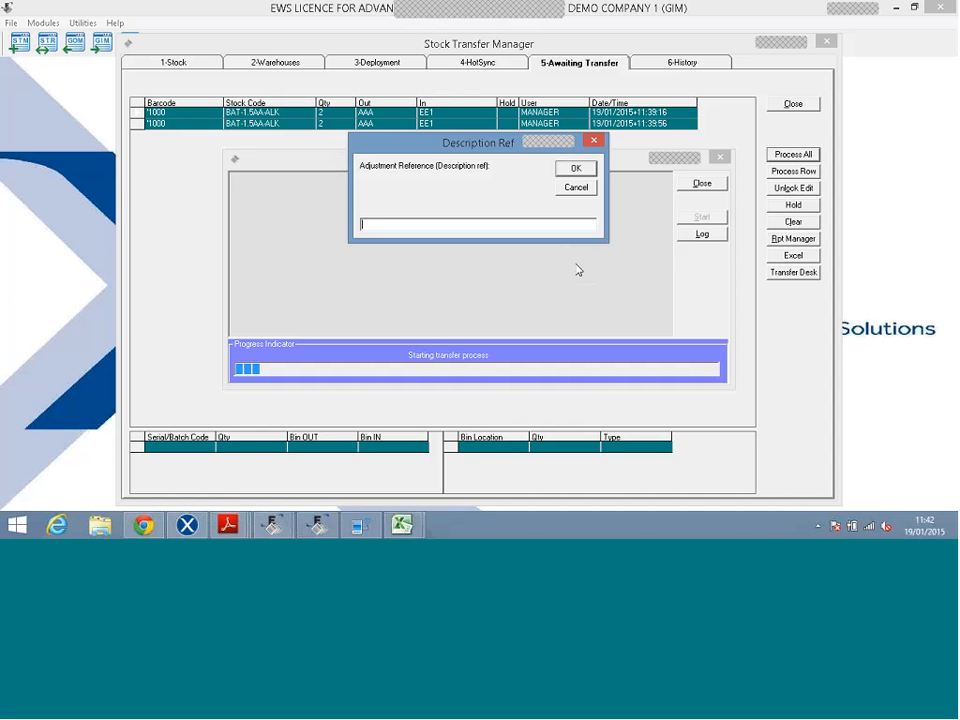
text(demo)
key(Return)
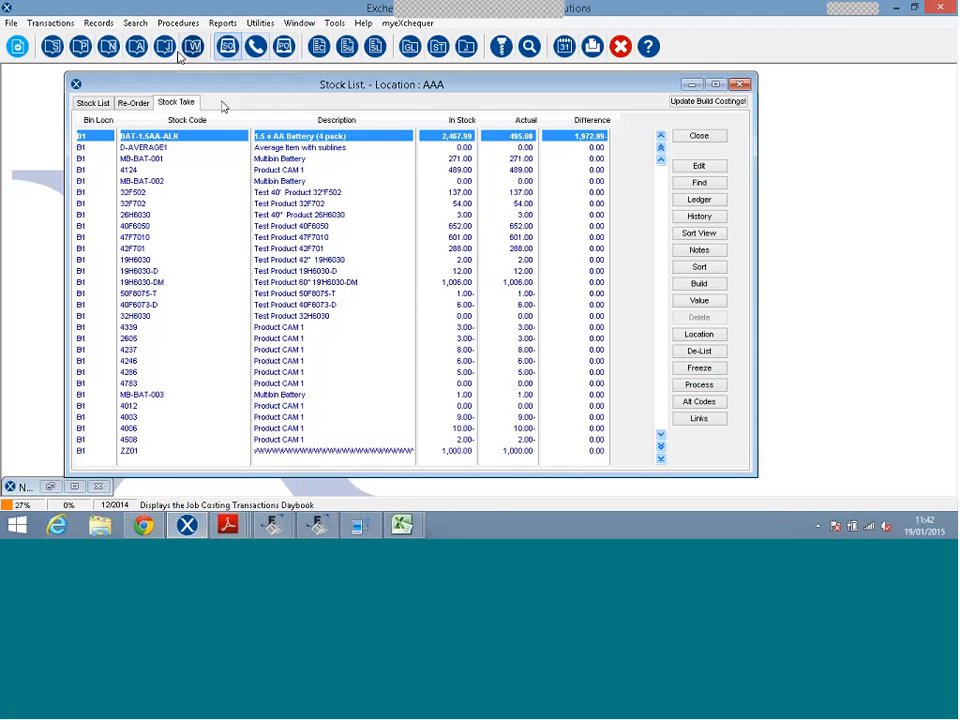
Open stock adjustment ADJ000486 from the Stock Transactions daybook and enlarge its record.
click(136, 46)
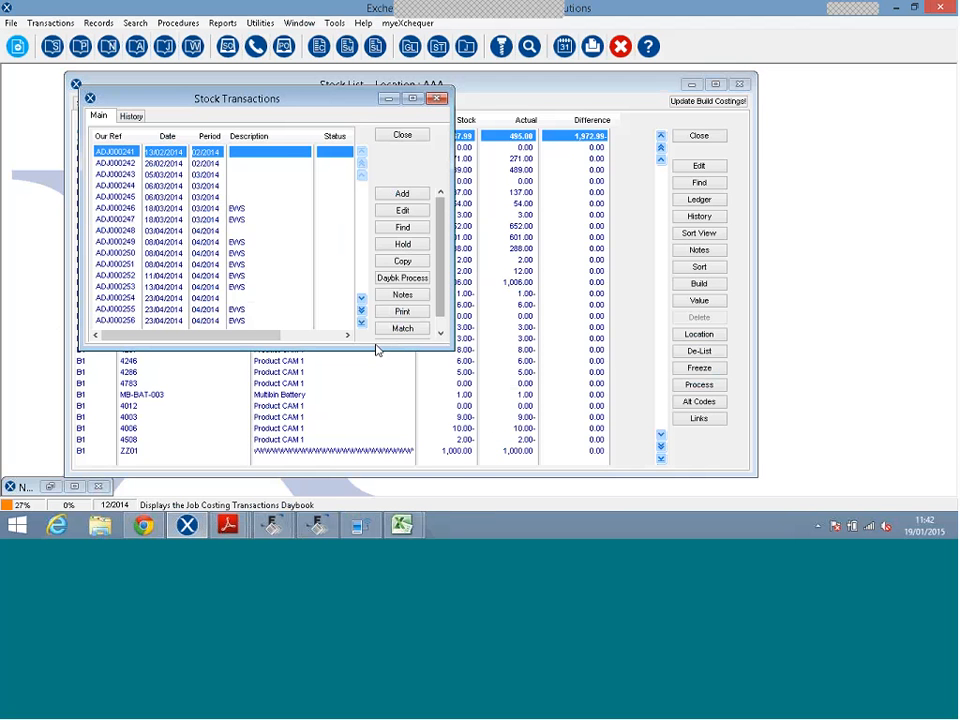
click(361, 321)
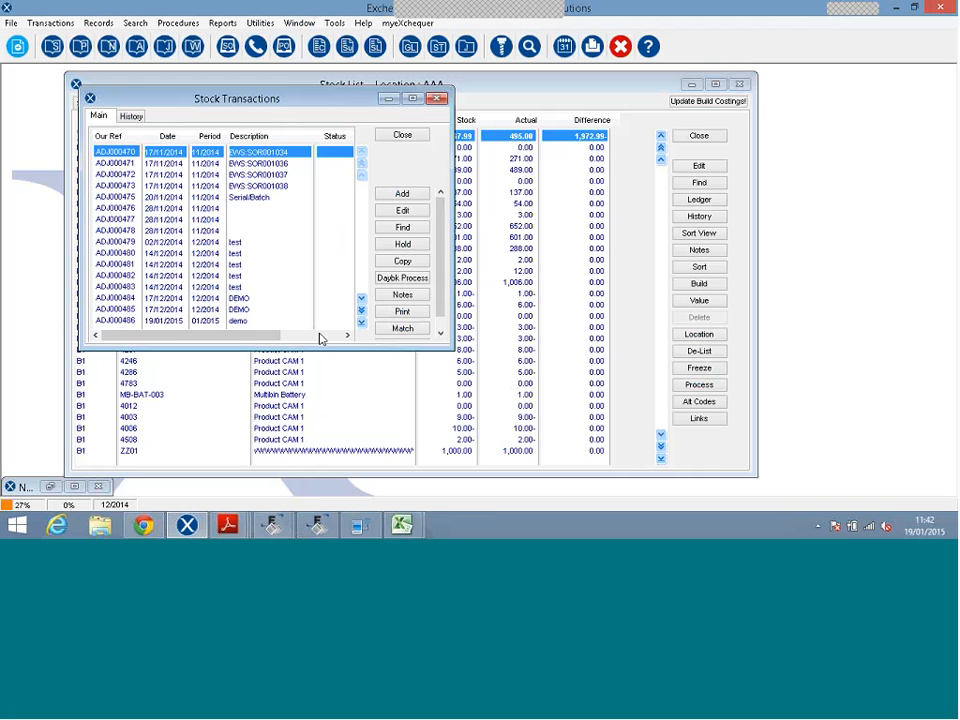
click(262, 321)
double_click(262, 322)
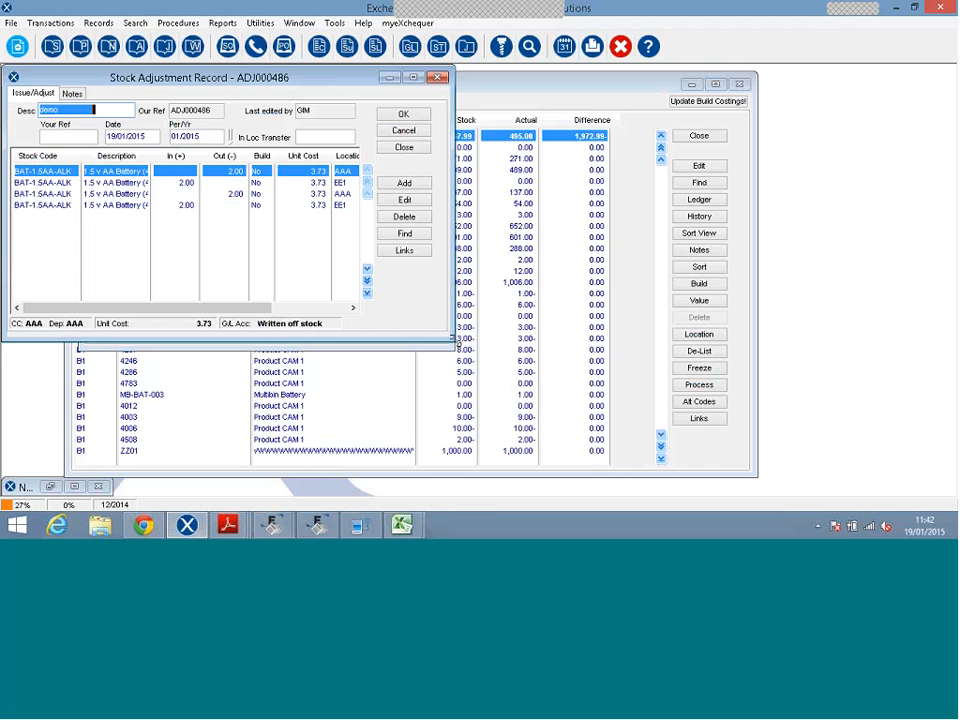
drag(452, 340, 557, 376)
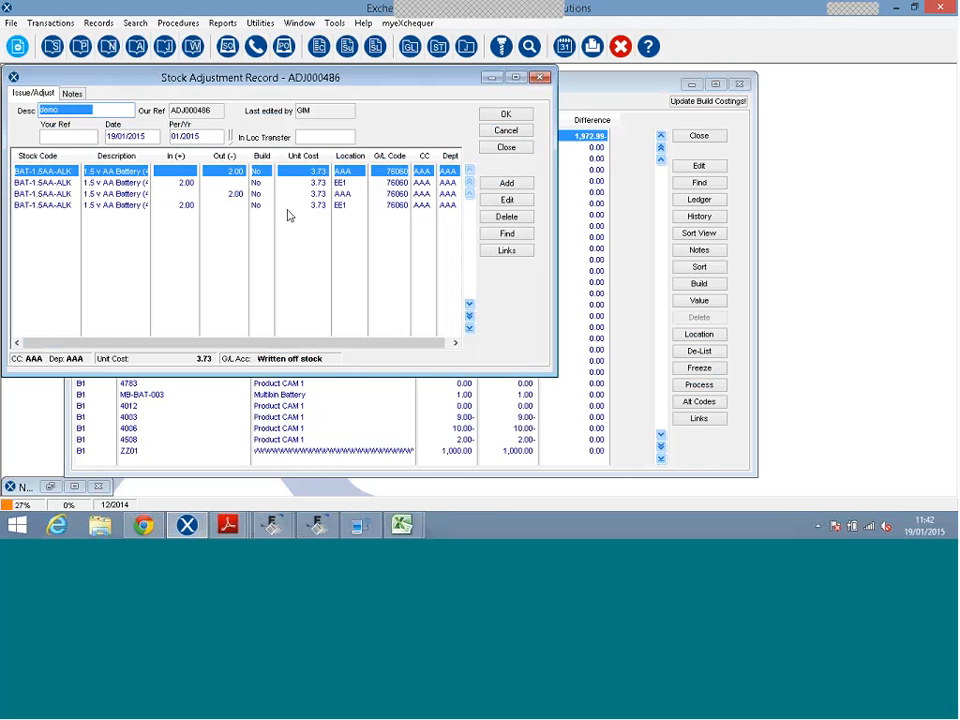
Inspect each adjustment line, including MANAGER in User Def 1 and the EE1 and AAA lines.
double_click(224, 175)
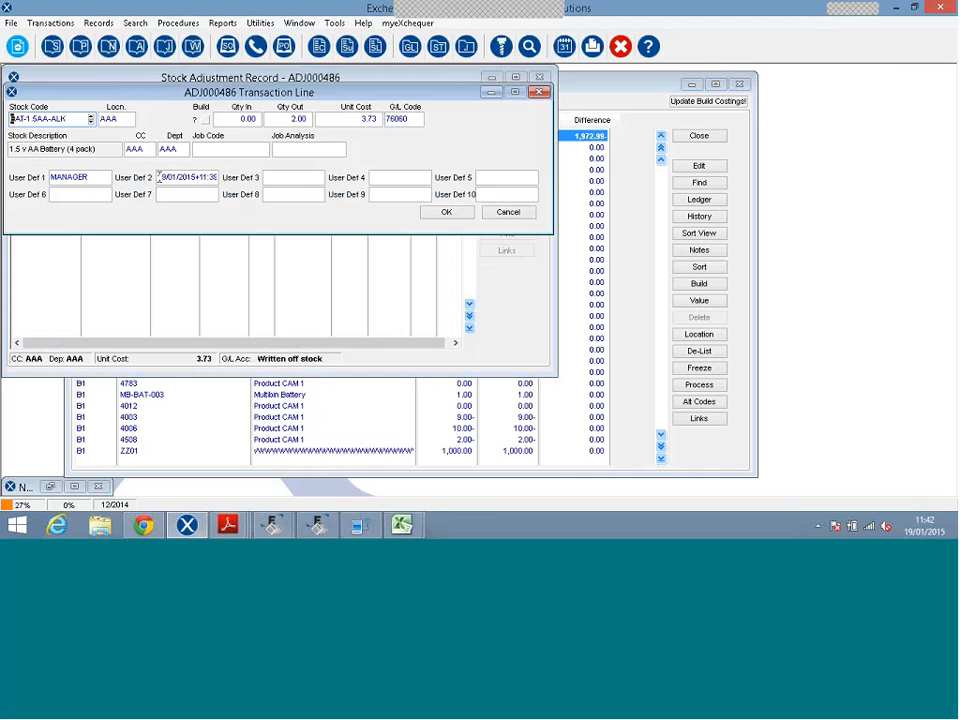
drag(89, 177, 50, 177)
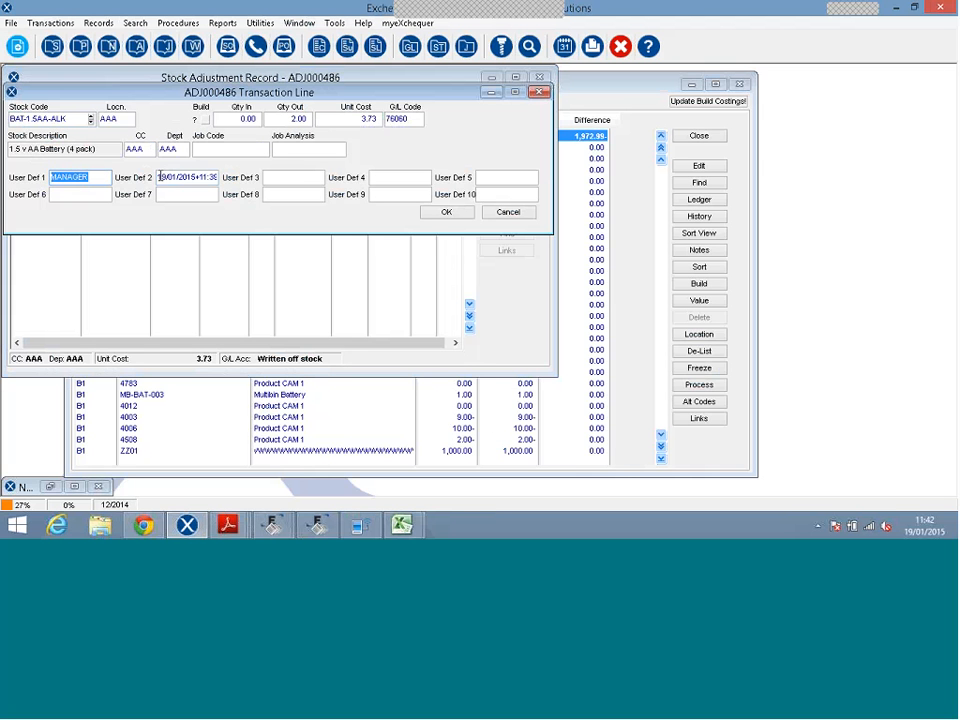
drag(160, 178, 234, 179)
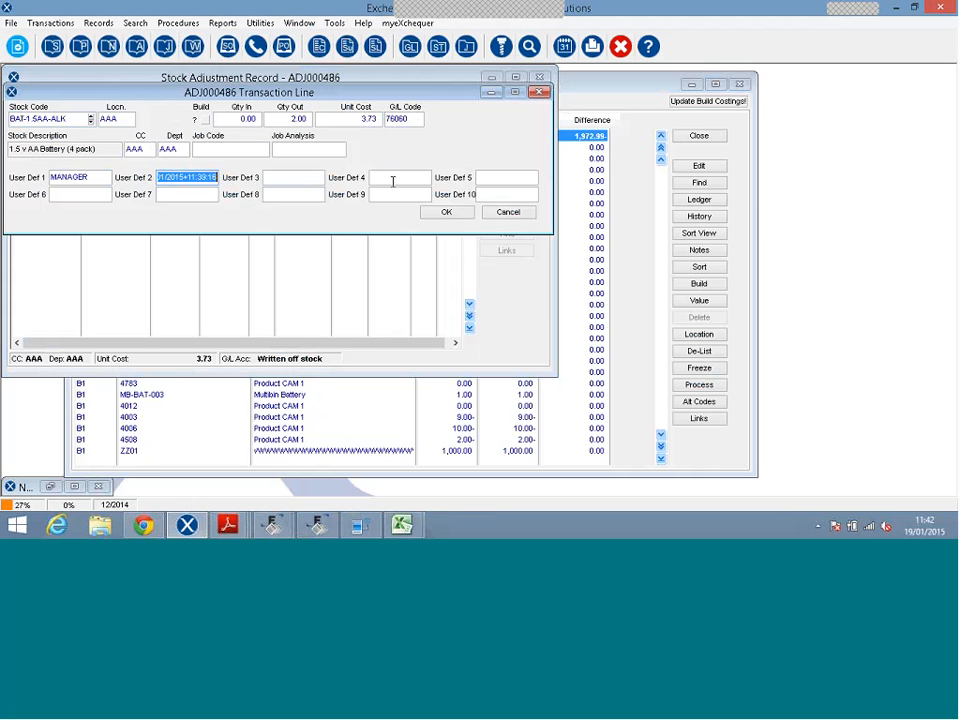
click(503, 213)
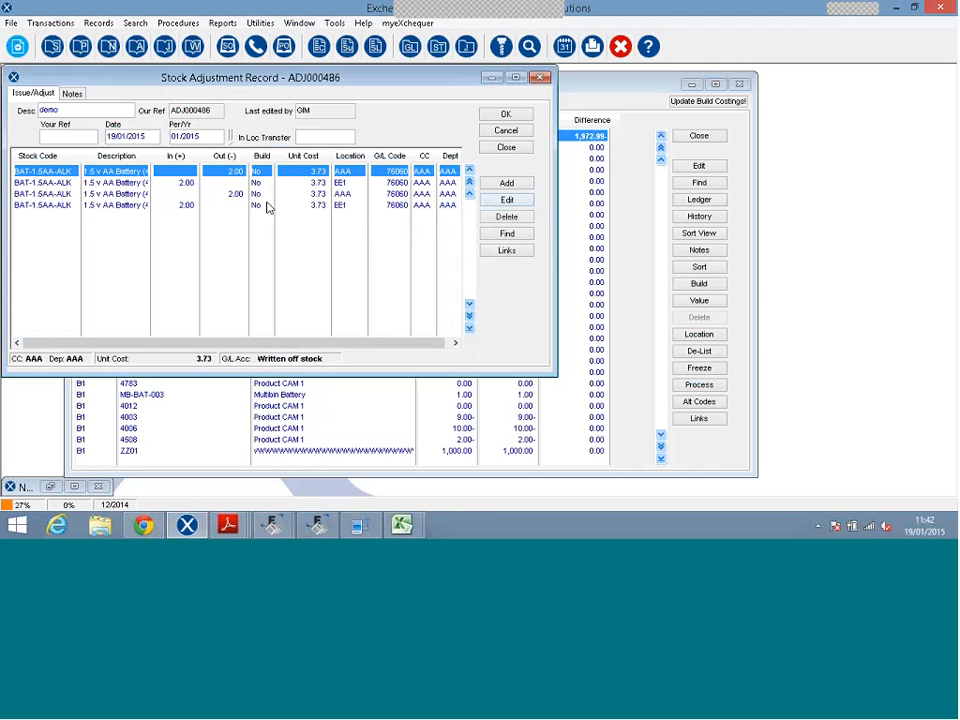
double_click(267, 206)
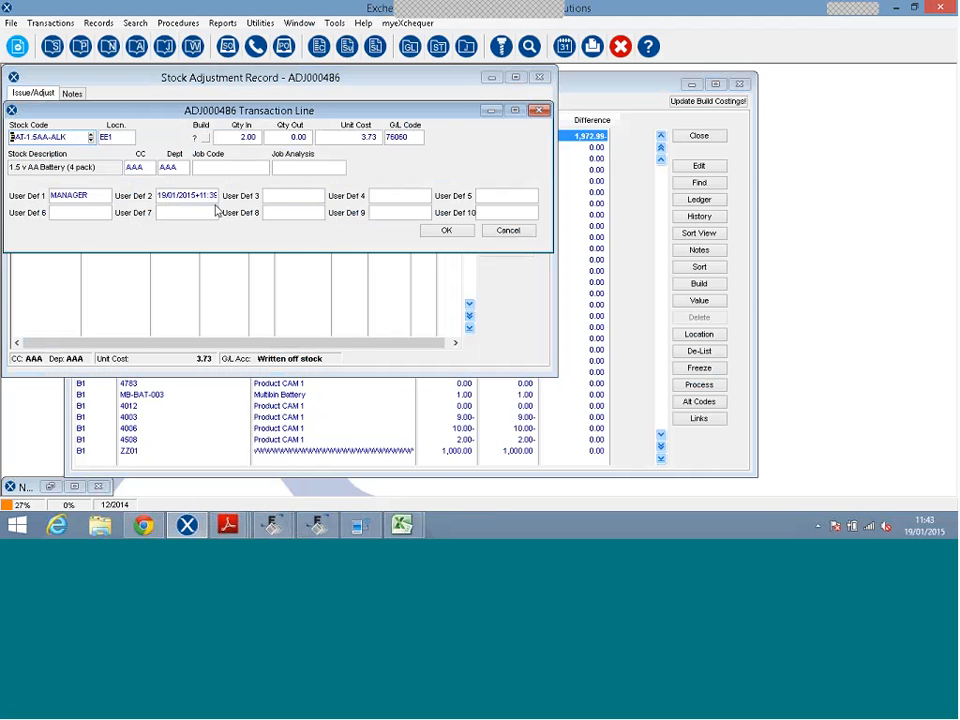
click(507, 231)
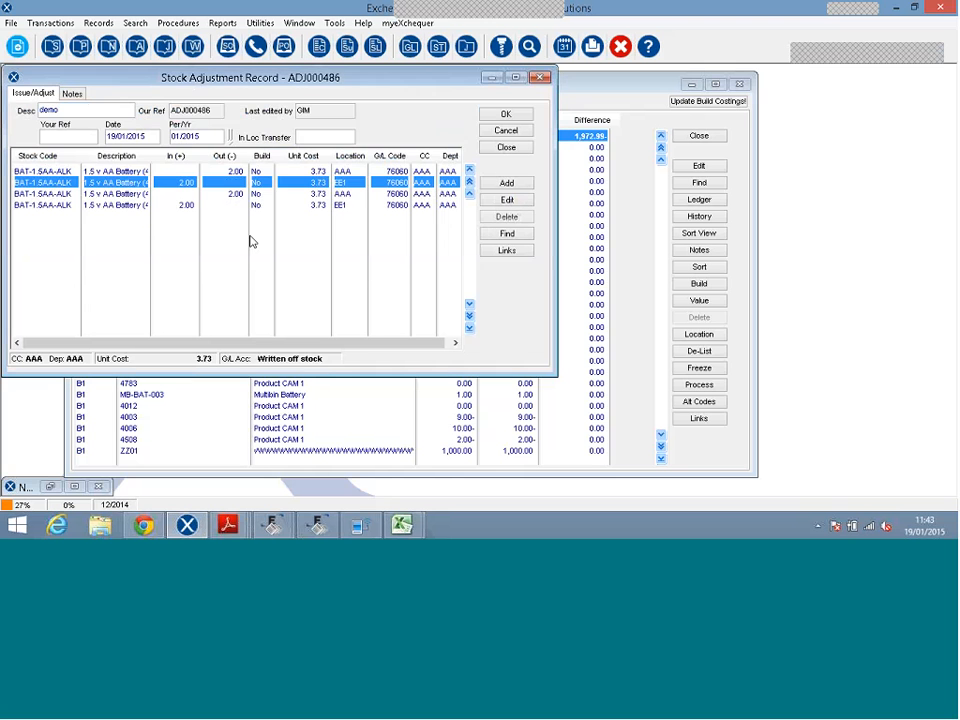
double_click(285, 193)
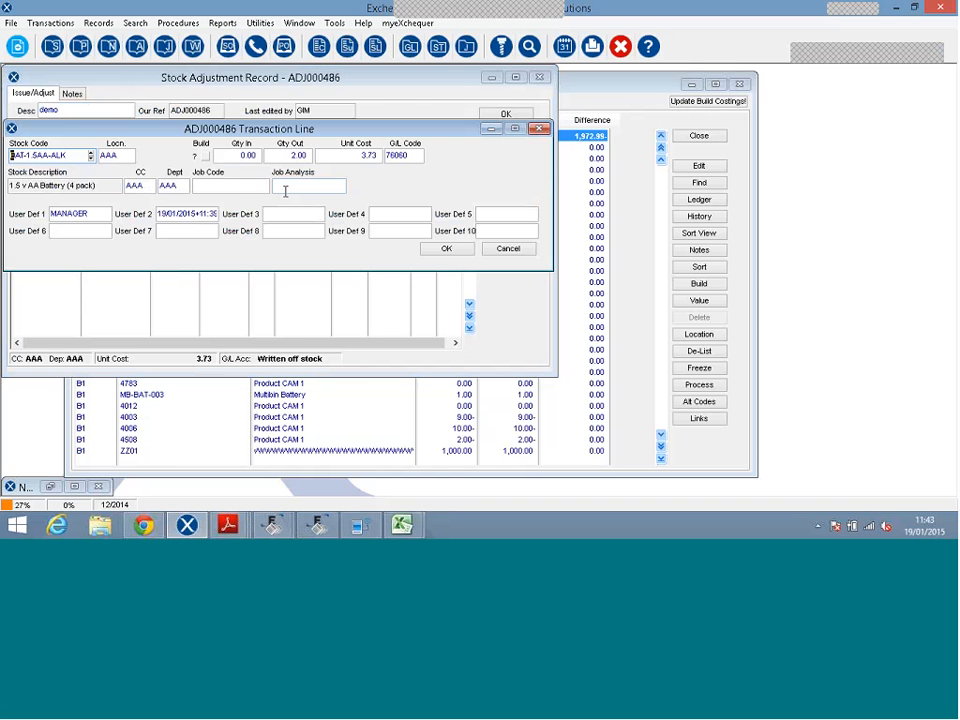
key(Escape)
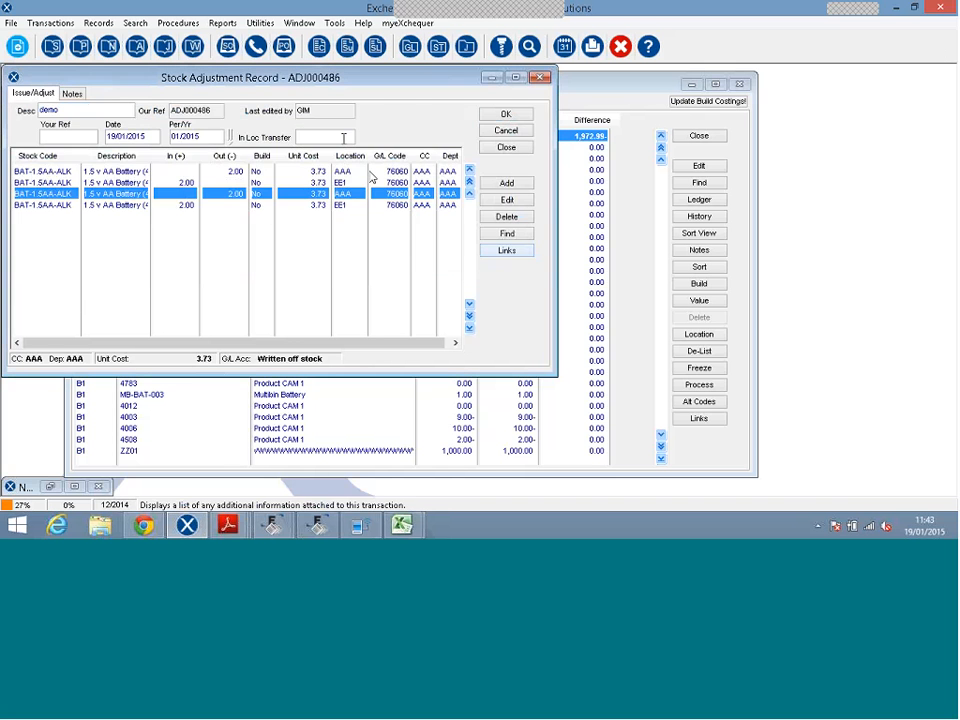
Check the description 'demo' and close the adjustment record without saving.
drag(83, 110, 51, 112)
double_click(51, 112)
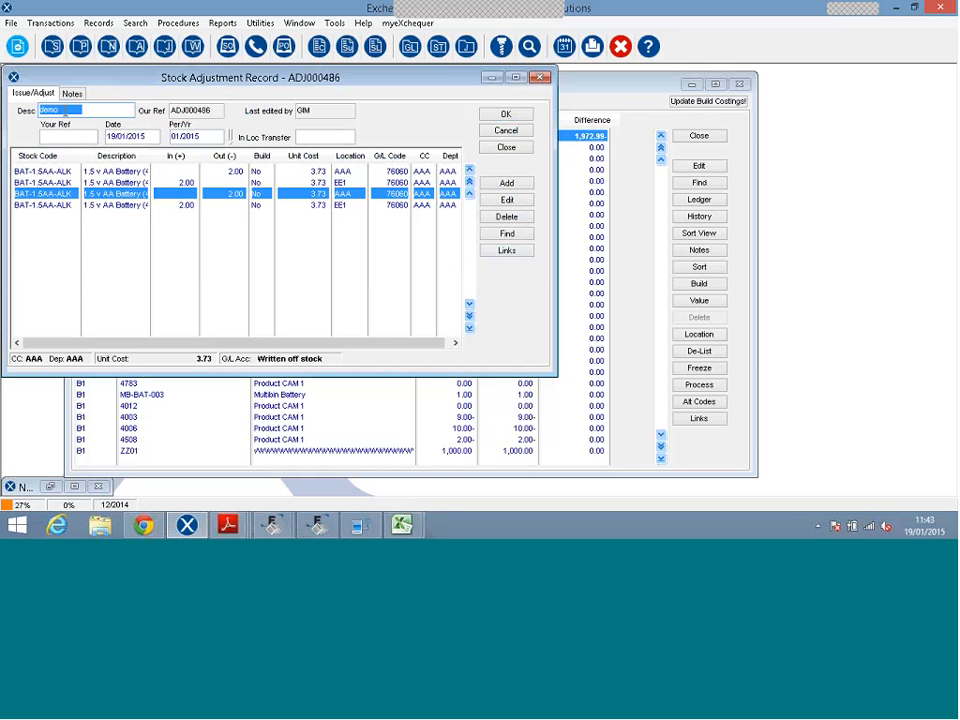
key(Tab)
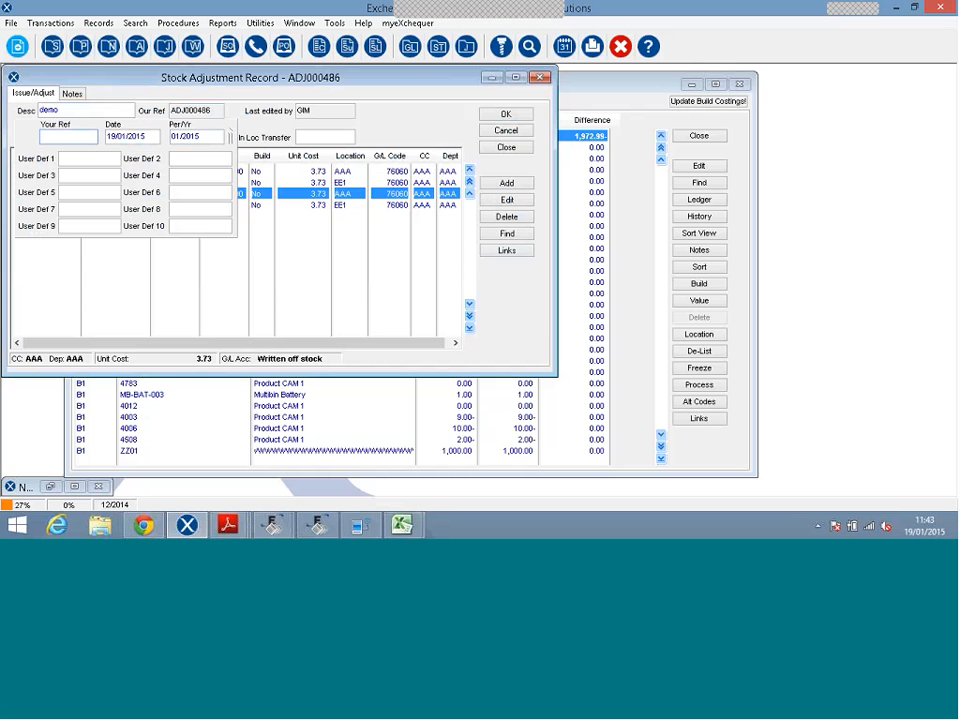
click(506, 147)
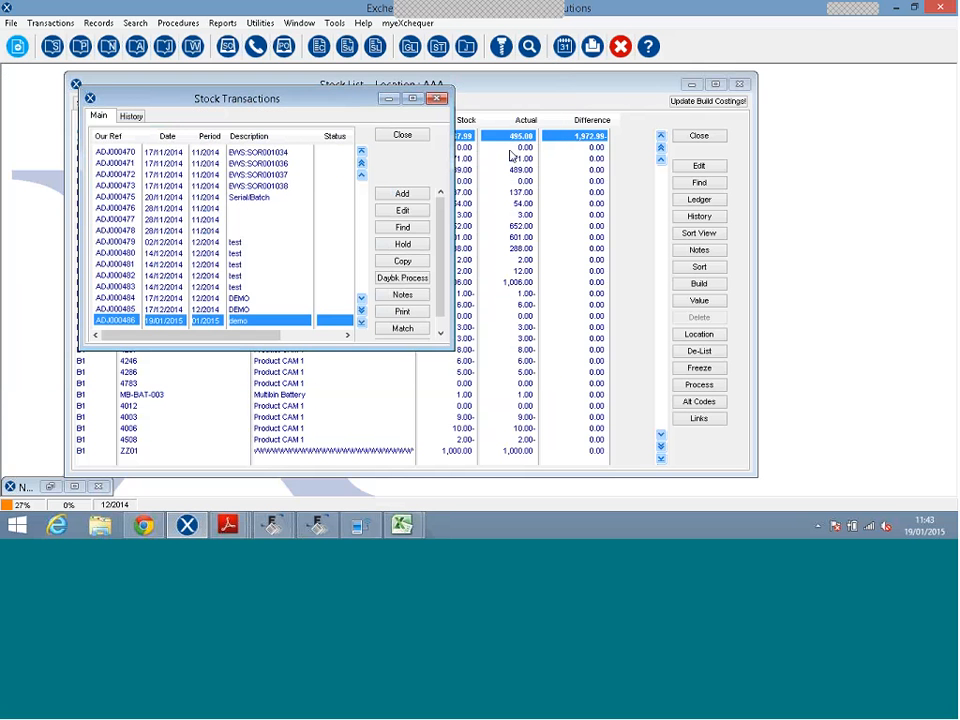
Close Stock Transactions, dismiss the finished processing log, and open the Transfer Desk.
click(408, 135)
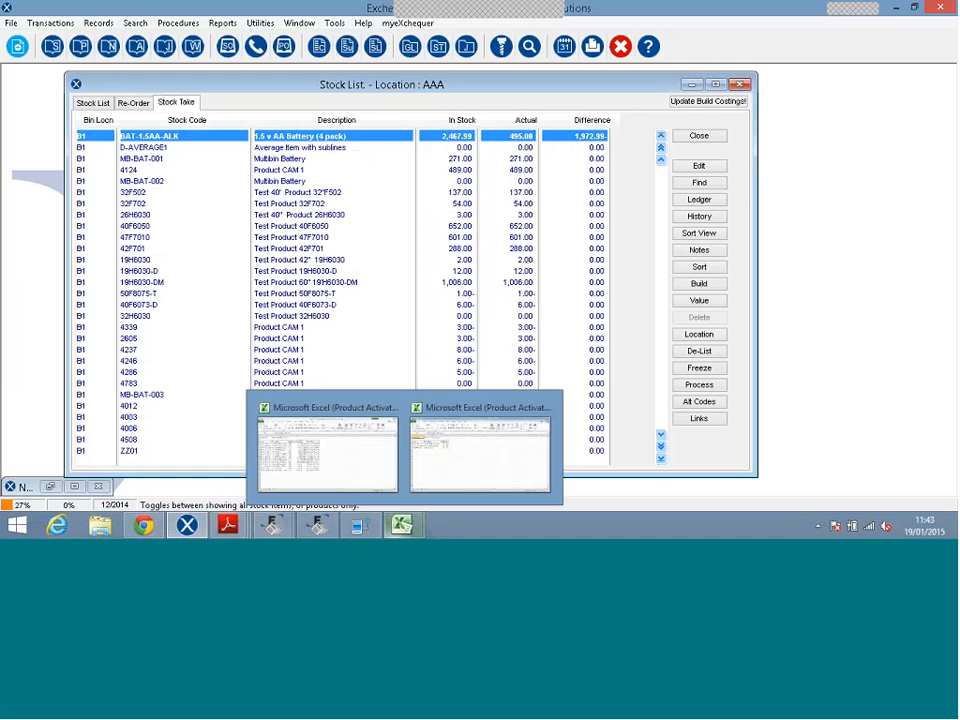
click(893, 12)
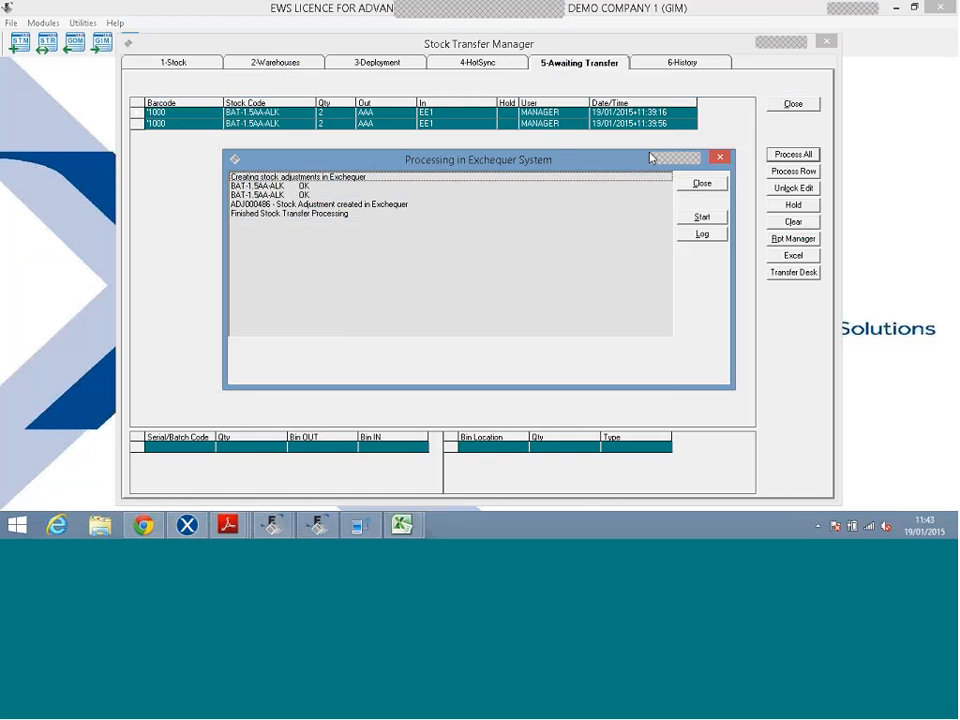
click(688, 187)
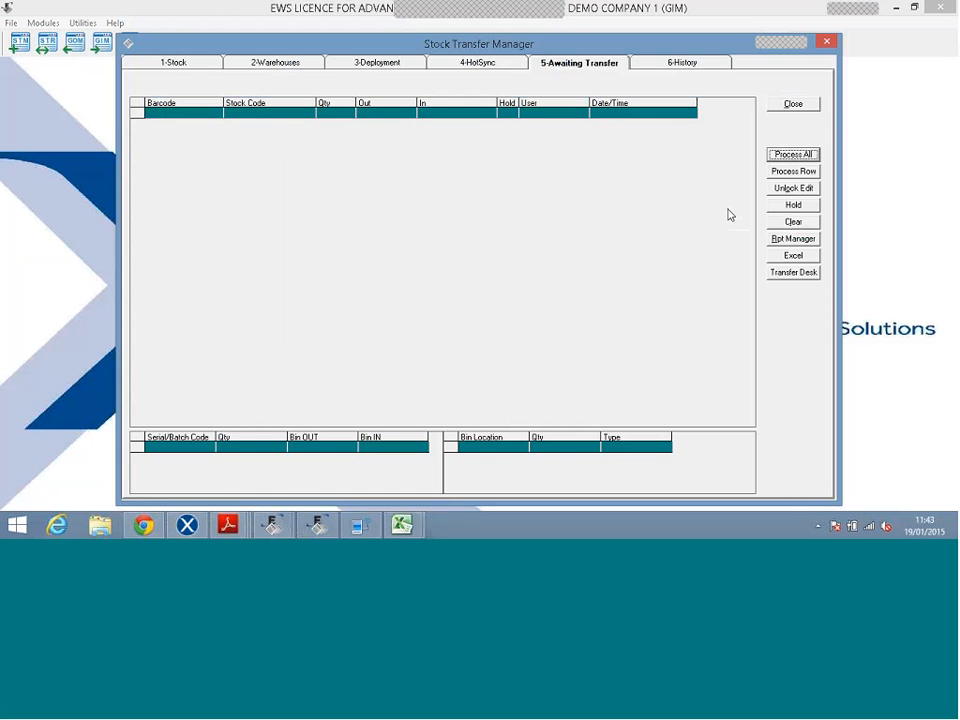
click(794, 272)
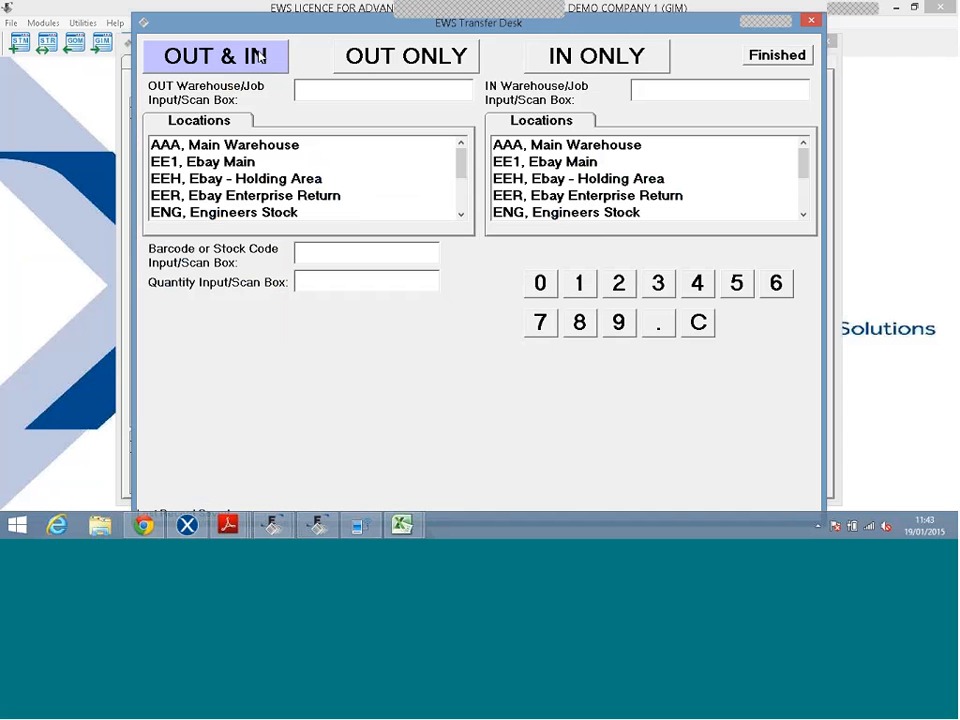
Use OUT & IN mode with AAA Main Warehouse out and EE1 Ebay Main in.
click(348, 50)
click(550, 56)
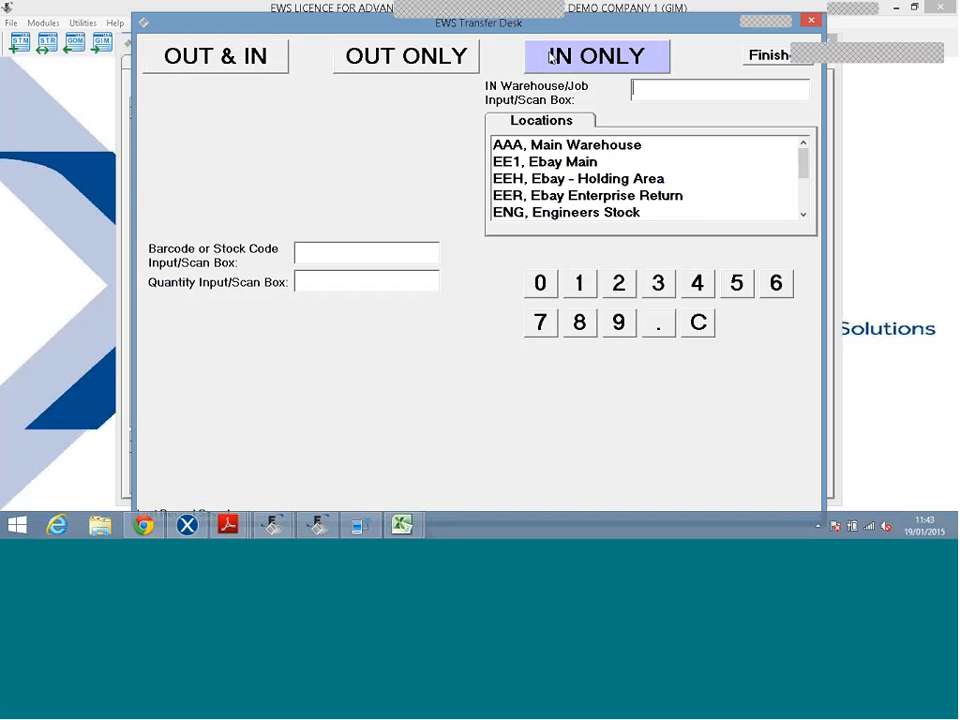
click(265, 54)
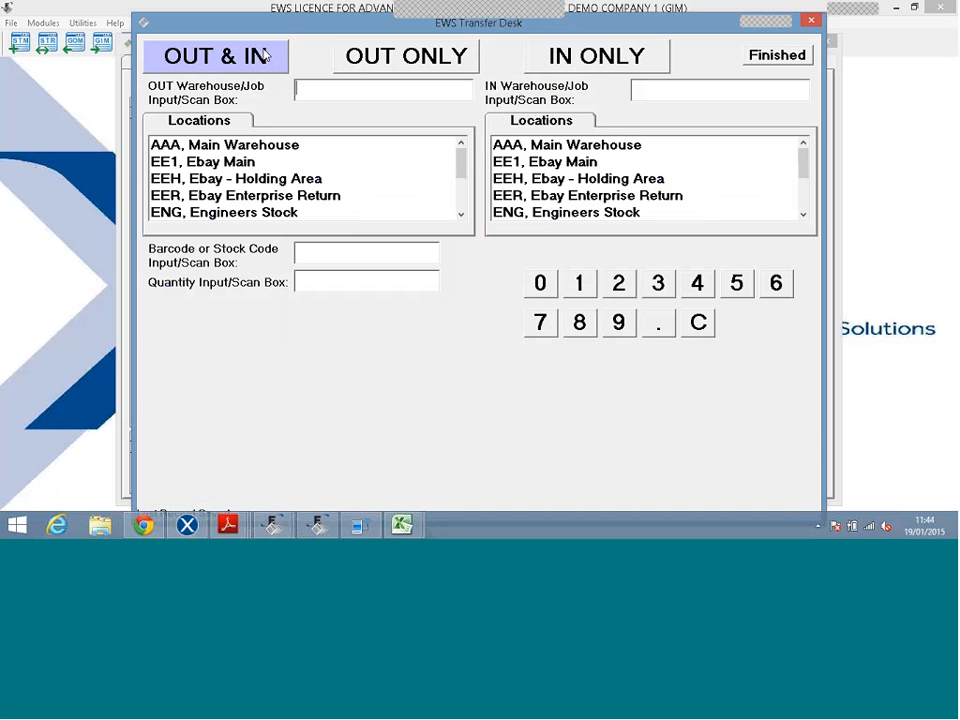
click(264, 147)
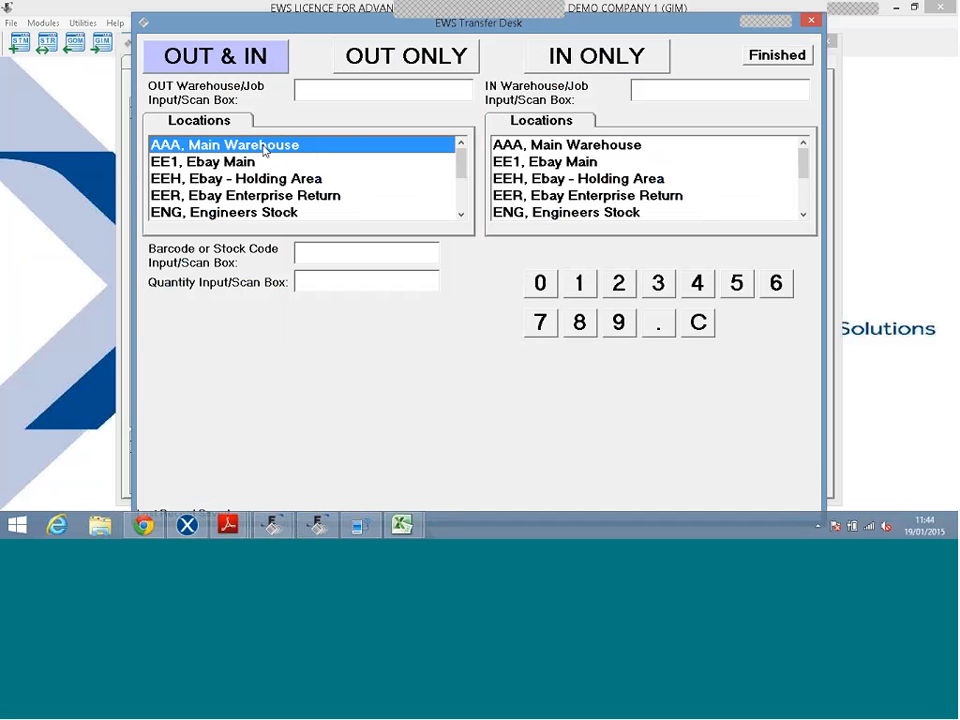
click(543, 160)
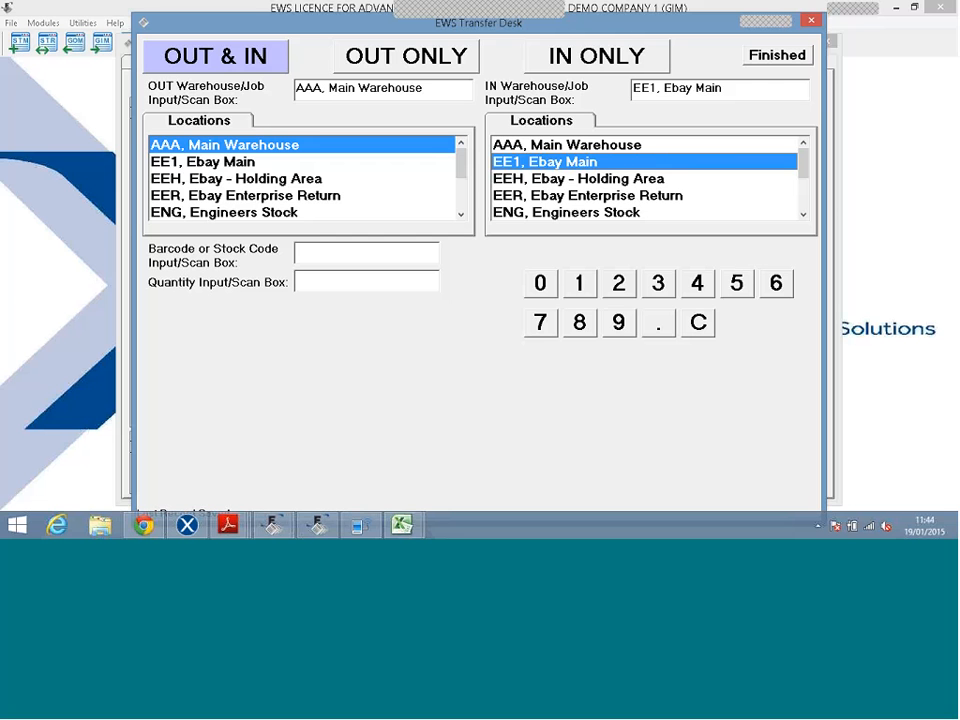
Scan barcode 1000 for the AA battery pack and finish the transfer.
click(350, 255)
text(1000')
key(Return)
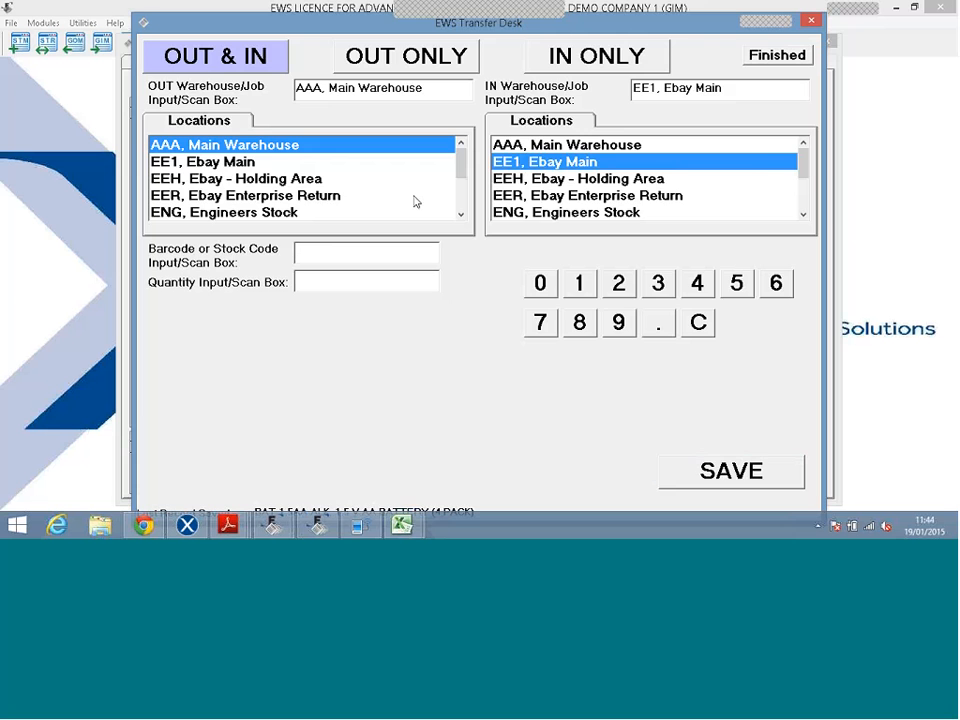
click(777, 56)
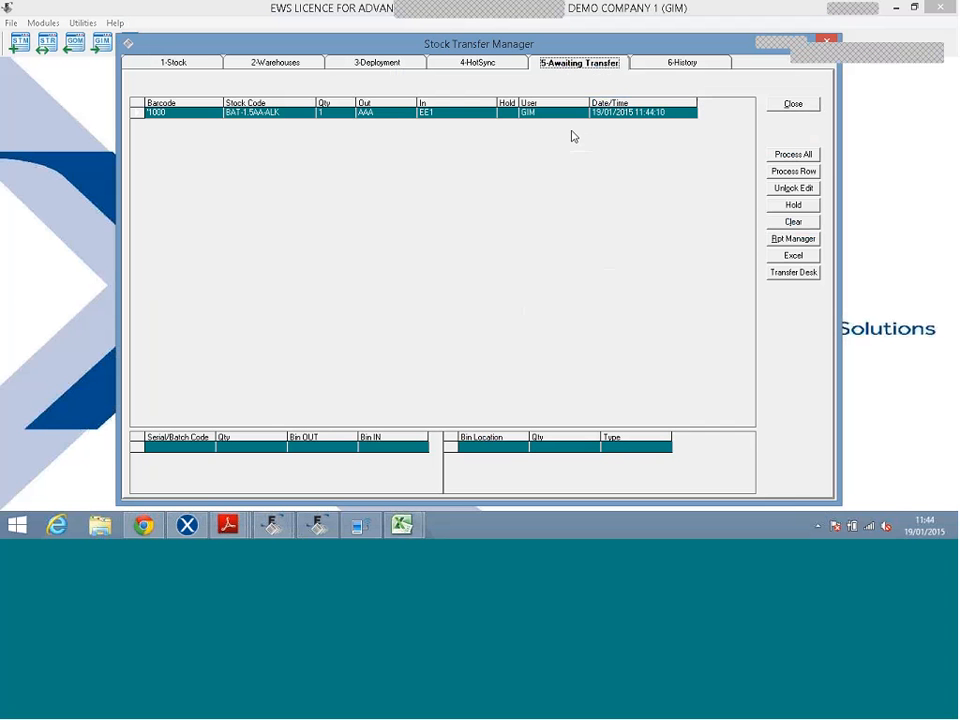
Process the awaiting battery transfer into Exchequer with reference 'd' and close the report.
click(793, 155)
click(689, 220)
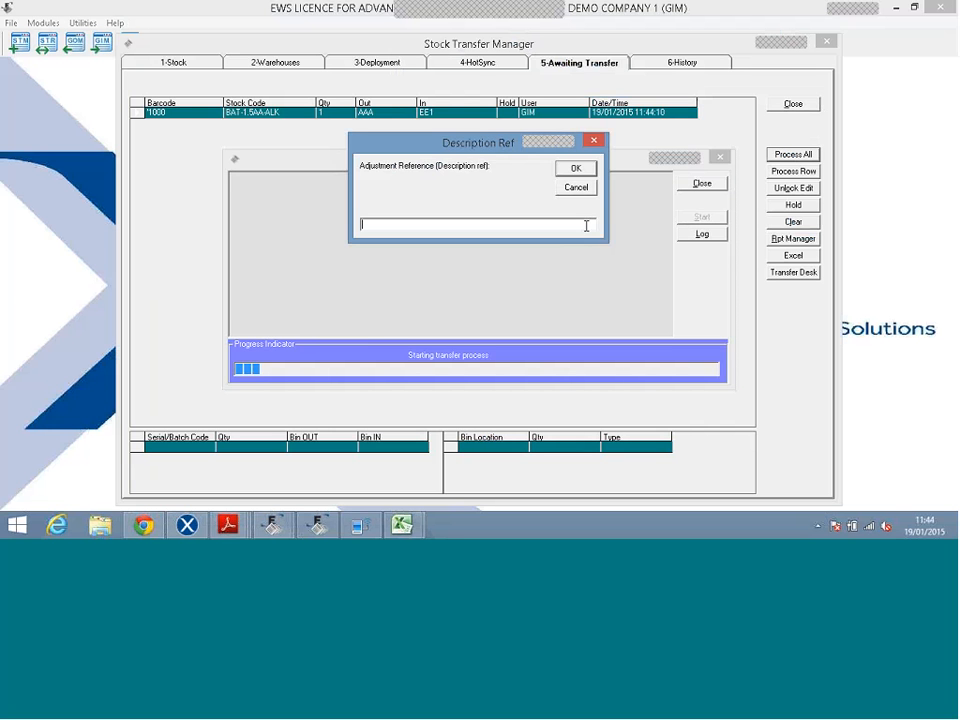
text(d)
key(Return)
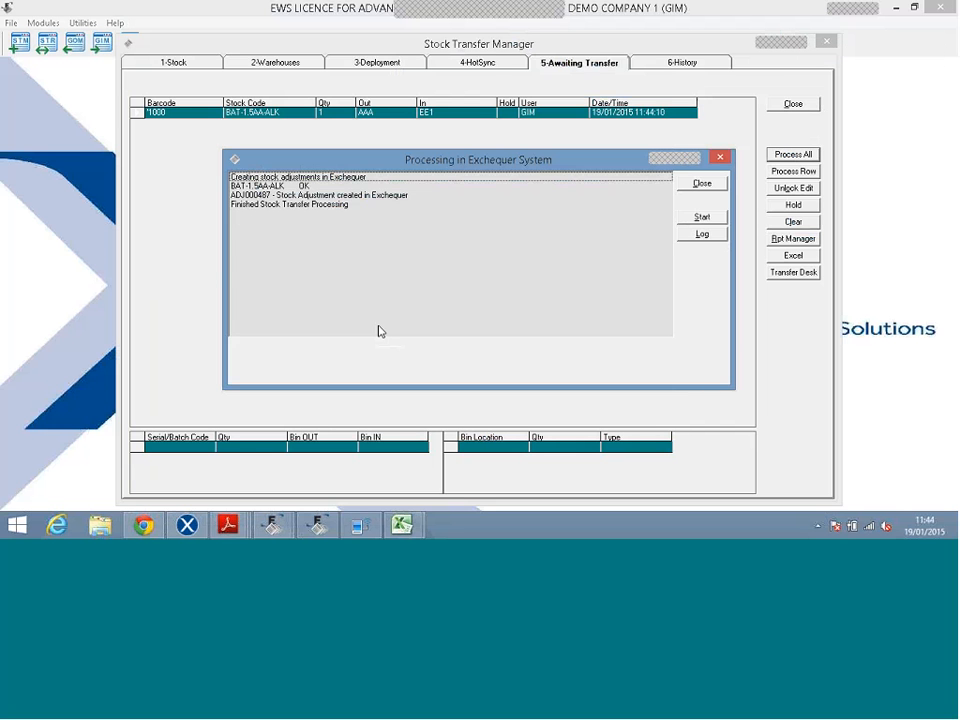
click(684, 186)
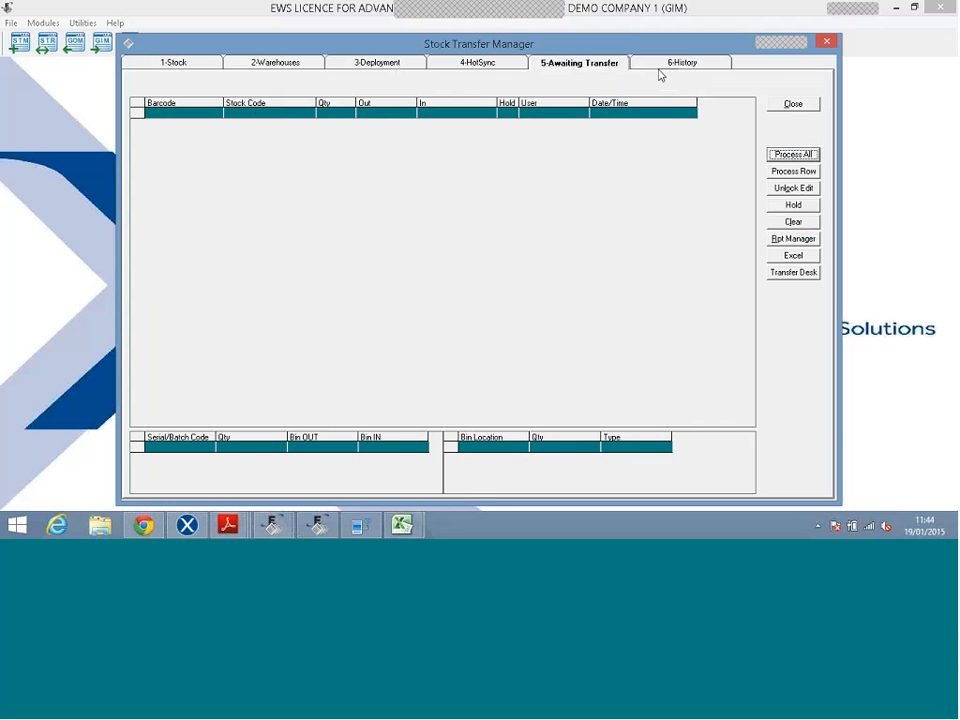
Check the 6-History tab, return to Awaiting Transfer, and close Stock Transfer Manager.
click(660, 66)
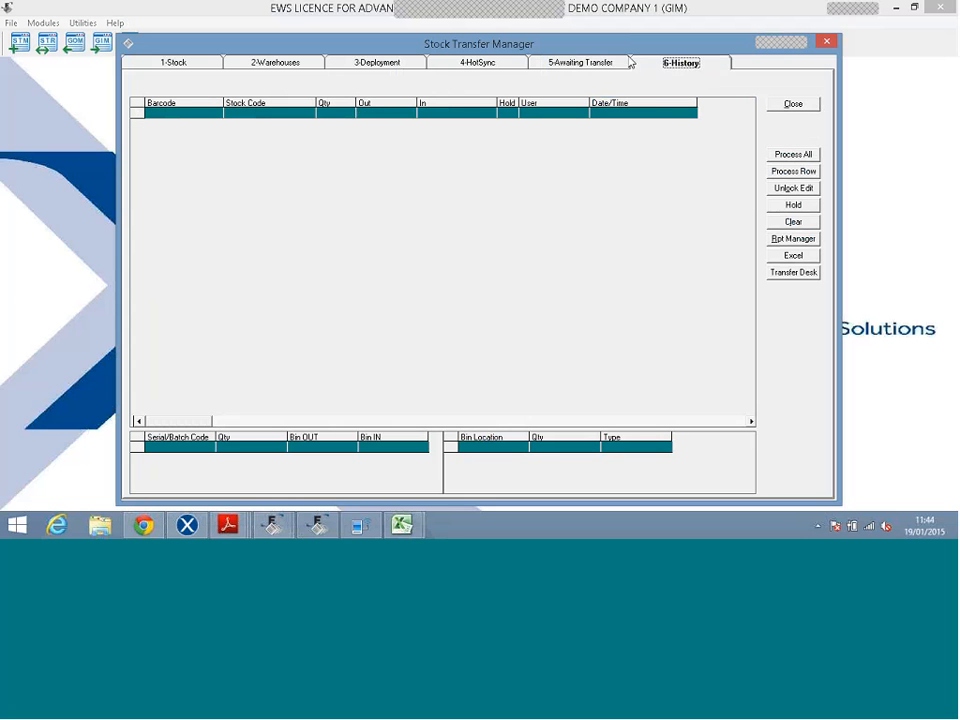
click(606, 60)
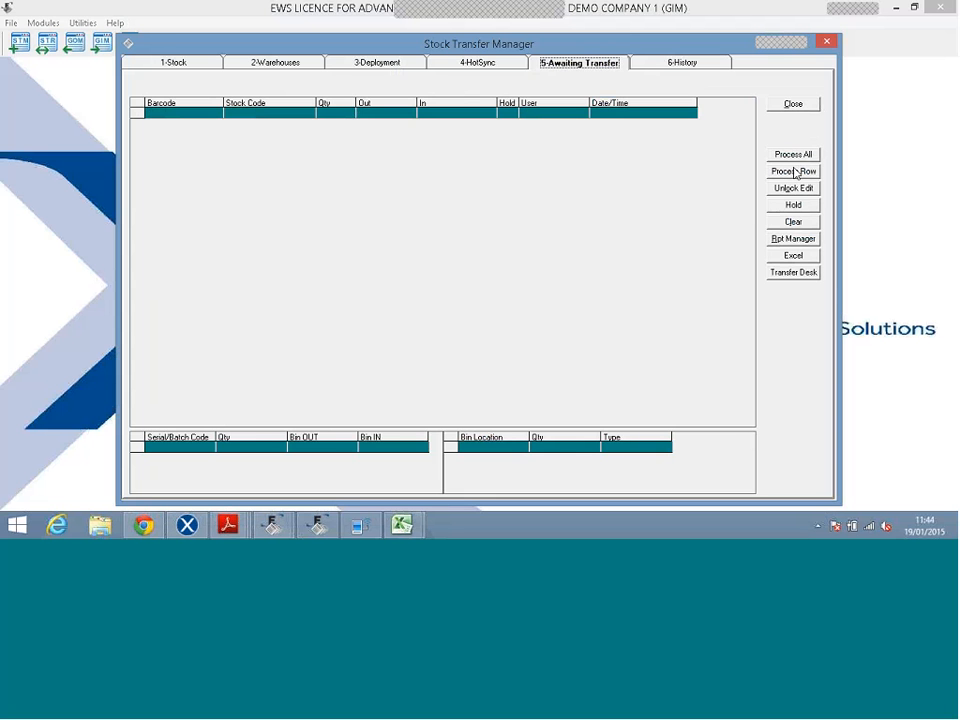
click(797, 106)
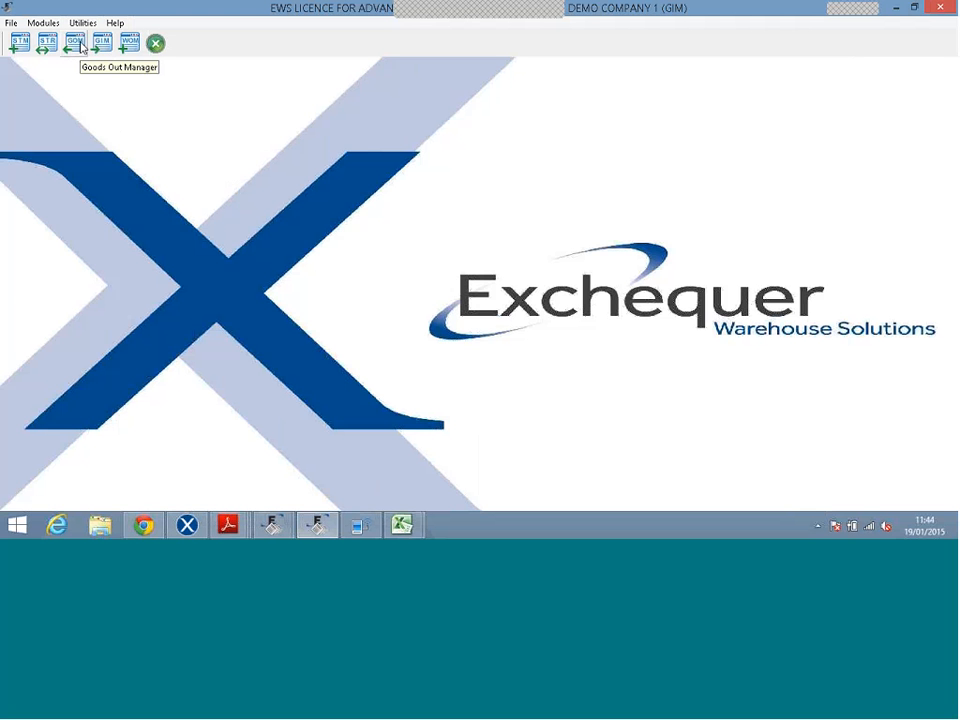
Open Goods Out Manager, then close Stock List in Exchequer and show the Sales Transactions Orders list.
click(81, 46)
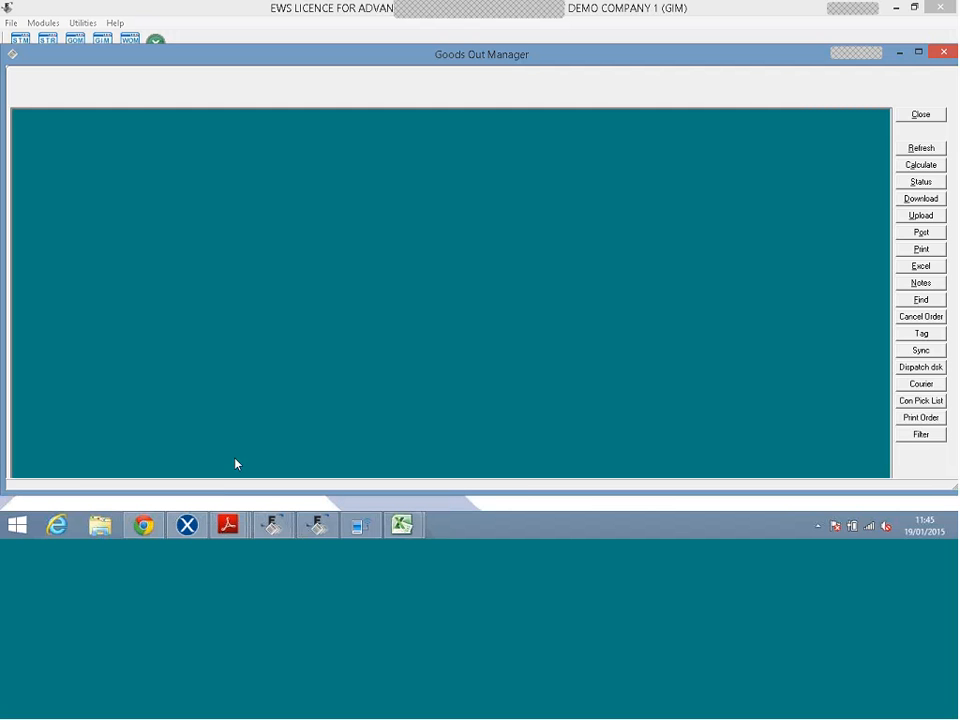
click(188, 523)
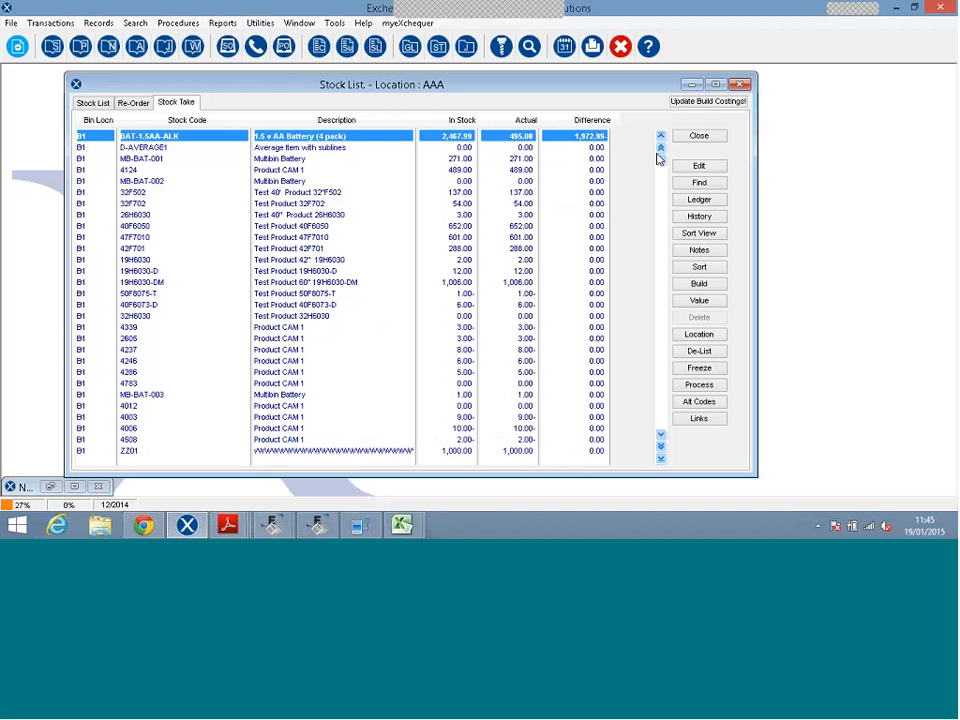
click(687, 141)
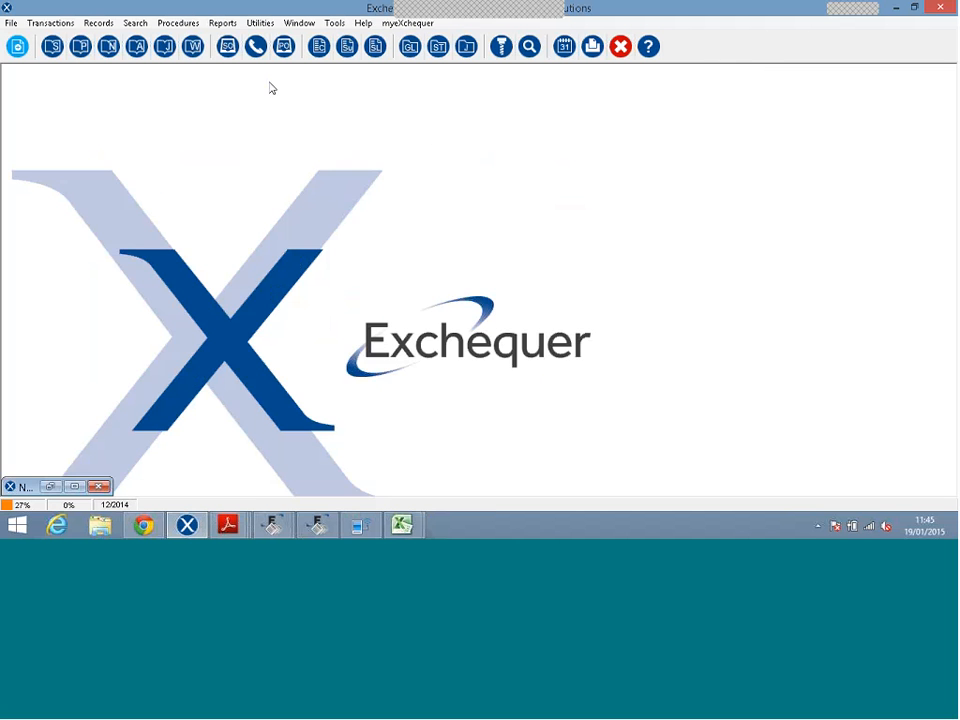
click(226, 47)
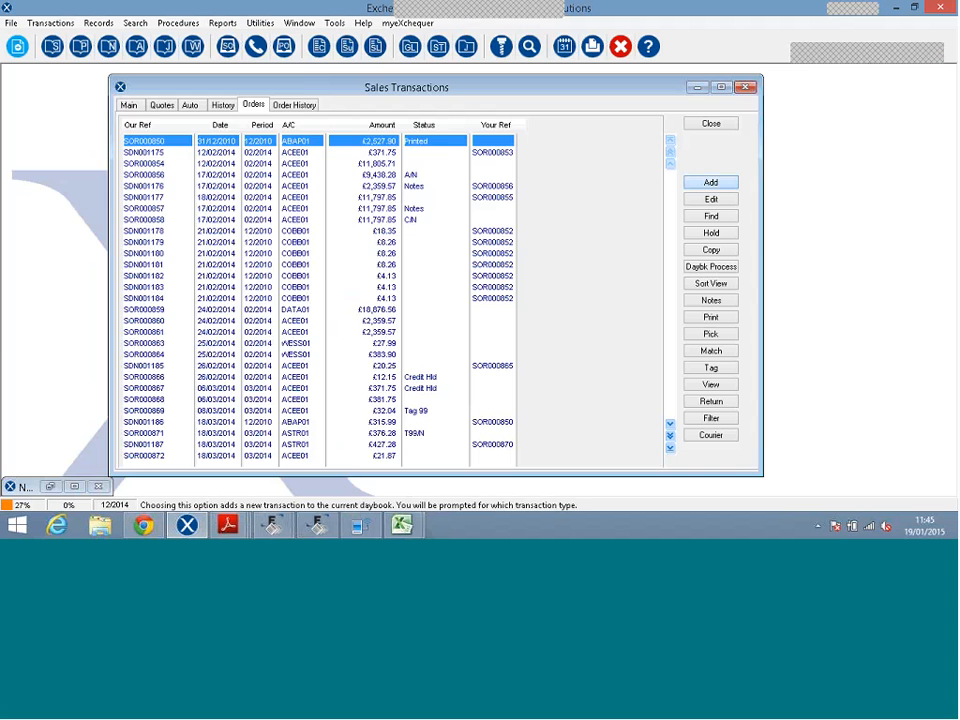
Start a new sales order for Qwerty Keyboard Co with a line of 2 × BAT-1.5AA-ALK.
click(710, 182)
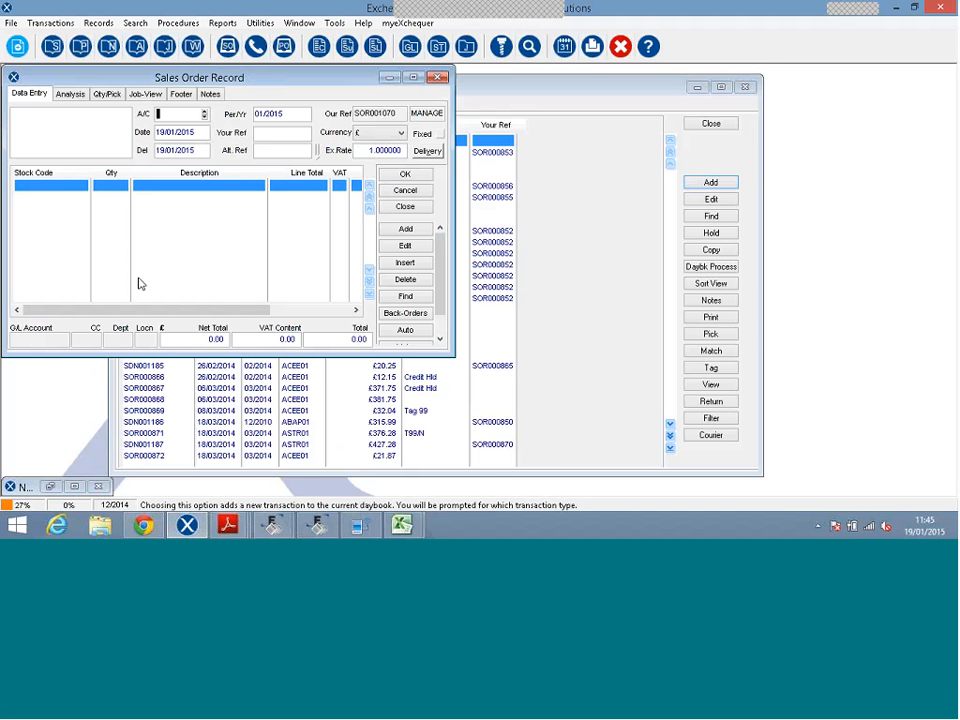
key(Tab)
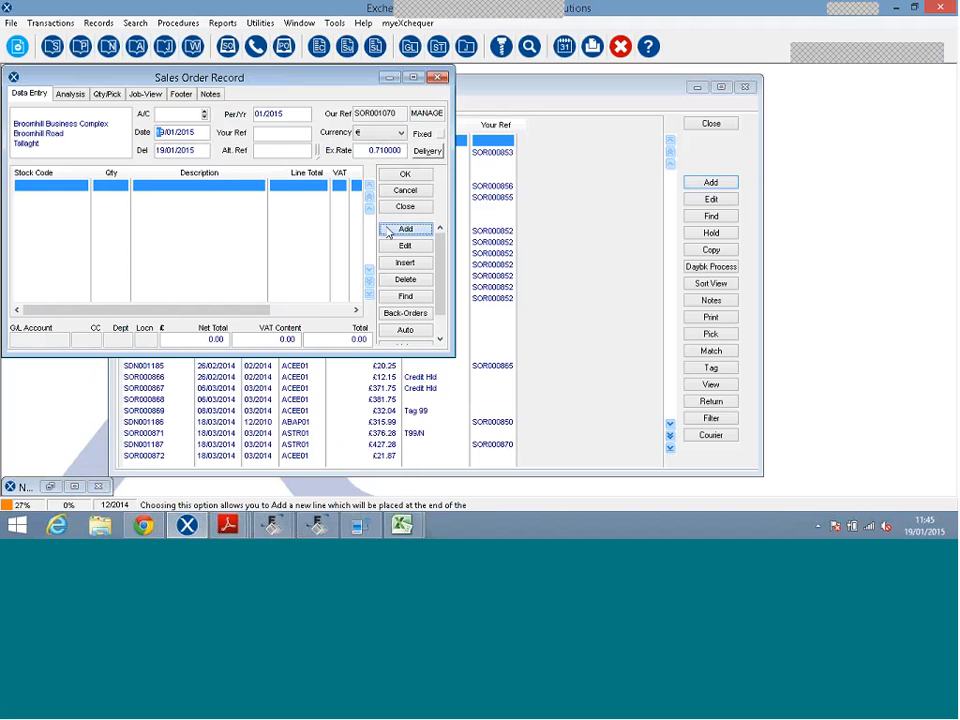
click(400, 230)
text(bat)
key(Tab)
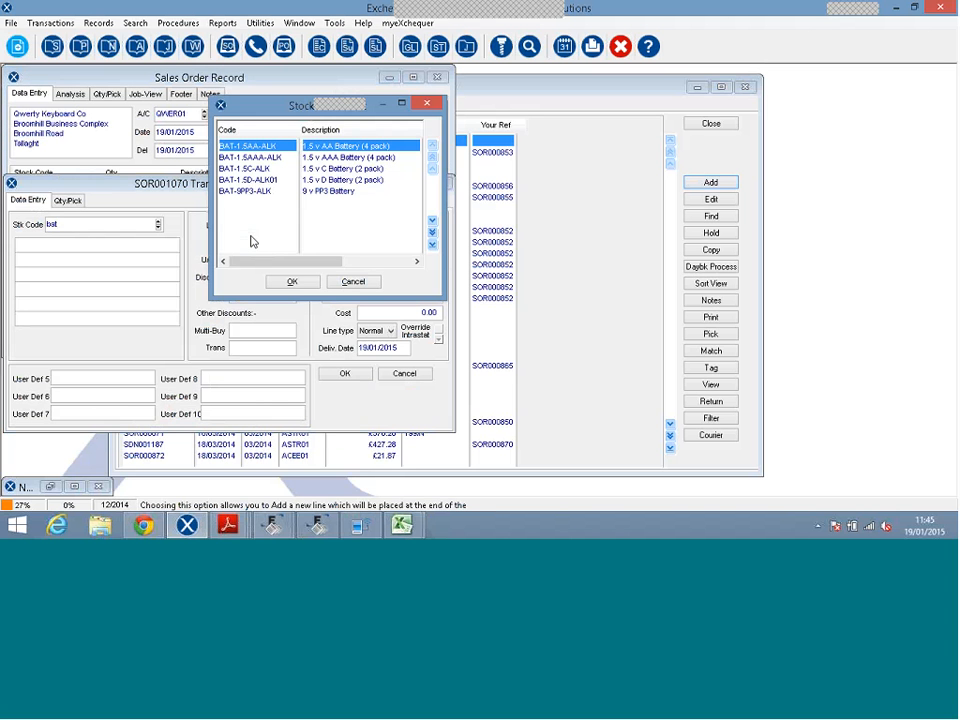
key(Return)
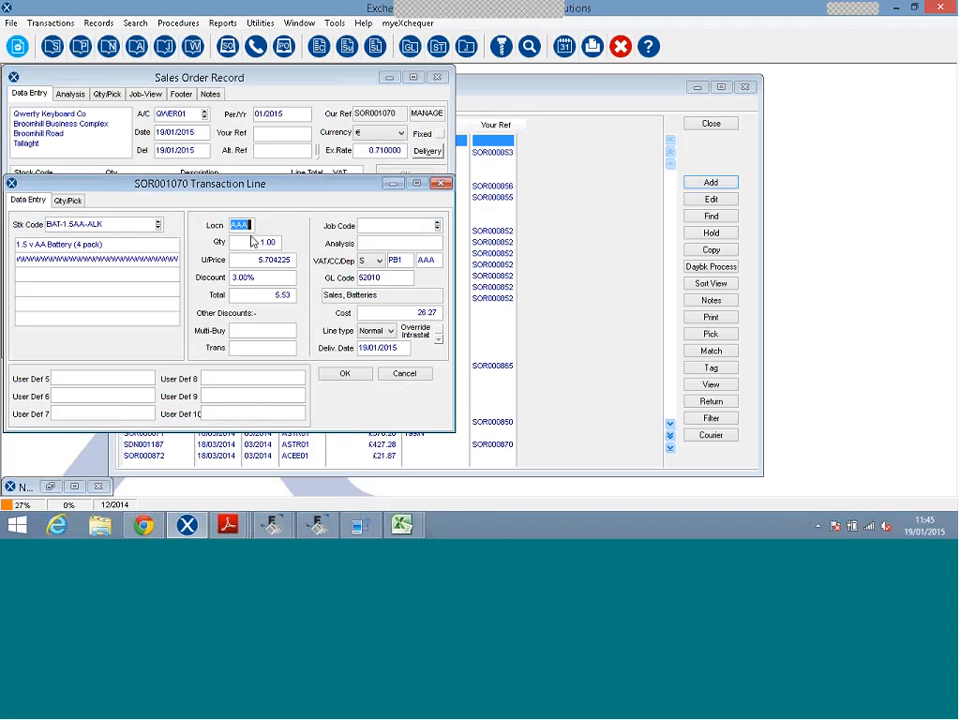
key(Tab)
key(Tab)
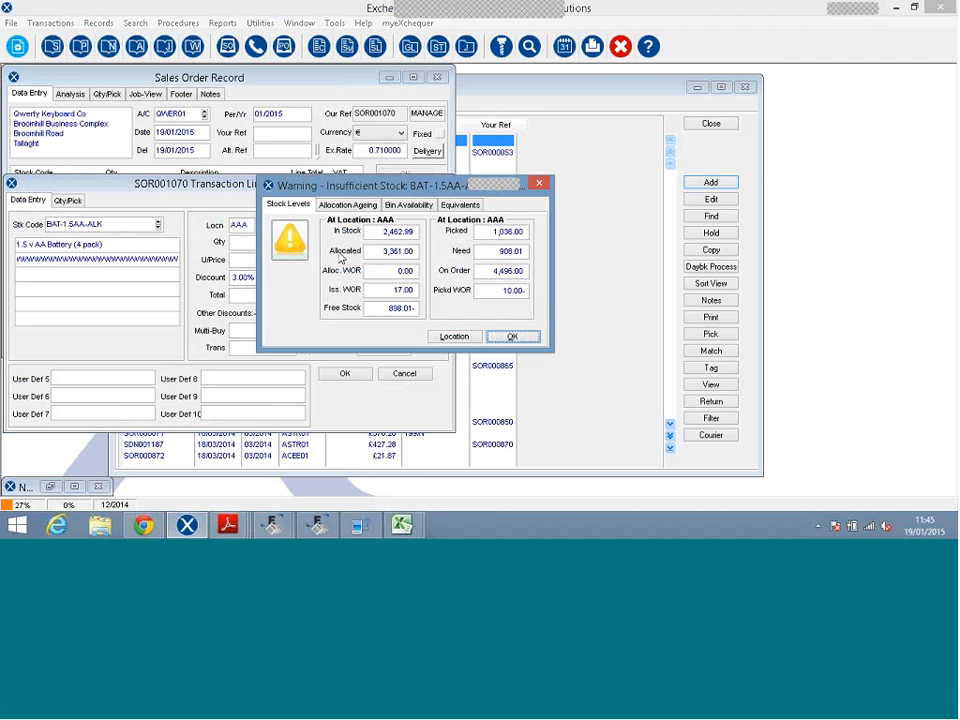
key(Return)
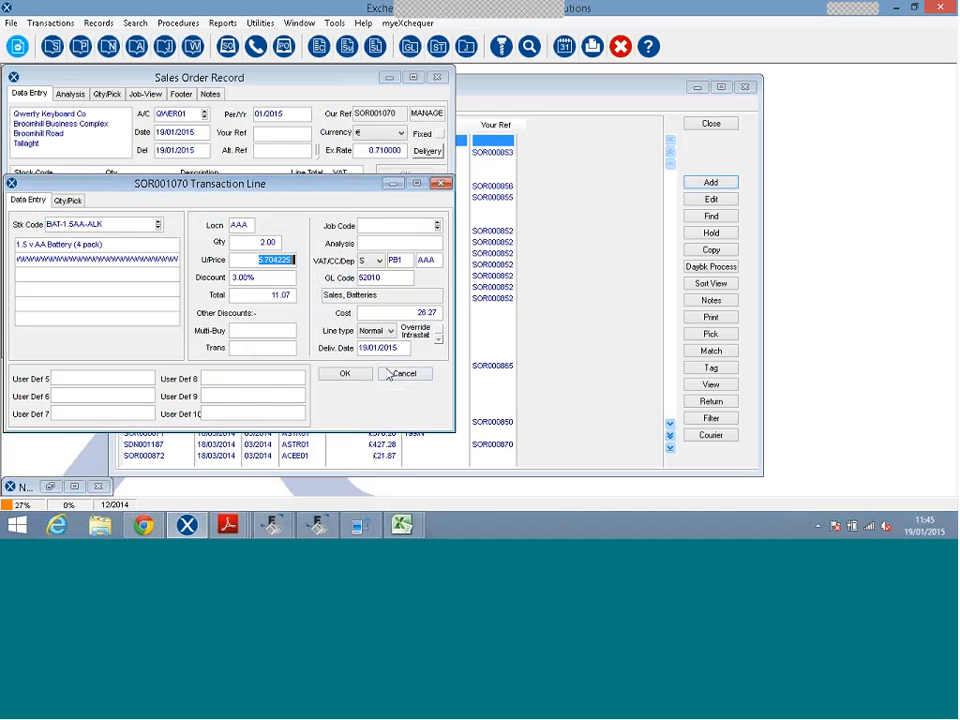
key(Tab)
click(489, 300)
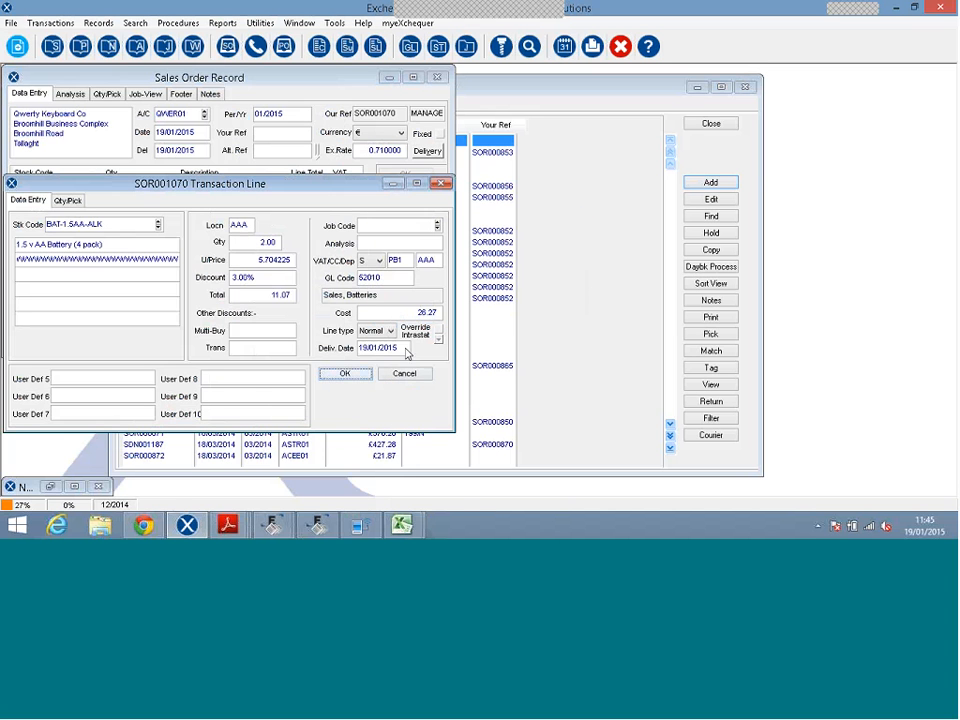
click(344, 374)
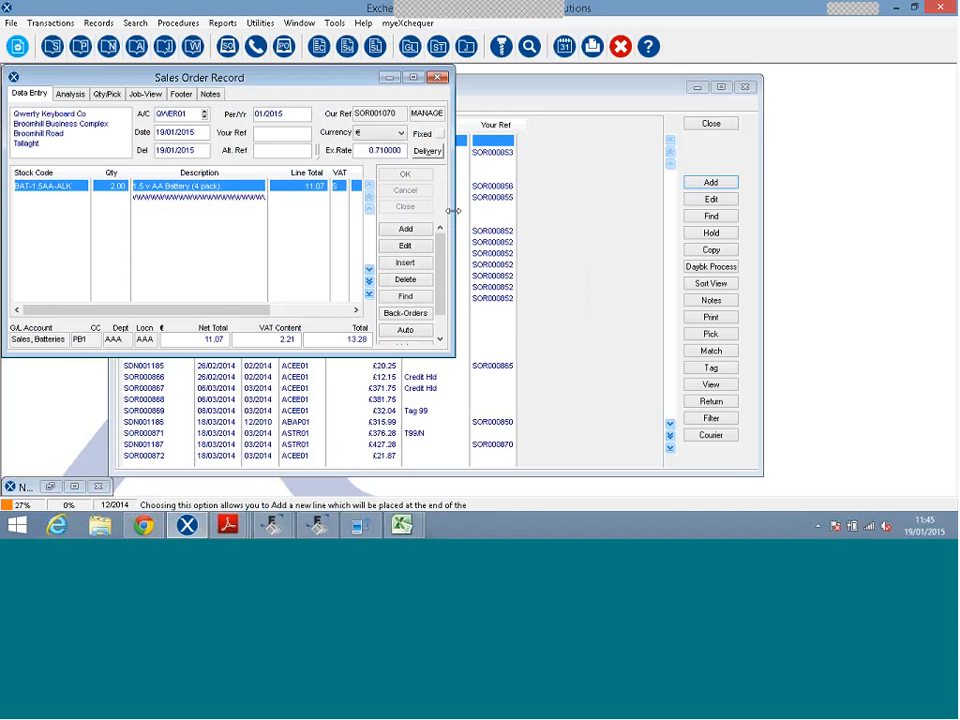
Add a second order line for 1 × BAT-1.5AAA-ALK.
click(420, 229)
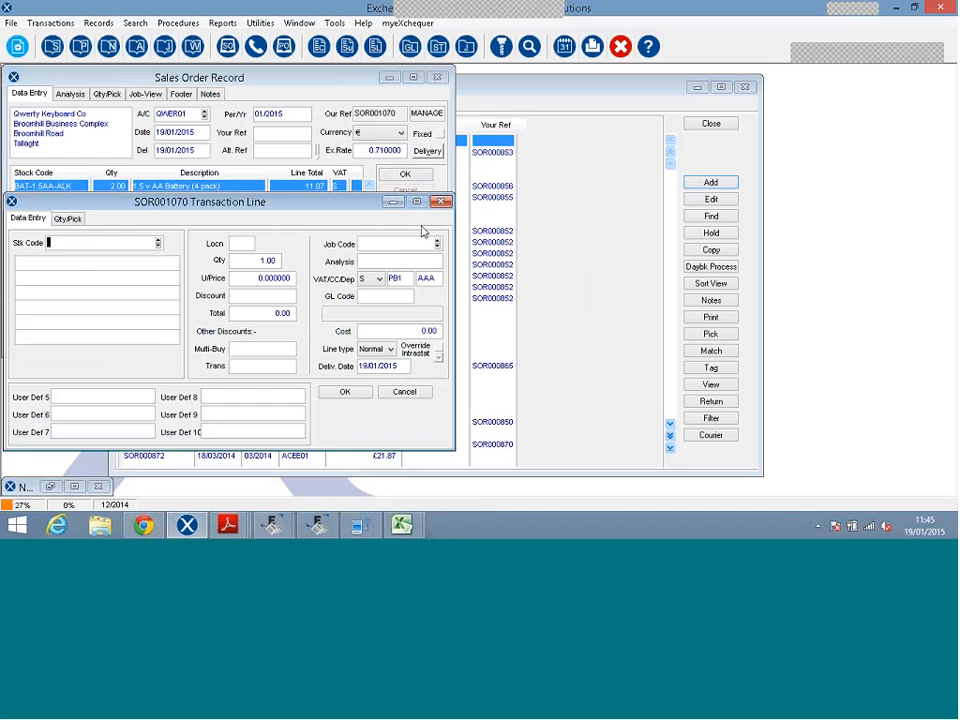
text(bat)
key(Tab)
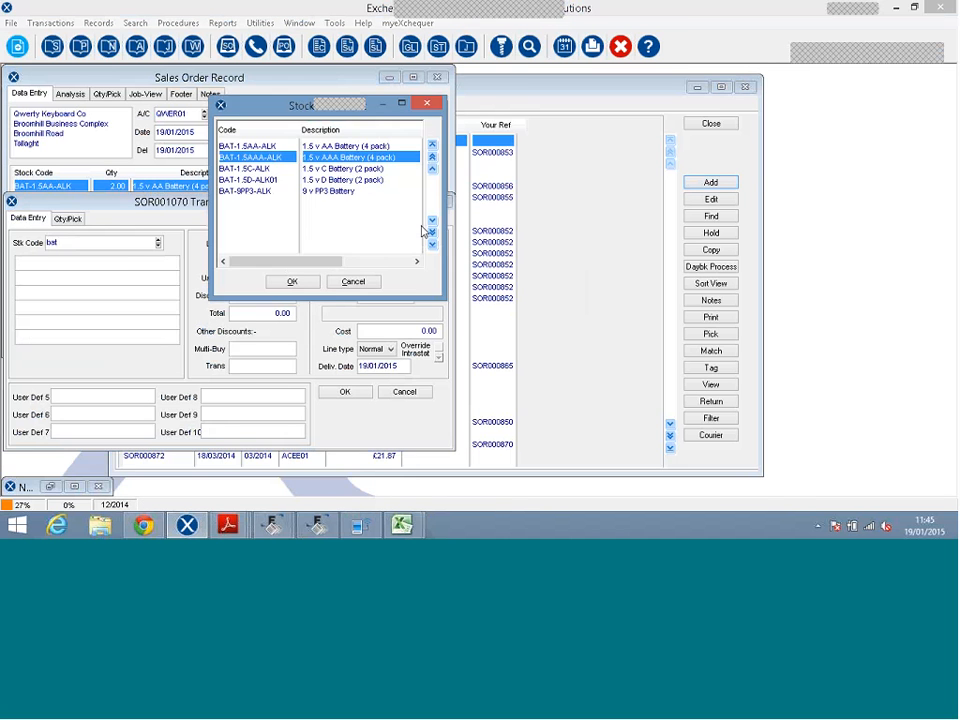
key(Return)
key(Tab)
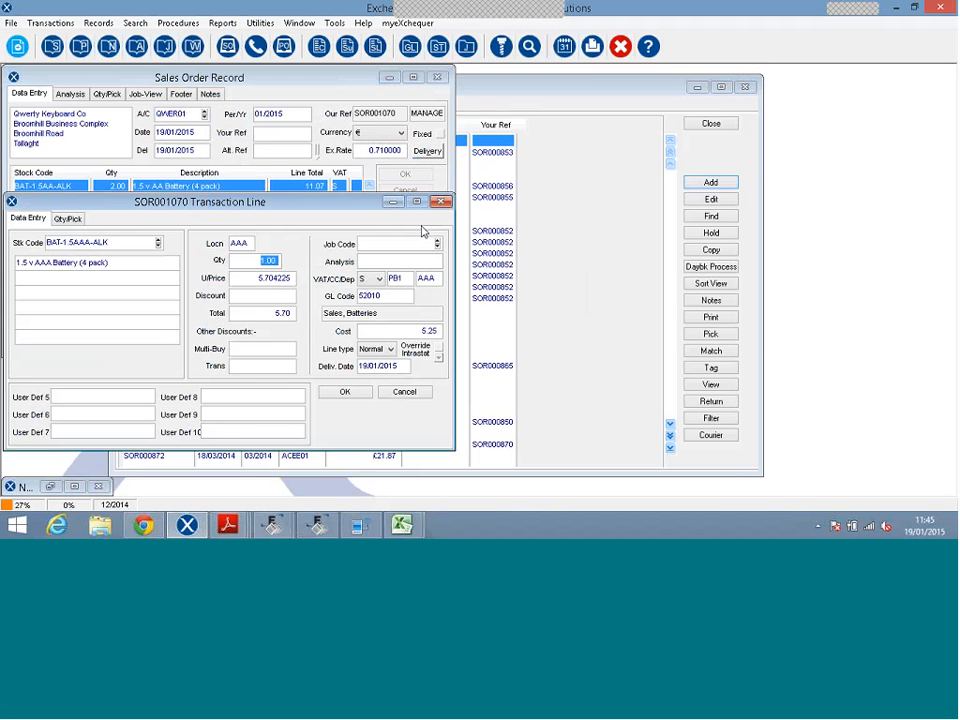
key(Tab)
click(344, 391)
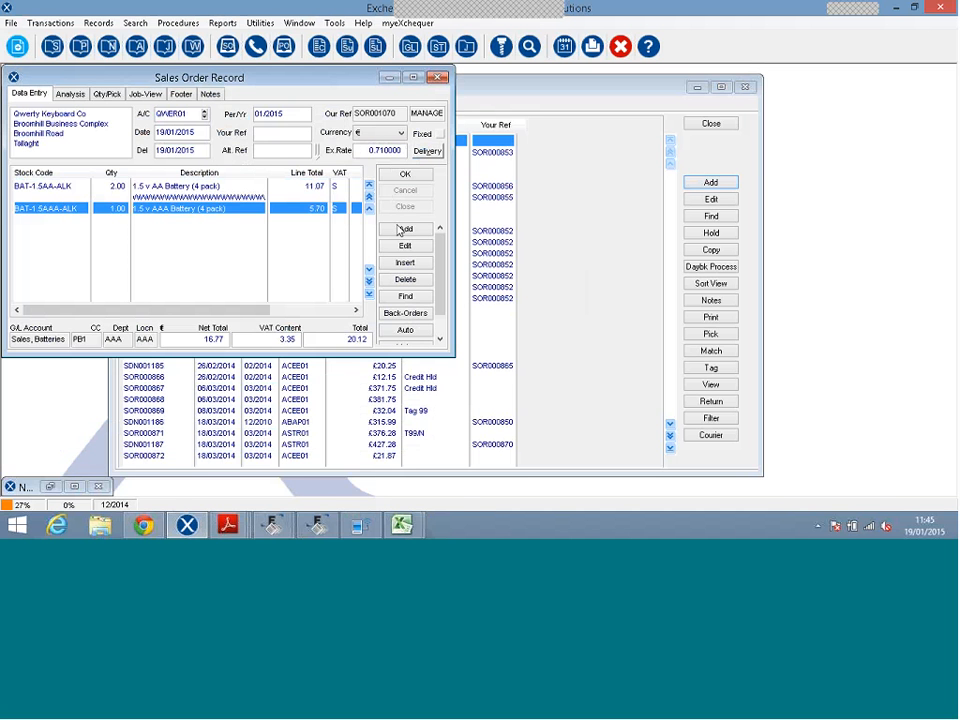
Discard the extra blank line and save the order, totalling 20.12 with 3.35 VAT.
click(402, 229)
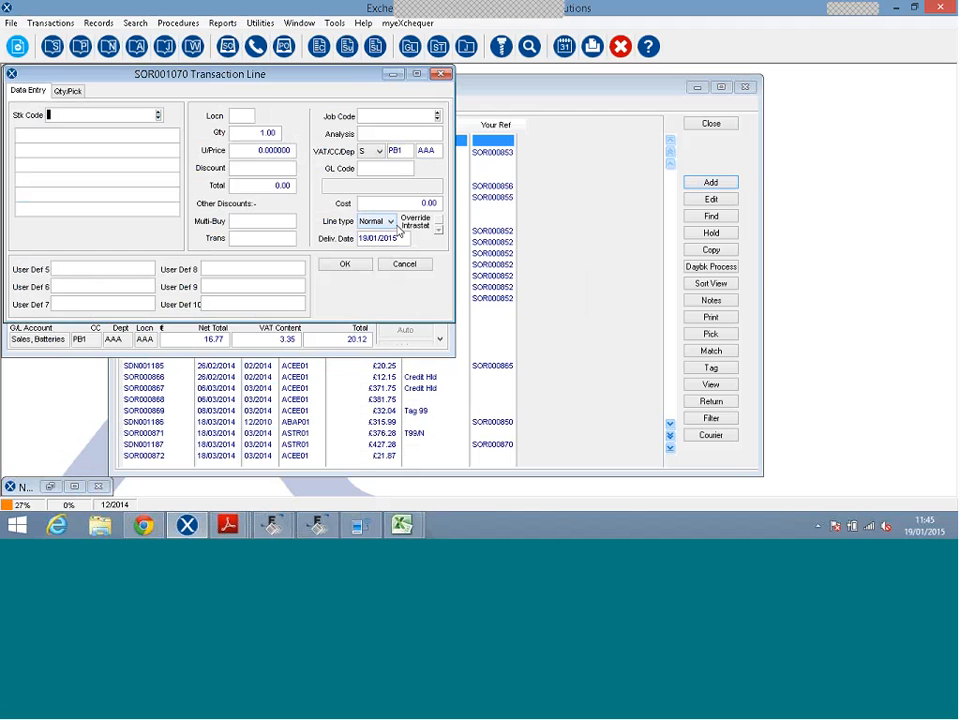
click(404, 265)
click(395, 175)
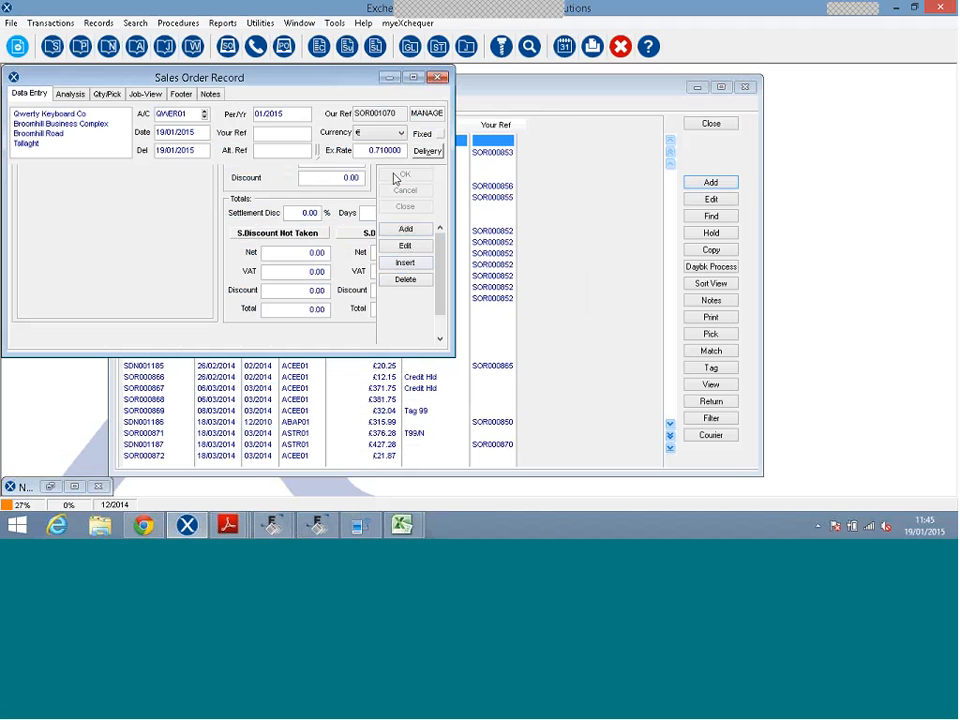
click(395, 121)
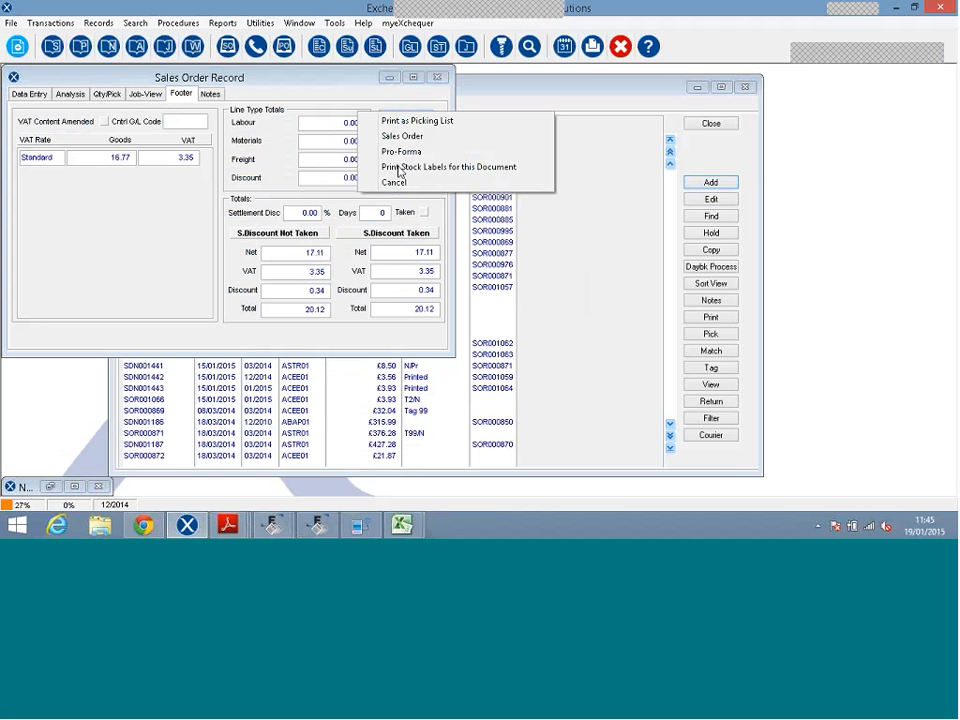
Store the new order without printing or copying it.
click(394, 182)
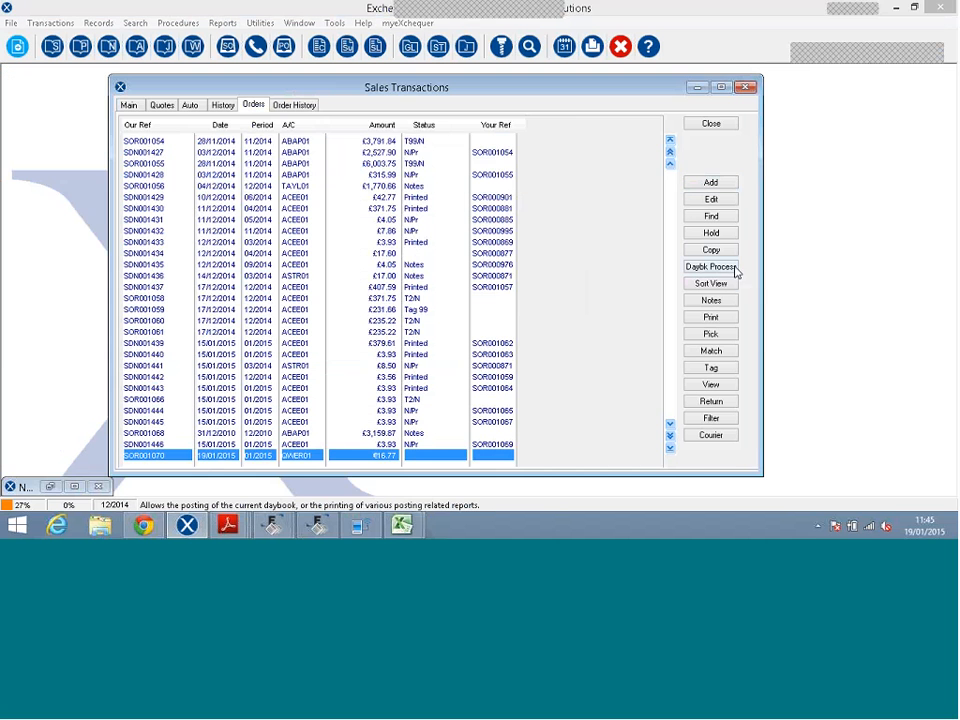
click(729, 255)
click(726, 221)
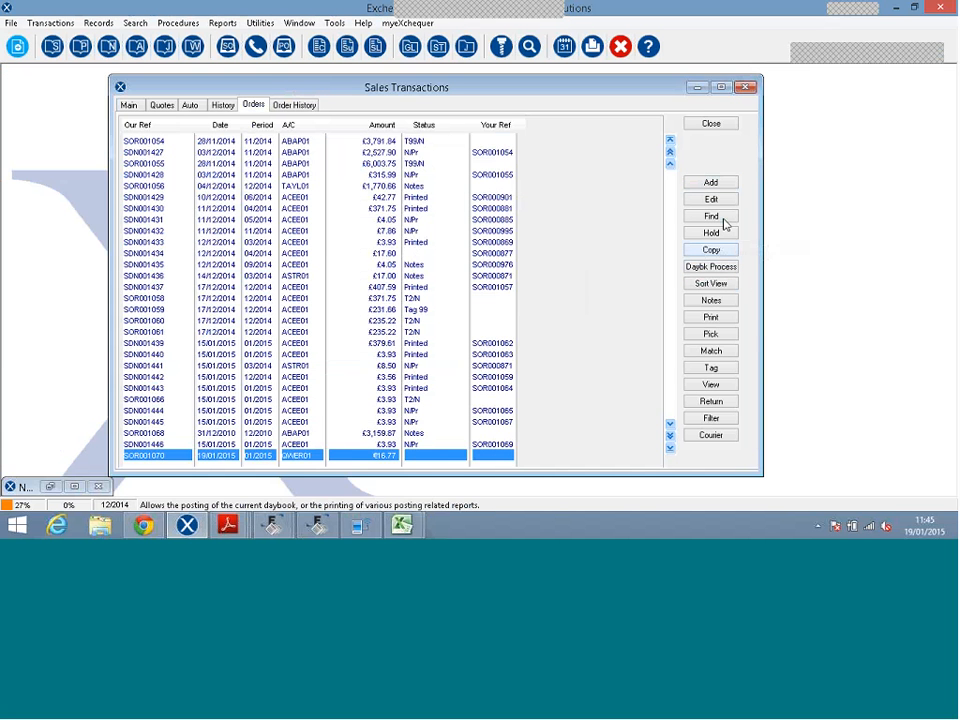
Close Sales Transactions, minimise Exchequer, and refresh the Goods Out order list.
click(711, 123)
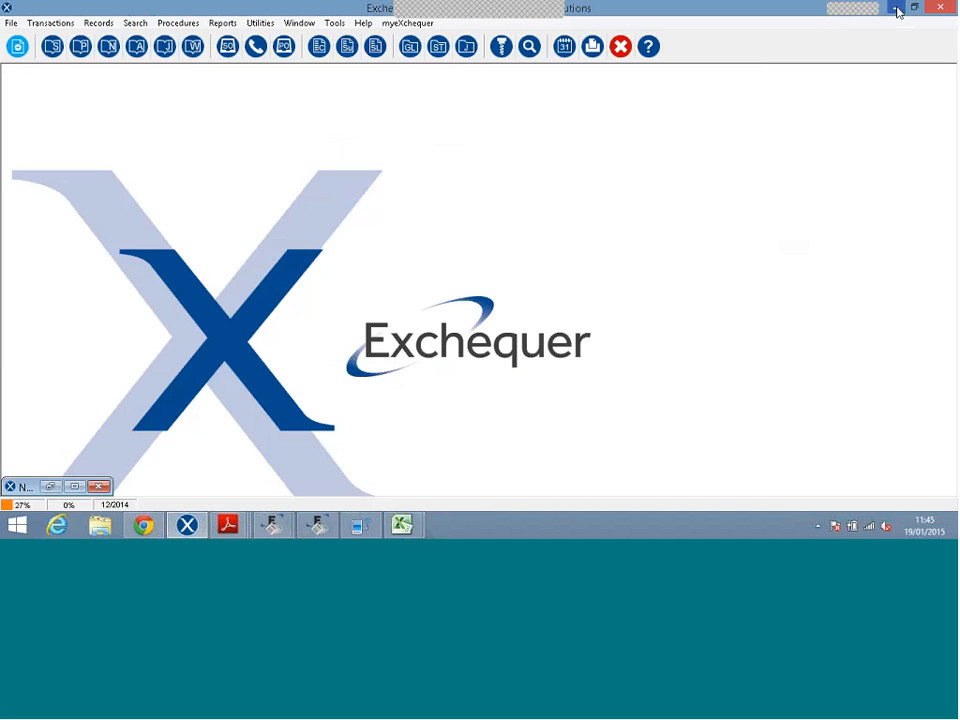
click(896, 9)
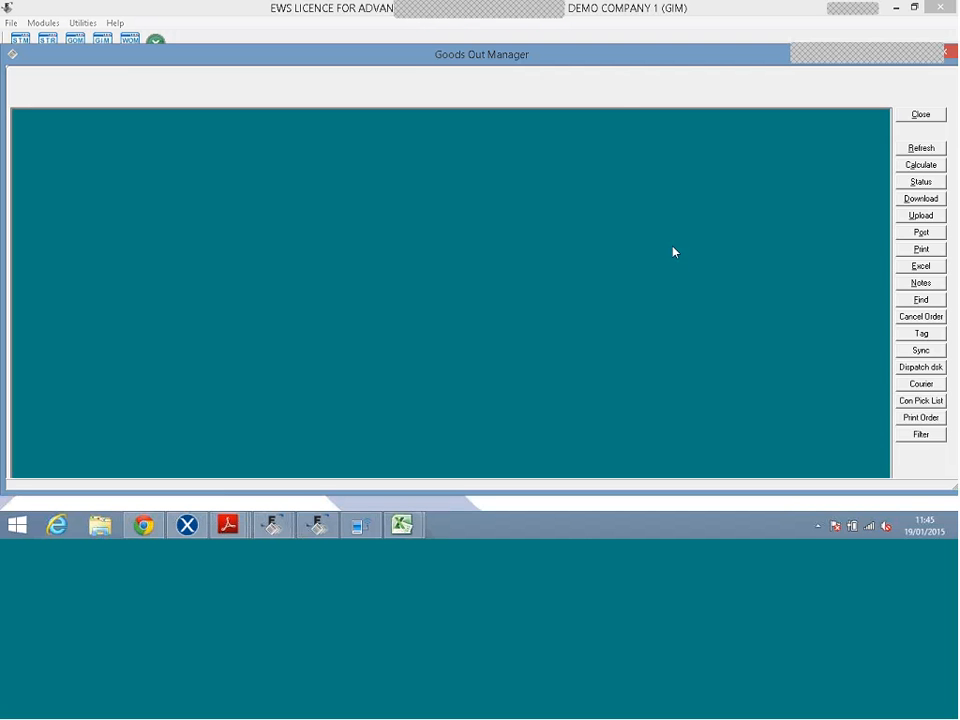
click(910, 148)
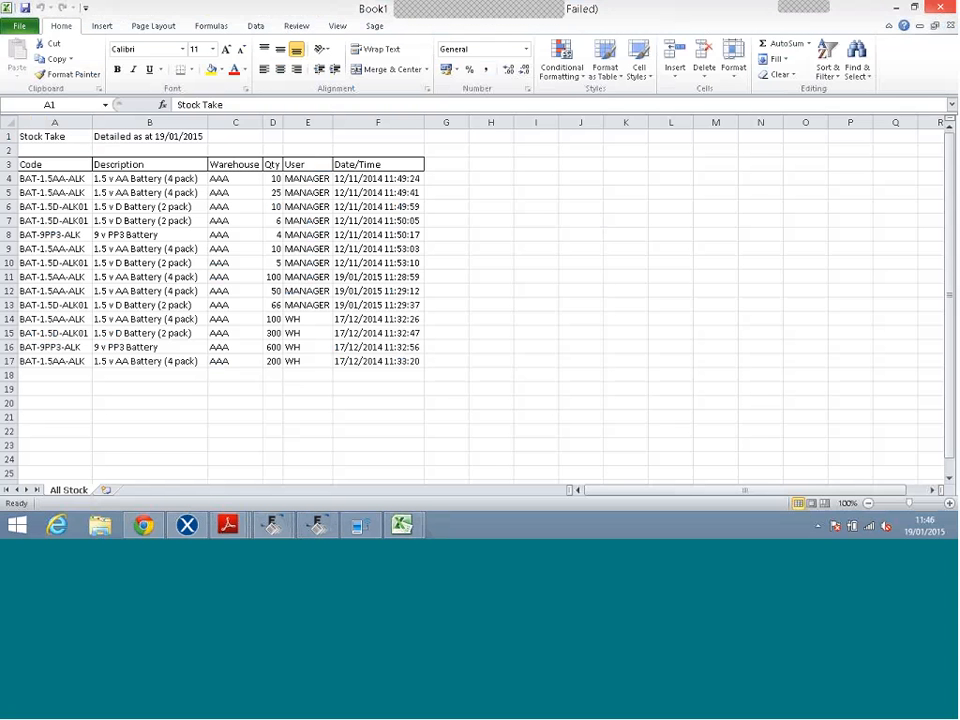
Close the Stock Take workbook in Excel without saving its changes.
click(940, 7)
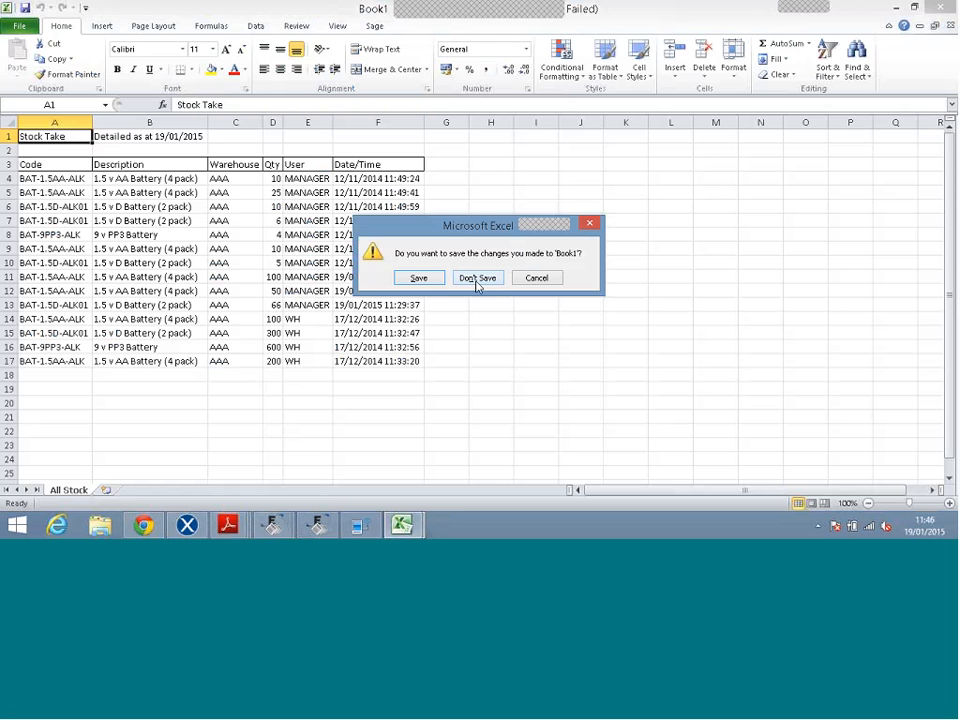
click(477, 280)
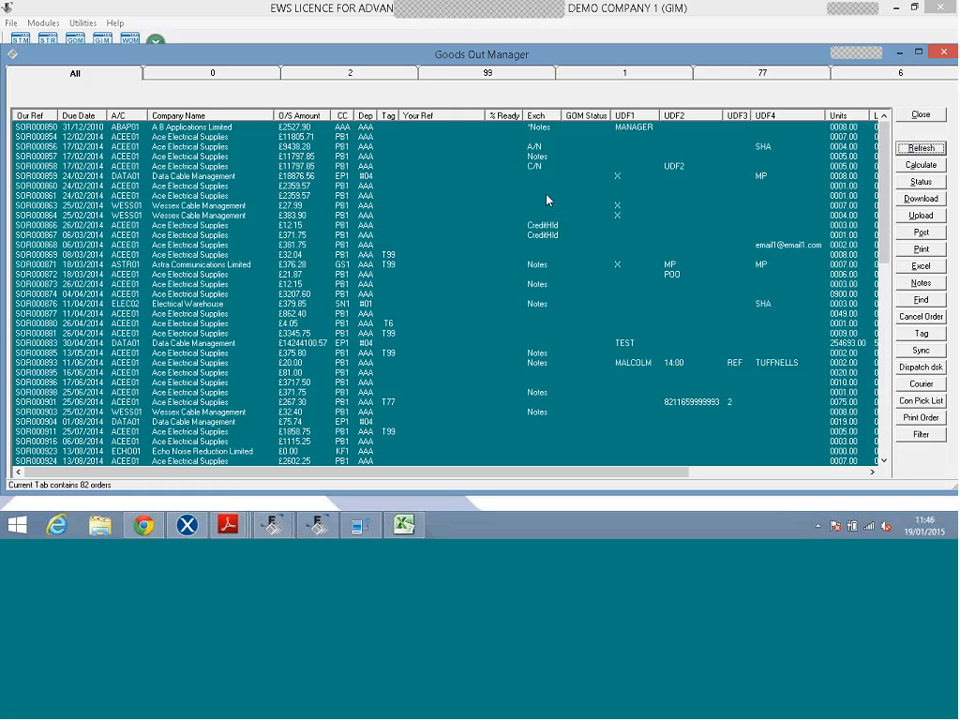
Select SOR000861, view the status 2 orders and return to all, then sort by company name.
click(547, 196)
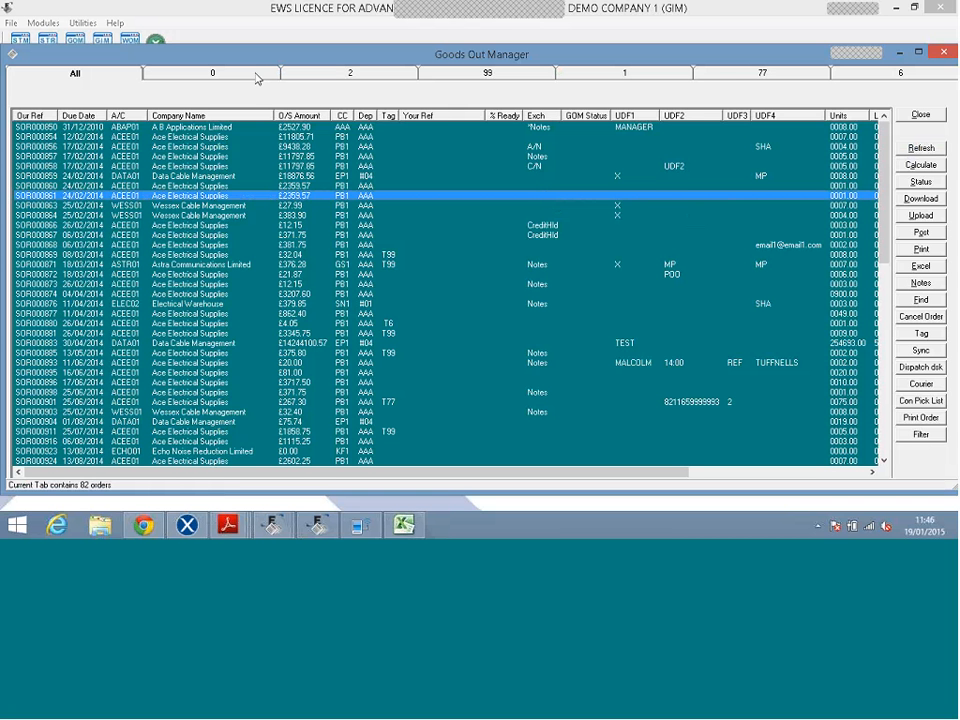
click(316, 78)
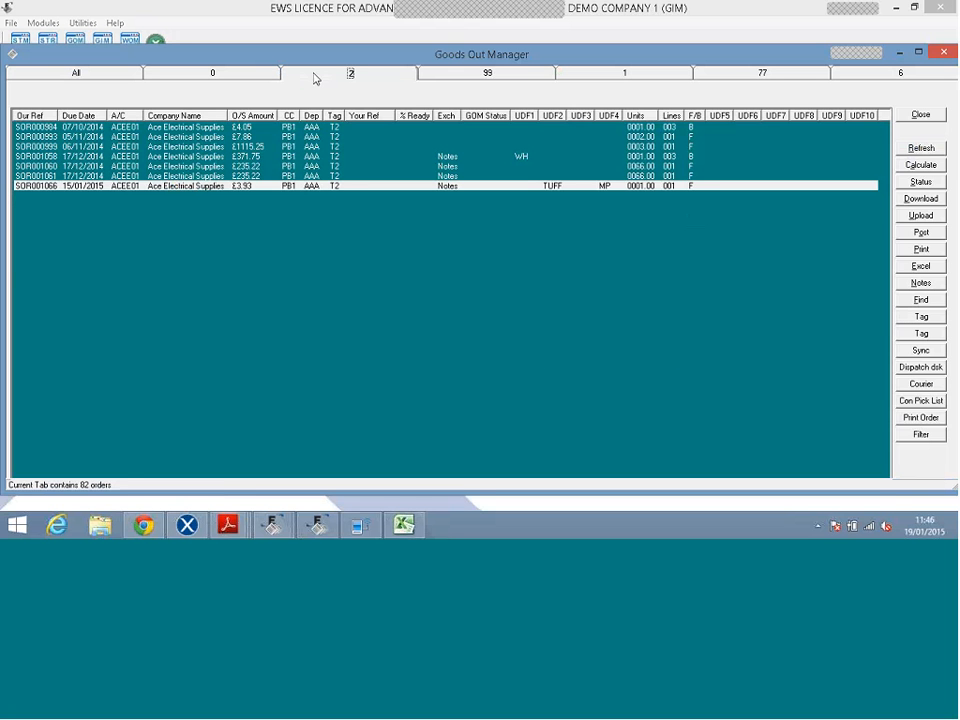
click(108, 78)
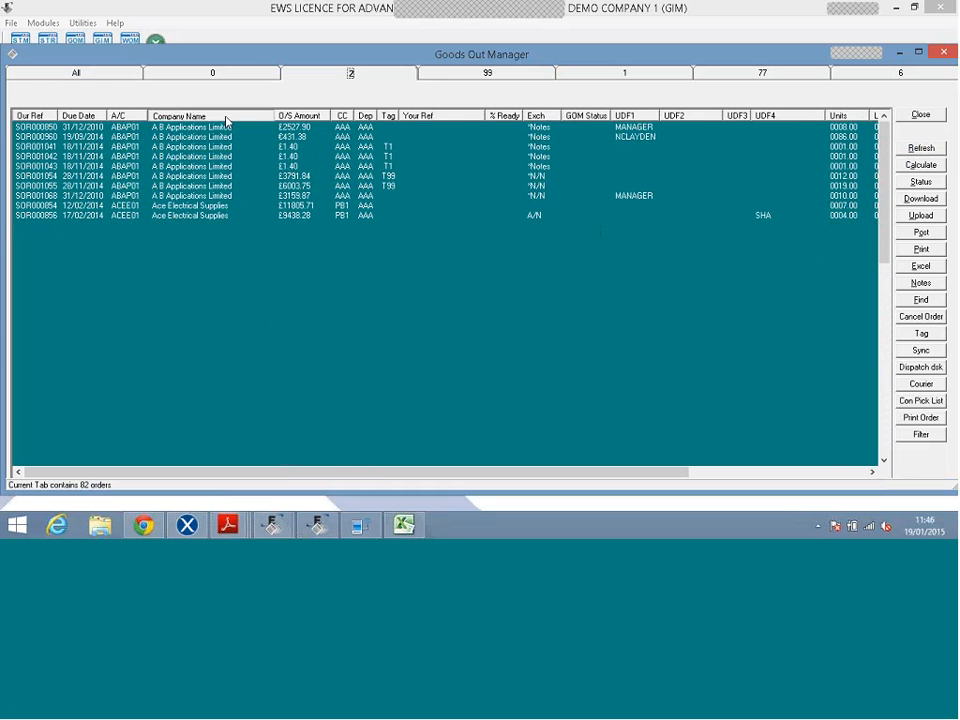
click(226, 118)
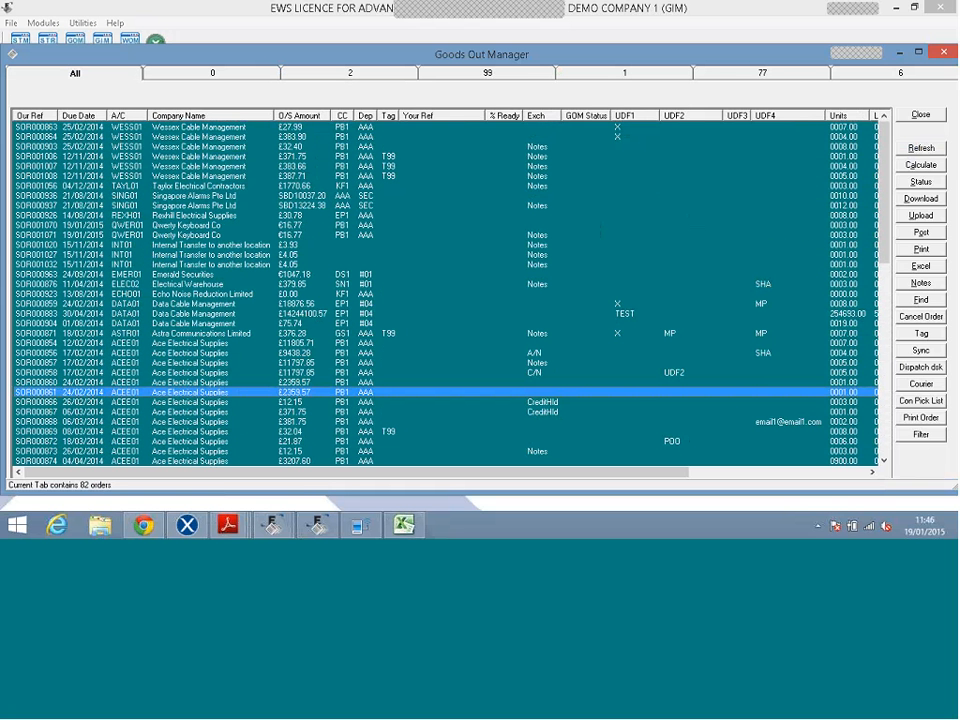
Open and close order SOR001007, sort orders by due date, and bring up calculation scope options.
double_click(206, 167)
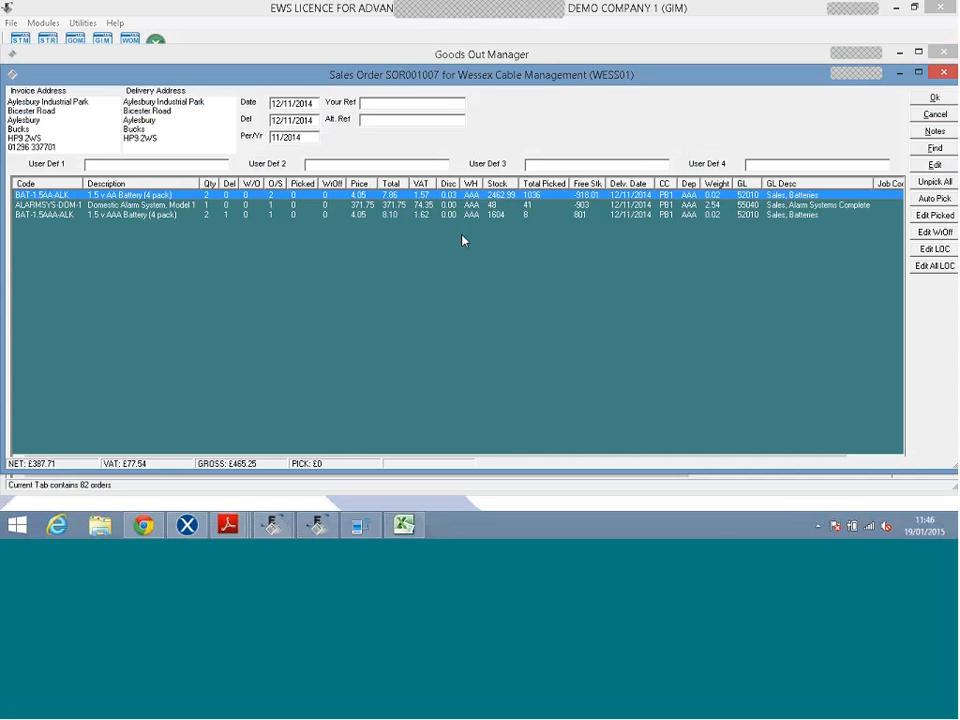
click(920, 117)
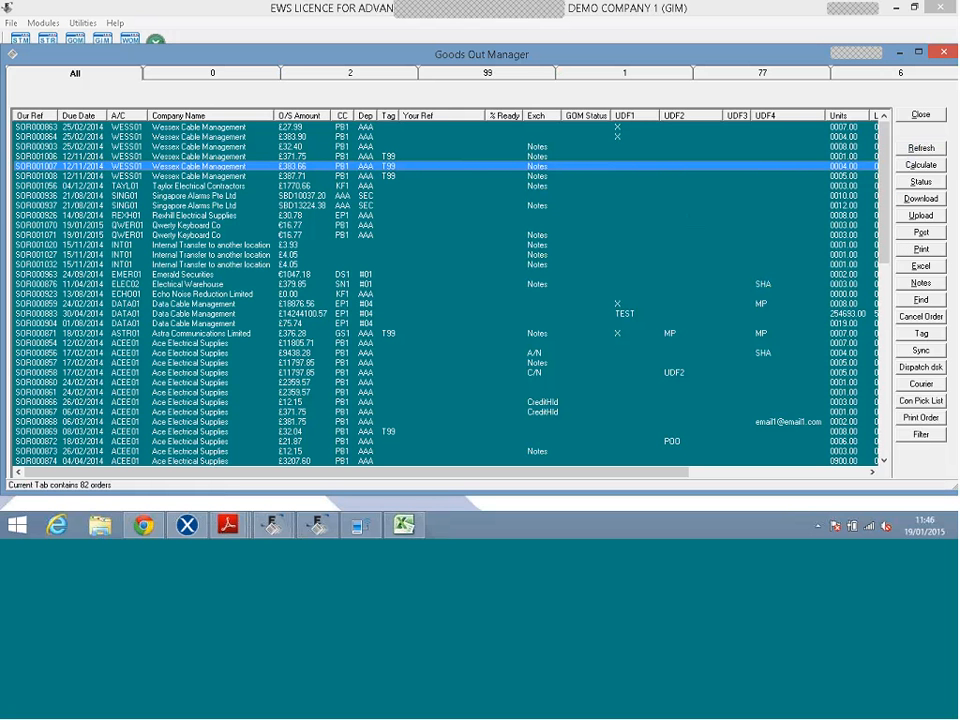
click(100, 117)
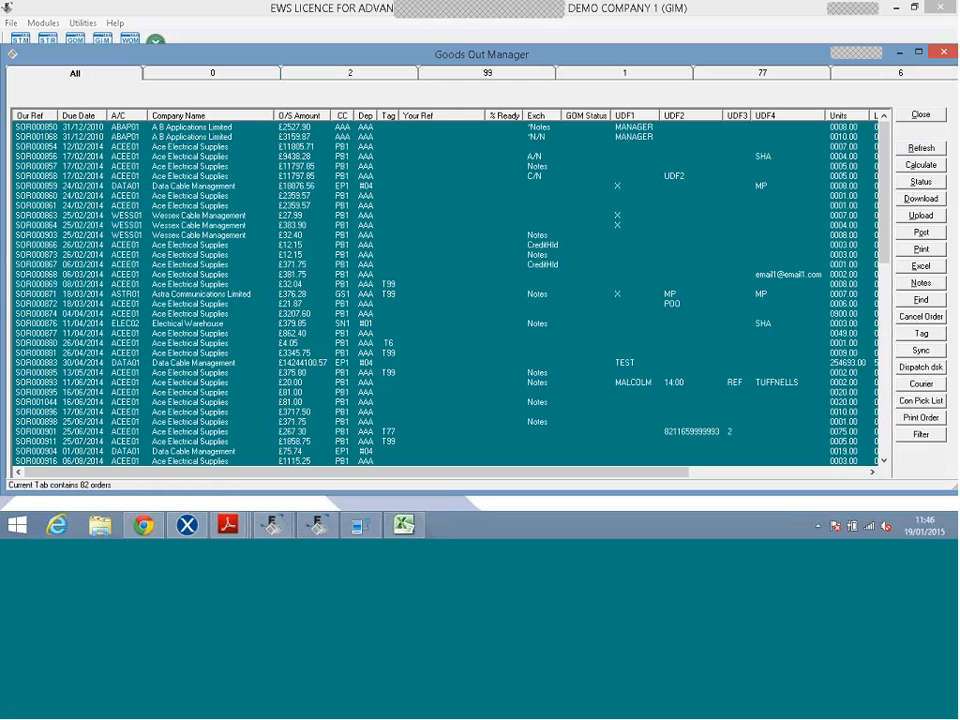
click(918, 168)
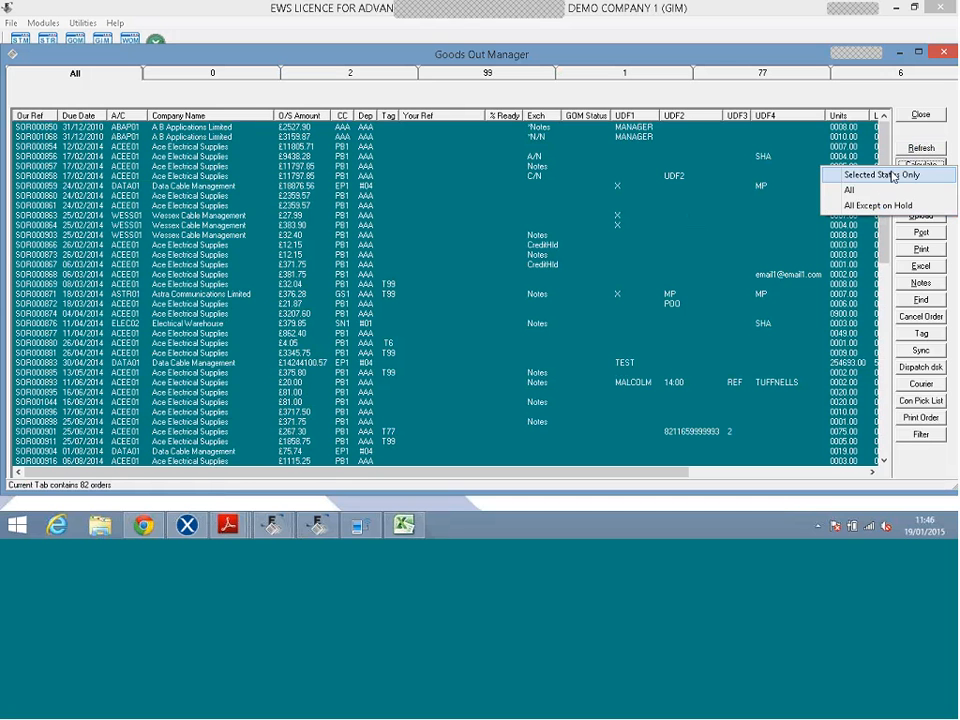
Calculate all orders except on hold with a 0% quantity baseline, then open the What if list.
click(876, 179)
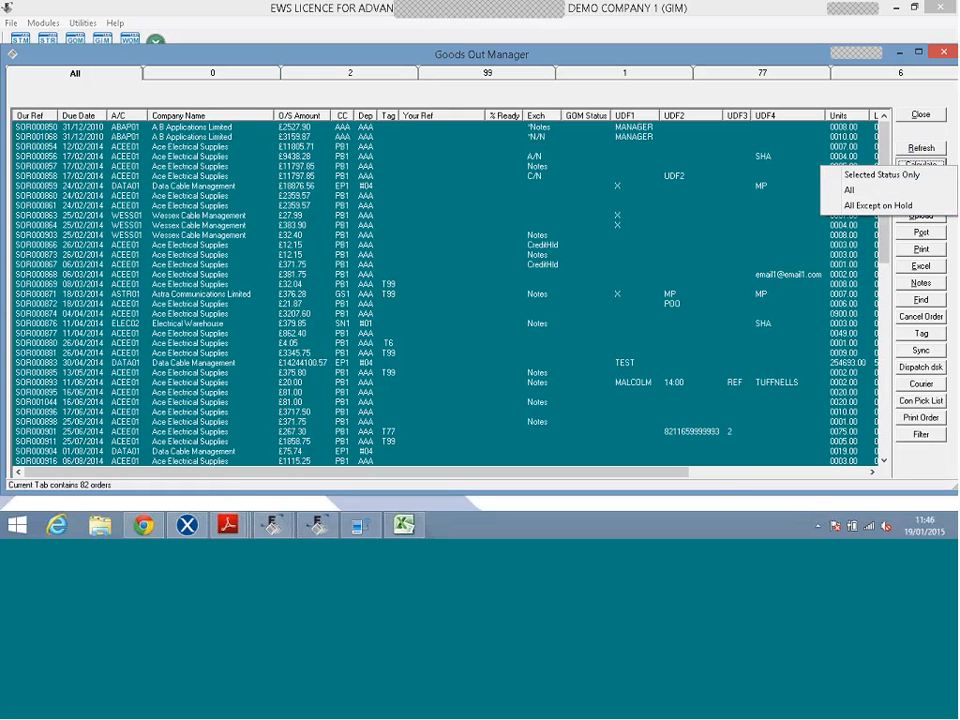
click(868, 206)
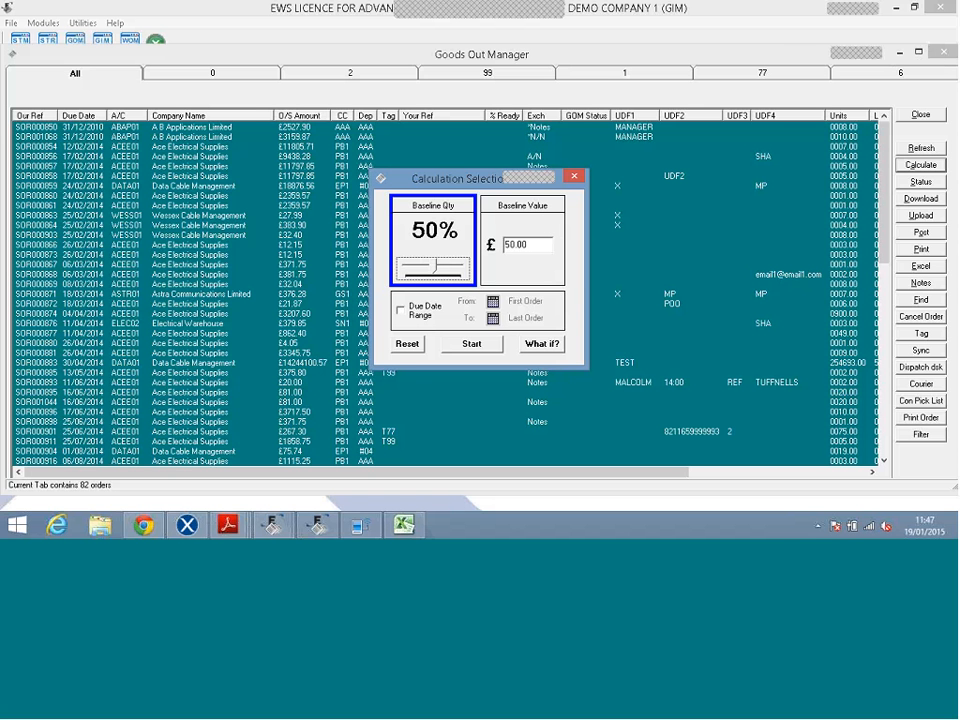
drag(437, 267, 471, 270)
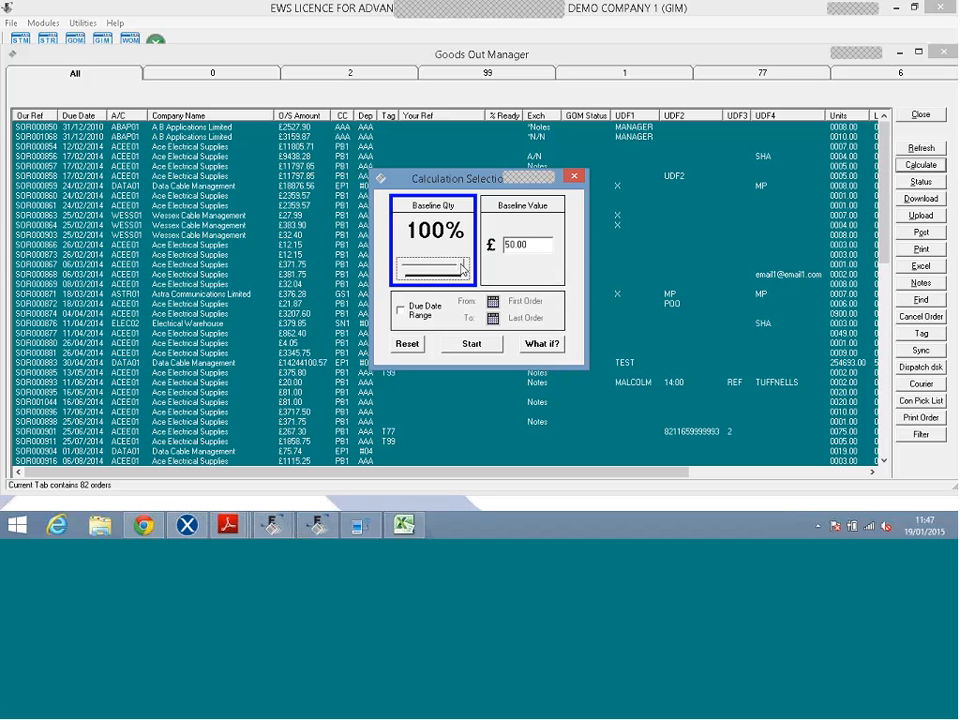
drag(462, 268, 401, 268)
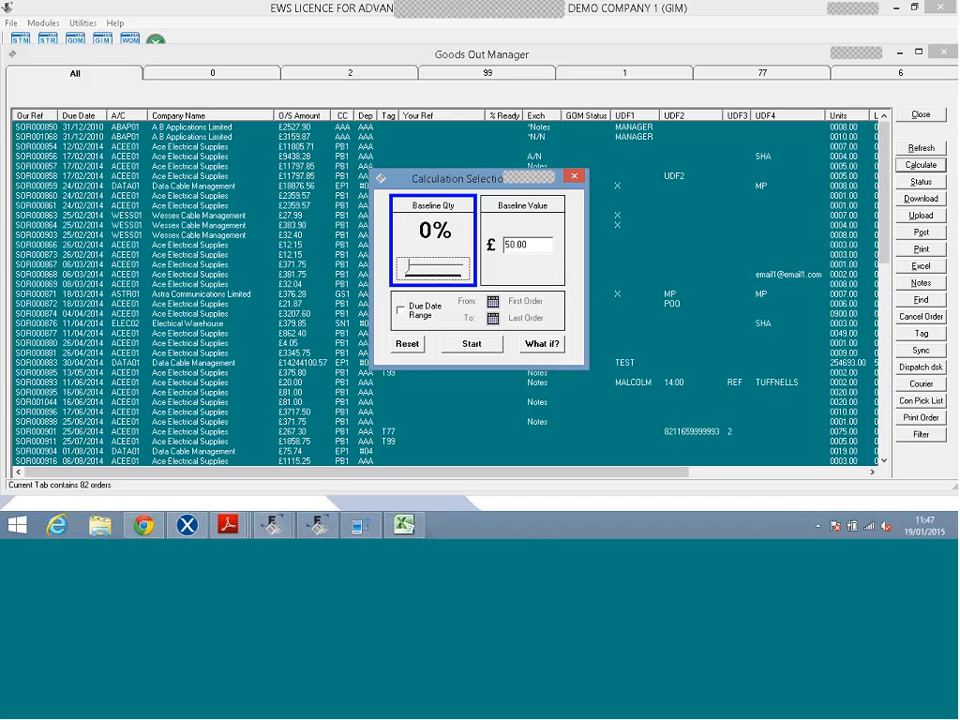
click(538, 223)
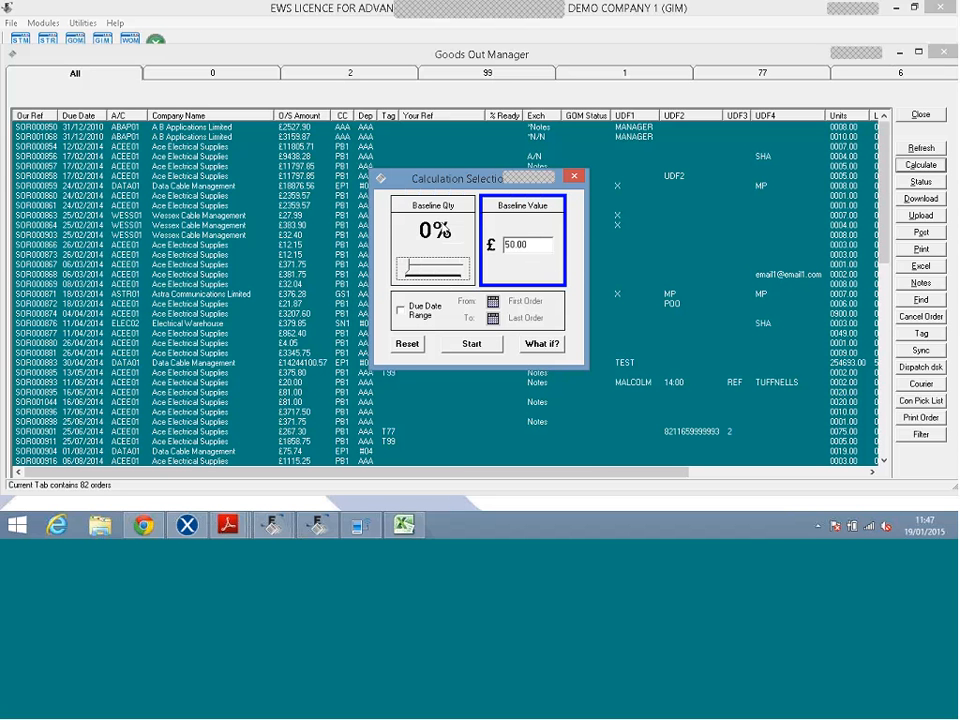
click(447, 232)
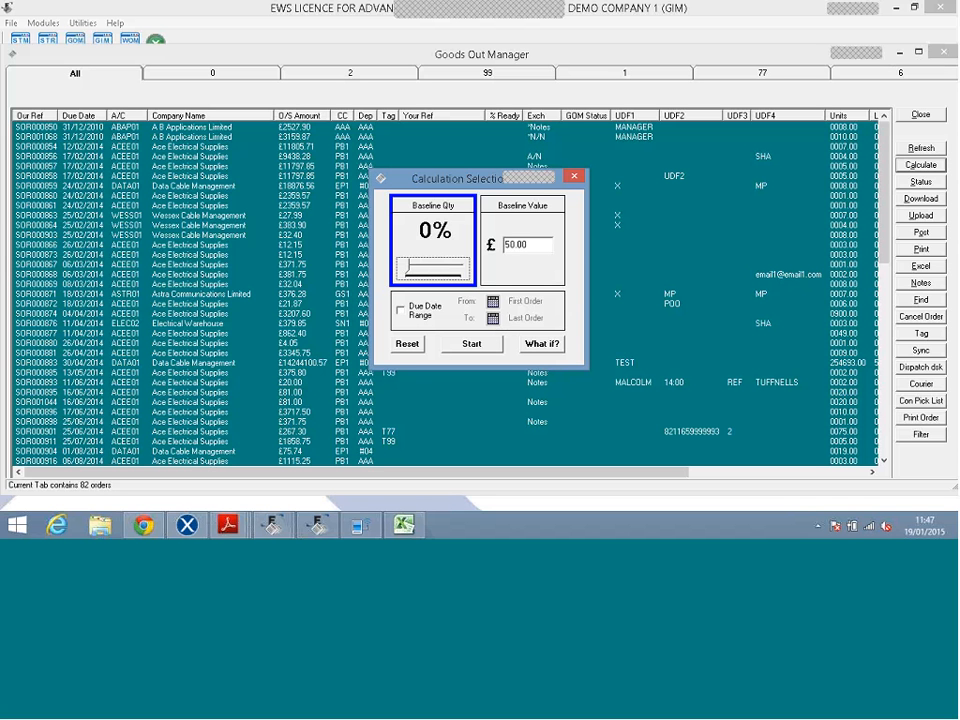
click(540, 343)
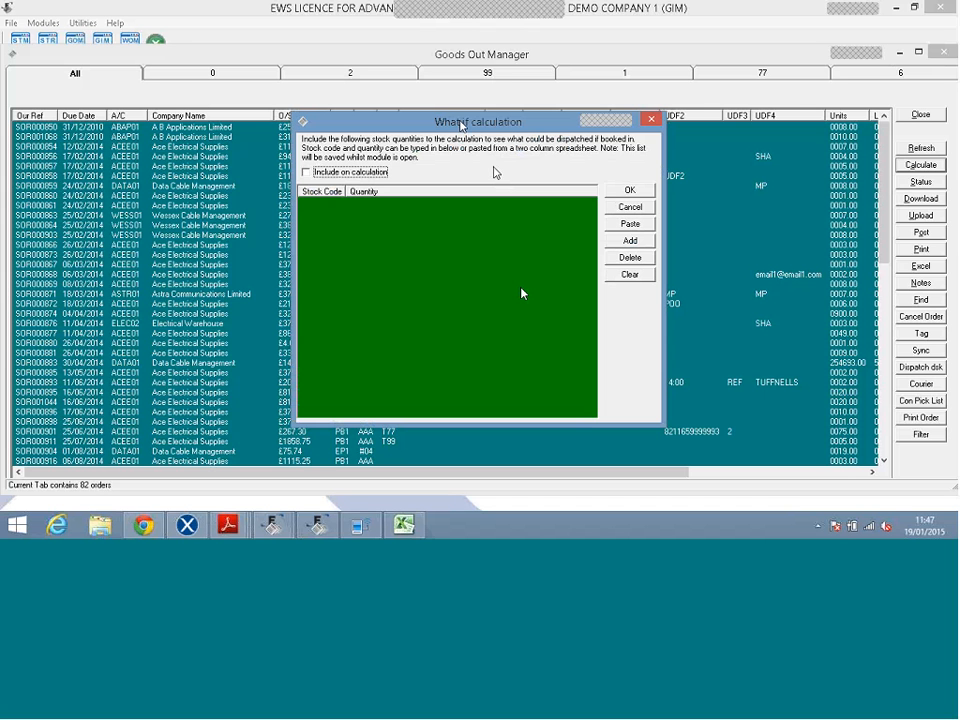
Cancel the What if list and start the calculation: 71 orders calculated, worth £328061.
drag(460, 125, 636, 172)
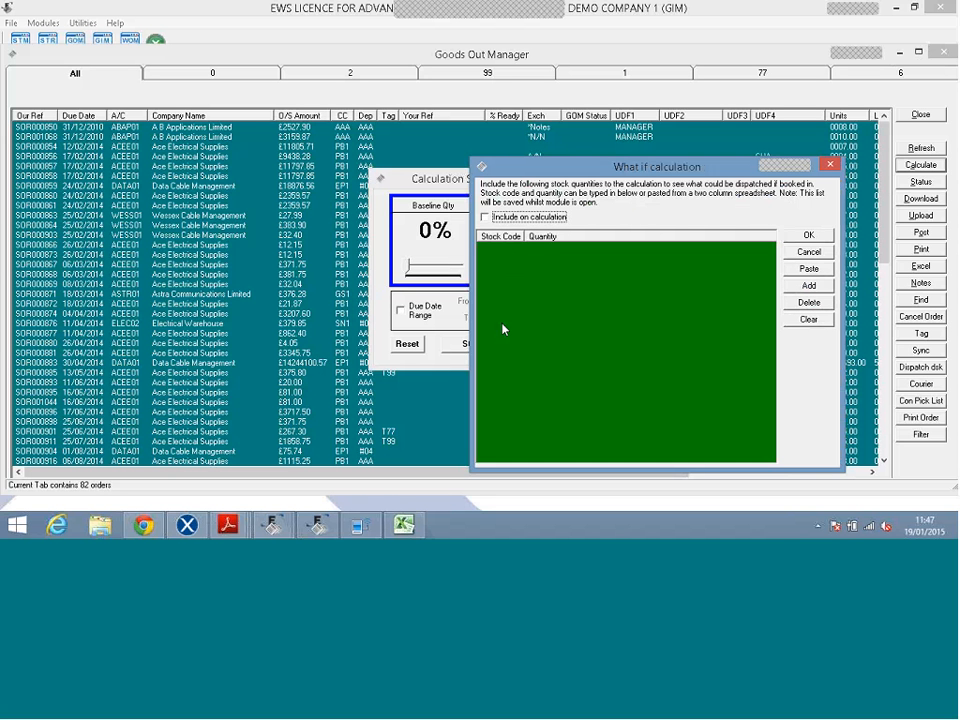
click(806, 251)
click(453, 346)
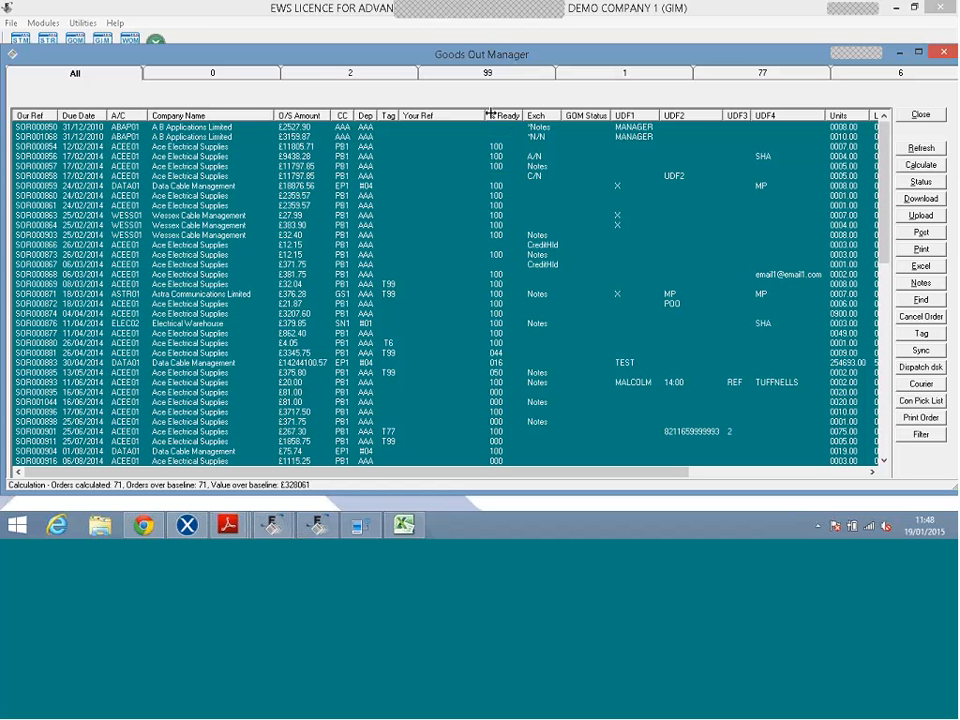
Sort orders by % Ready highest first, select SOR000874, then re-sort by Our Ref and scroll.
click(495, 115)
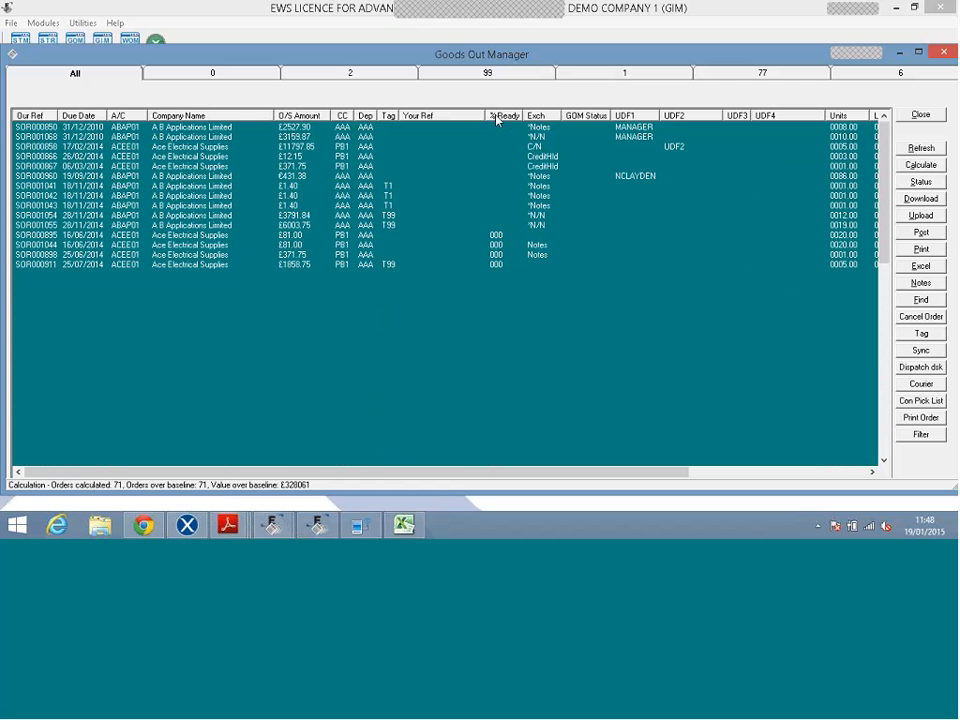
click(495, 115)
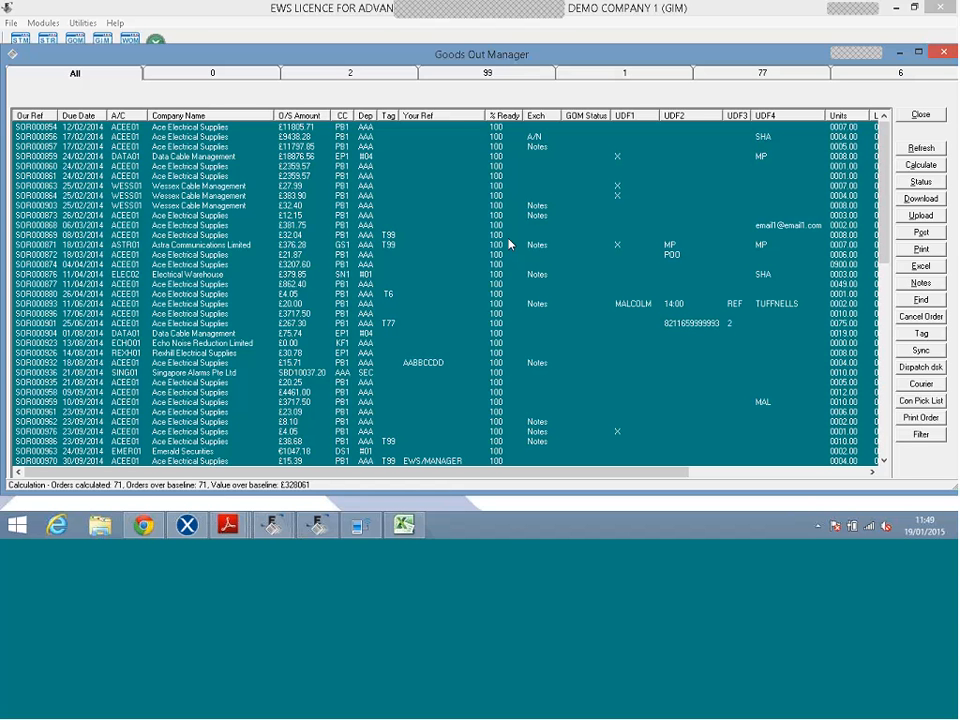
click(546, 266)
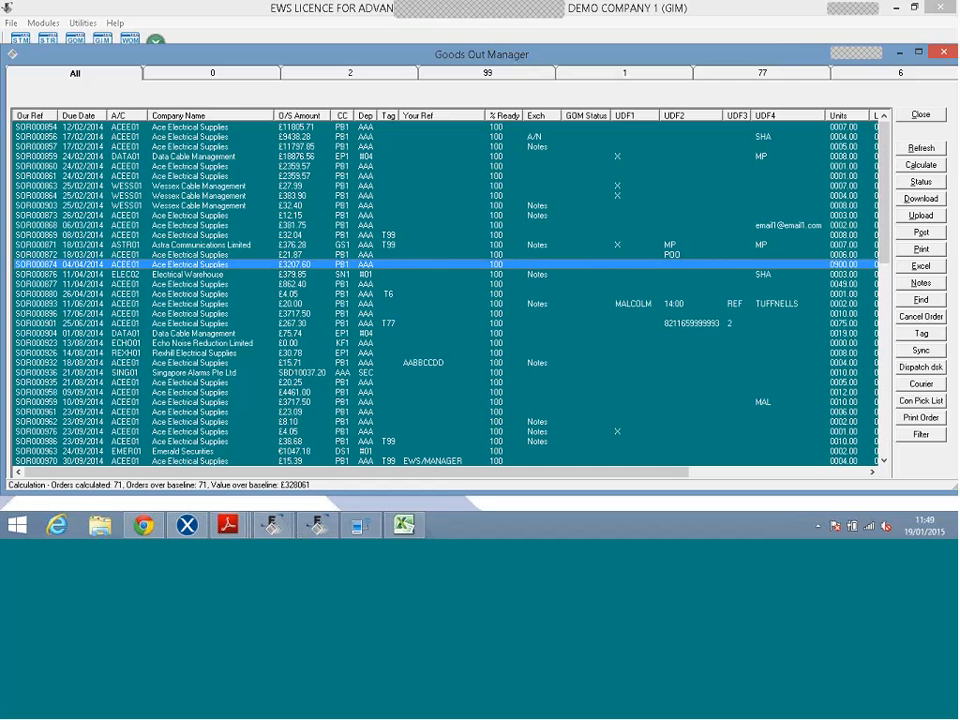
click(47, 117)
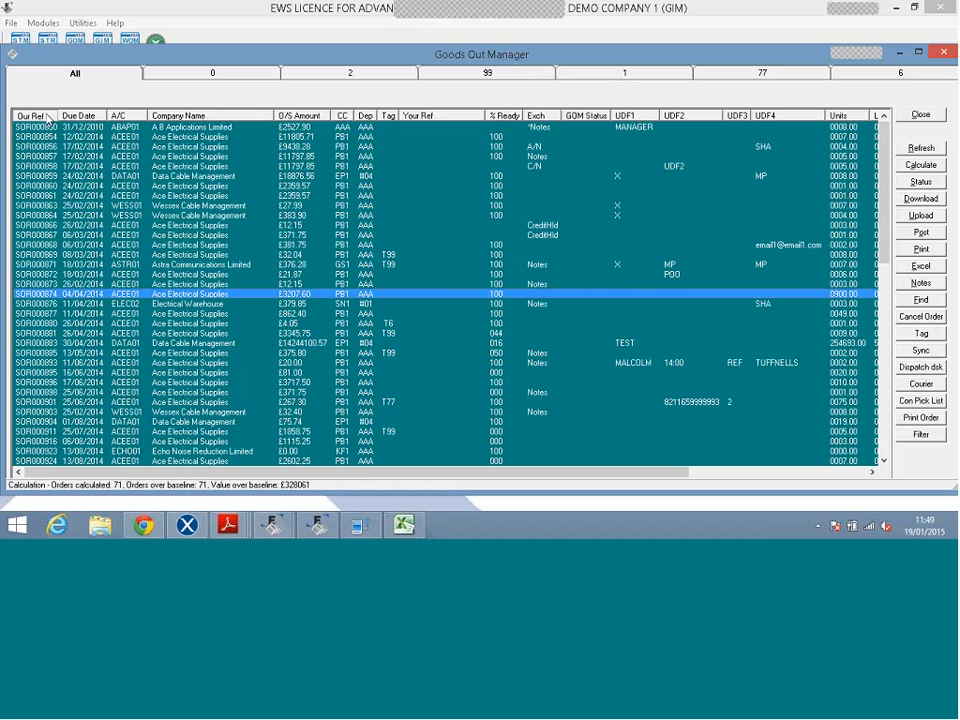
drag(884, 222, 878, 353)
Bring the Stock Transfer Manager emulator forward, sort orders by Our Ref, and select SOR001070 for Qwerty Keyboard Co.
click(360, 525)
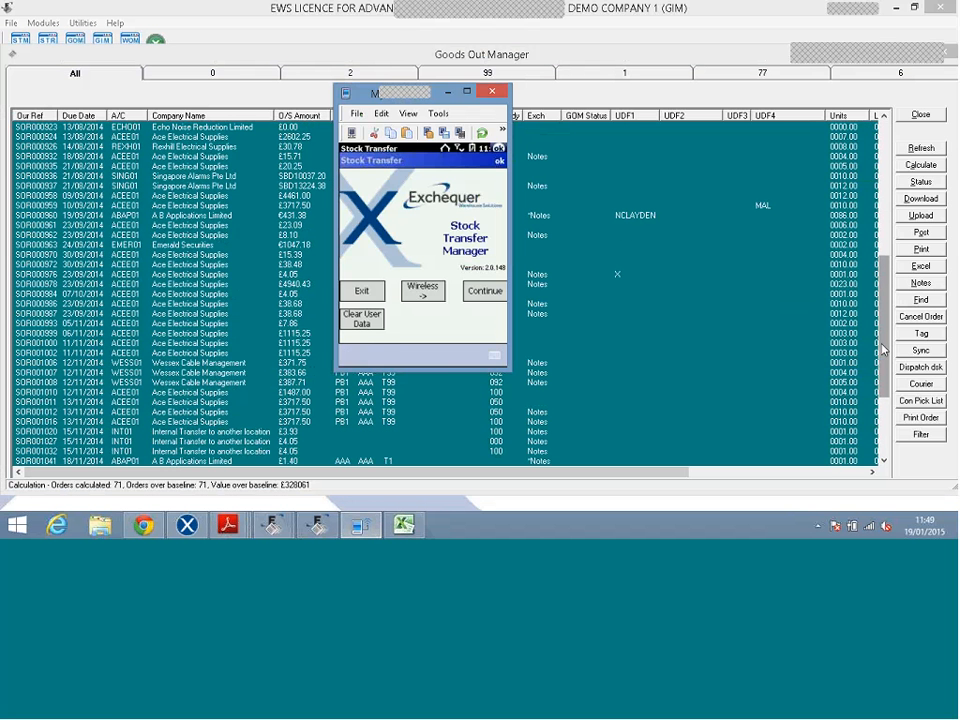
drag(883, 349, 884, 425)
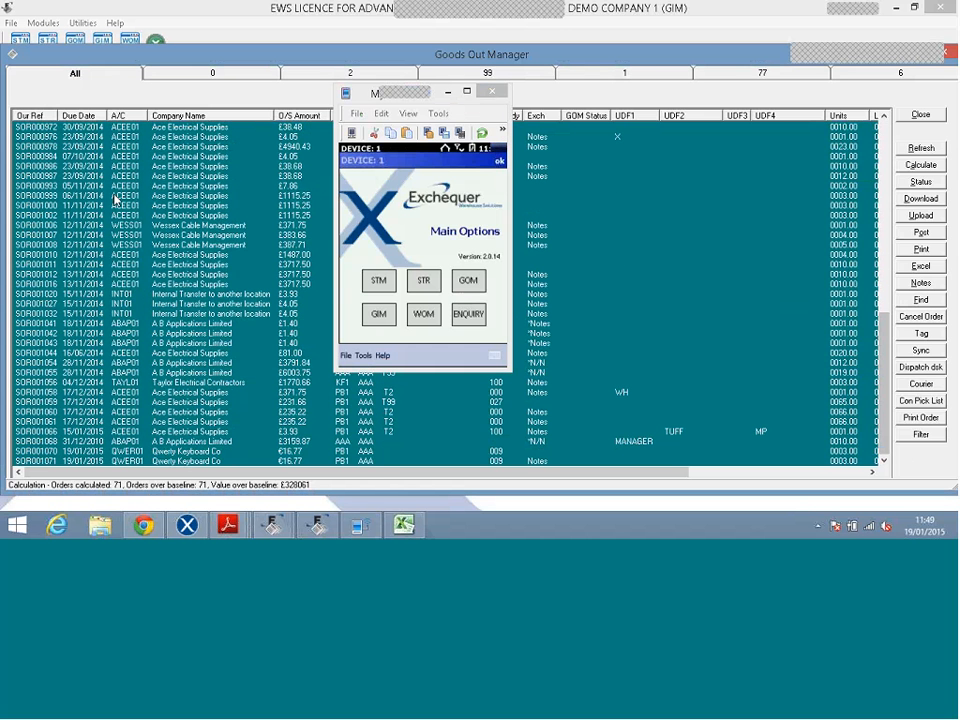
click(31, 116)
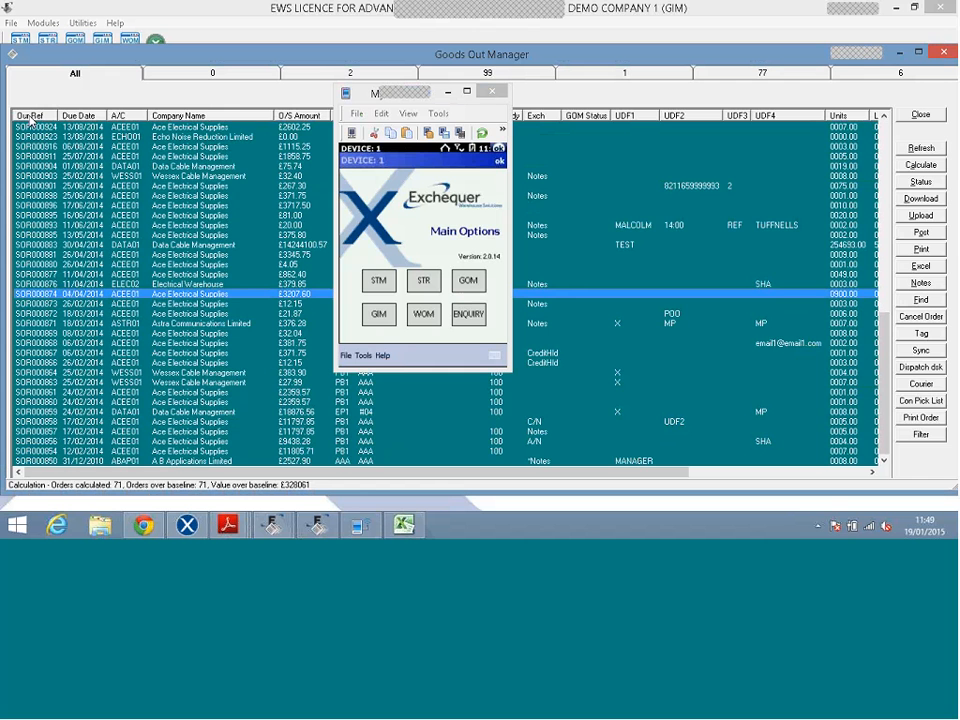
click(31, 116)
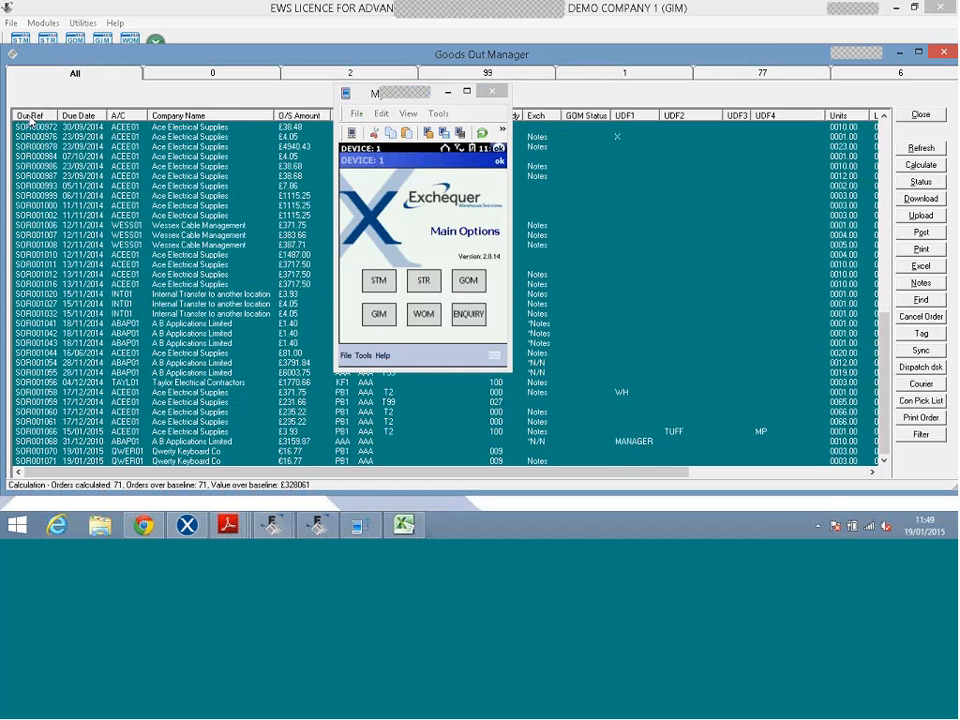
click(31, 116)
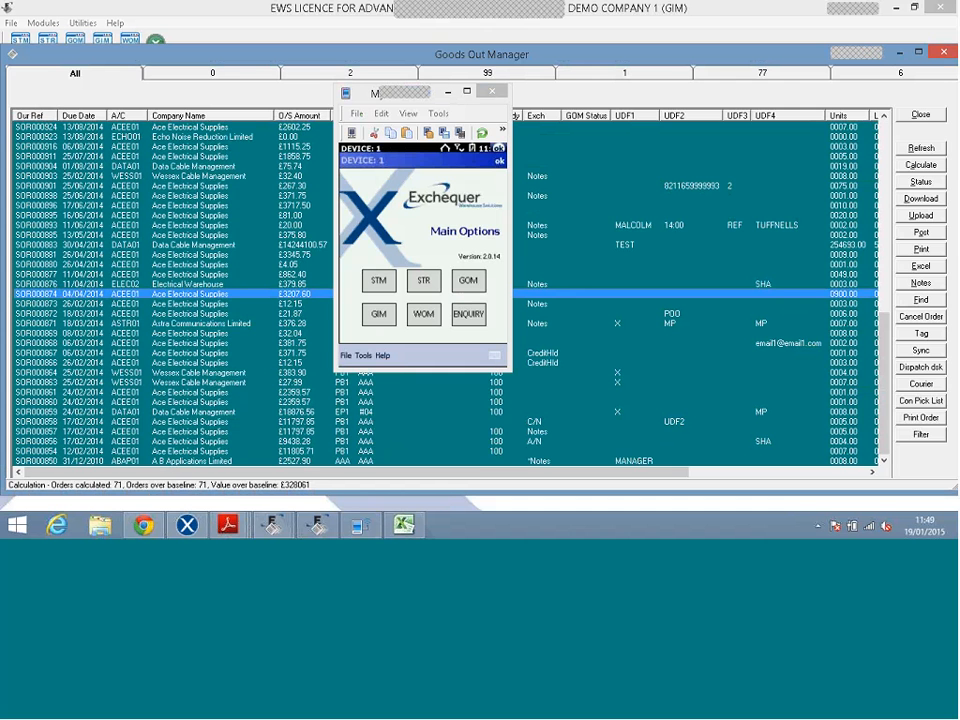
click(41, 119)
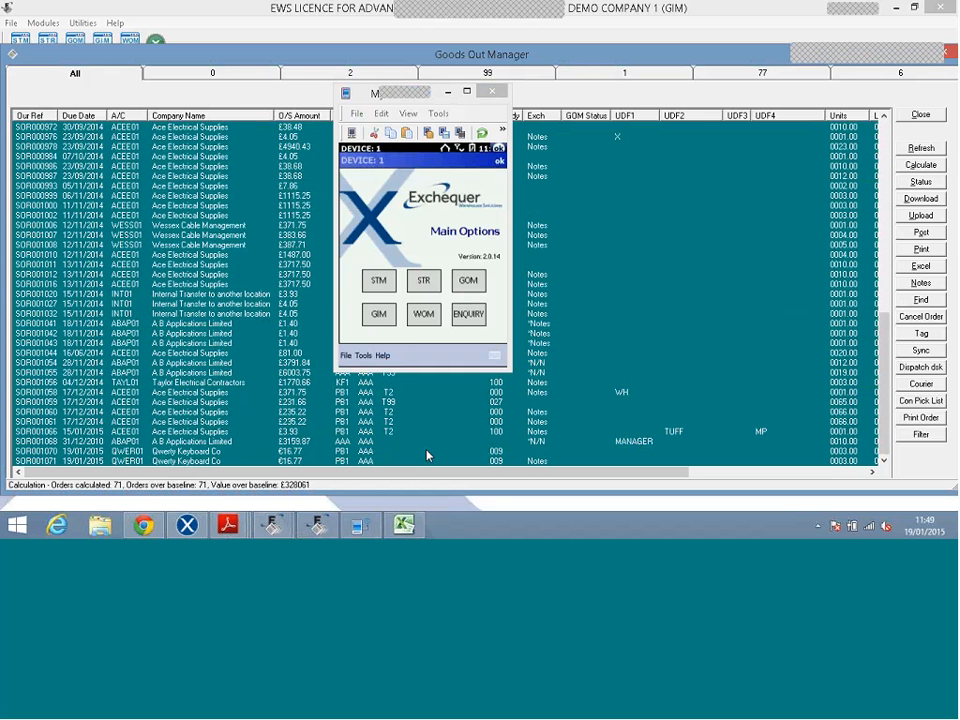
click(427, 453)
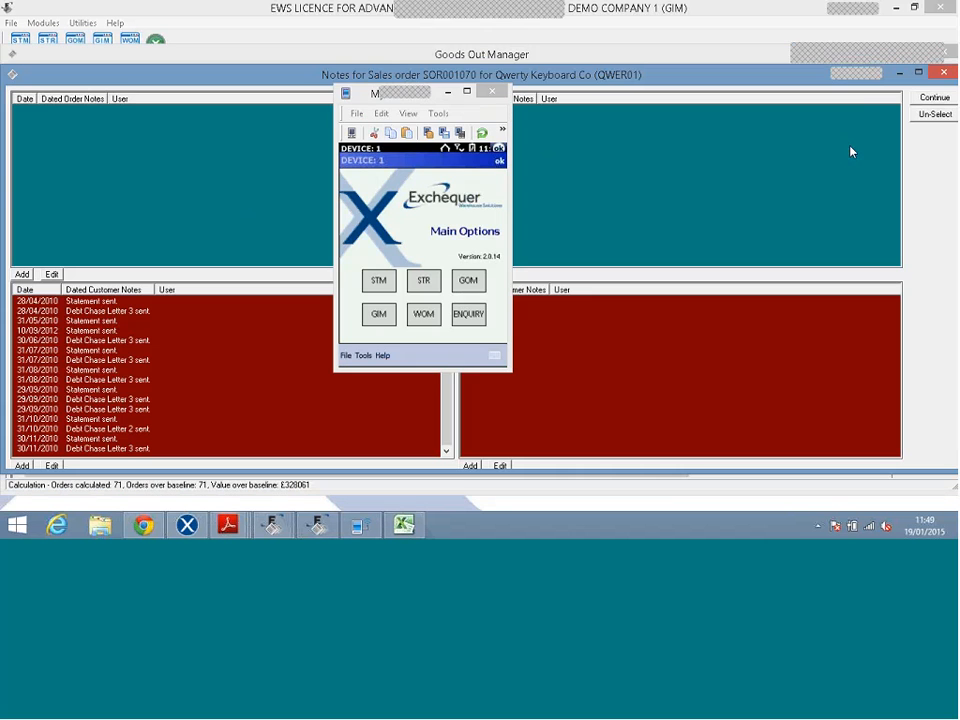
Minimise the emulator and continue past the notes to download SOR001070 as AWAIT PACKING.
click(445, 92)
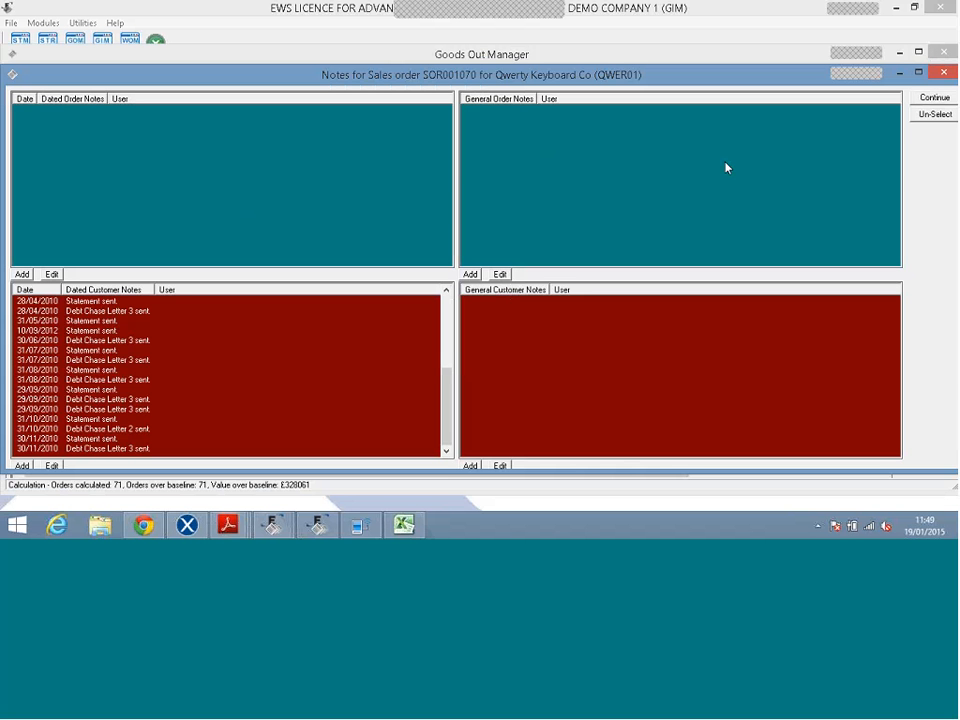
click(935, 98)
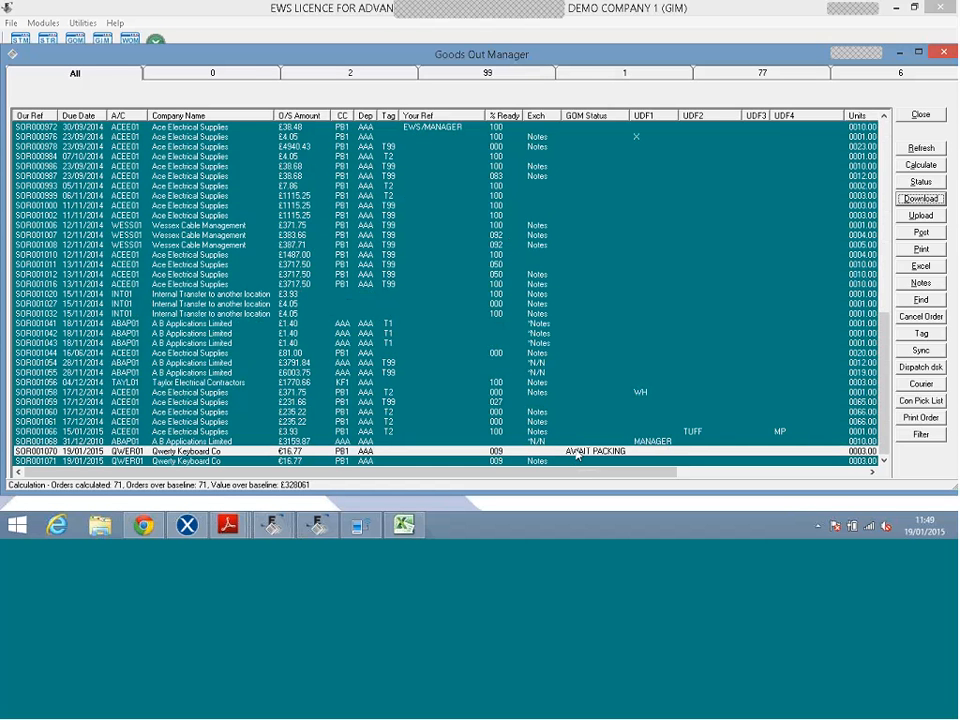
With SOR001070 highlighted, launch GOM on the handheld emulator, log in and open Wireless.
click(577, 451)
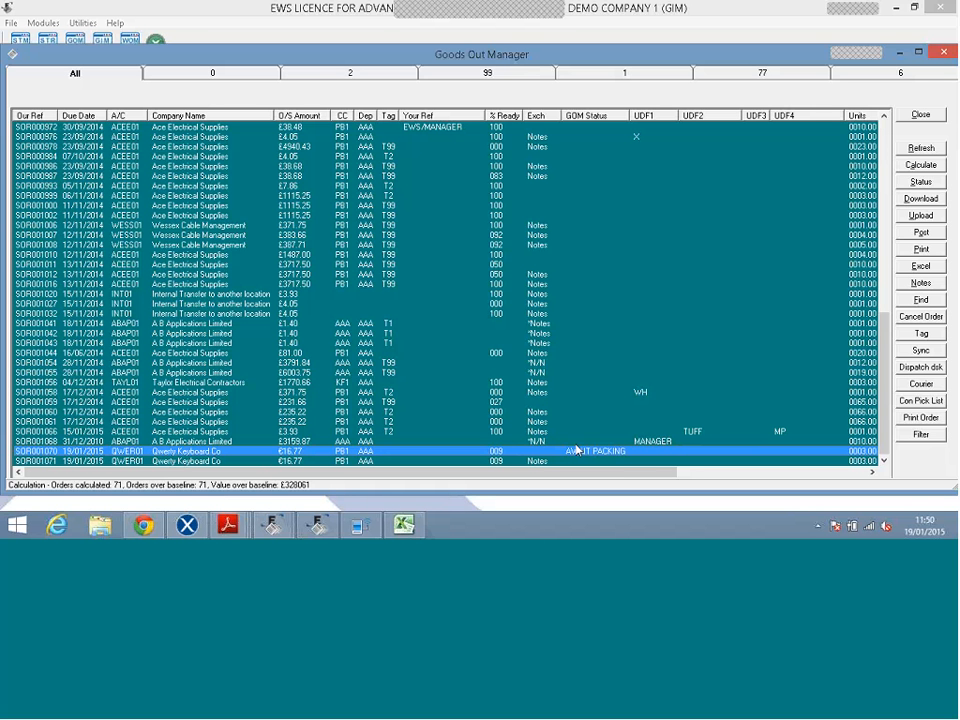
click(358, 523)
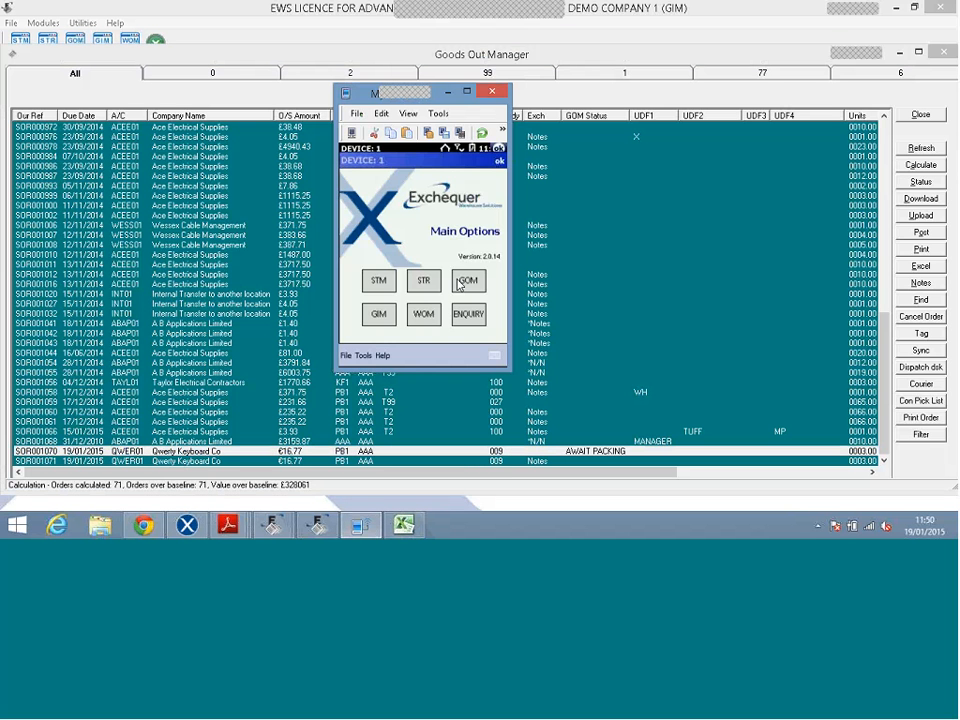
click(460, 285)
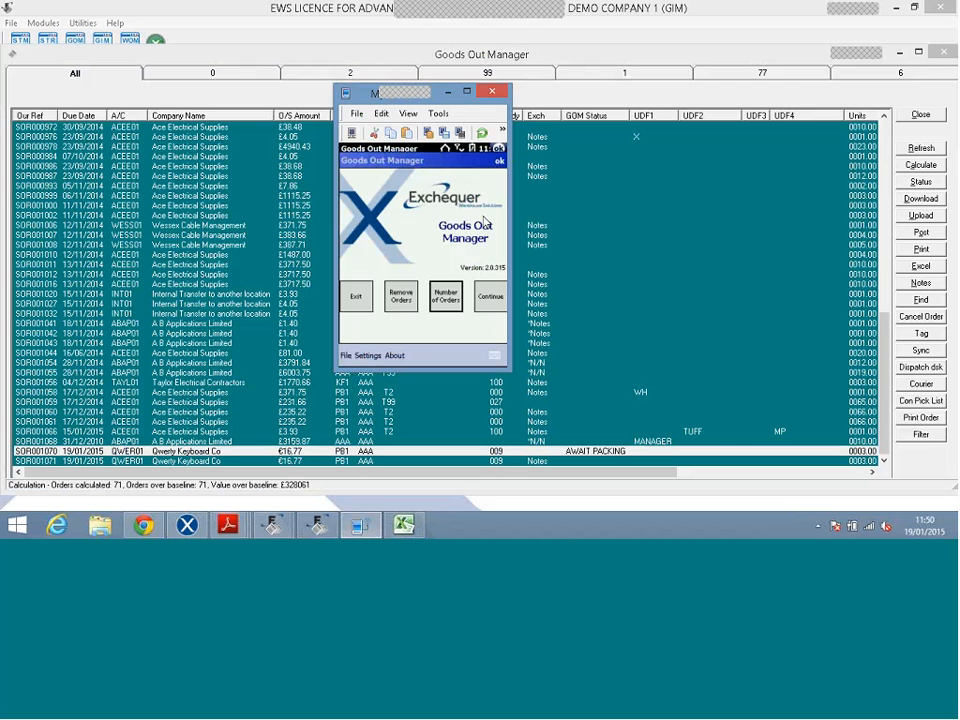
click(483, 306)
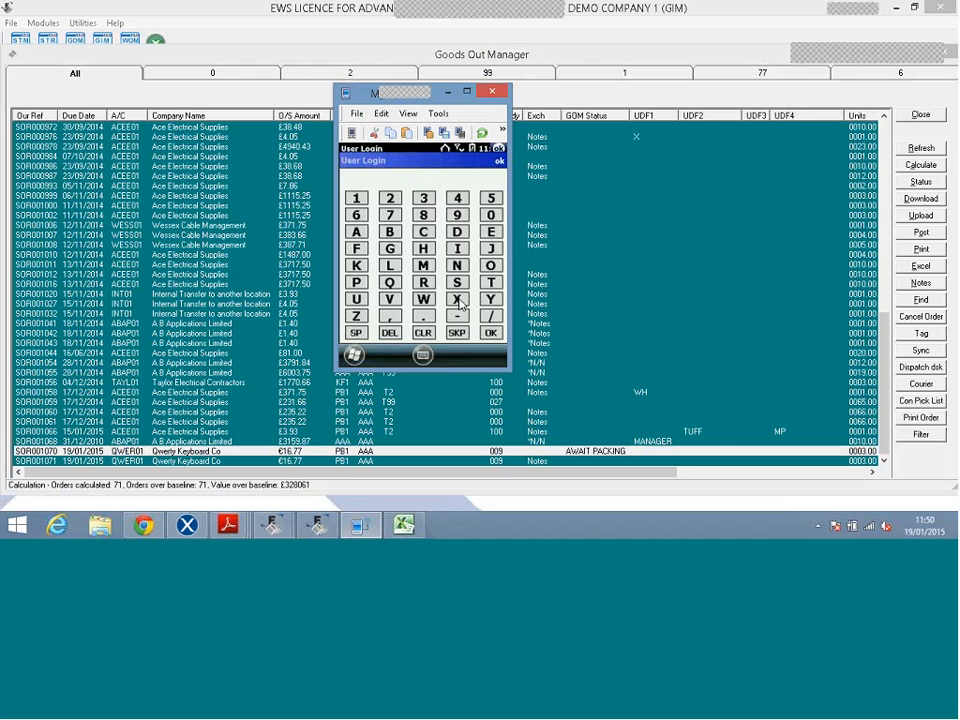
click(457, 300)
click(491, 333)
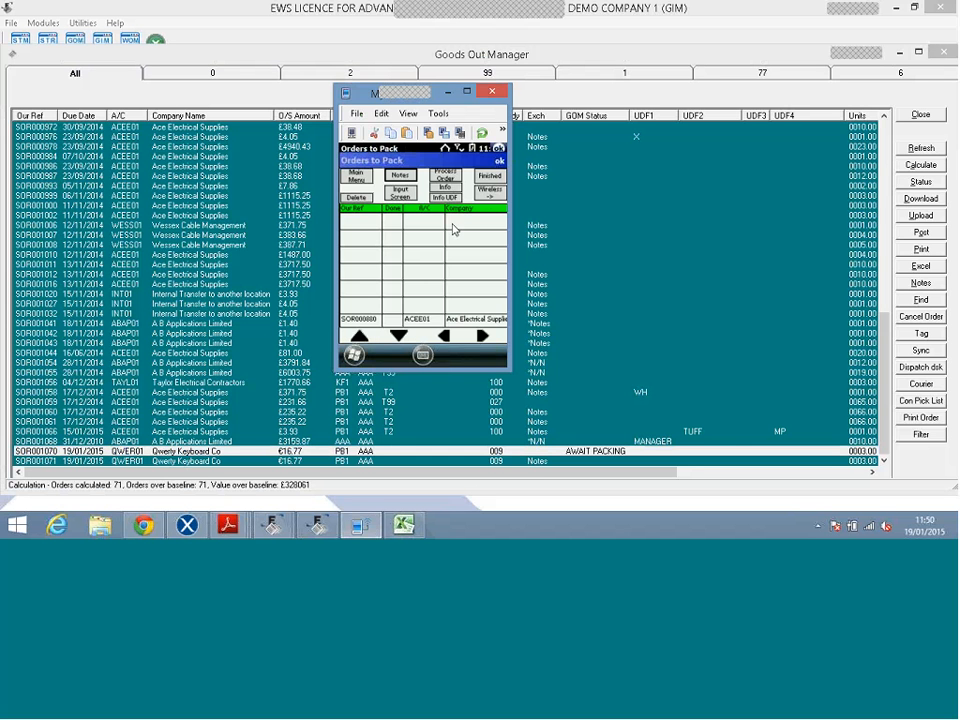
click(487, 200)
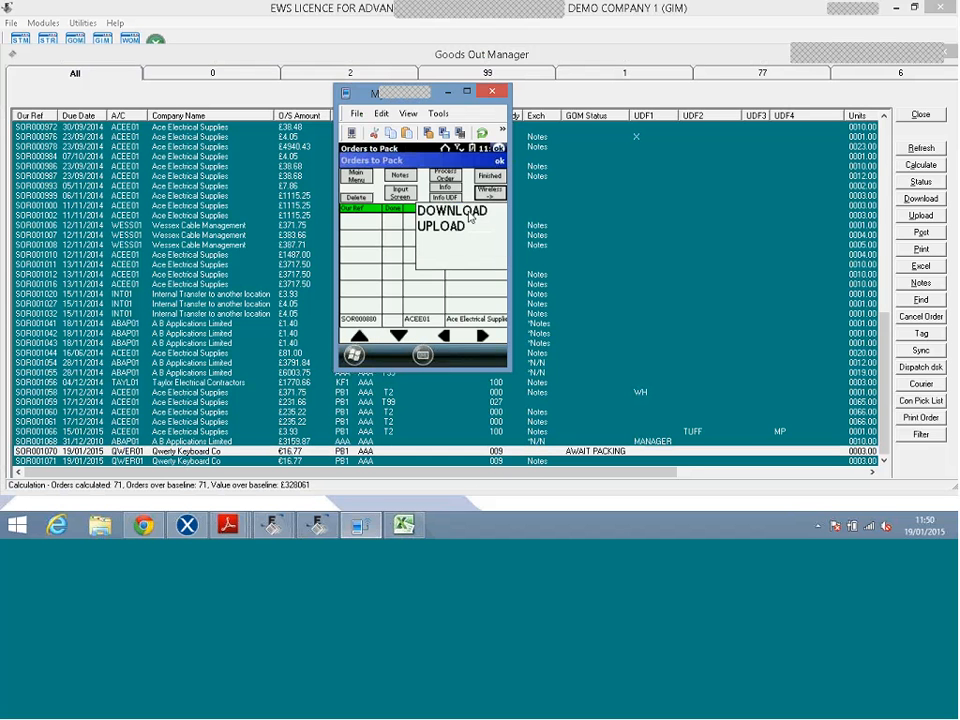
Download order SOR001070 to the handheld from the Our Ref-sorted list, confirming with Yes.
click(470, 211)
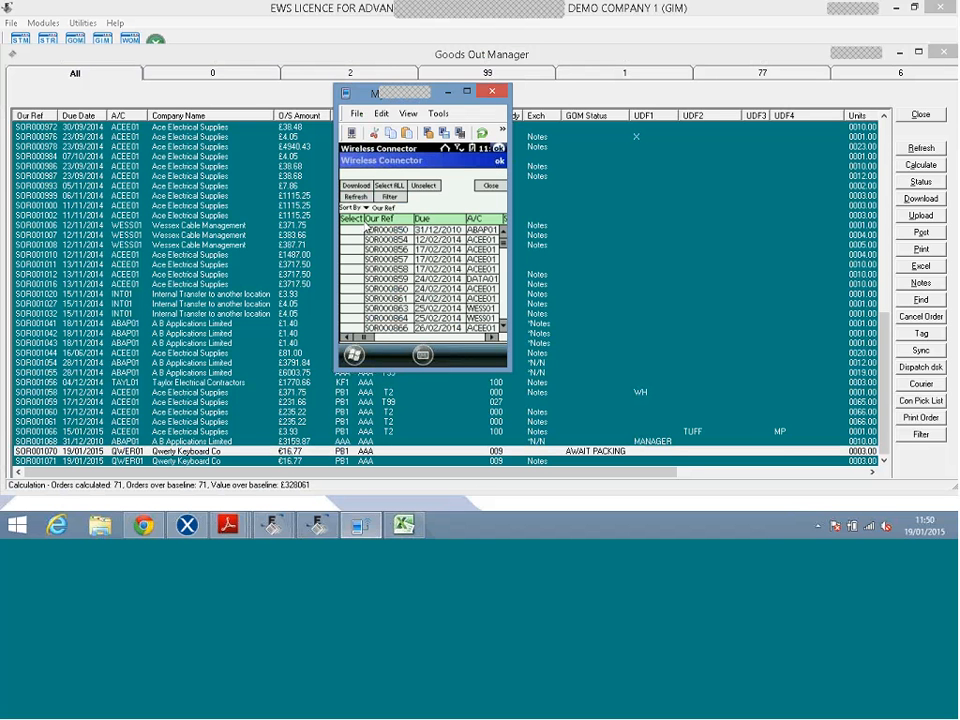
click(371, 221)
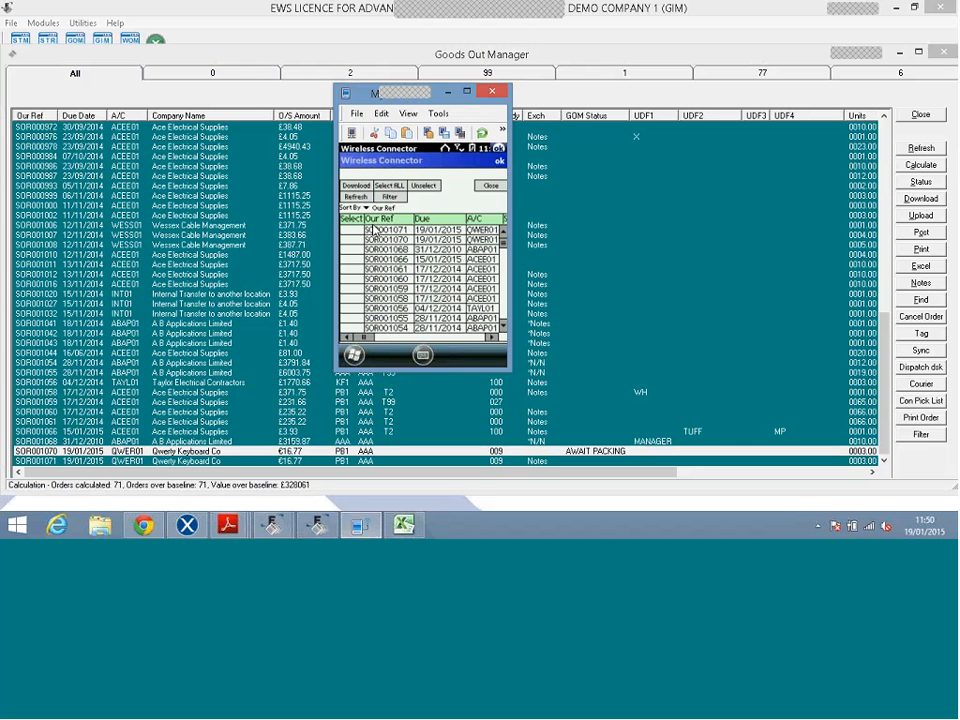
click(384, 242)
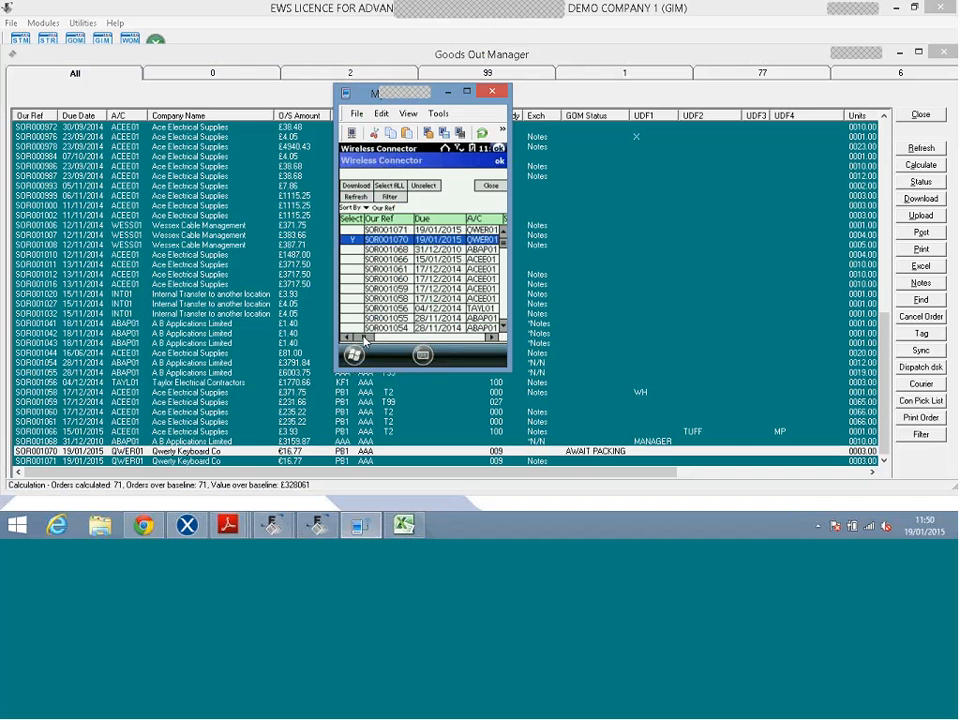
drag(372, 341, 378, 342)
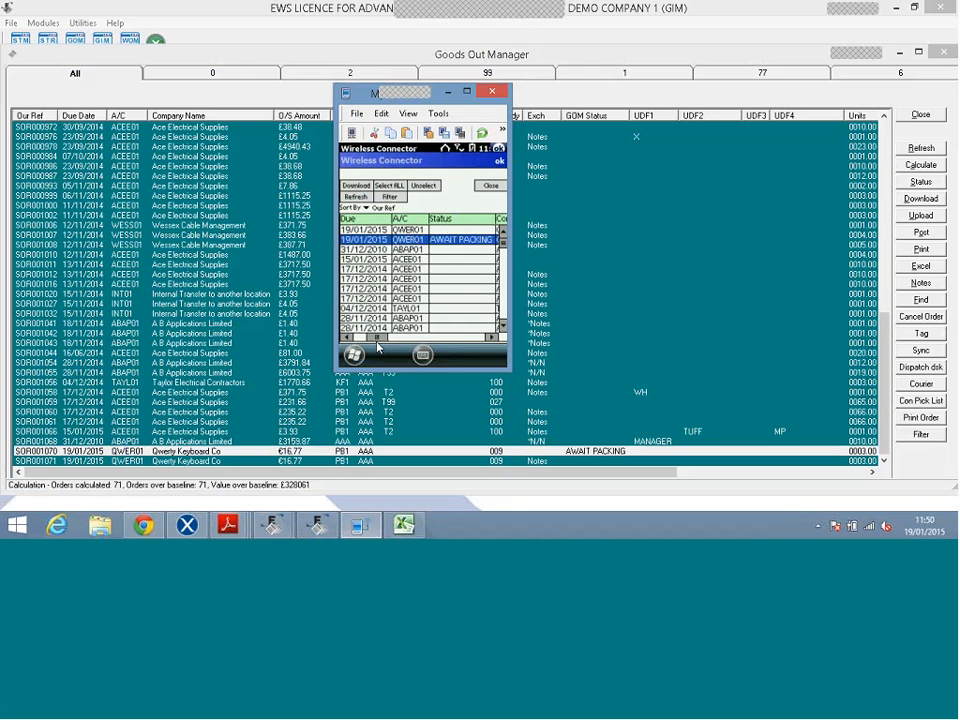
click(350, 338)
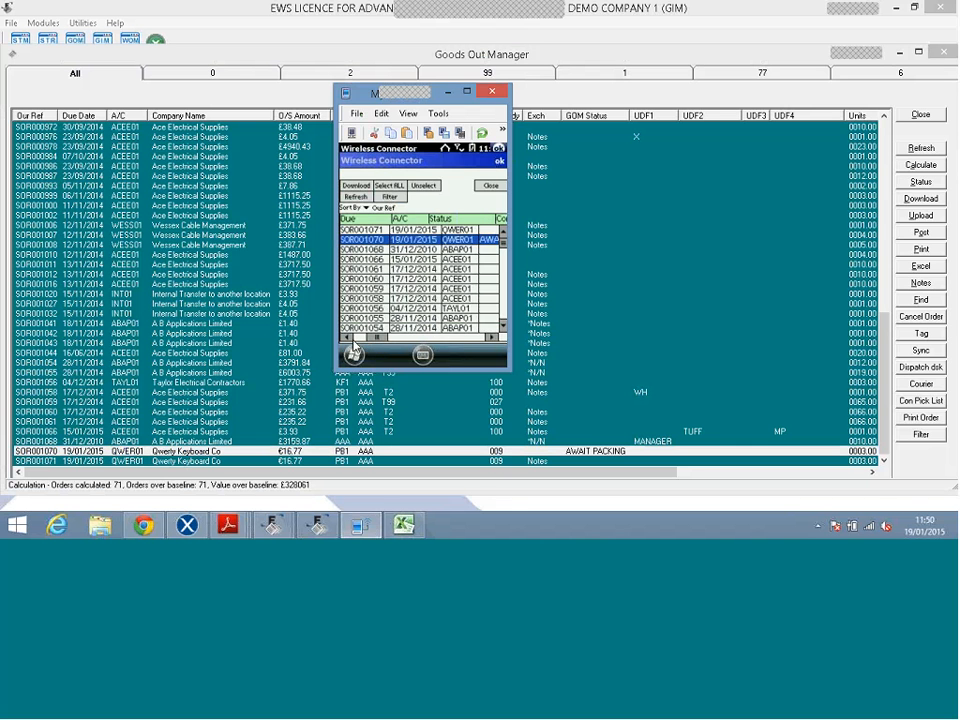
click(350, 338)
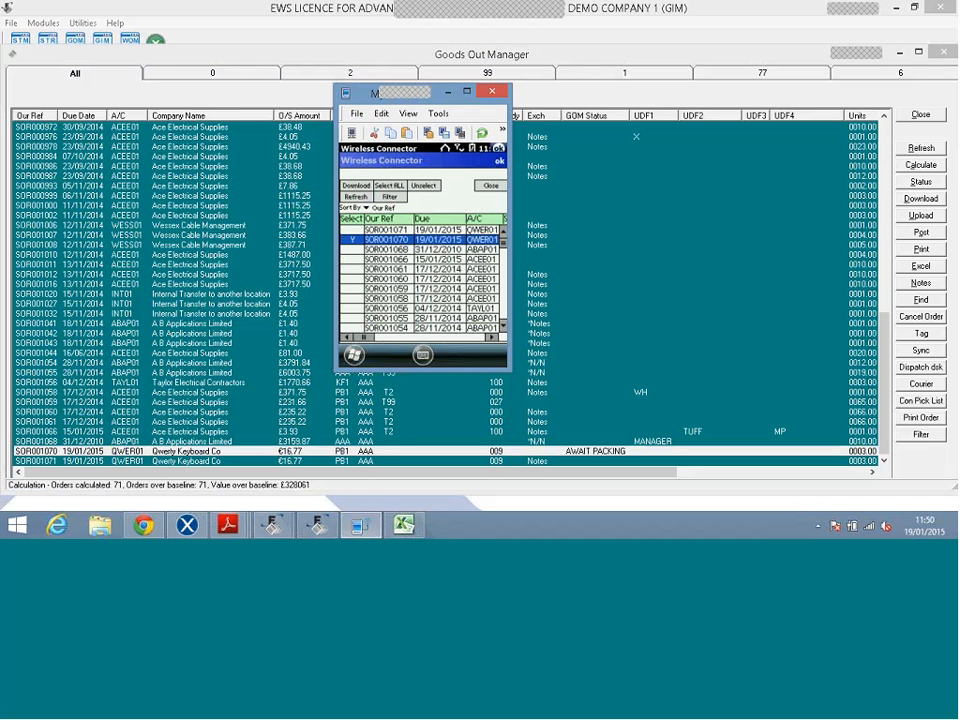
click(356, 185)
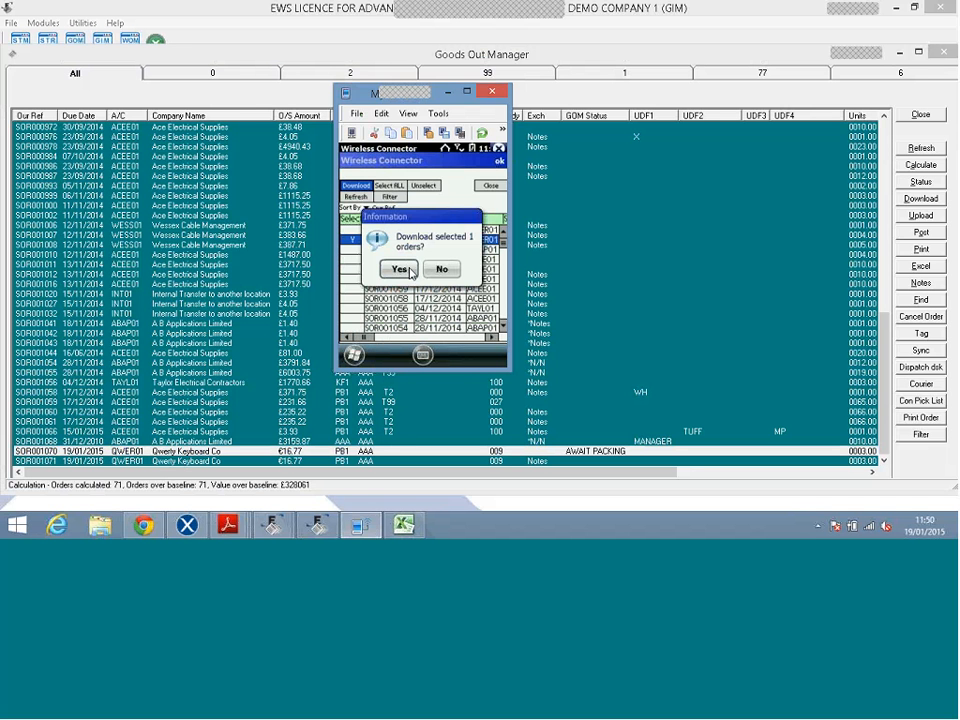
click(400, 269)
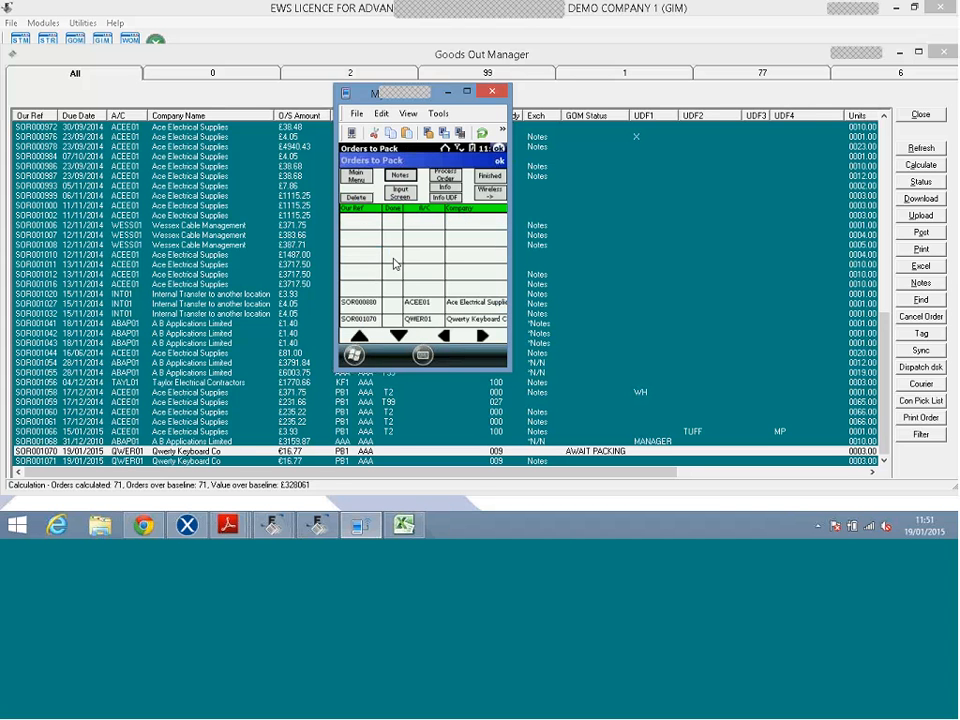
click(397, 328)
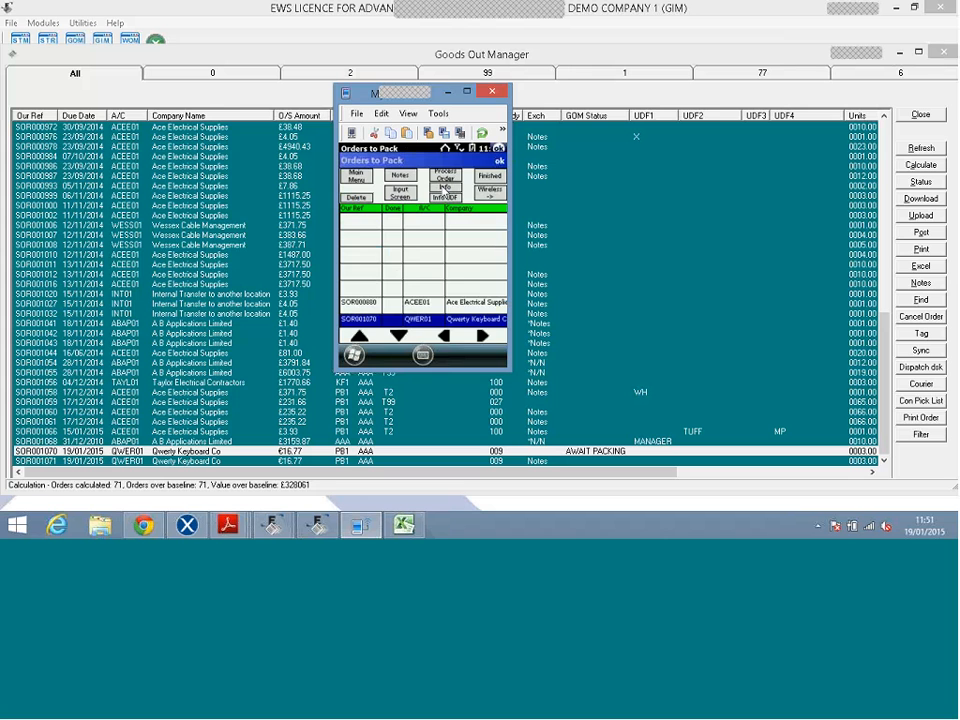
click(441, 186)
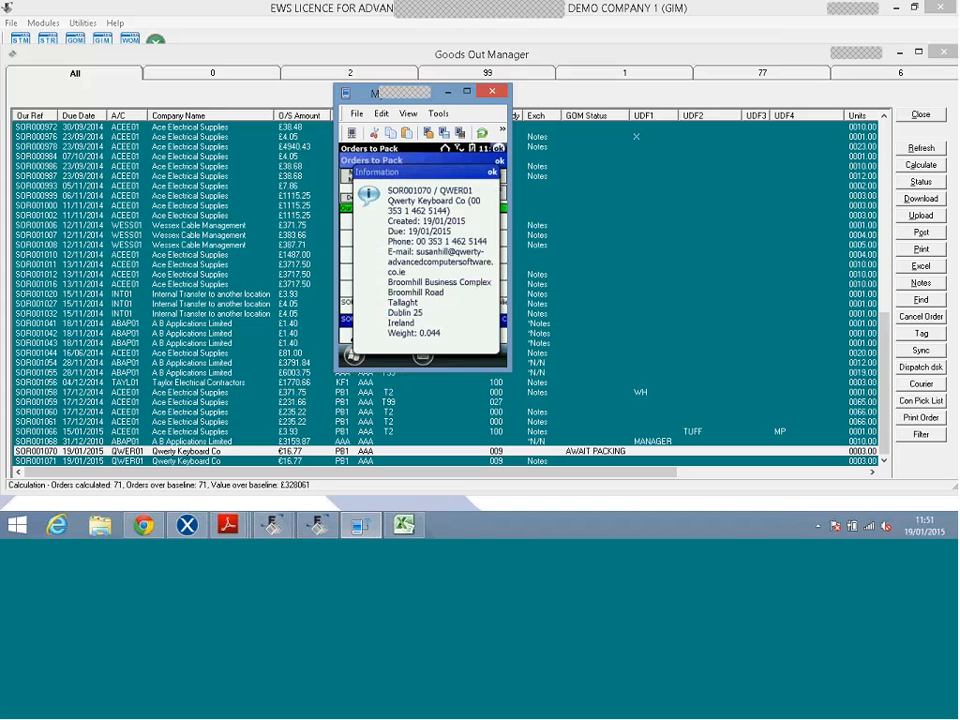
click(492, 172)
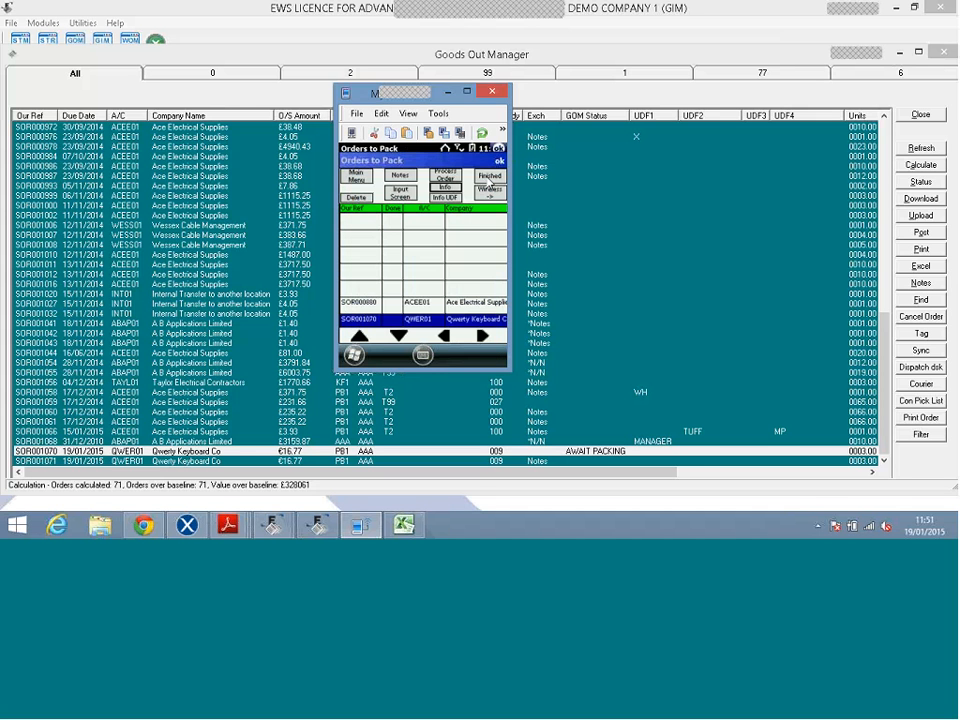
Process SOR001070 from the handheld's Orders to Pack screen to show its battery lines.
click(446, 177)
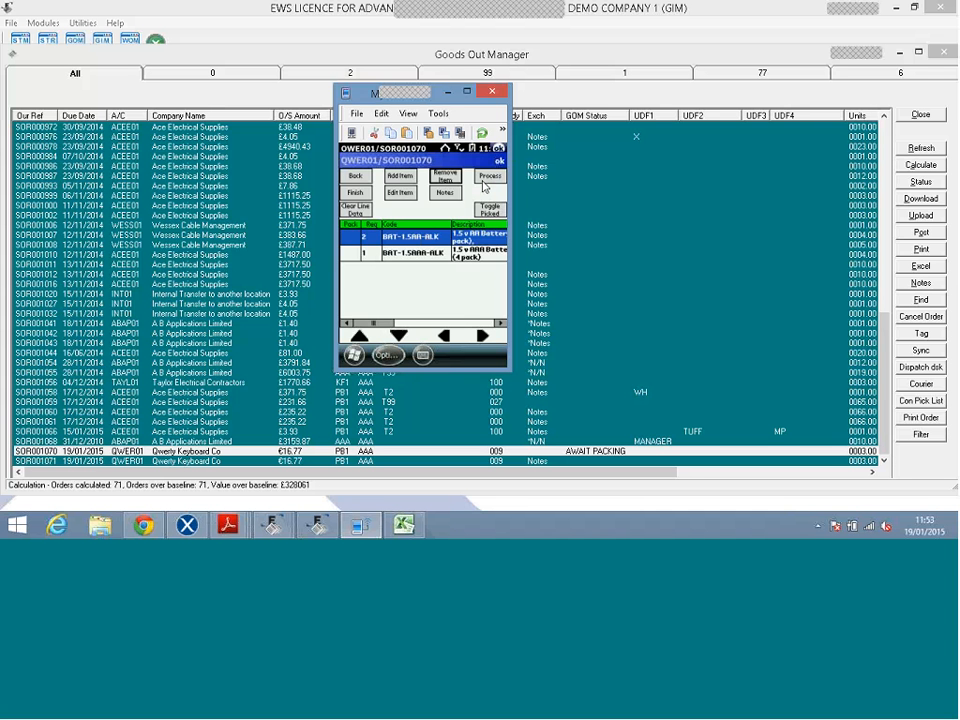
Record 2 × BAT-1.5AA-ALK and 1 × BAT-1.5AAA-ALK as picked, then choose Finish.
click(486, 180)
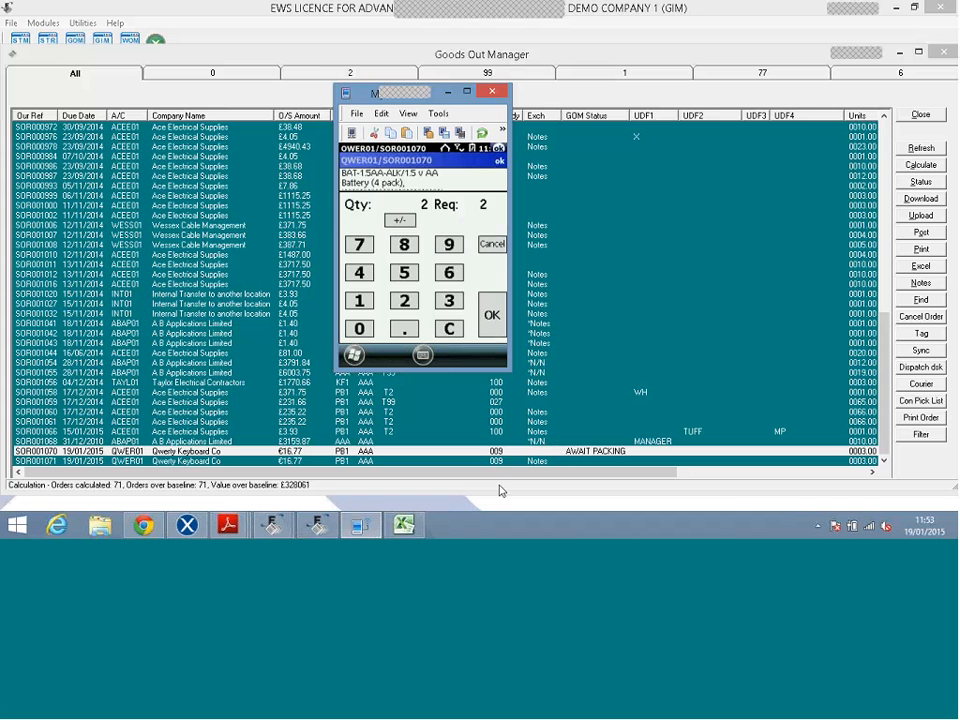
click(490, 312)
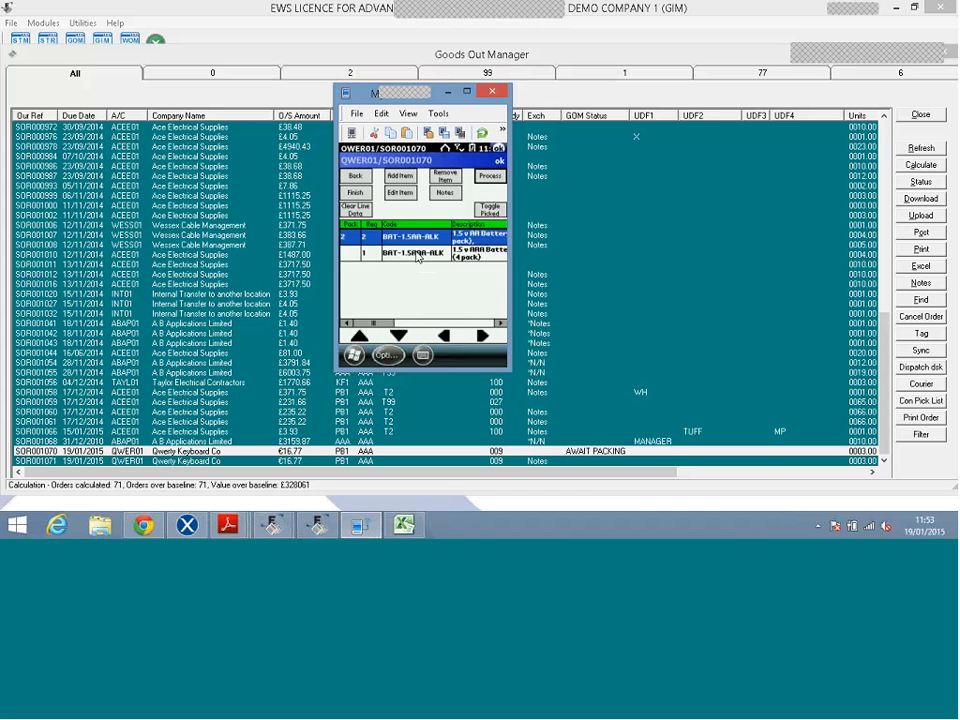
click(418, 256)
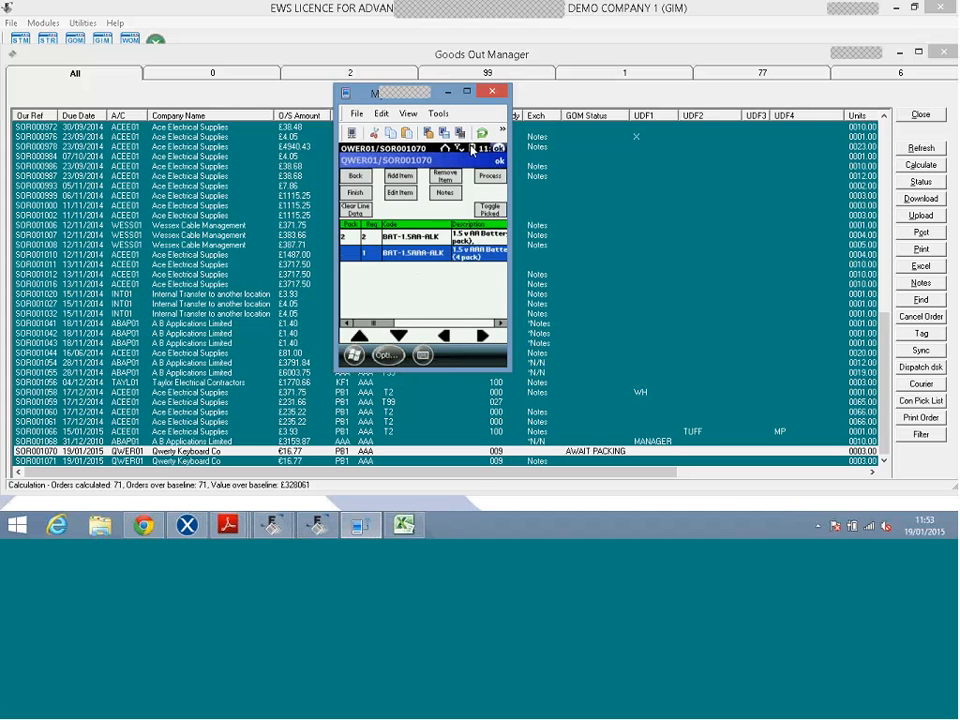
double_click(440, 249)
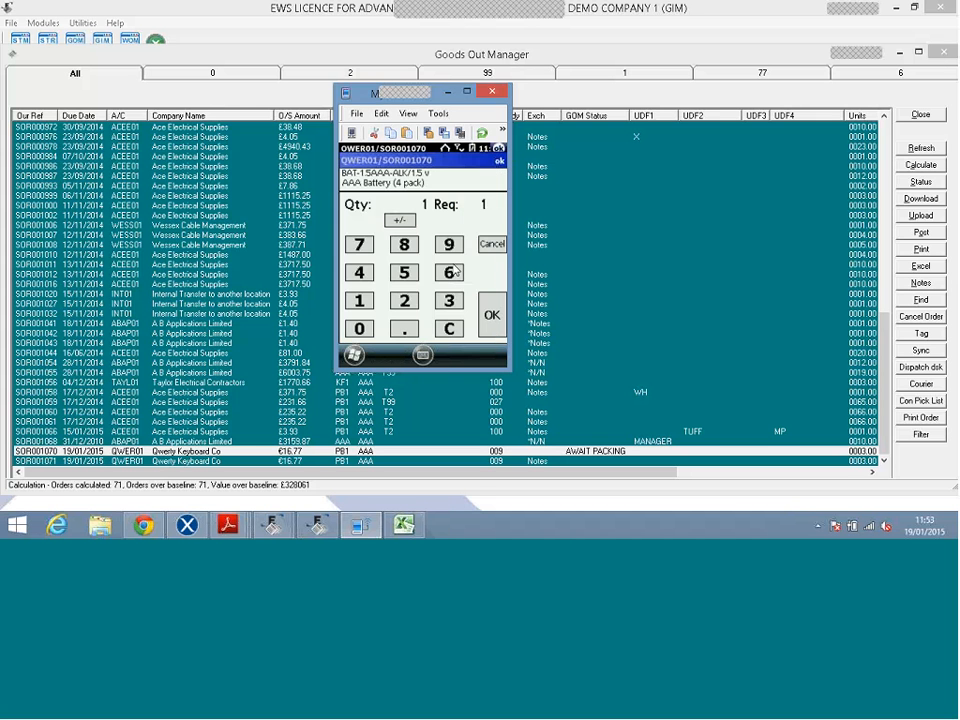
click(494, 334)
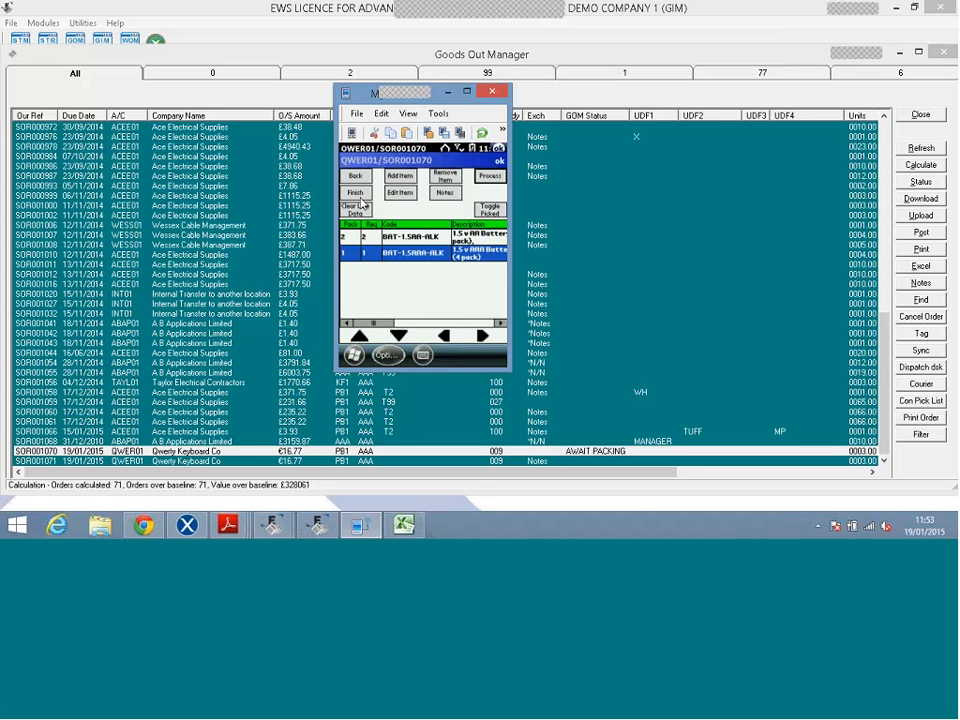
click(356, 194)
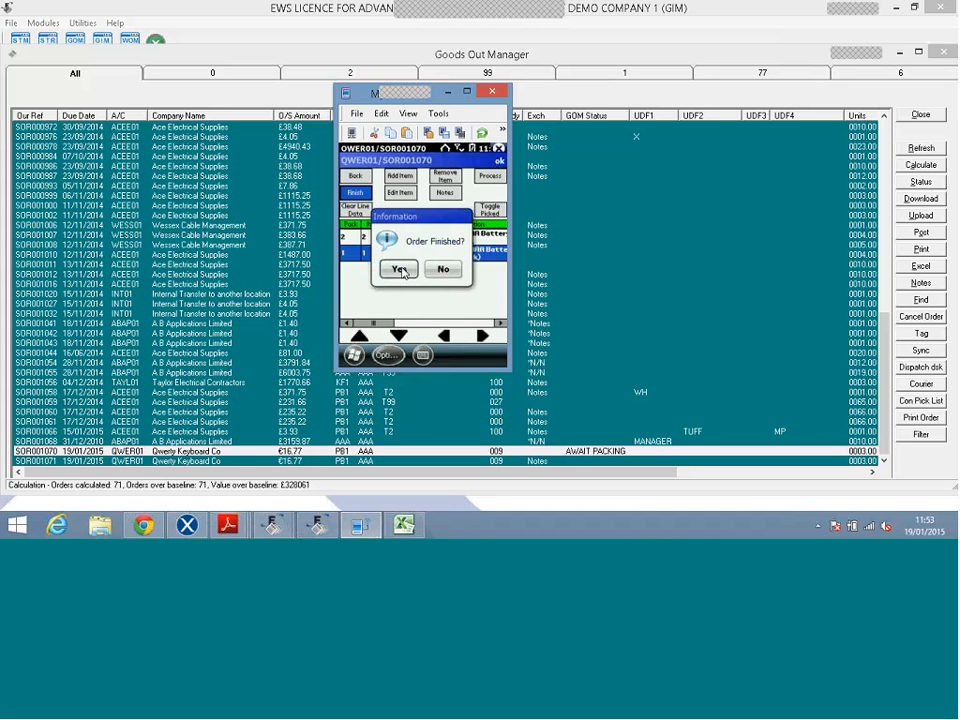
Confirm SOR001070 finished, upload it wirelessly to the server, and minimise the emulator.
click(400, 270)
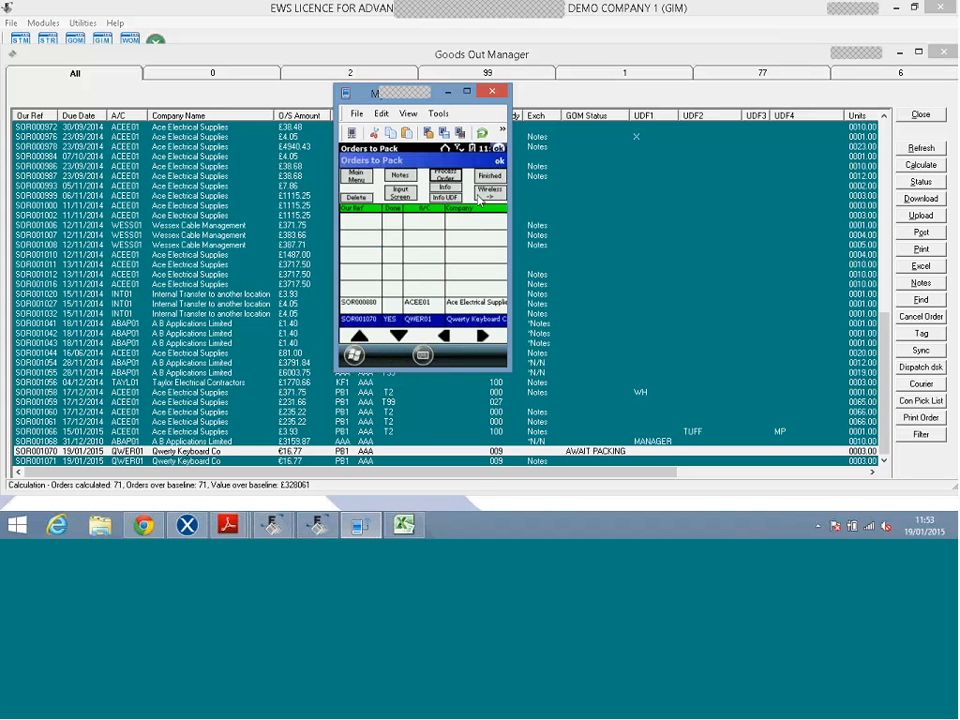
click(479, 200)
click(450, 227)
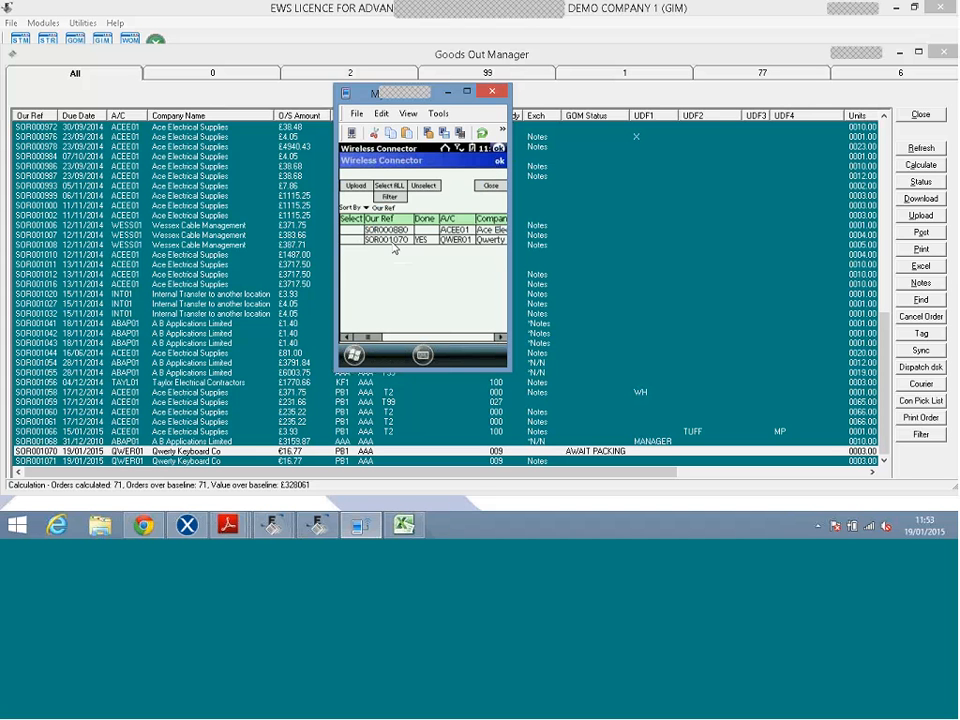
click(394, 241)
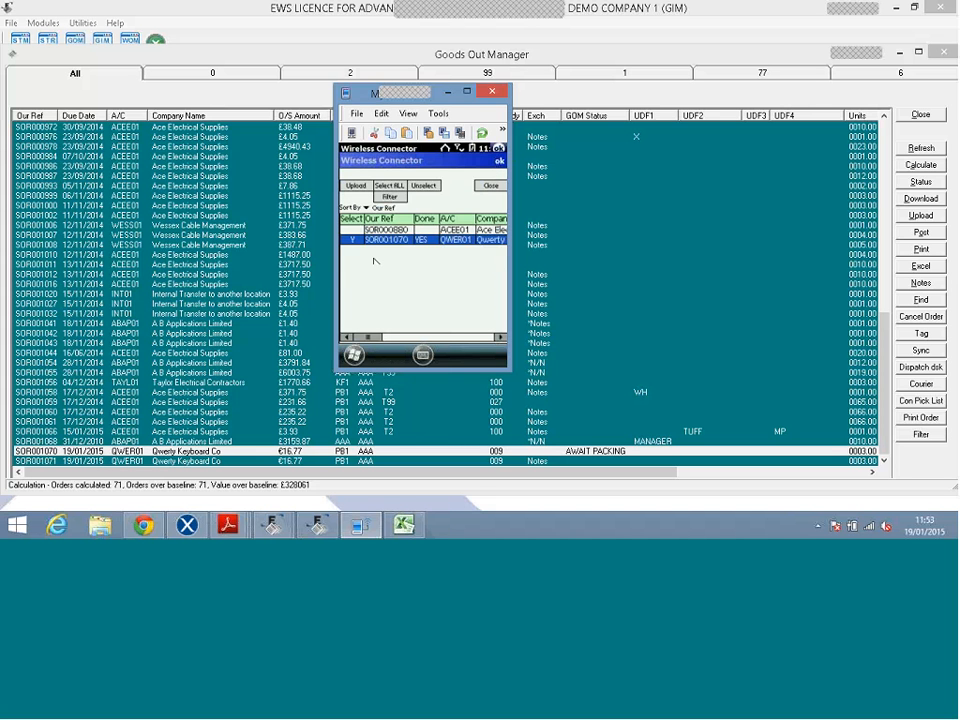
click(356, 186)
click(400, 269)
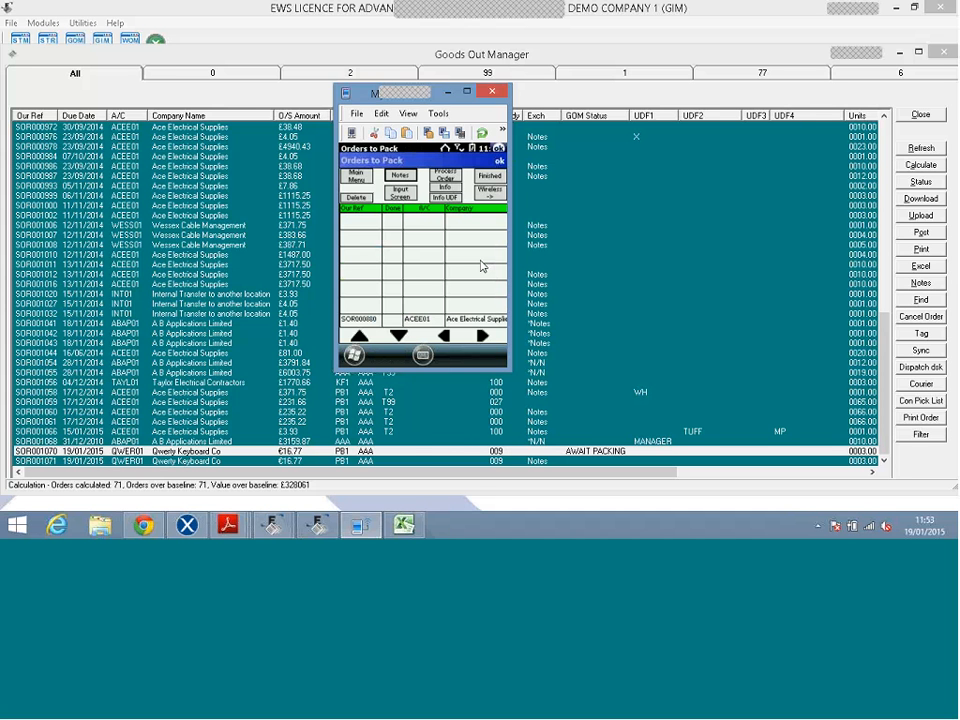
click(448, 92)
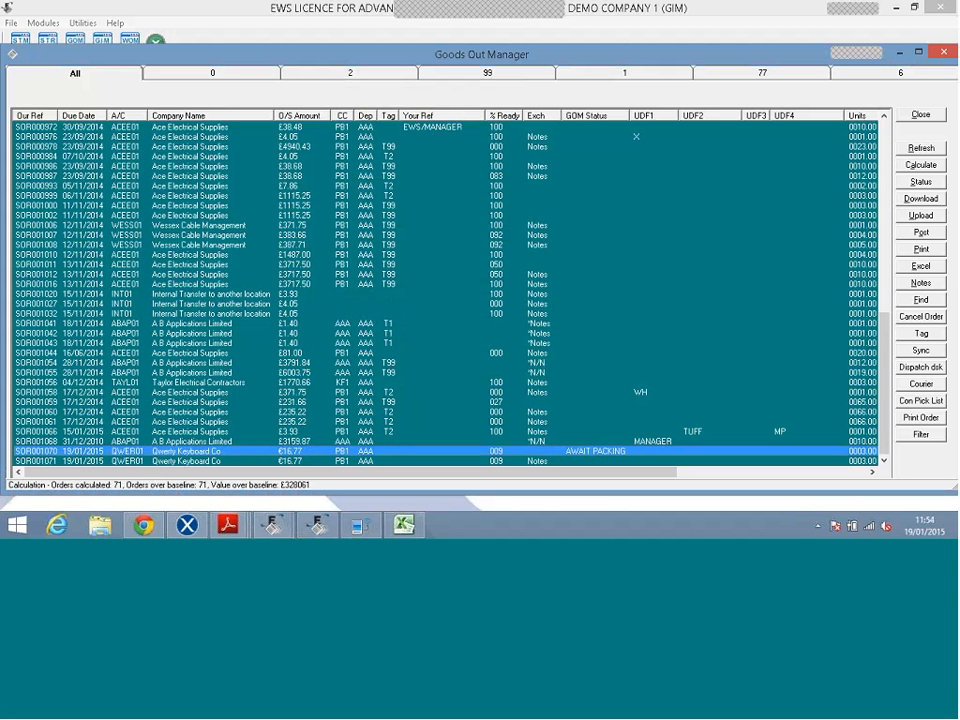
Upload from the handheld and accept syncing device 1 to list SOR001070 as finished.
click(914, 218)
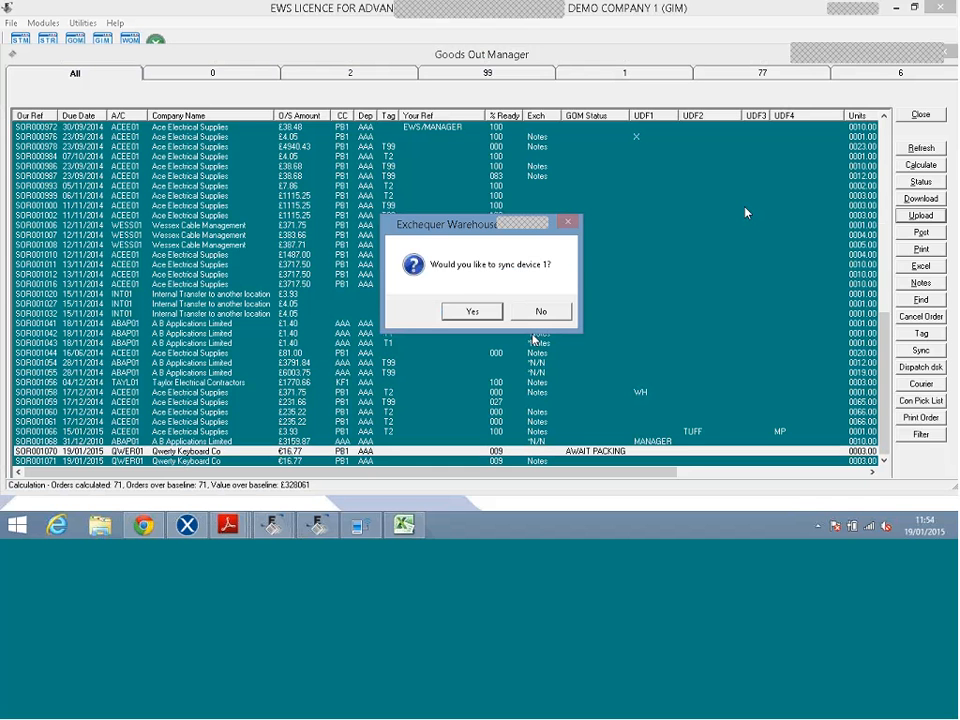
click(535, 312)
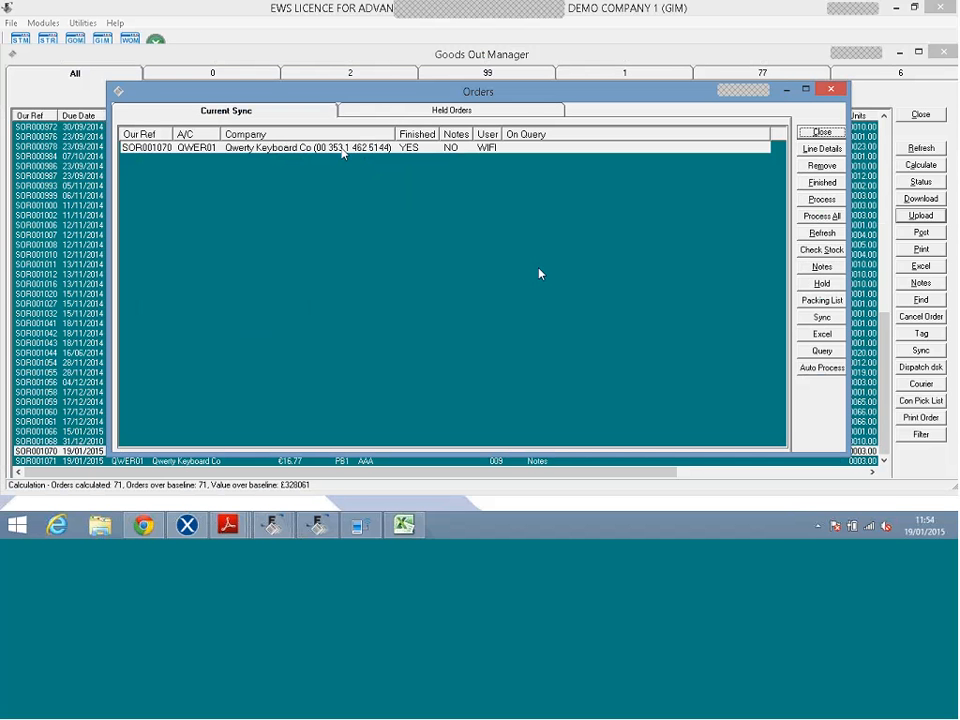
Check SOR001070's line details (AA and AAA battery packs), close them, and choose Process.
click(341, 149)
double_click(341, 149)
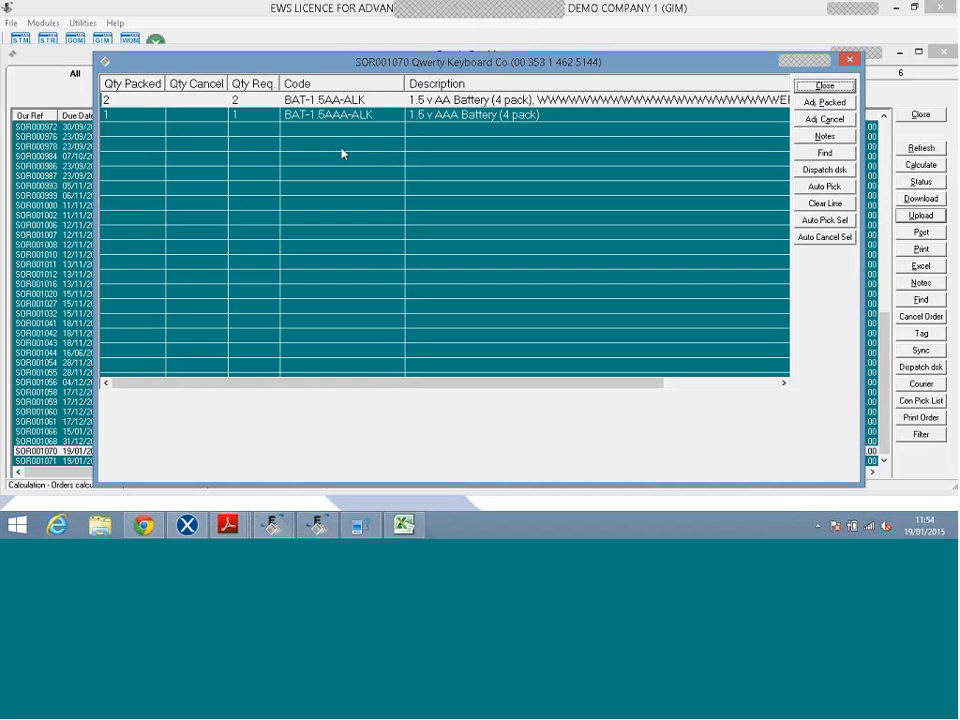
click(338, 116)
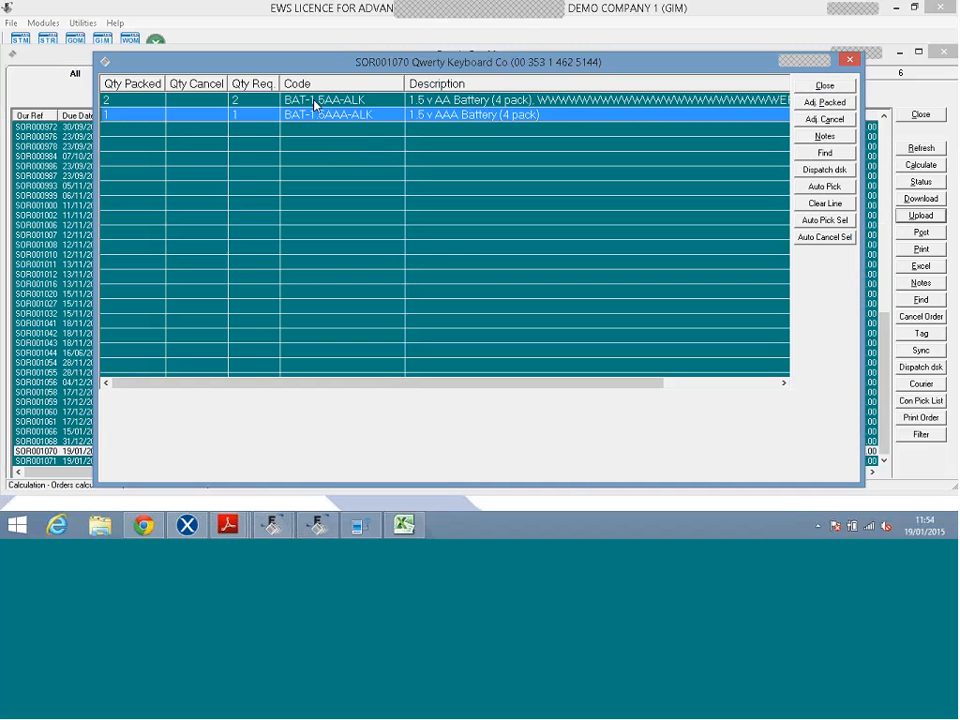
click(125, 101)
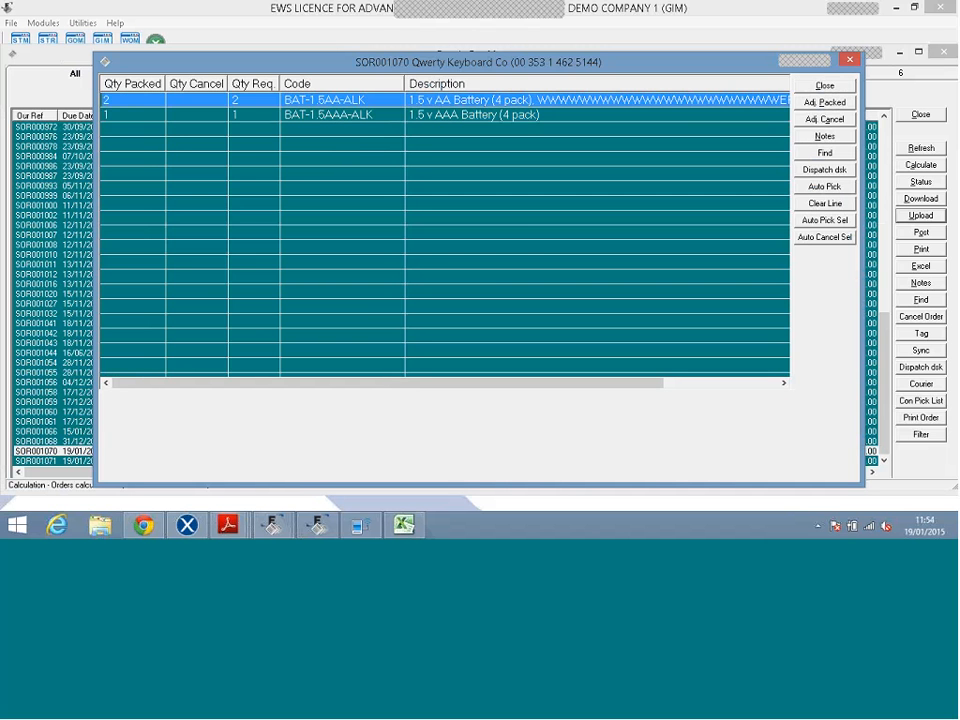
click(823, 86)
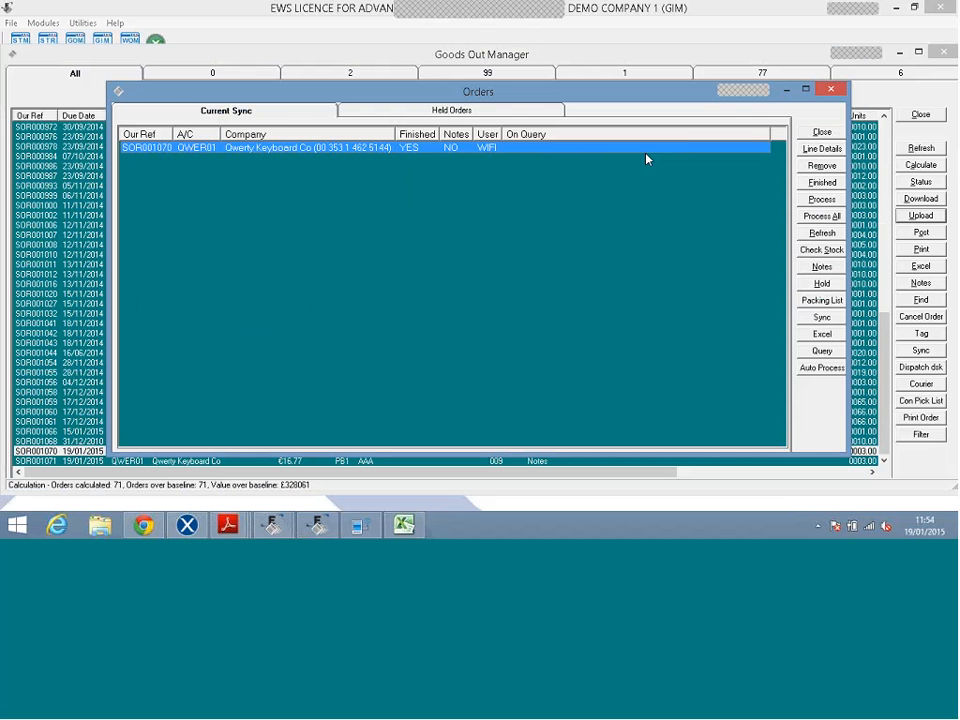
click(834, 203)
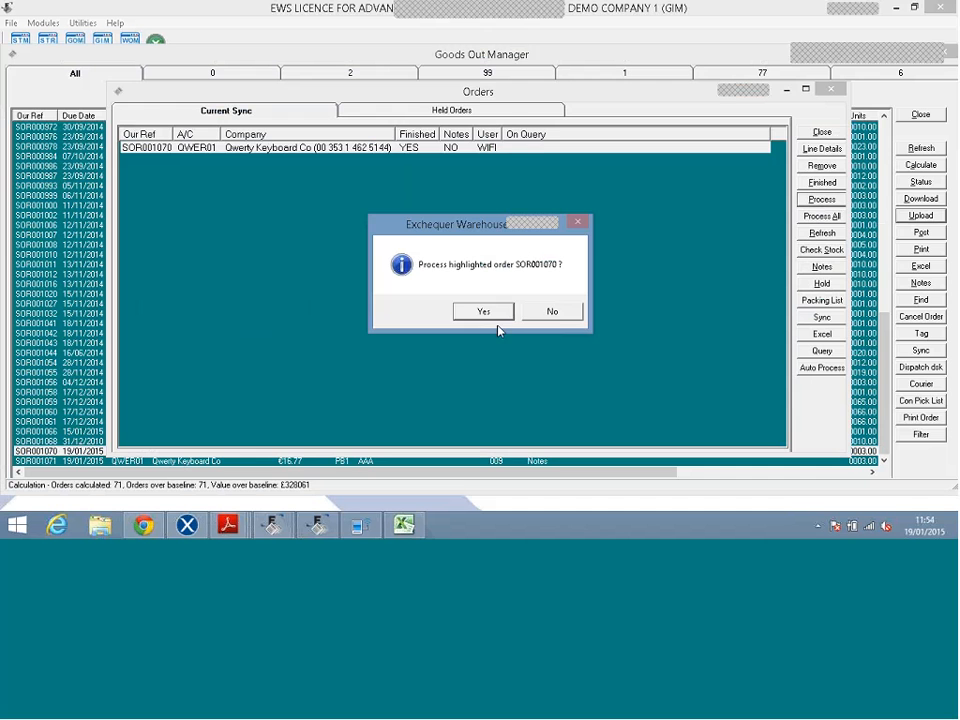
Confirm processing SOR001070 so it posts as delivery SDN001447 in Courier Pro.
click(484, 313)
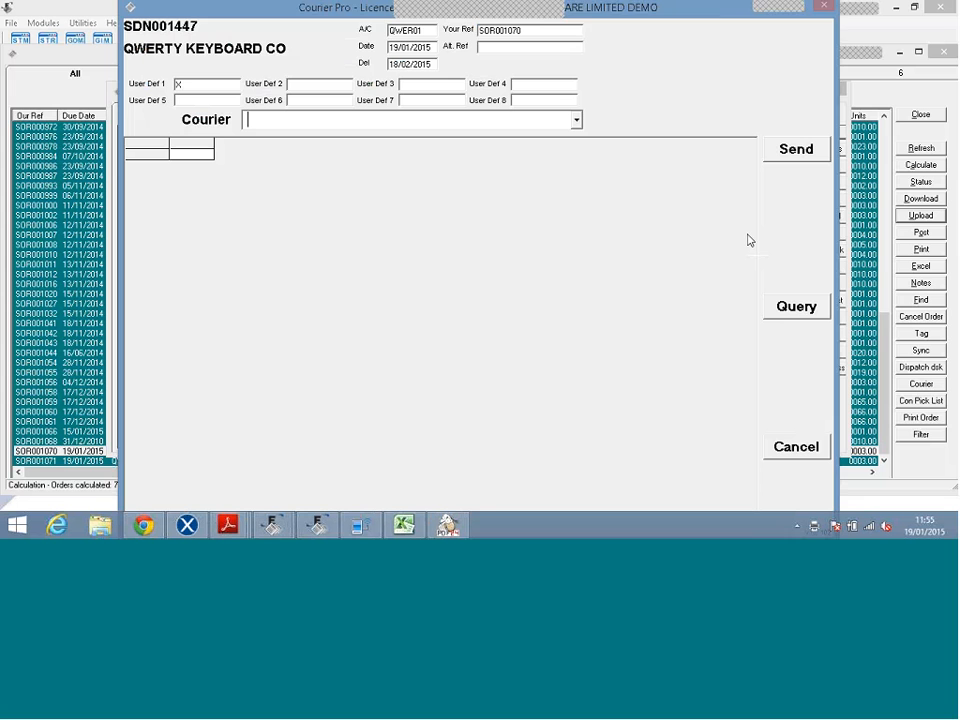
Dismiss the subscript out of range error and select DPD as the courier.
click(750, 240)
click(571, 313)
click(577, 121)
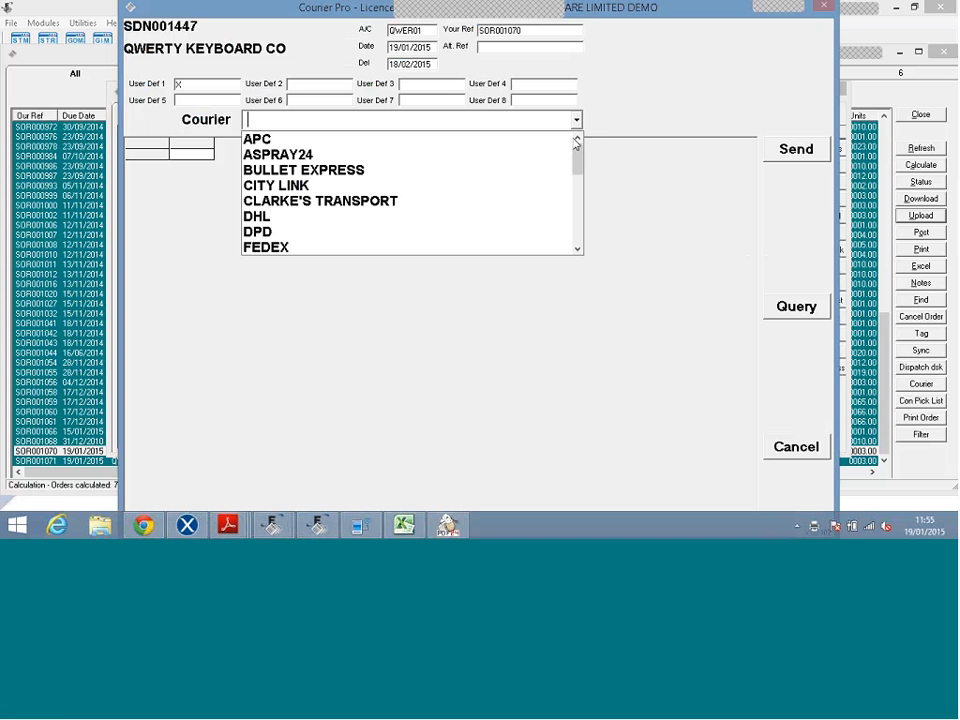
drag(576, 150, 577, 168)
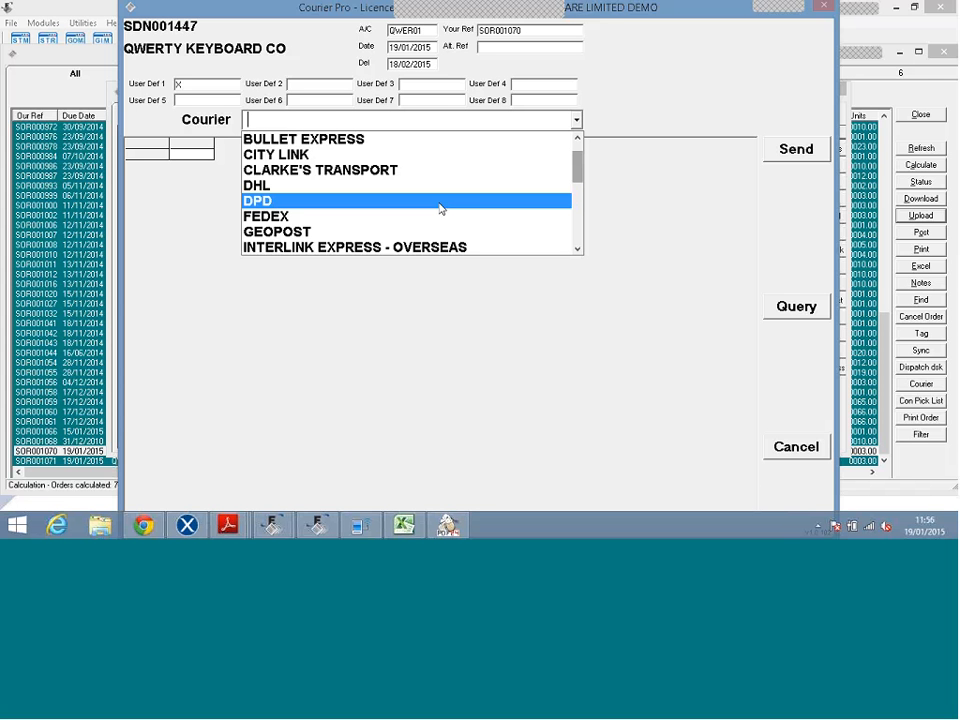
click(438, 205)
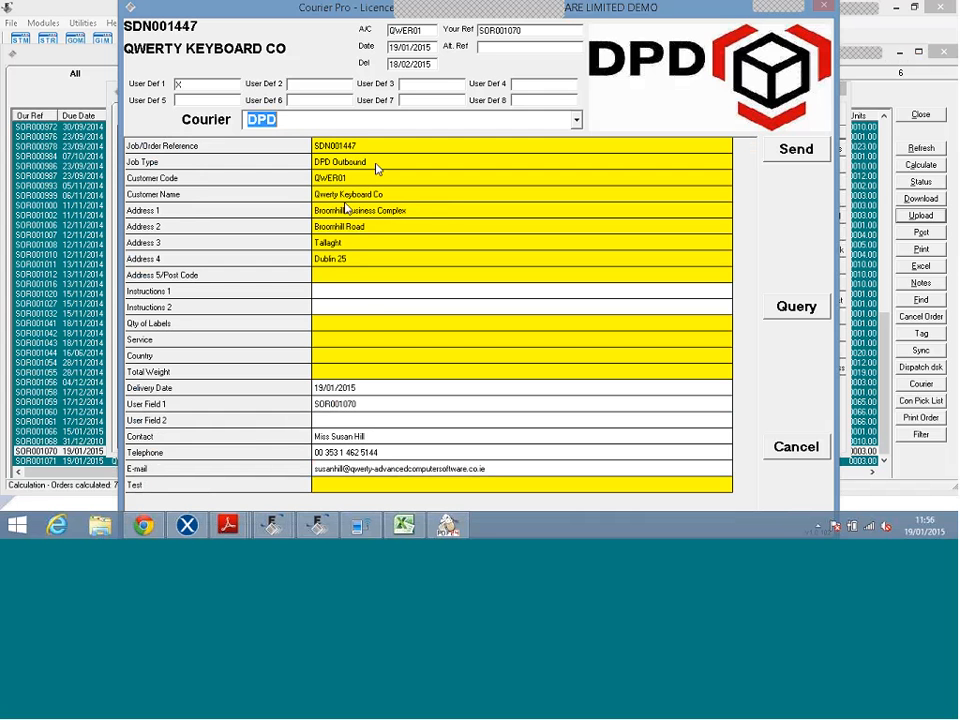
Set the DPD service to PARCEL - Sat by 10.
click(375, 345)
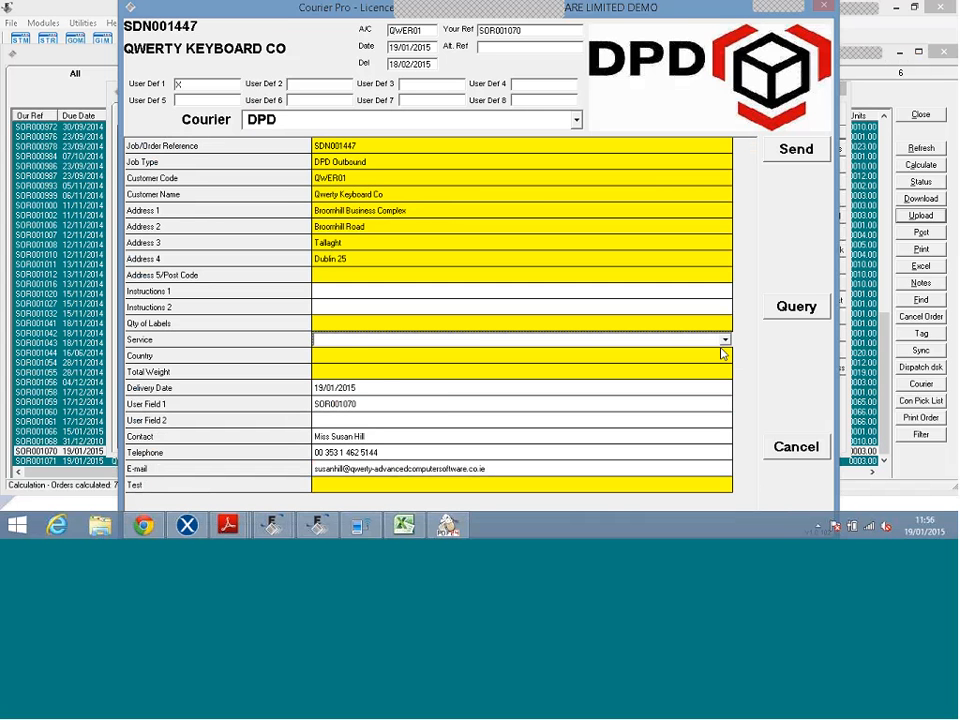
click(724, 340)
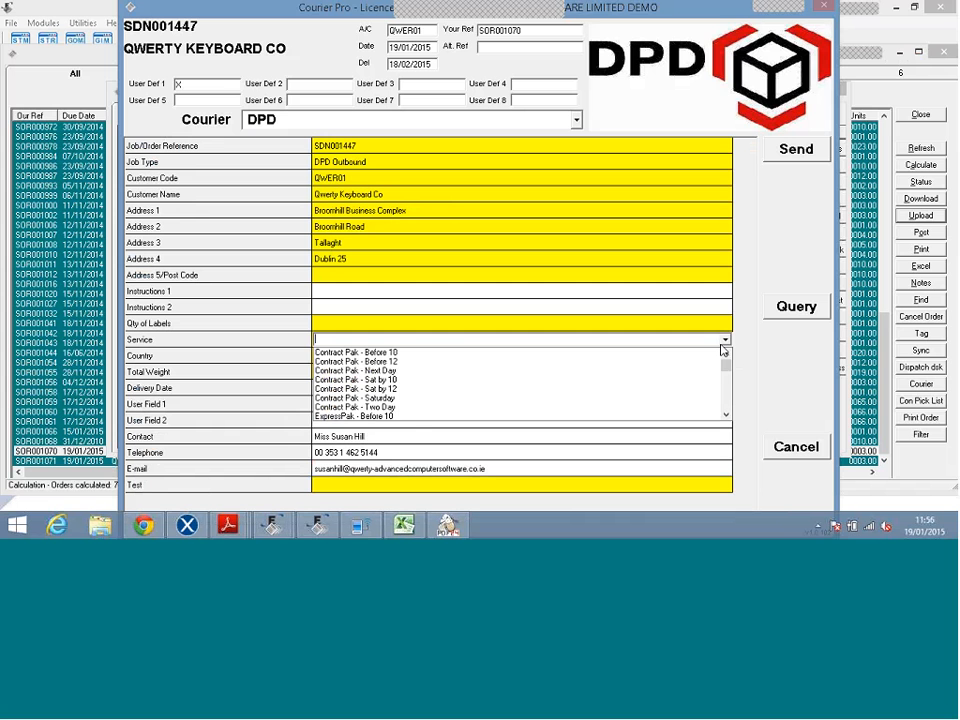
drag(726, 370, 727, 385)
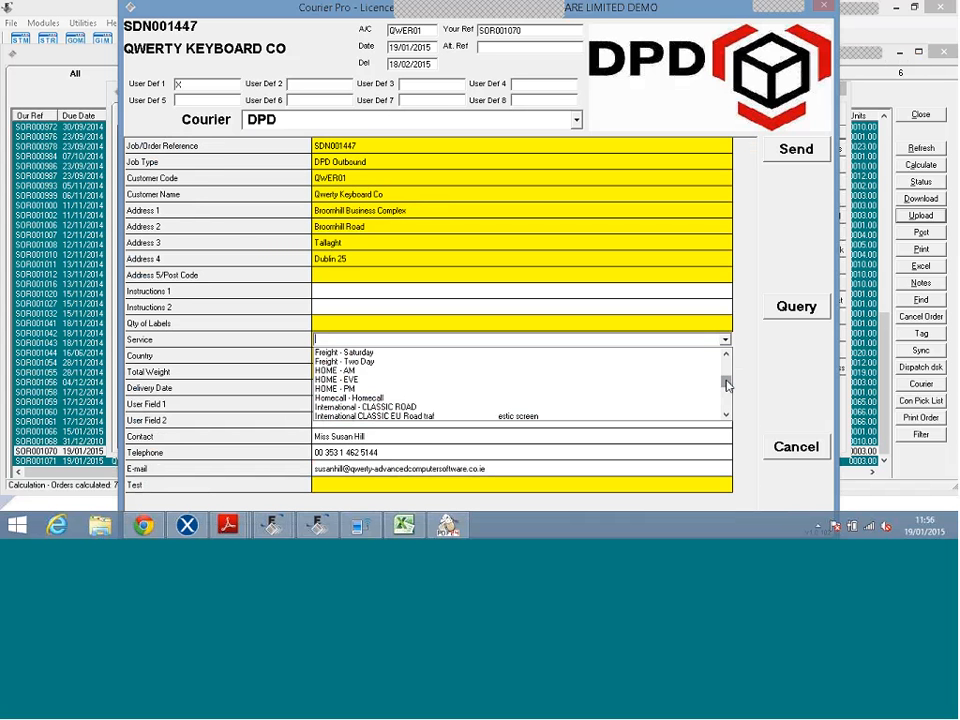
drag(727, 386, 727, 396)
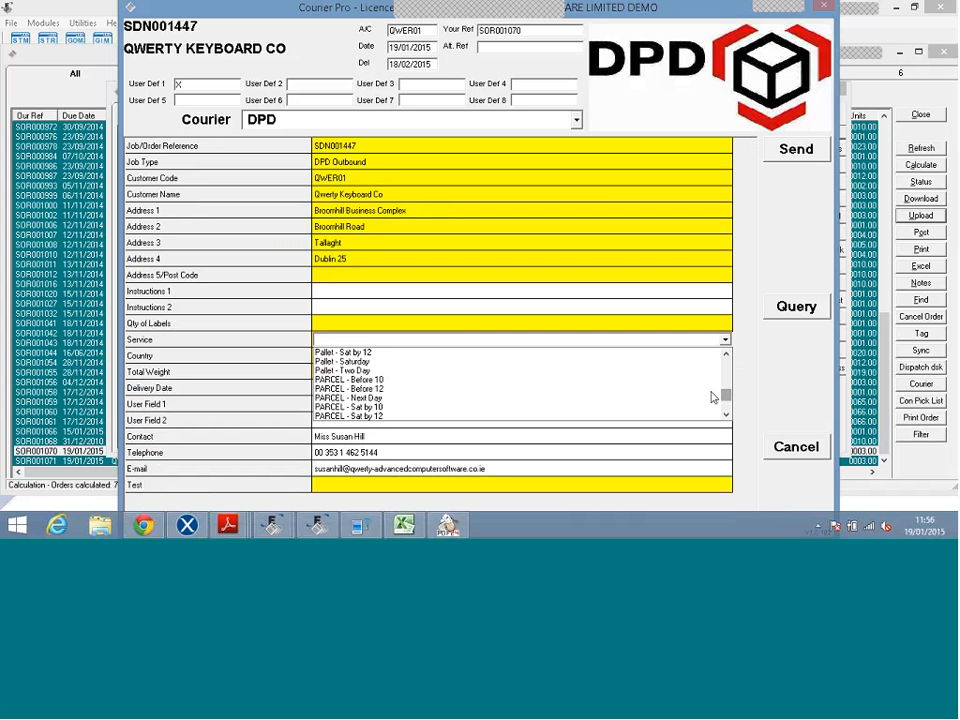
click(484, 407)
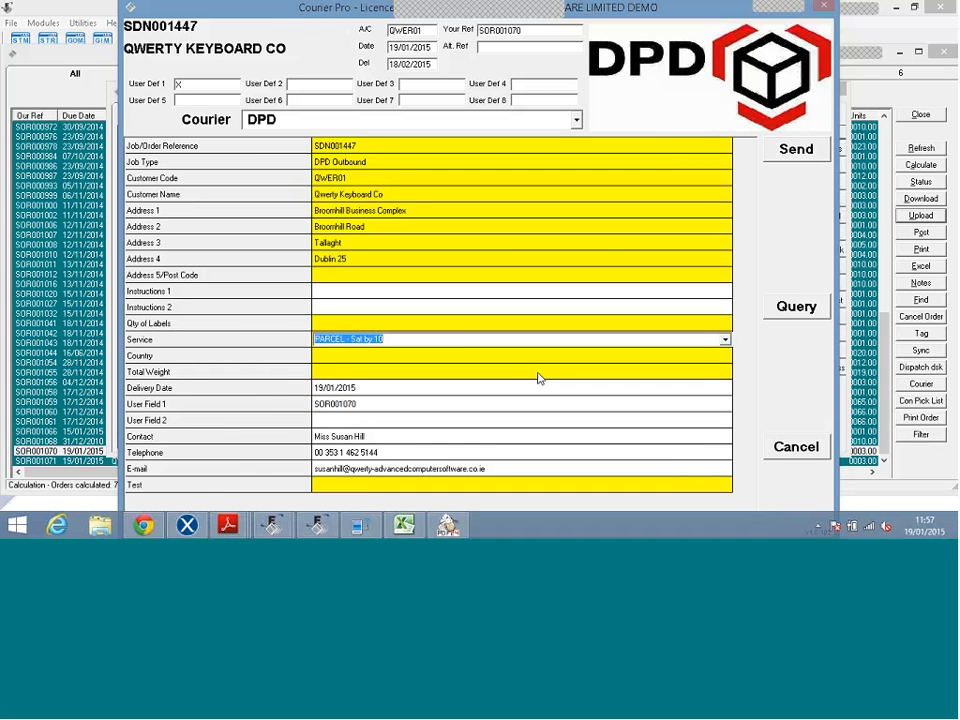
Set the country to UNITED KINGDOM and enter 10 as the total weight.
click(725, 358)
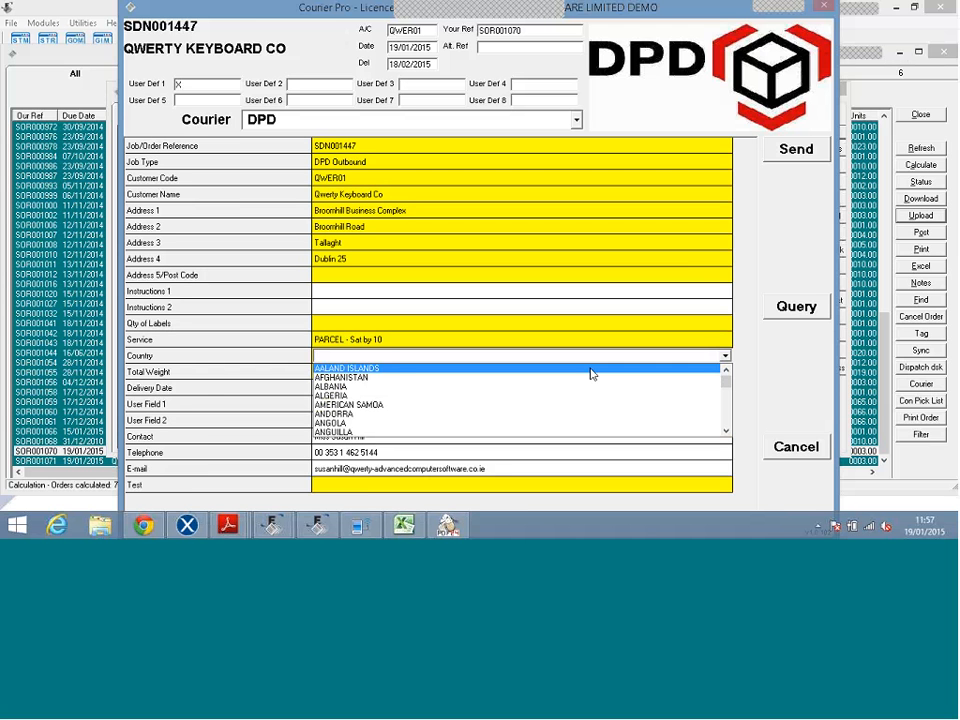
text(un)
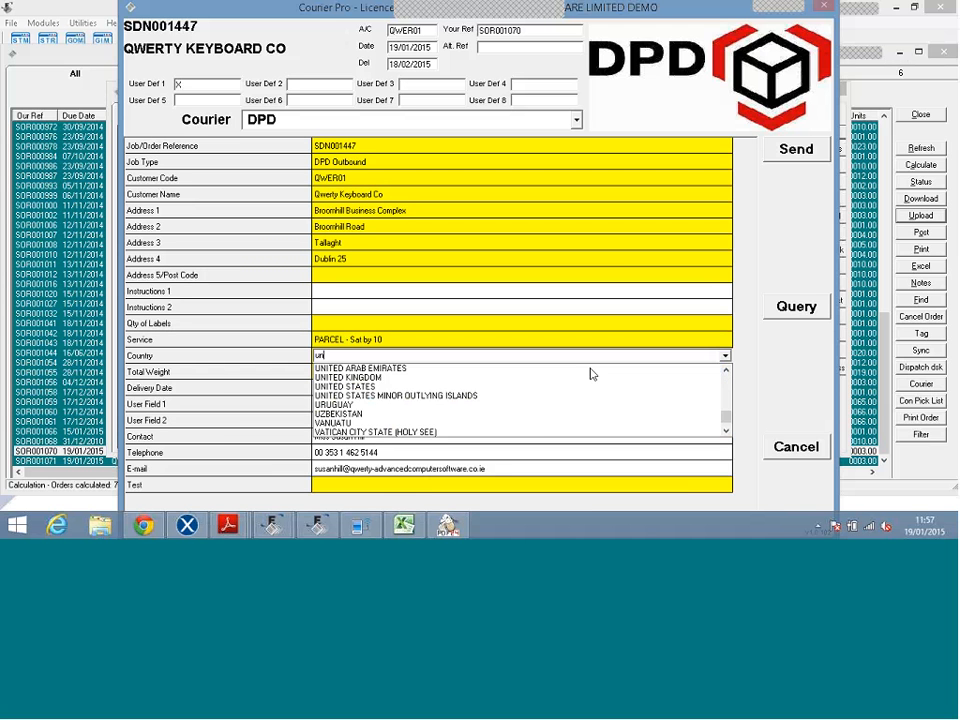
text(i)
click(547, 379)
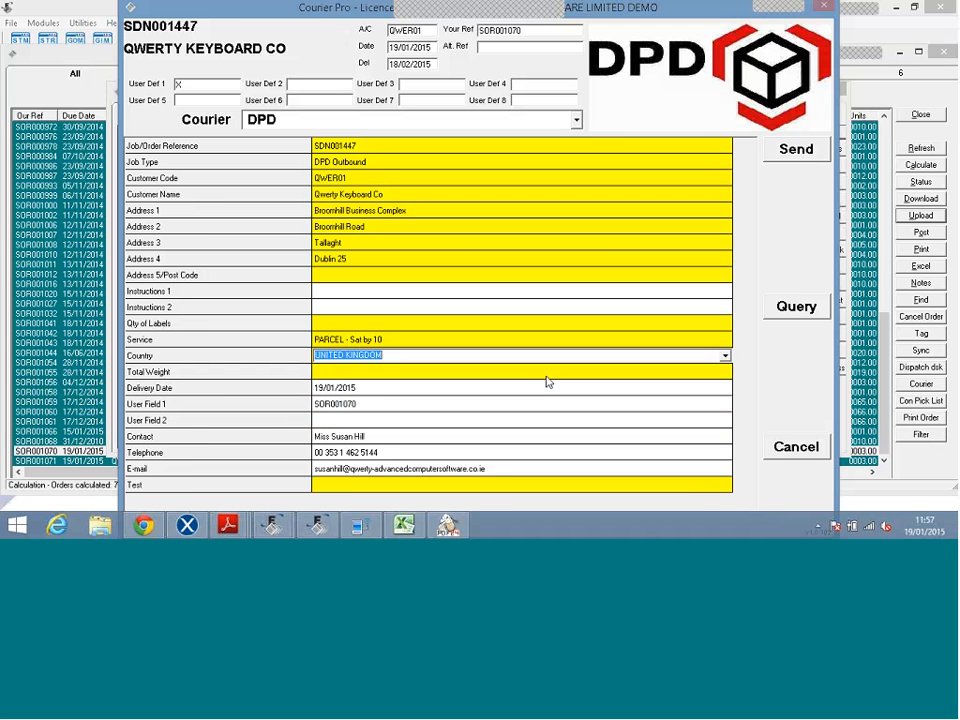
click(546, 371)
text(1)
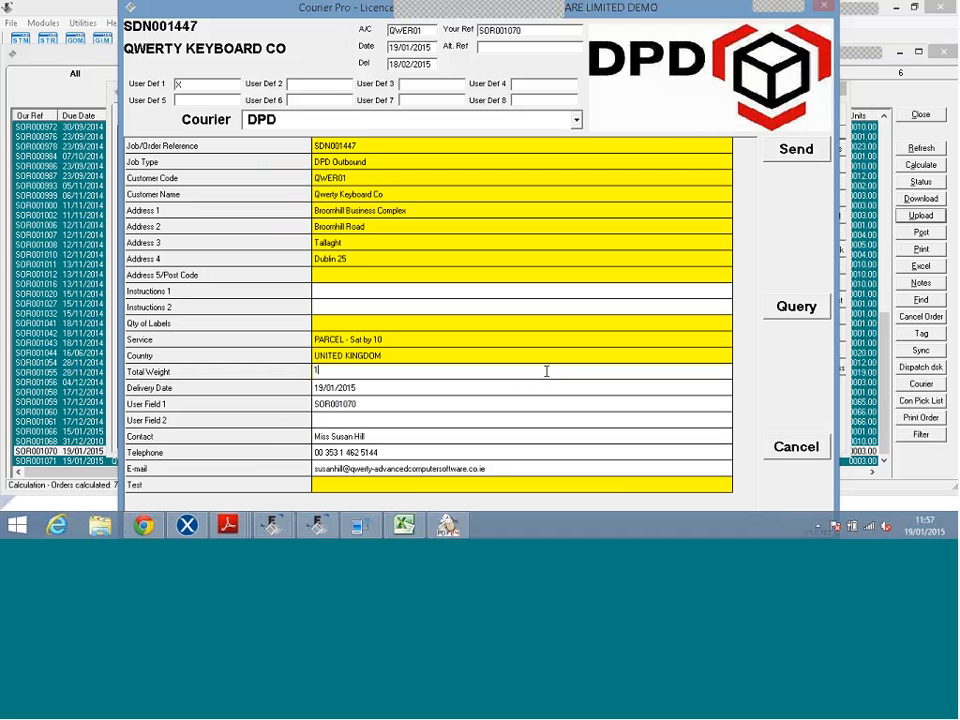
text(0)
Close the DPD form, output the delivery note as PDF, then close Adobe Reader and PDF24 Assistant.
click(805, 456)
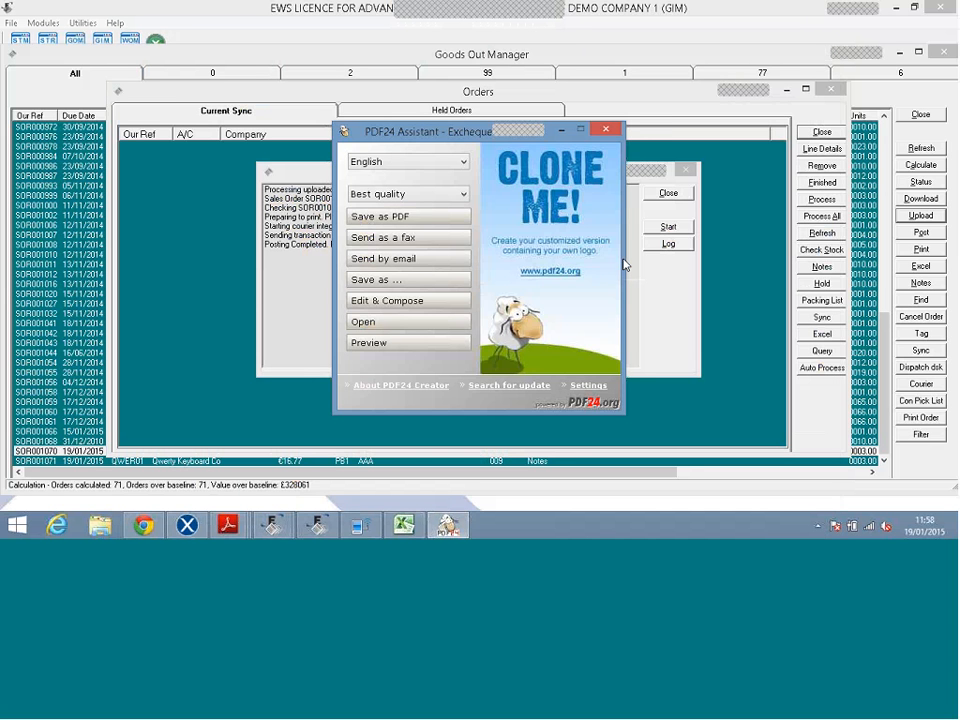
click(420, 216)
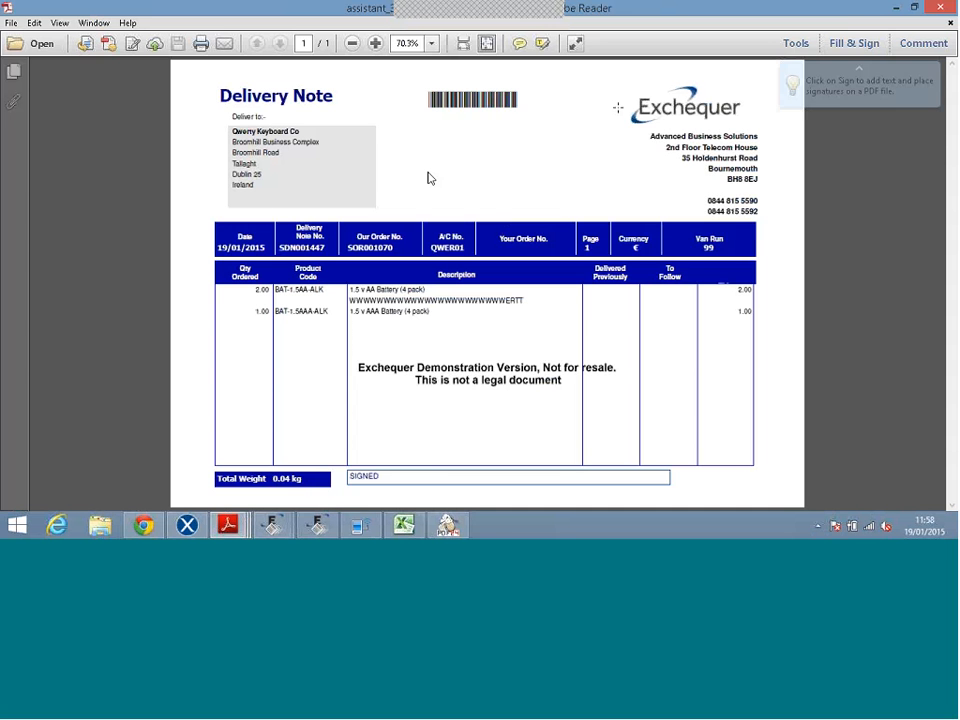
click(940, 7)
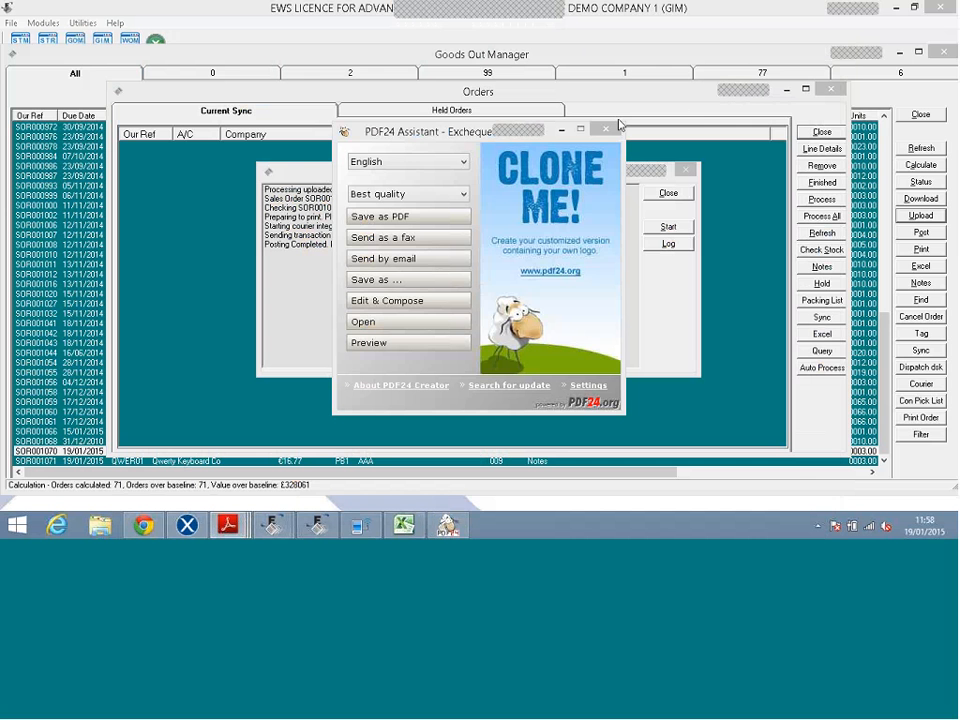
click(602, 132)
click(600, 131)
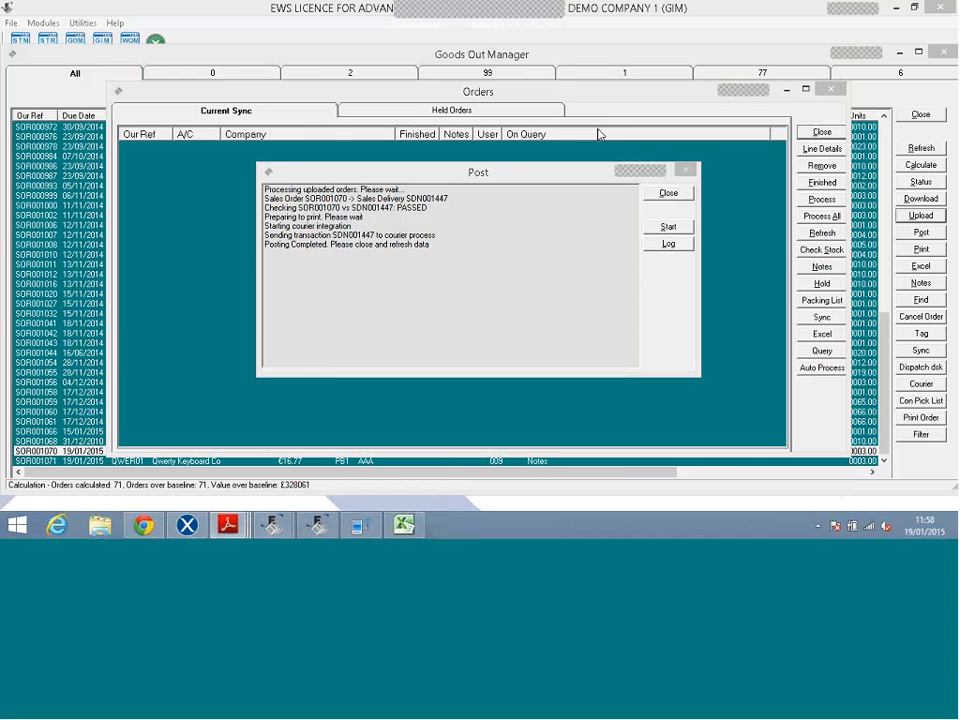
key(super+d)
Launch Courier Pro, open Process Courier Shipment, and bring up the Symbol LS2208 spec sheet.
double_click(710, 188)
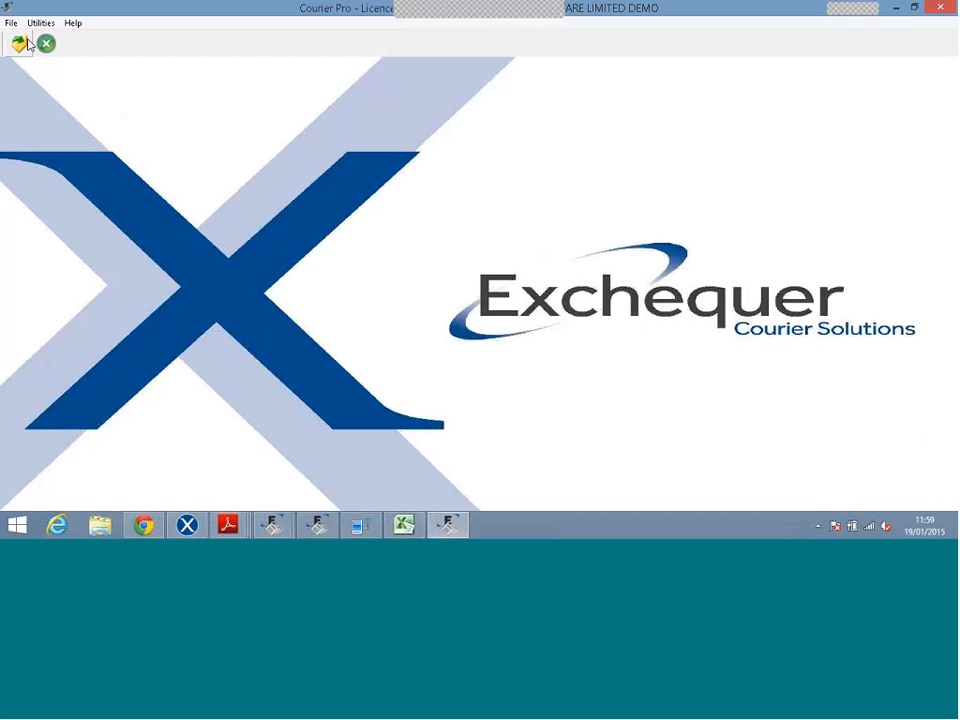
click(20, 43)
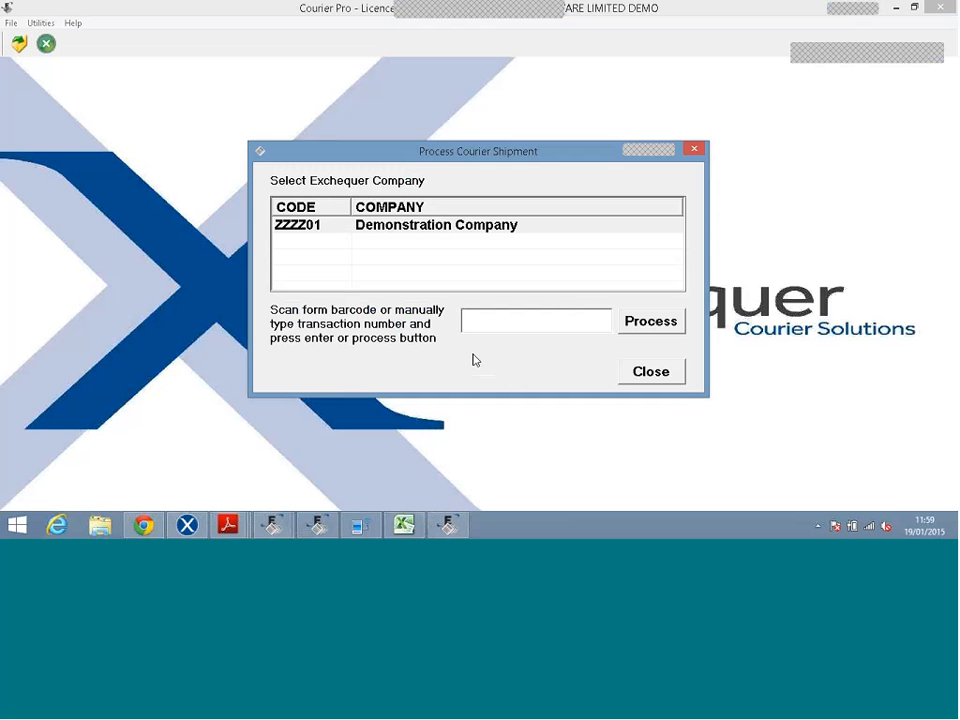
mouse_move(228, 524)
click(272, 465)
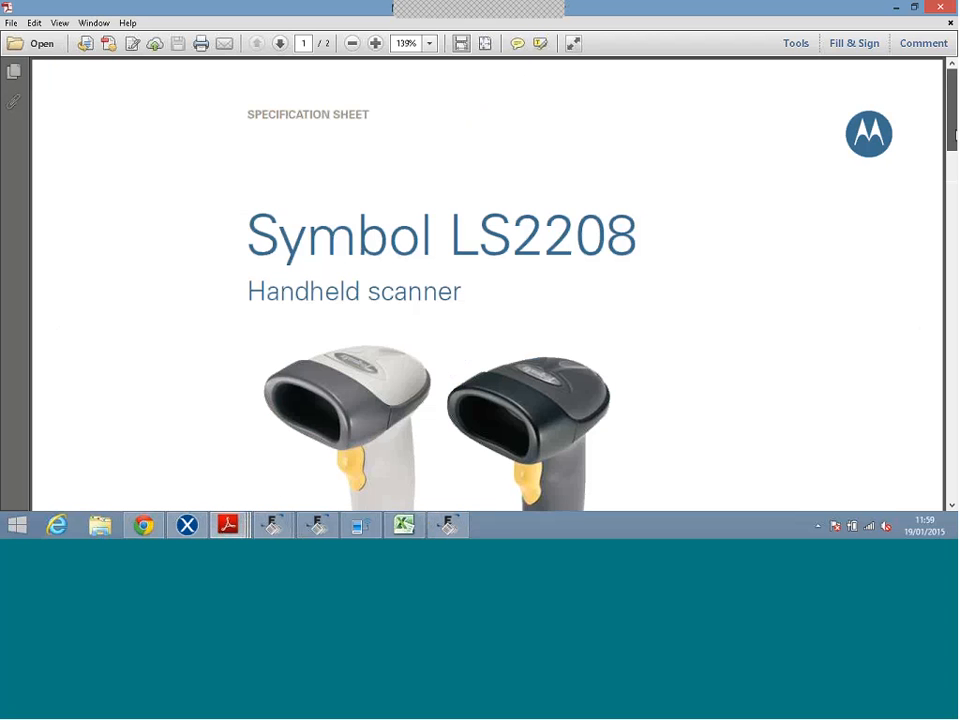
Scroll through the Symbol LS2208 handheld scanner specification sheet in Adobe Reader.
drag(956, 135, 956, 160)
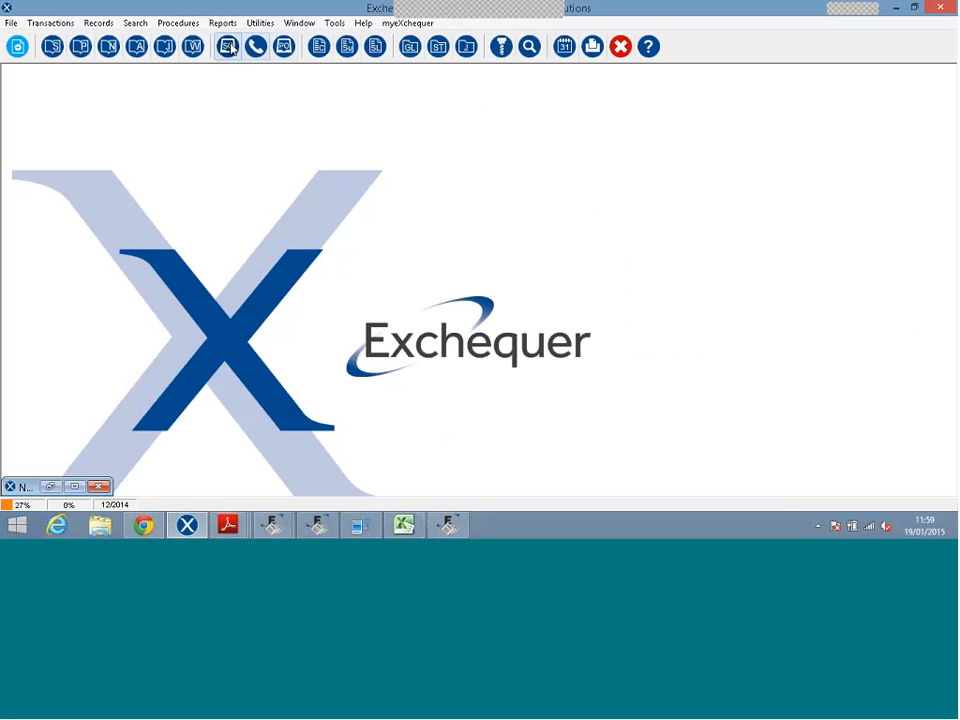
Open the Sales Daybook's Orders list and select delivery note SDN001187.
click(228, 47)
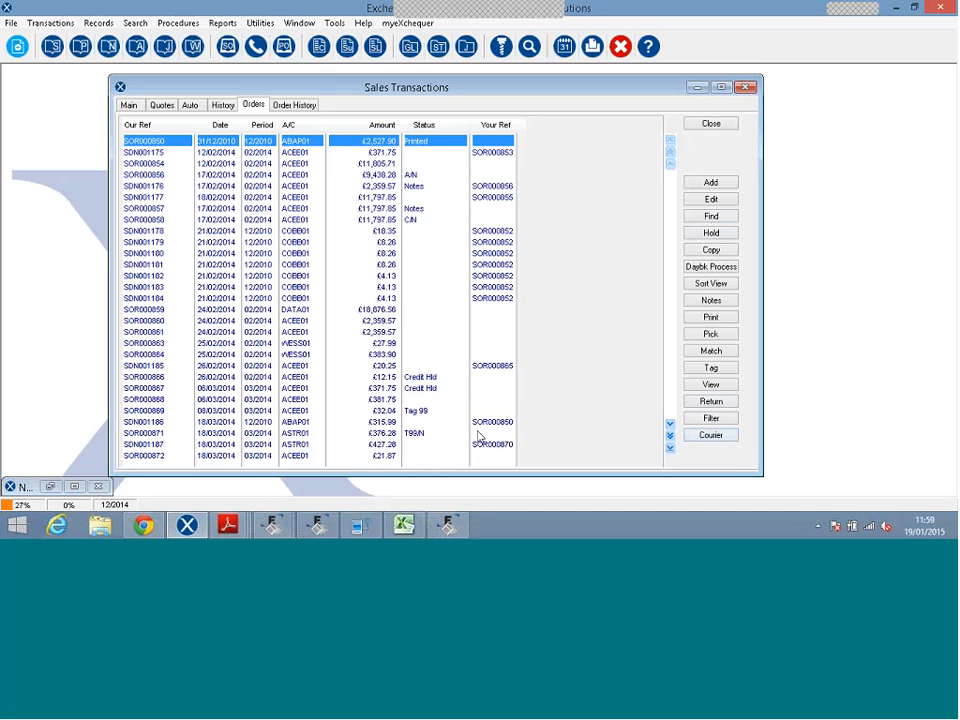
click(371, 446)
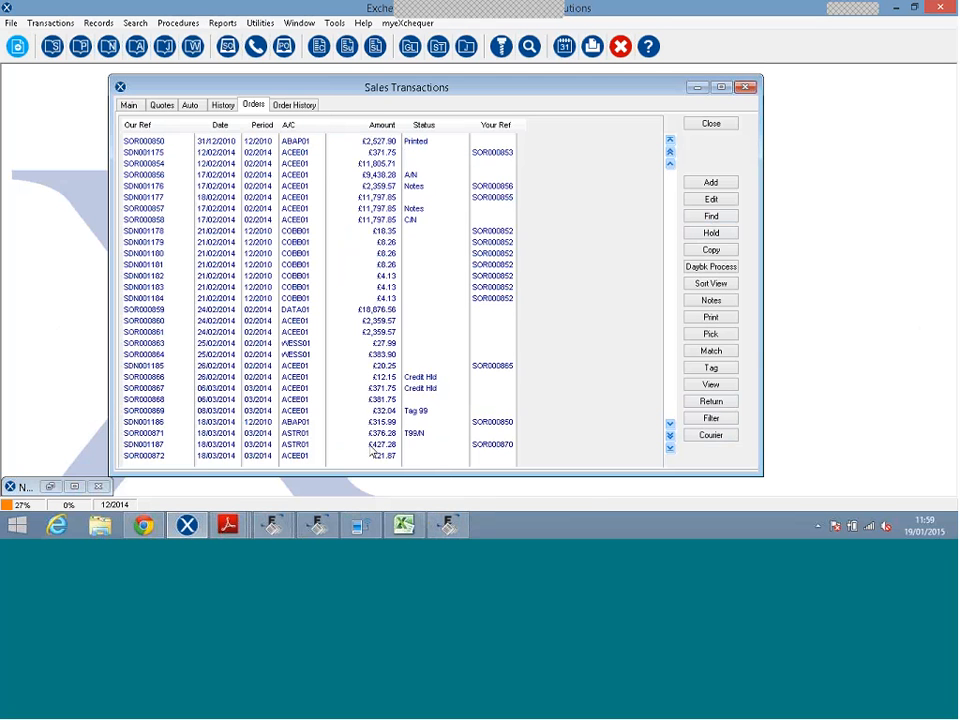
click(370, 446)
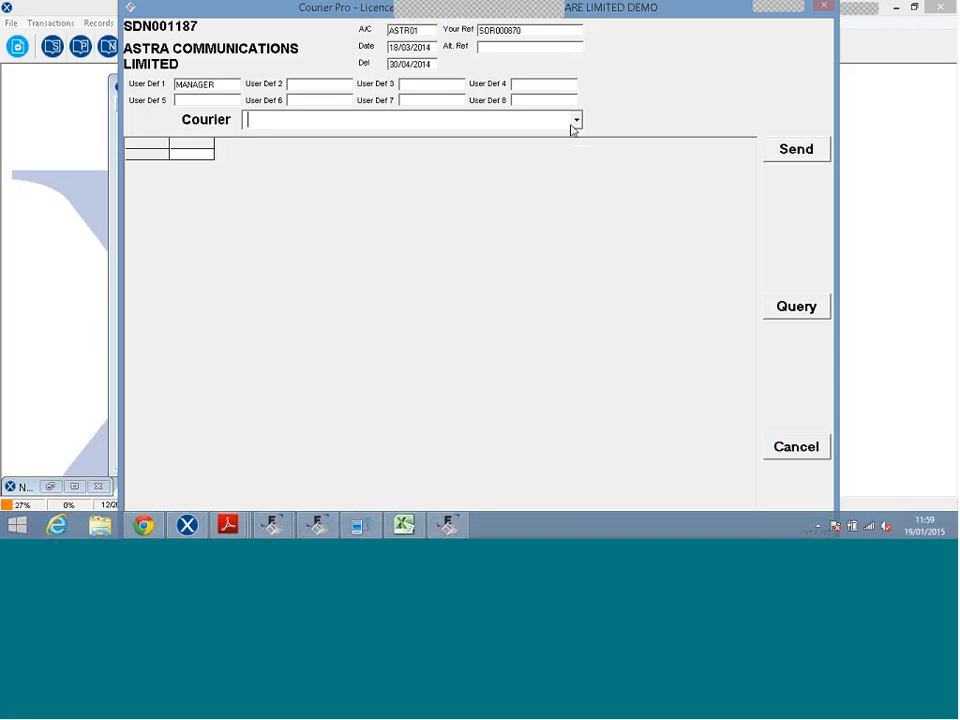
Switch SDN001187's courier through City Link, DPD and FedEx, then cancel without sending.
click(575, 121)
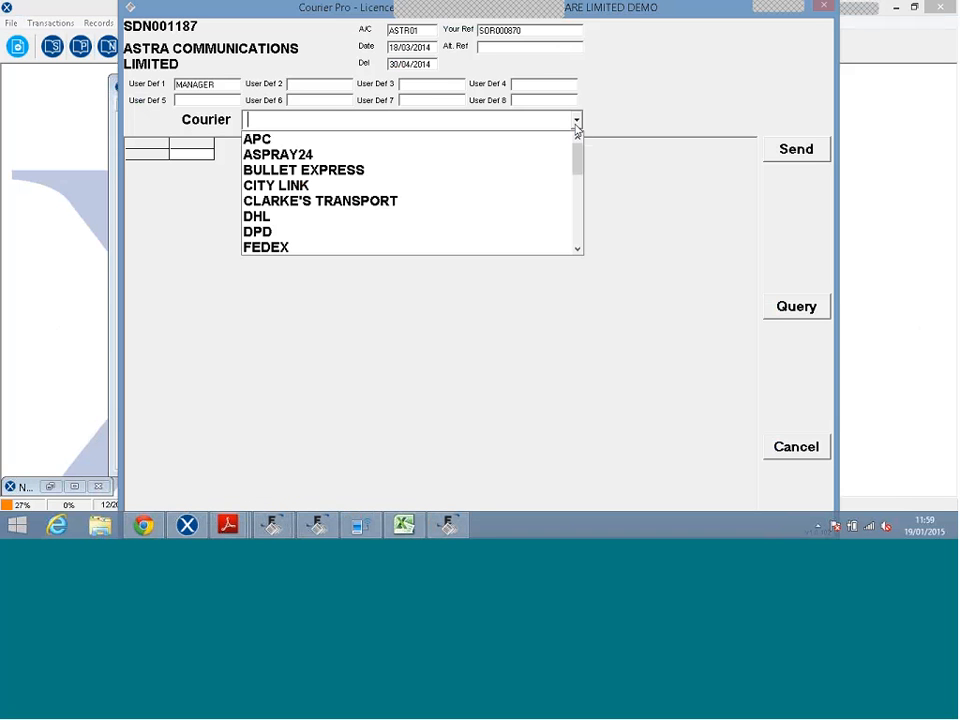
click(473, 189)
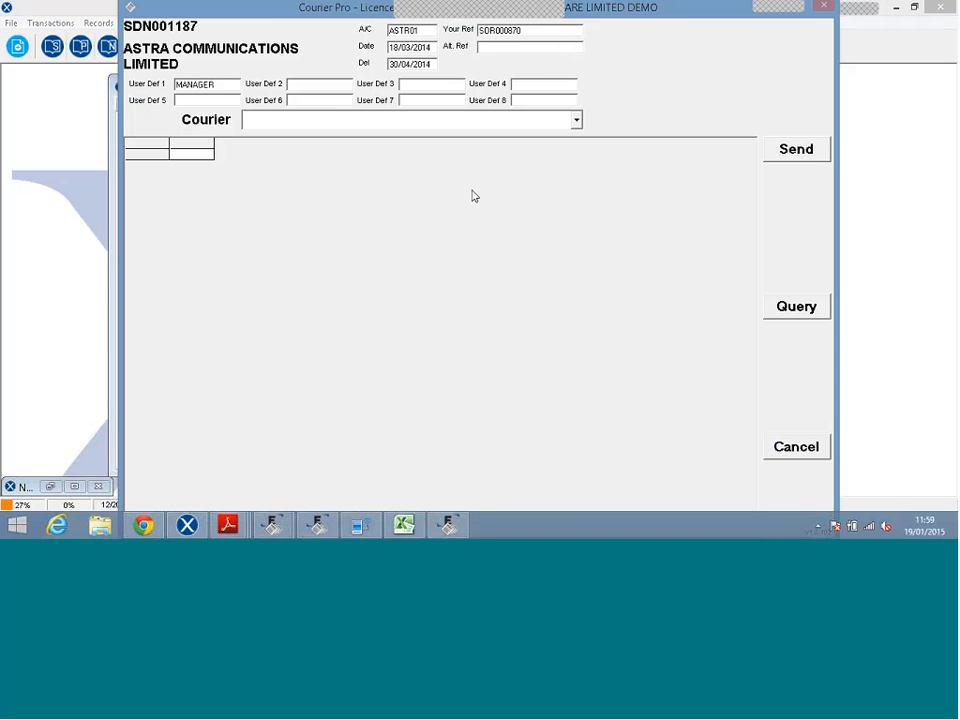
click(576, 121)
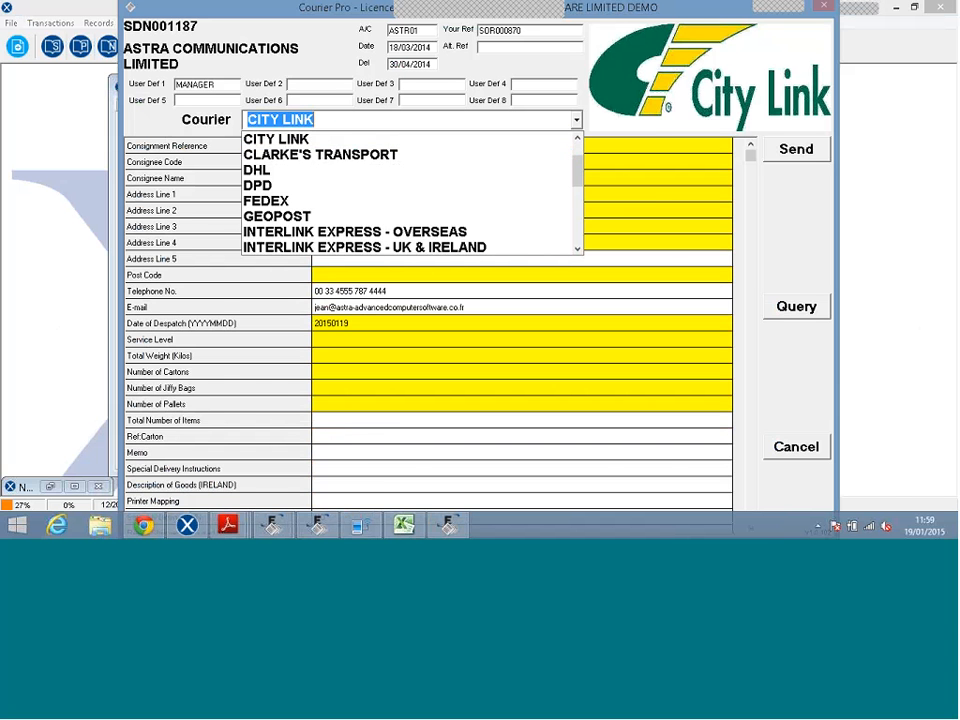
click(386, 180)
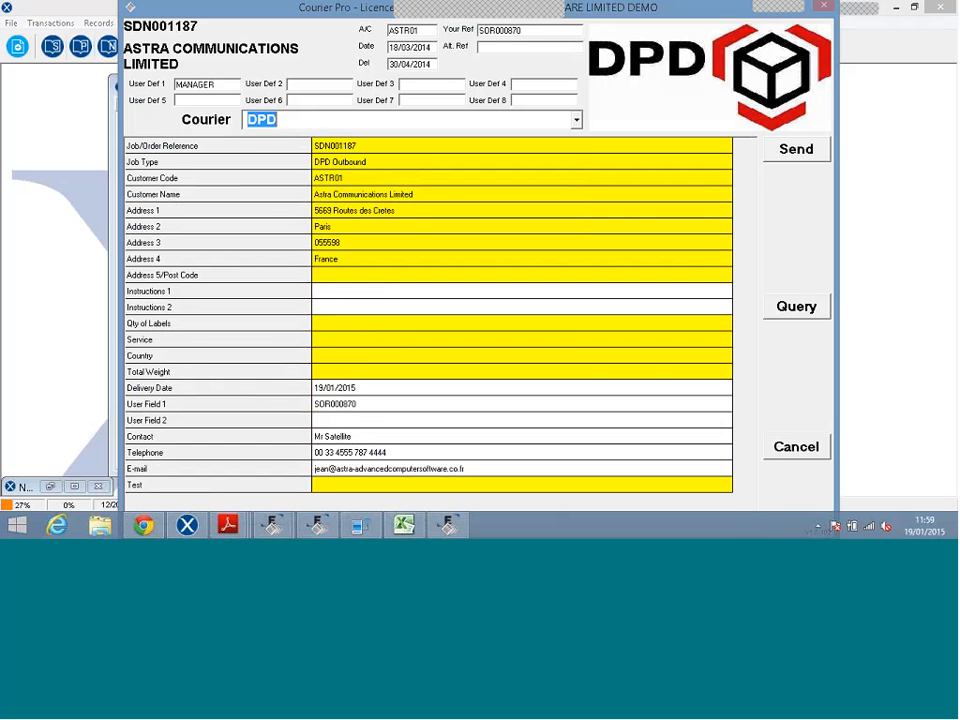
click(576, 120)
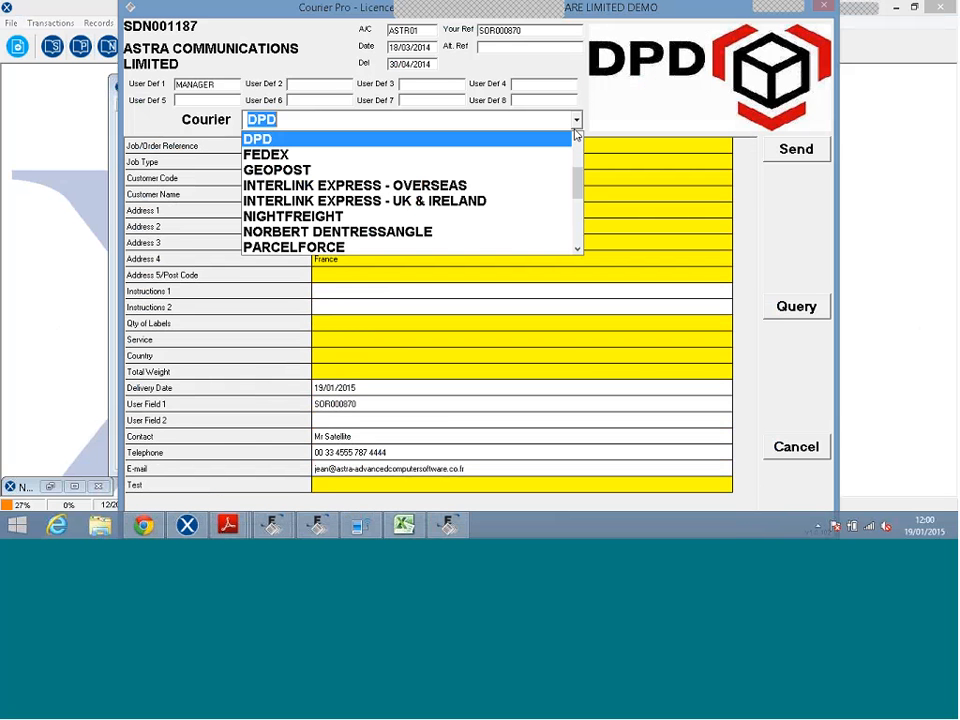
click(518, 161)
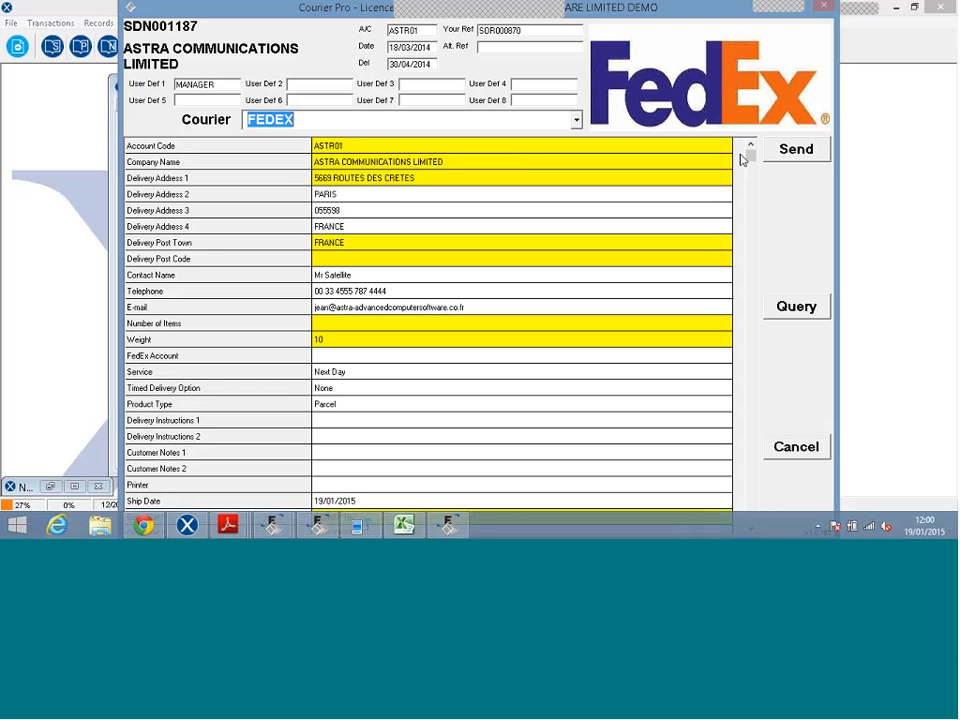
click(799, 447)
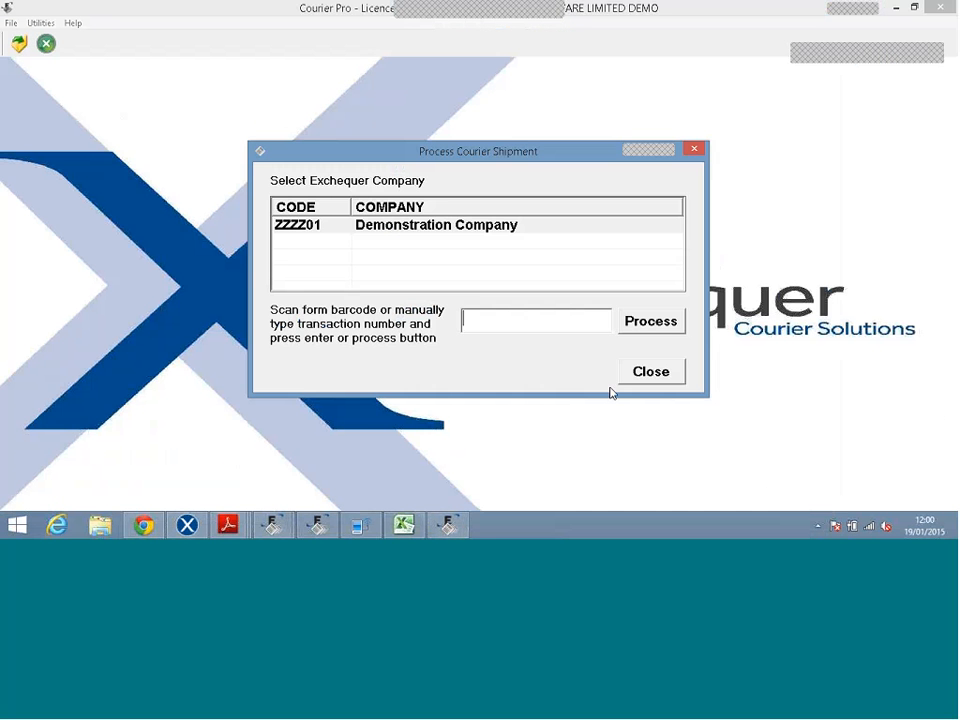
Close the shipment dialog, open Utilities > Courier Set-up, select FEDEX and view its properties.
click(647, 378)
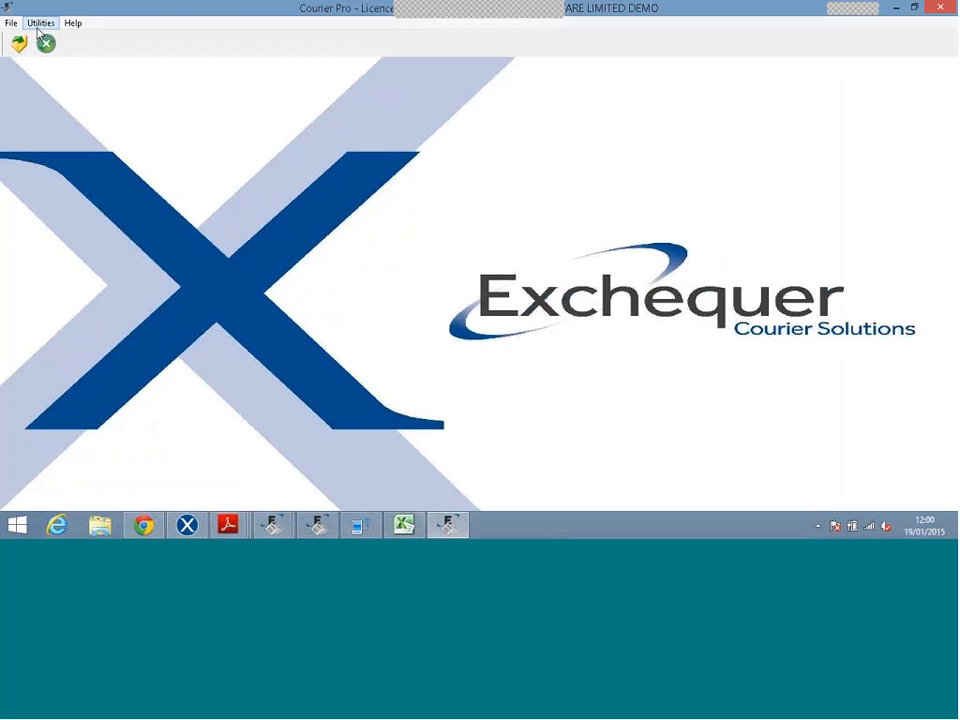
click(40, 23)
click(54, 40)
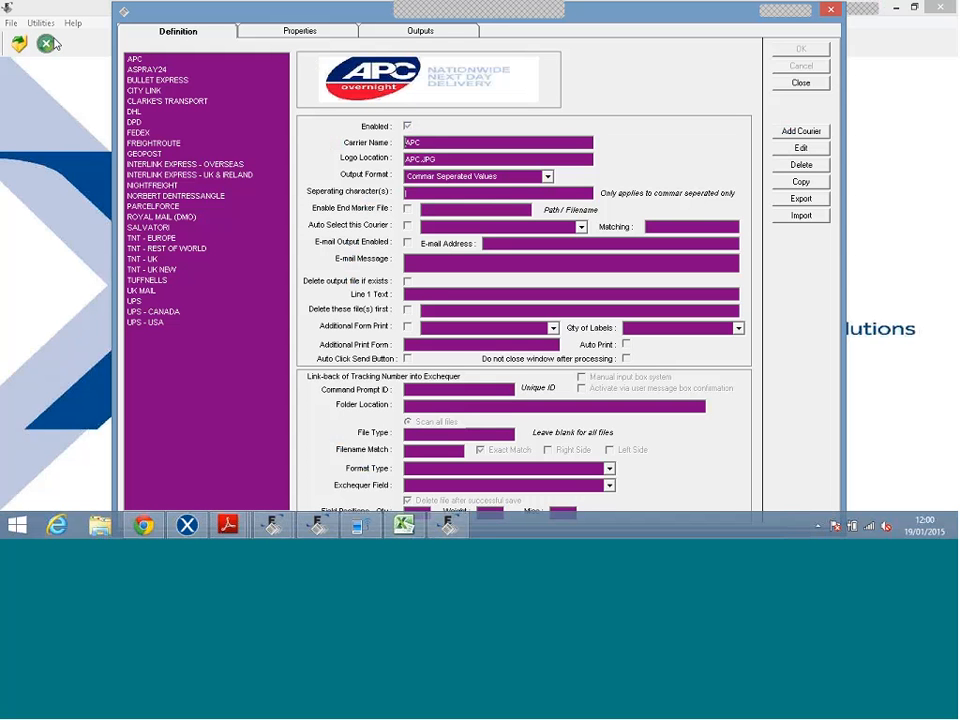
click(140, 133)
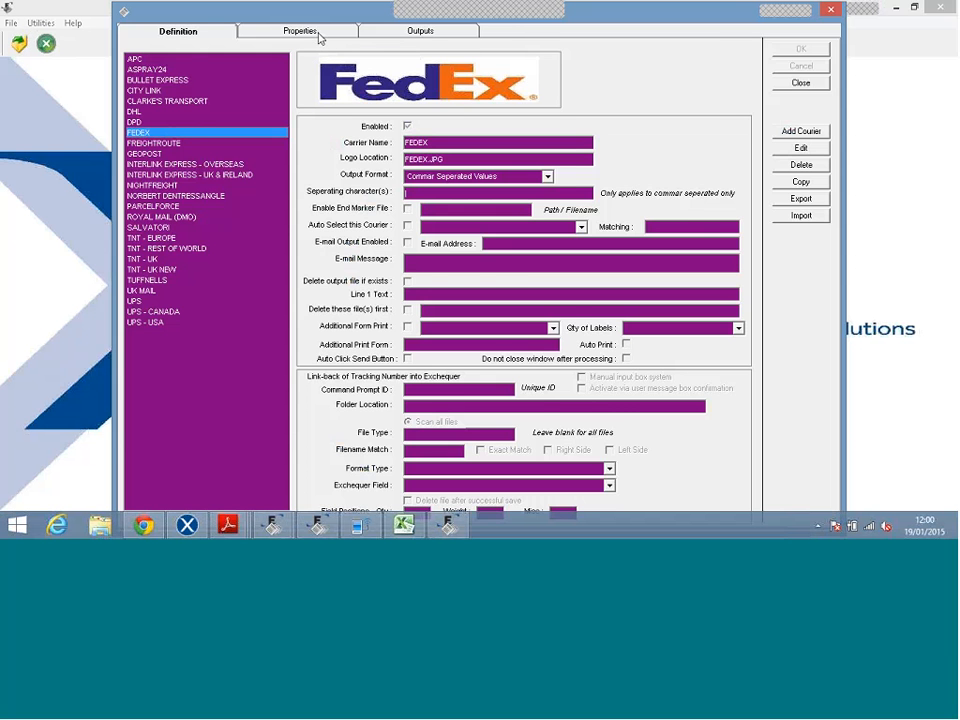
click(300, 31)
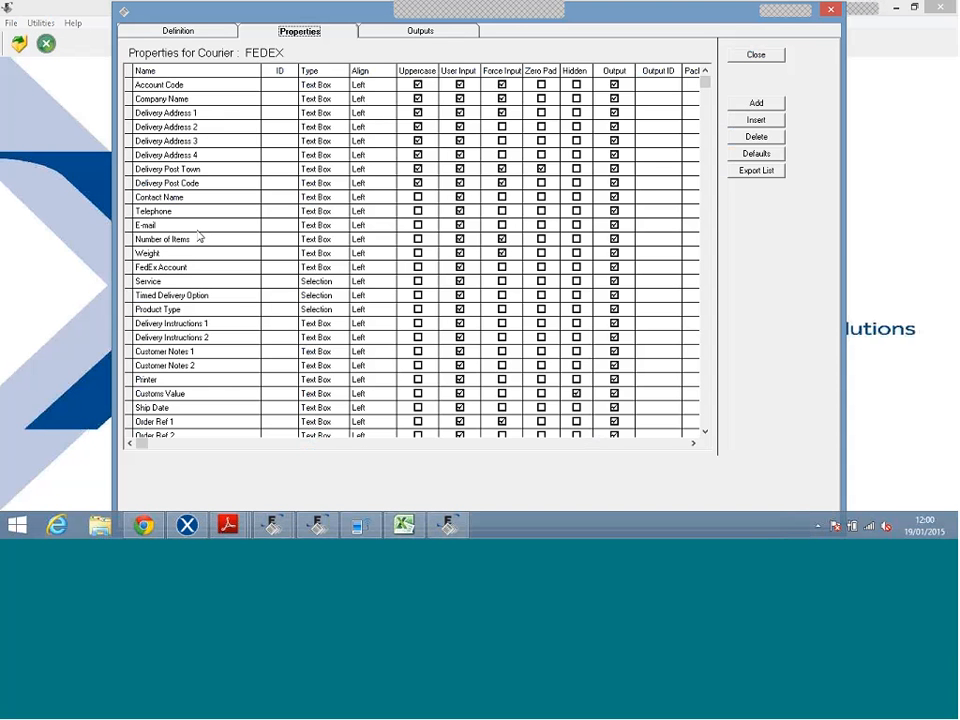
Check the Telephone property's default (A/C Telephone), then view FEDEX's .csv output to c:\.
click(755, 154)
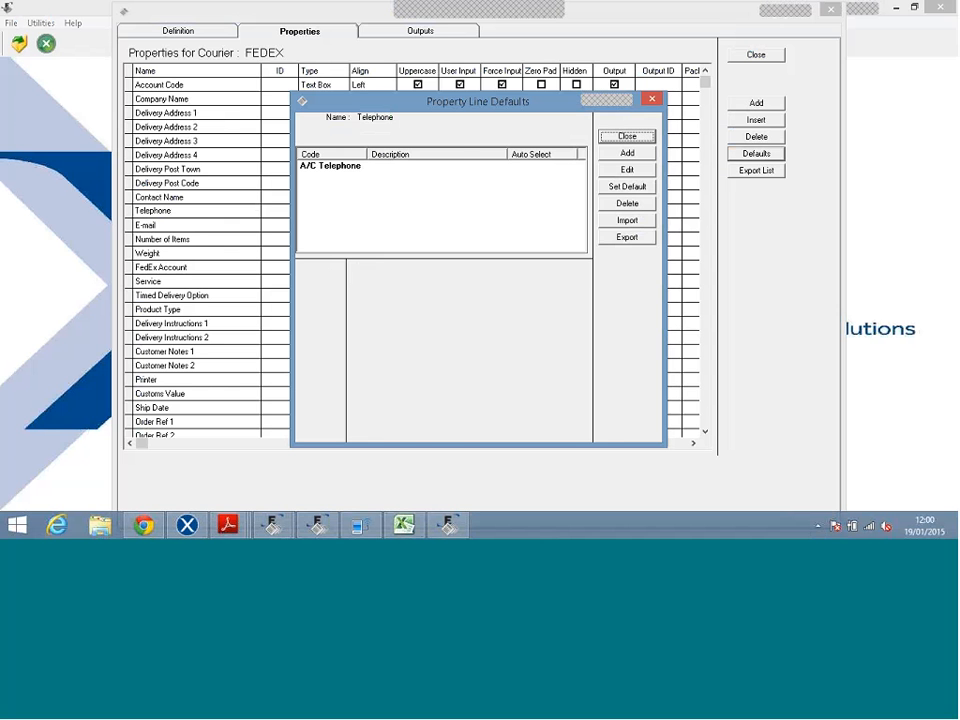
click(627, 137)
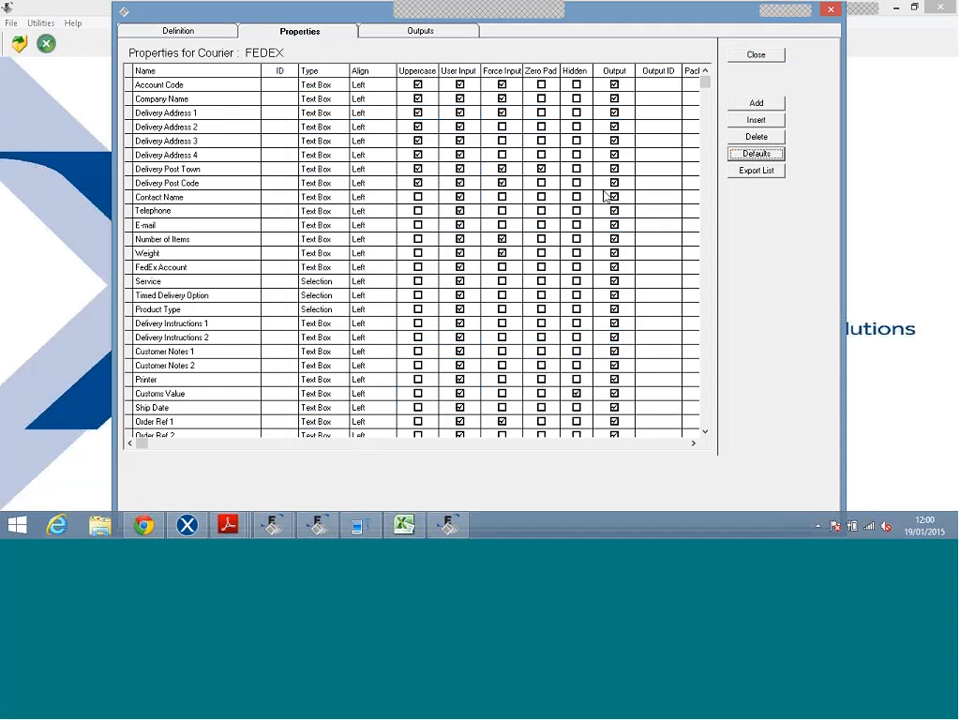
click(370, 33)
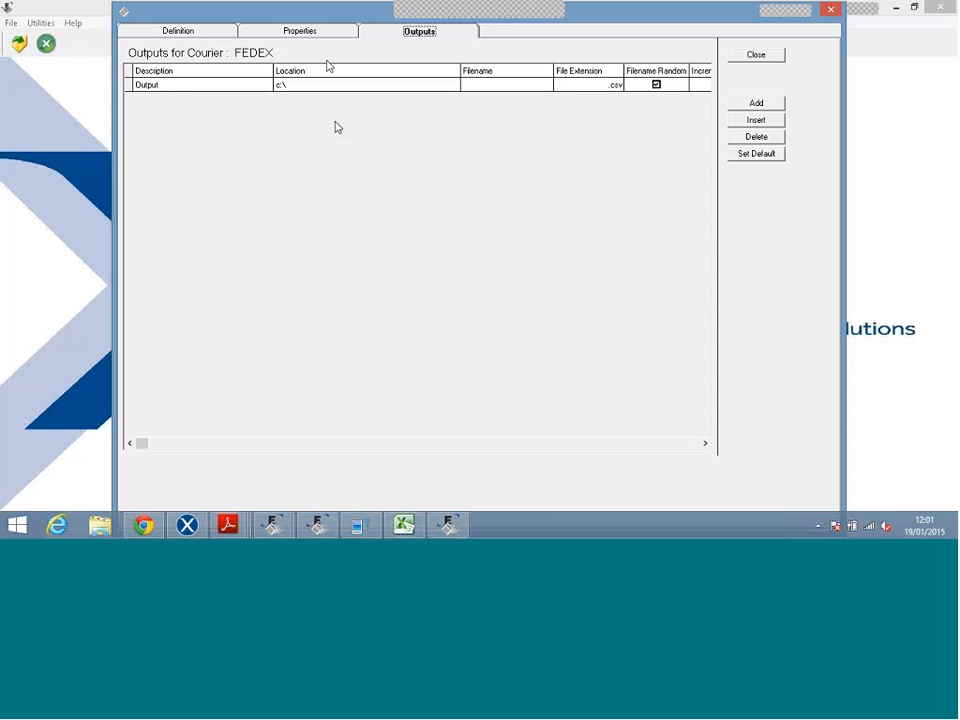
Enter 1 as the Account Code Output ID, then clear it back to blank.
click(313, 32)
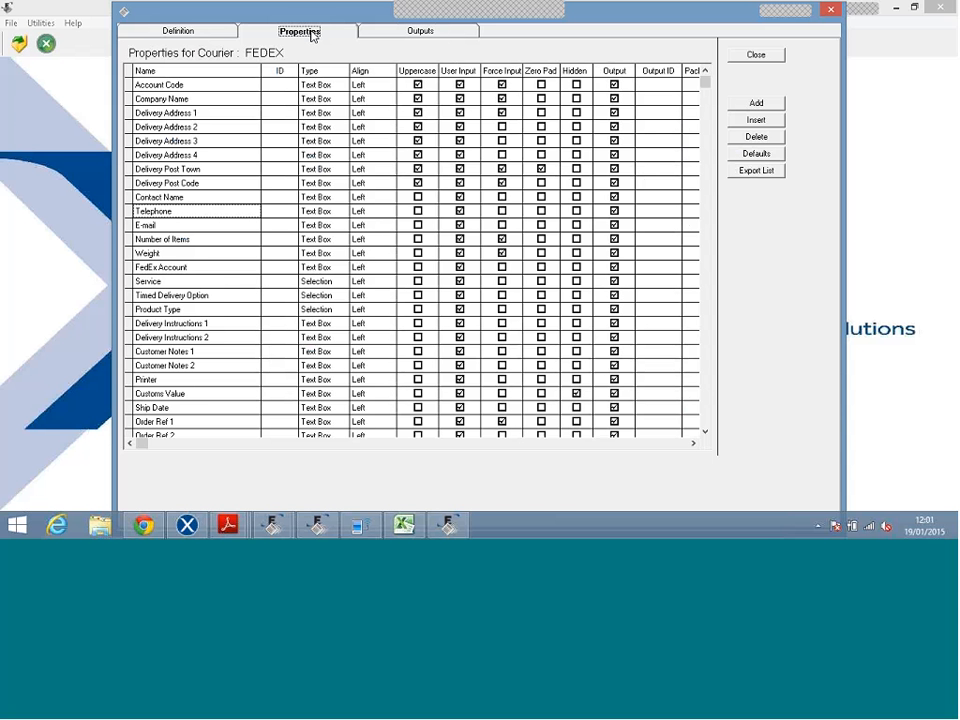
click(662, 88)
text(1)
click(647, 98)
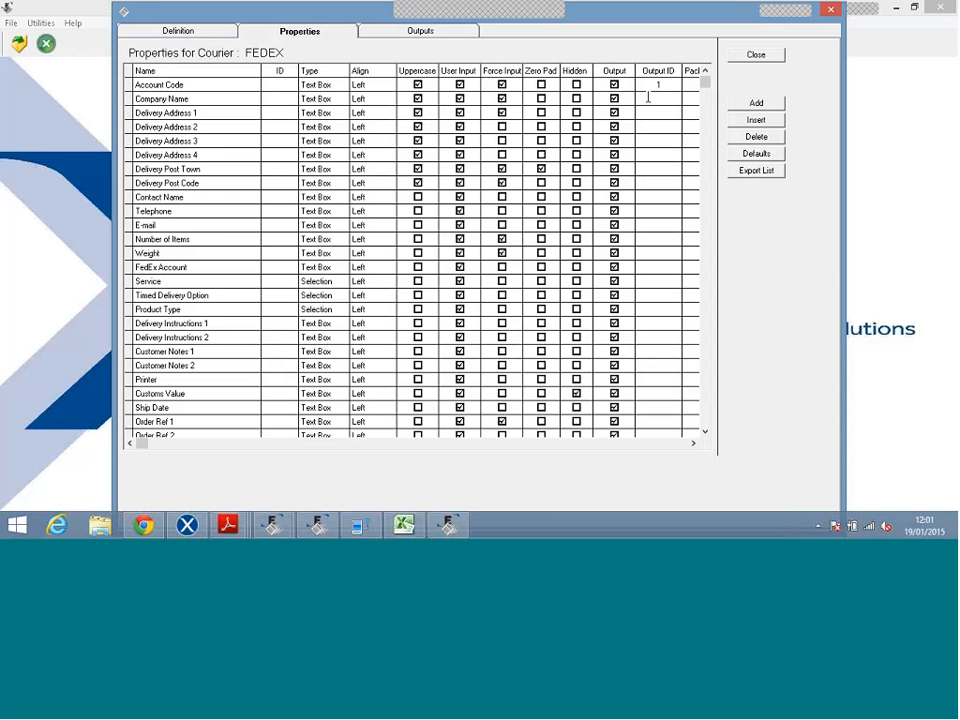
click(676, 87)
key(BackSpace)
Switch between the FEDEX Definition and Properties tabs, ending on Definition.
click(192, 33)
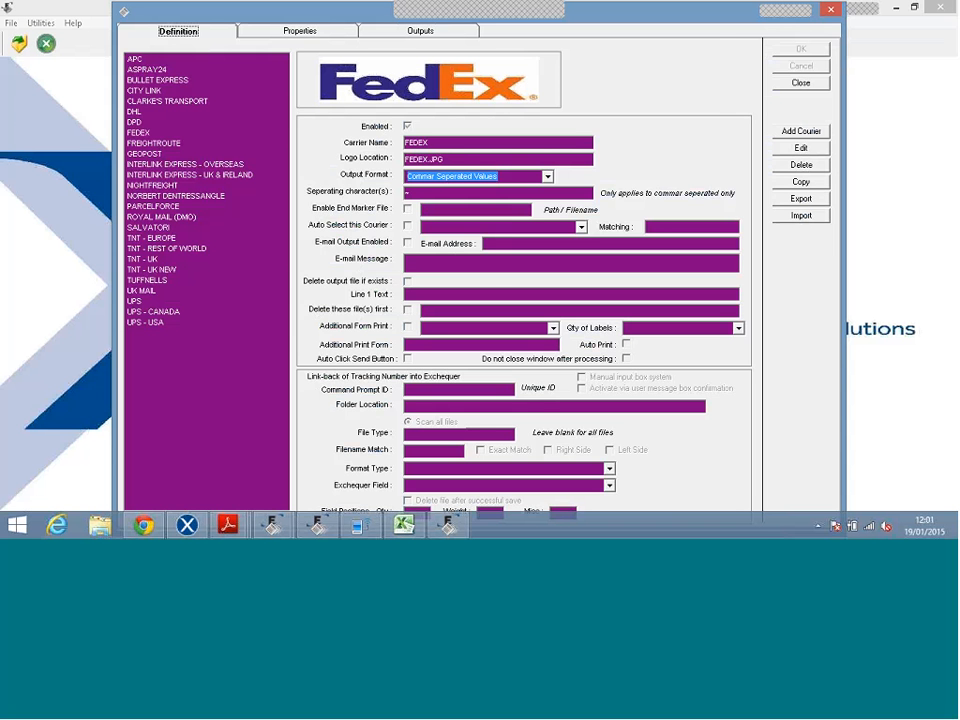
click(277, 31)
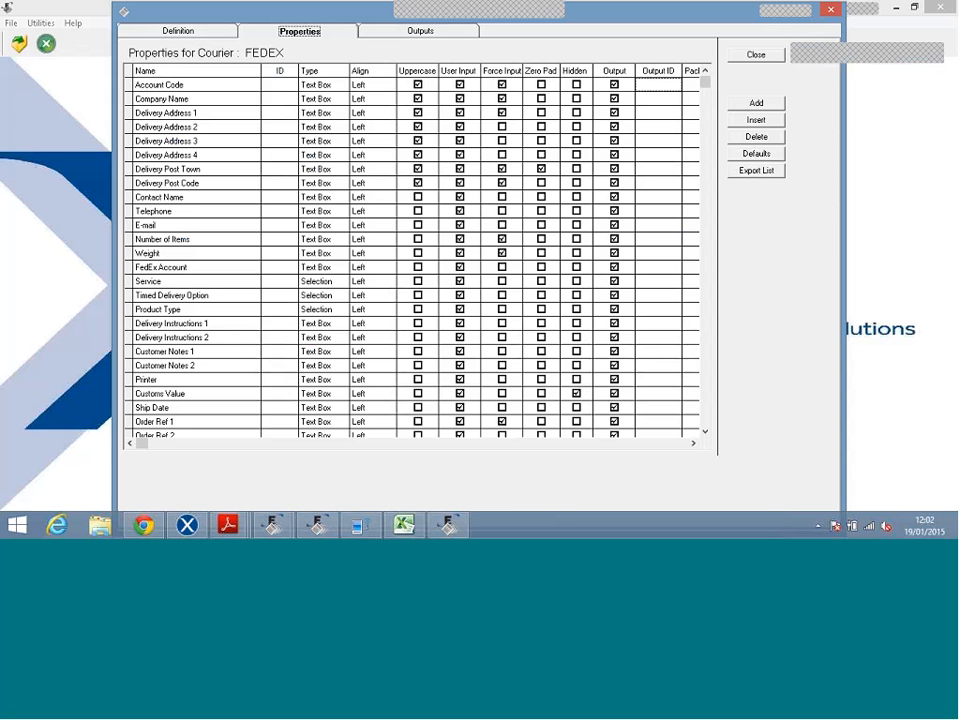
click(150, 30)
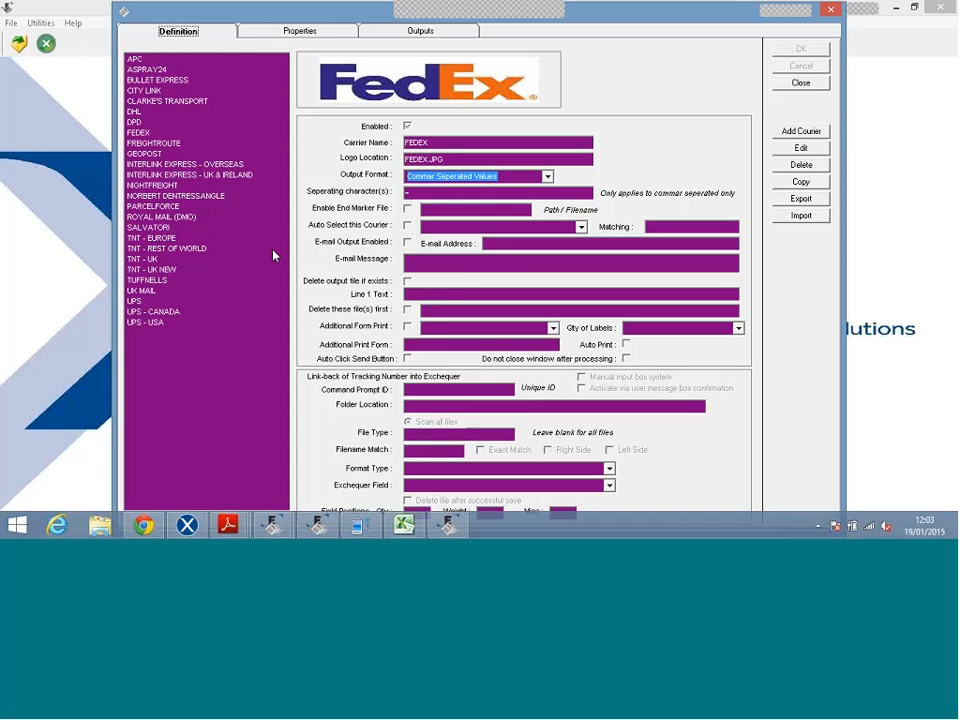
Review the SALVATORI courier's settings, then close the courier setup and exit Courier Pro.
click(170, 229)
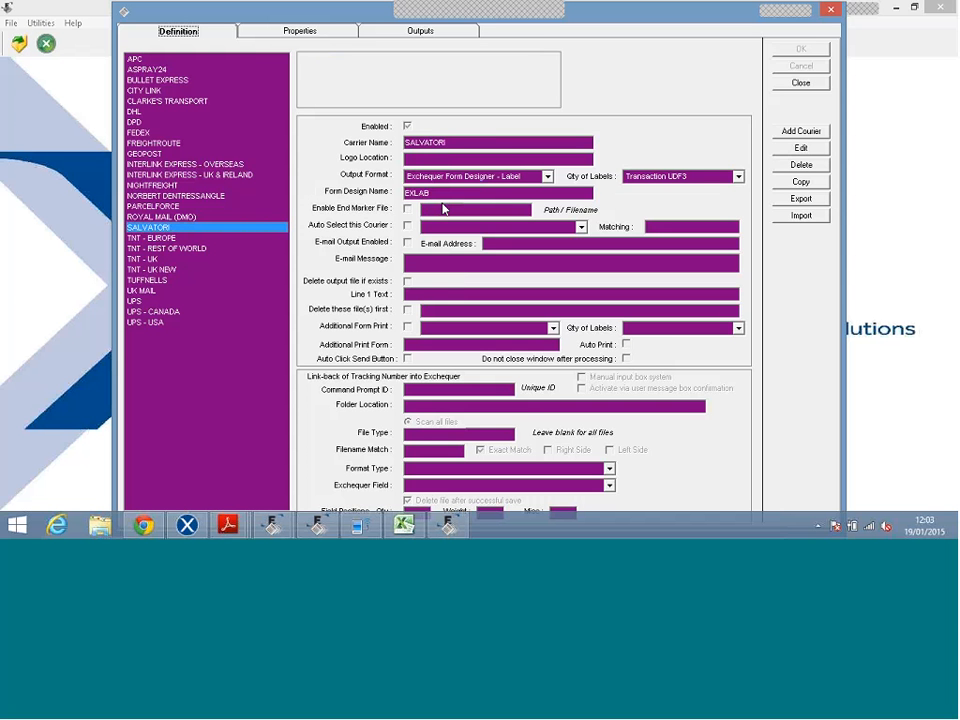
click(785, 87)
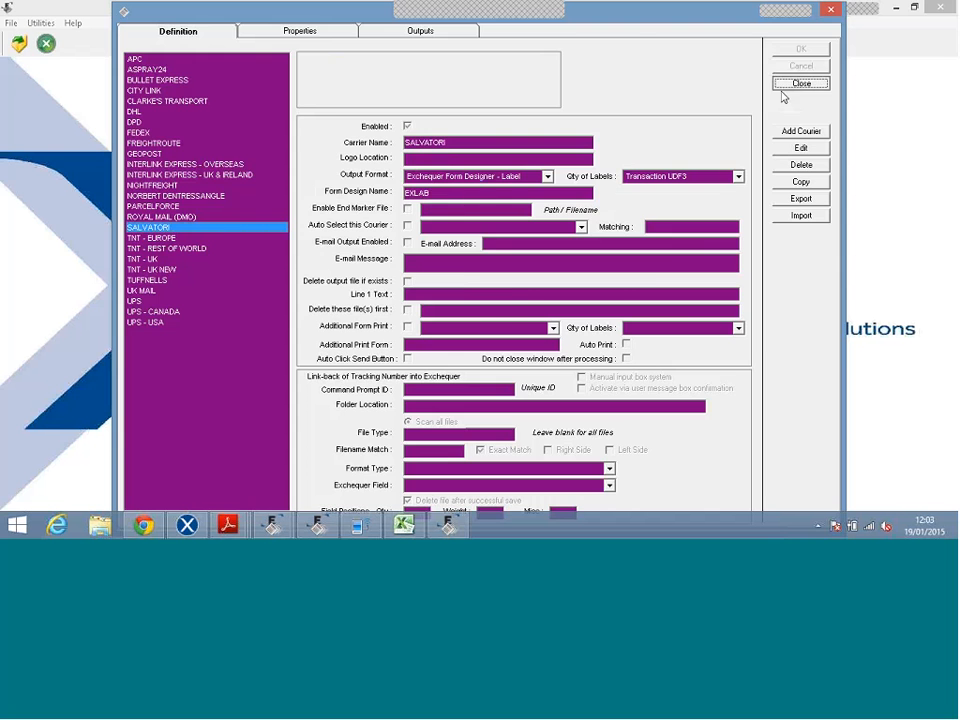
click(45, 51)
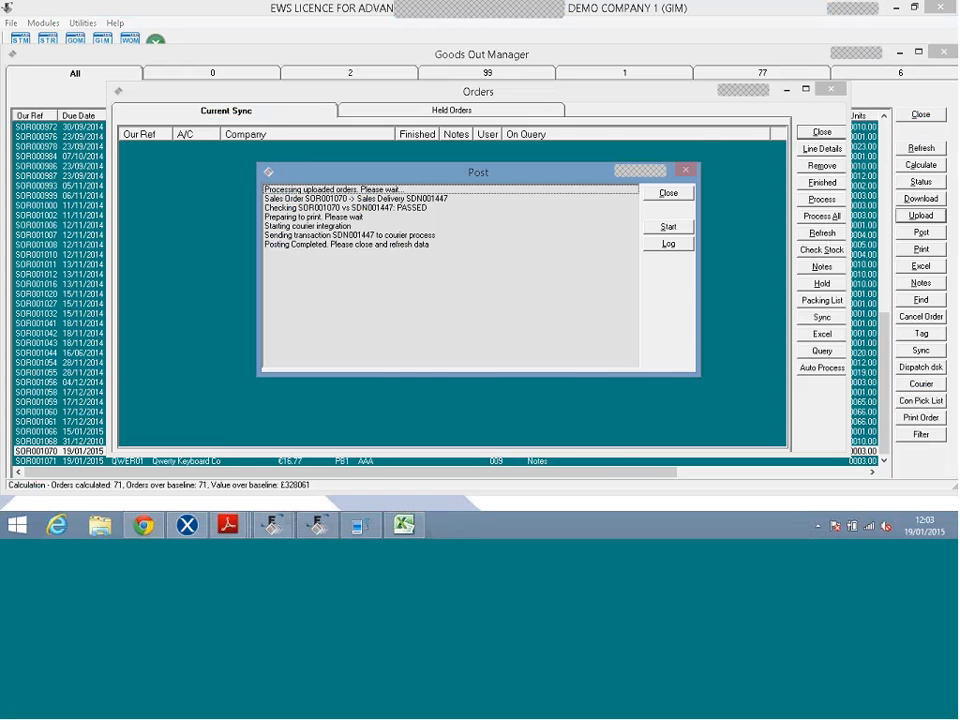
Dismiss the posting results, refresh the outstanding orders and sort them by reference.
click(662, 196)
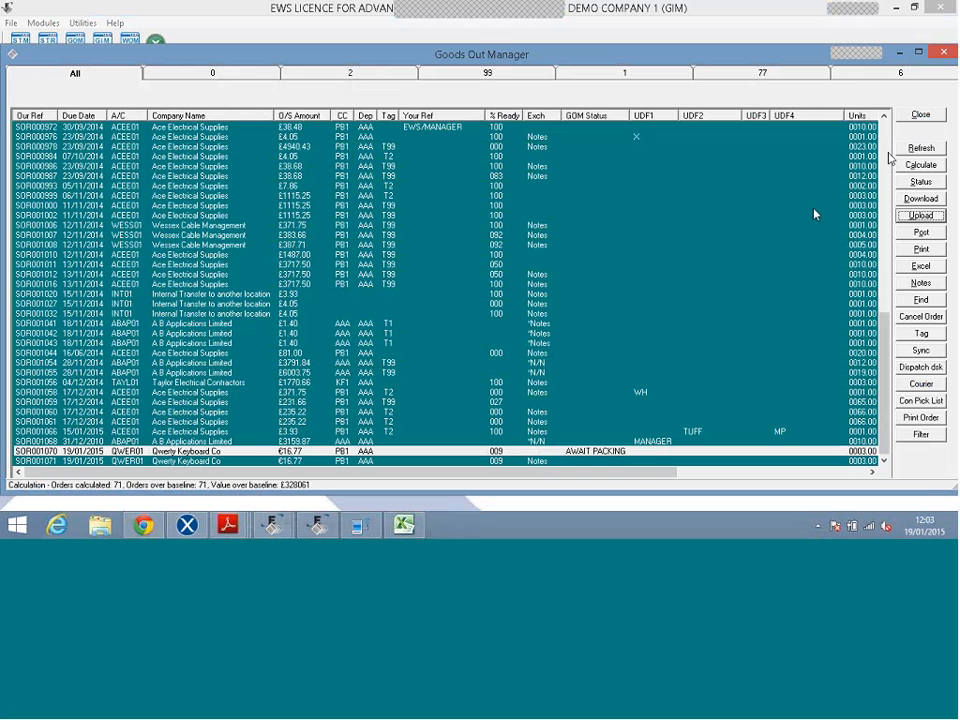
click(920, 148)
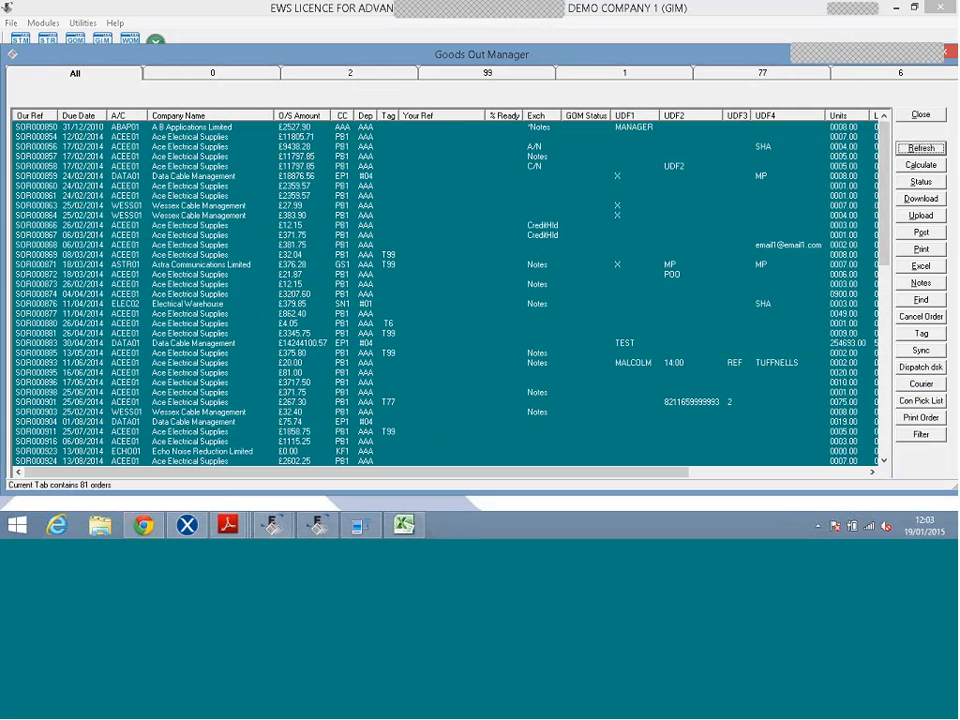
click(549, 181)
drag(884, 212, 887, 460)
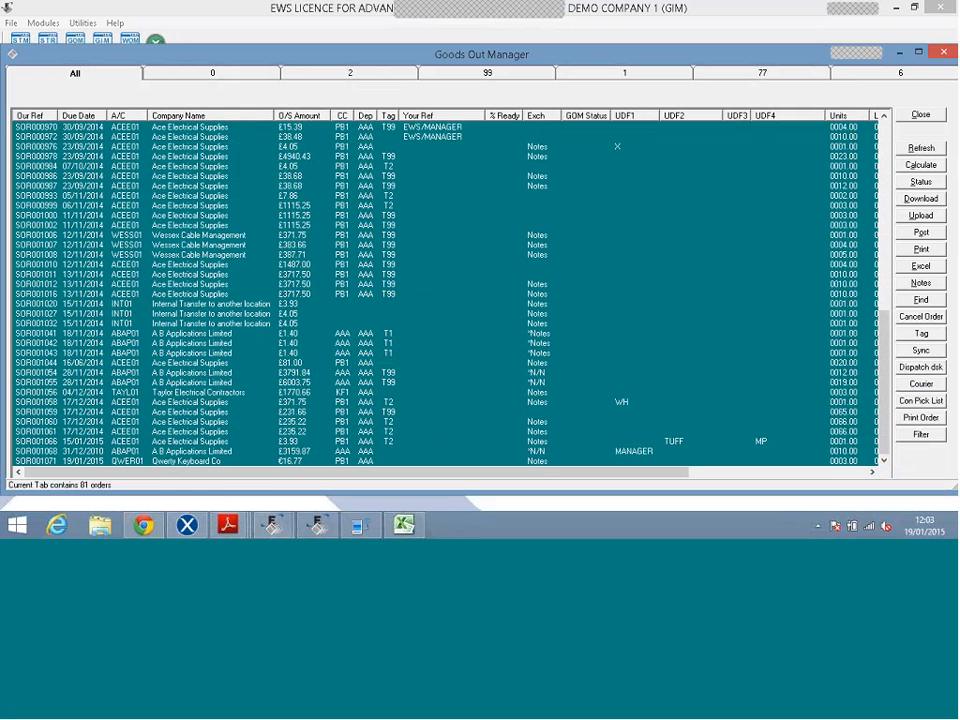
click(46, 117)
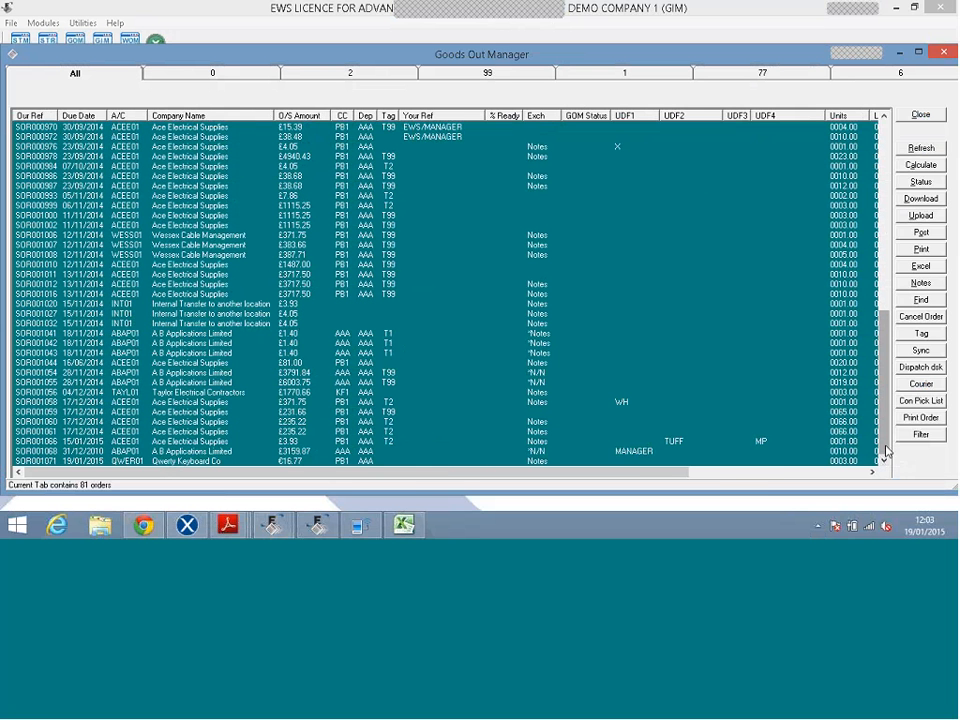
Select order SOR001071 and process it at the Dispatch desk.
click(378, 462)
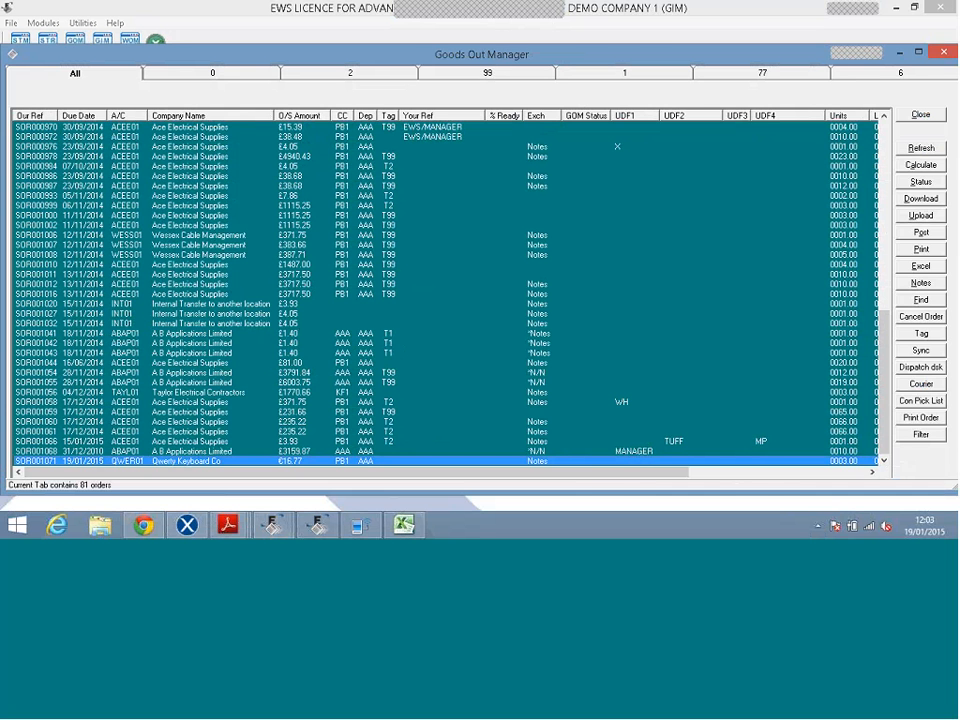
click(908, 368)
click(884, 393)
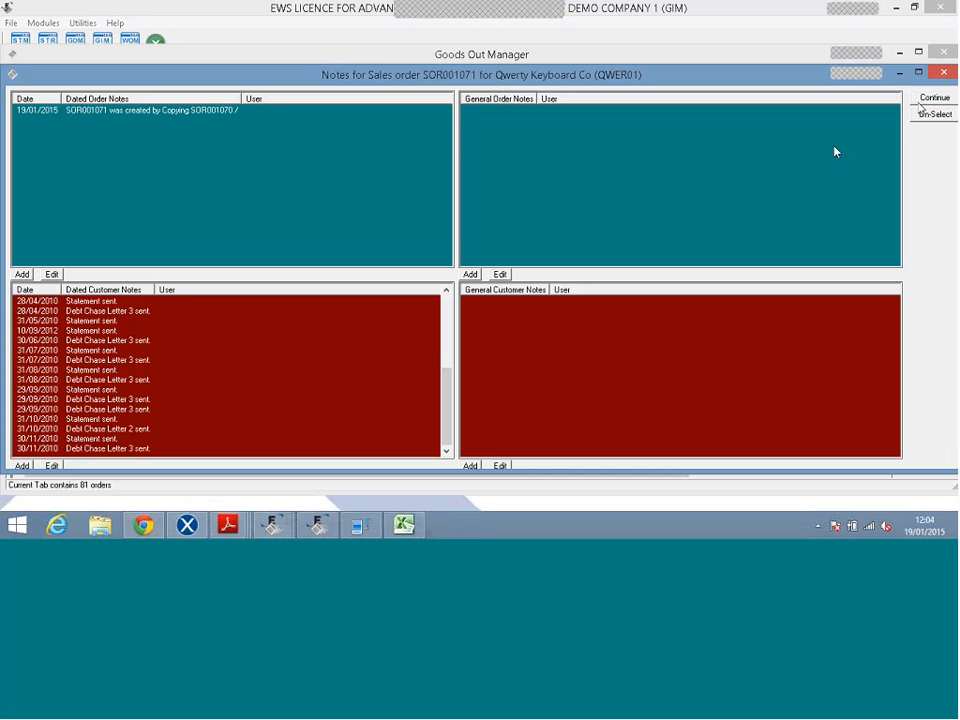
Continue past the order notes and scan two items at the Dispatch Desk, packing one unit each.
click(922, 100)
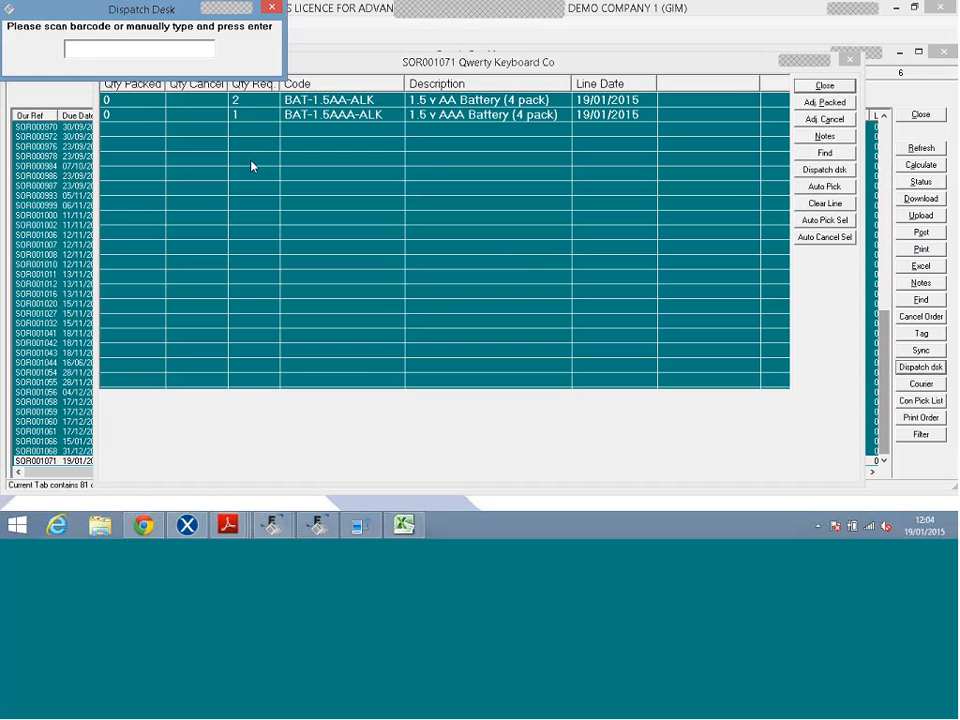
text('1)
key(Return)
text('1000)
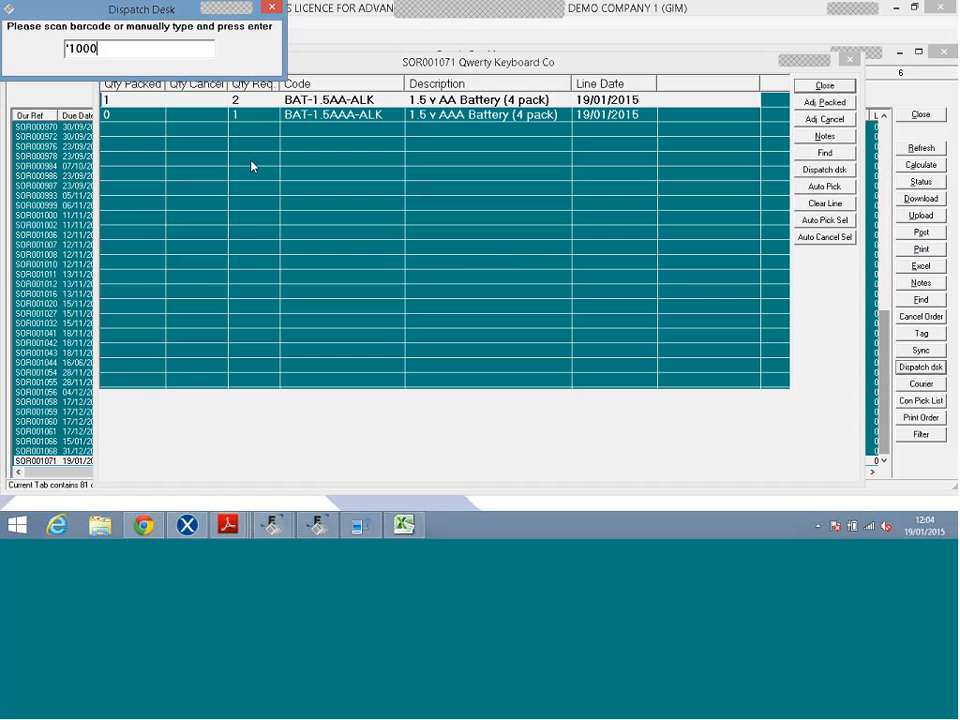
key(Return)
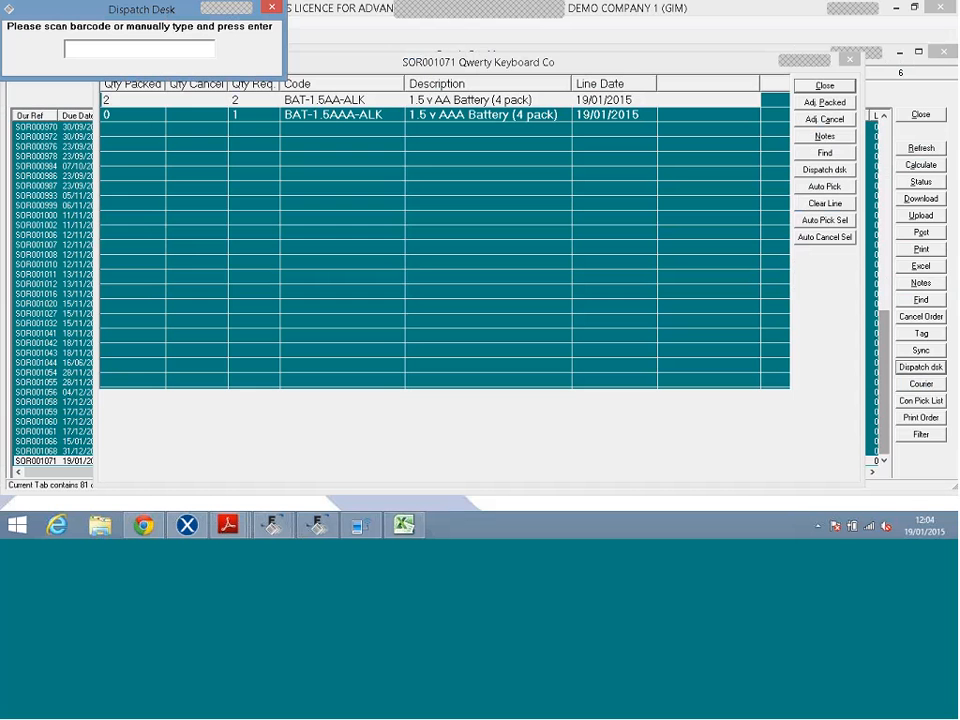
click(271, 7)
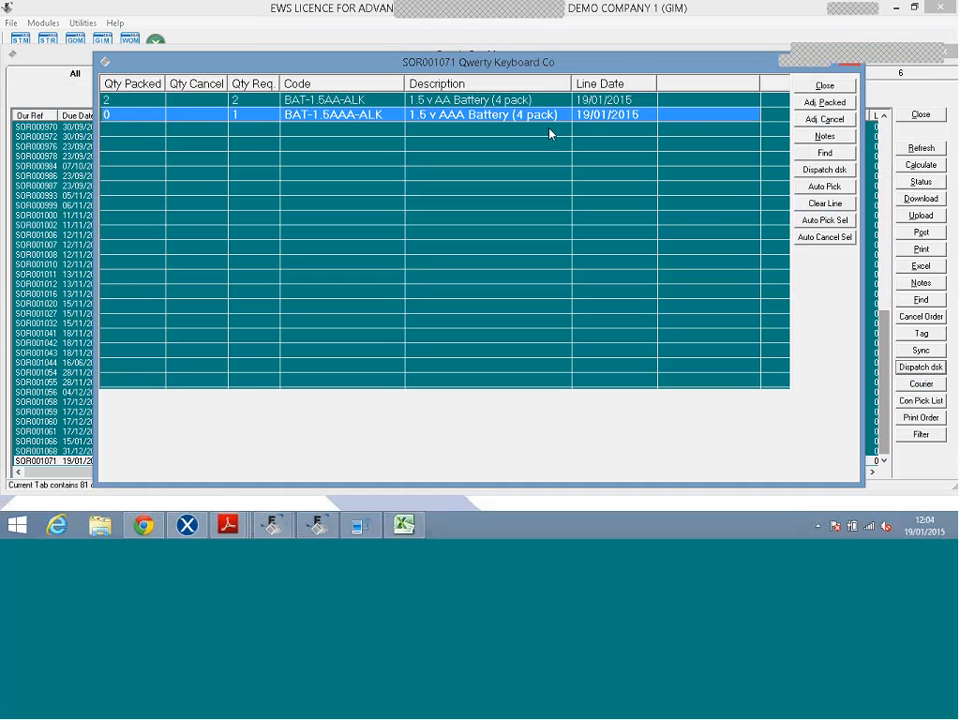
Set the AAA battery line's packed quantity to 1 and process order SOR001071.
click(808, 106)
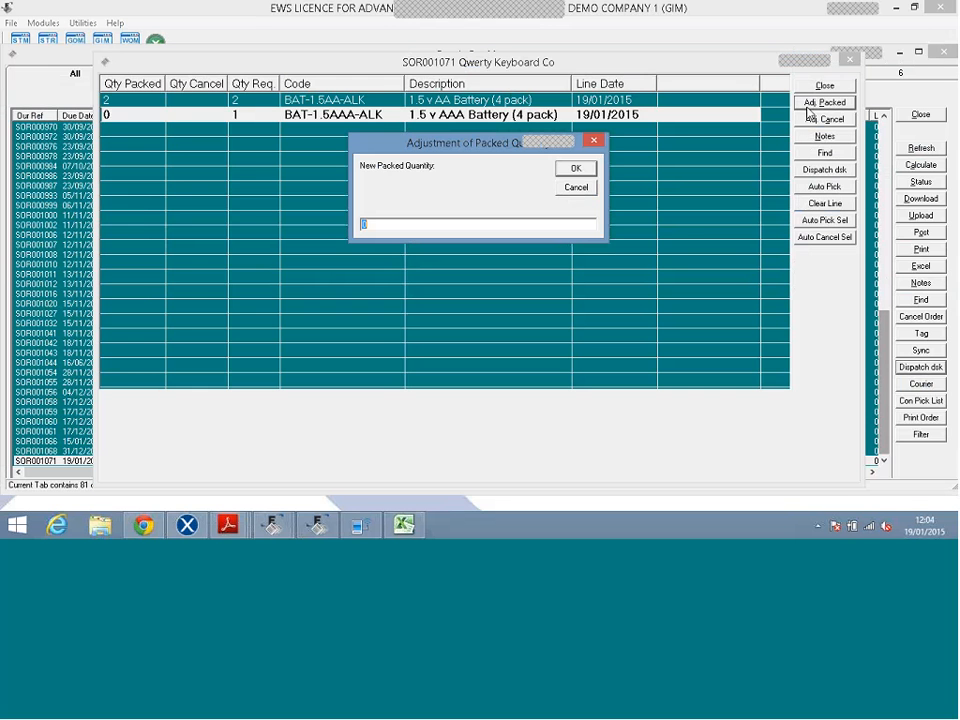
text(1)
key(Return)
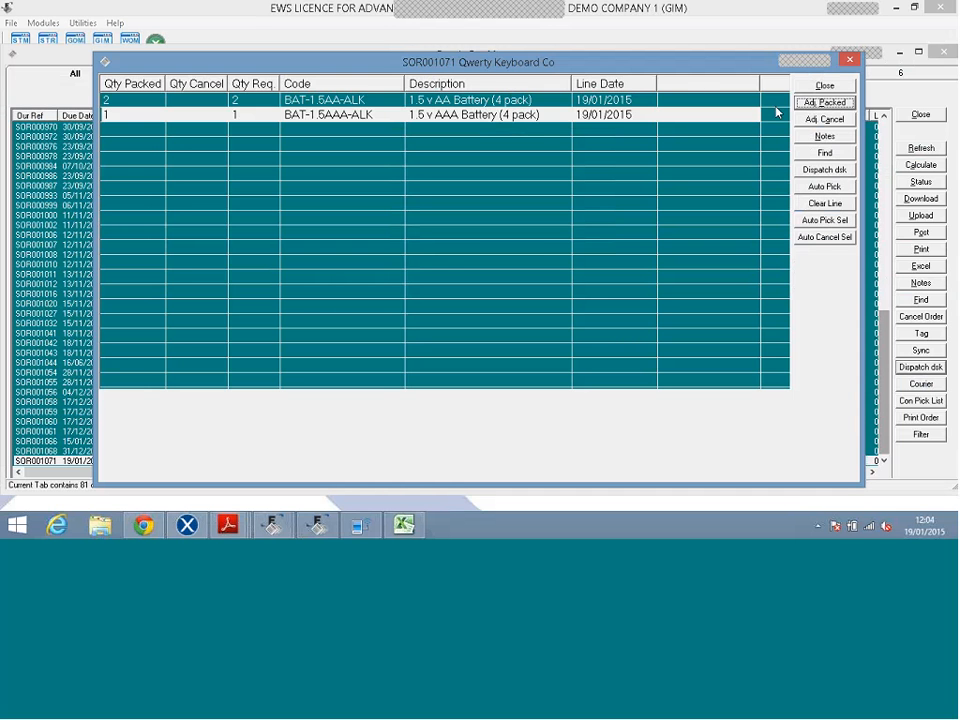
click(811, 88)
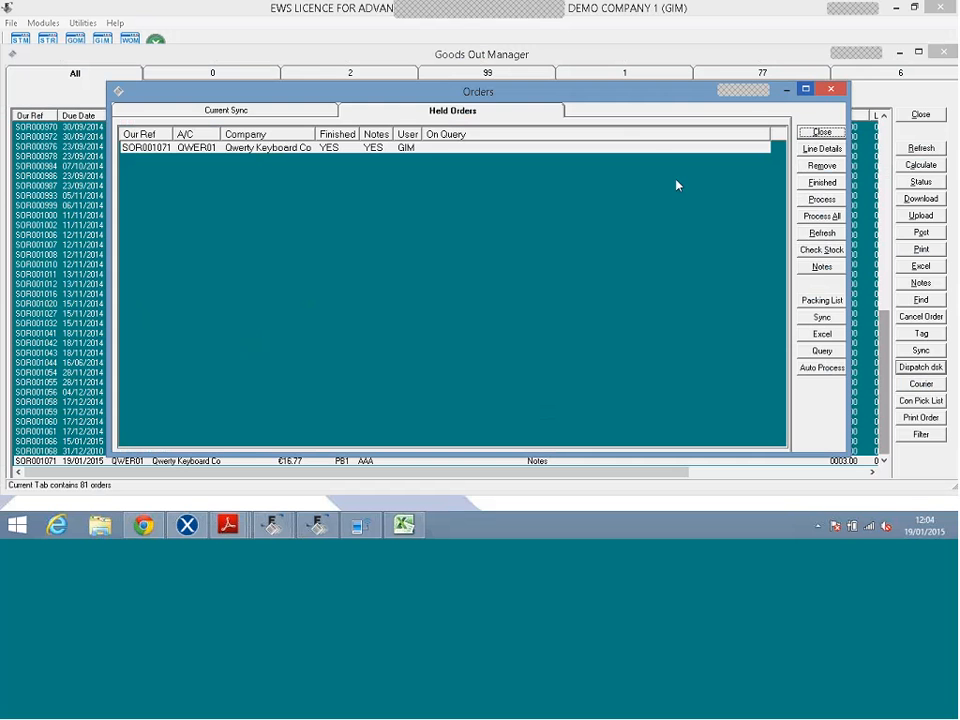
click(822, 199)
Confirm processing SOR001071, then close its delivery note preview and the PDF assistant.
click(501, 313)
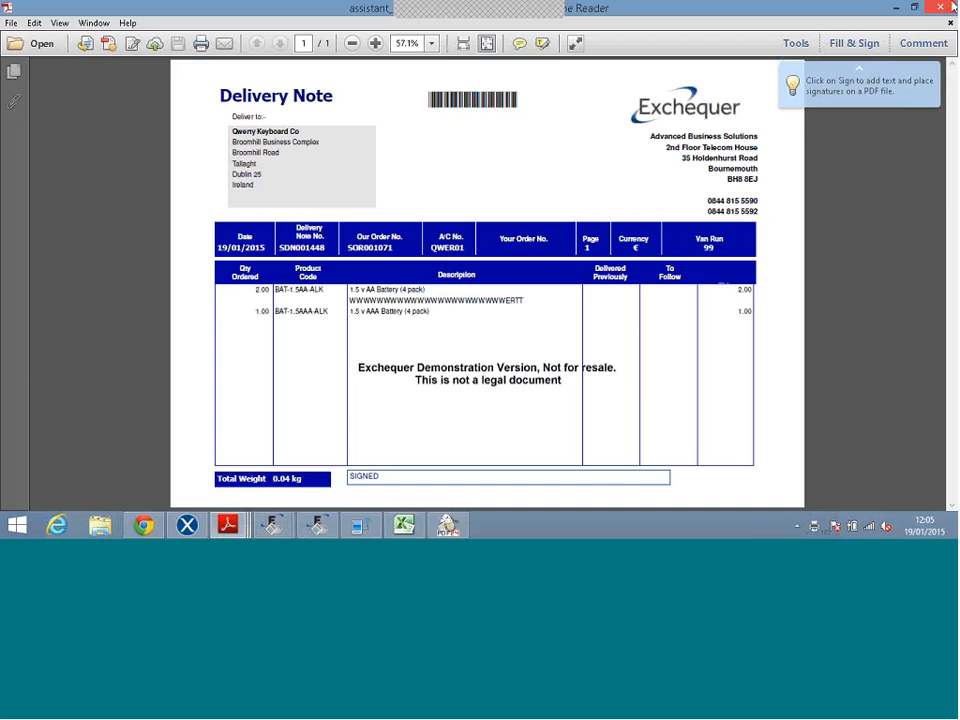
click(948, 6)
click(607, 129)
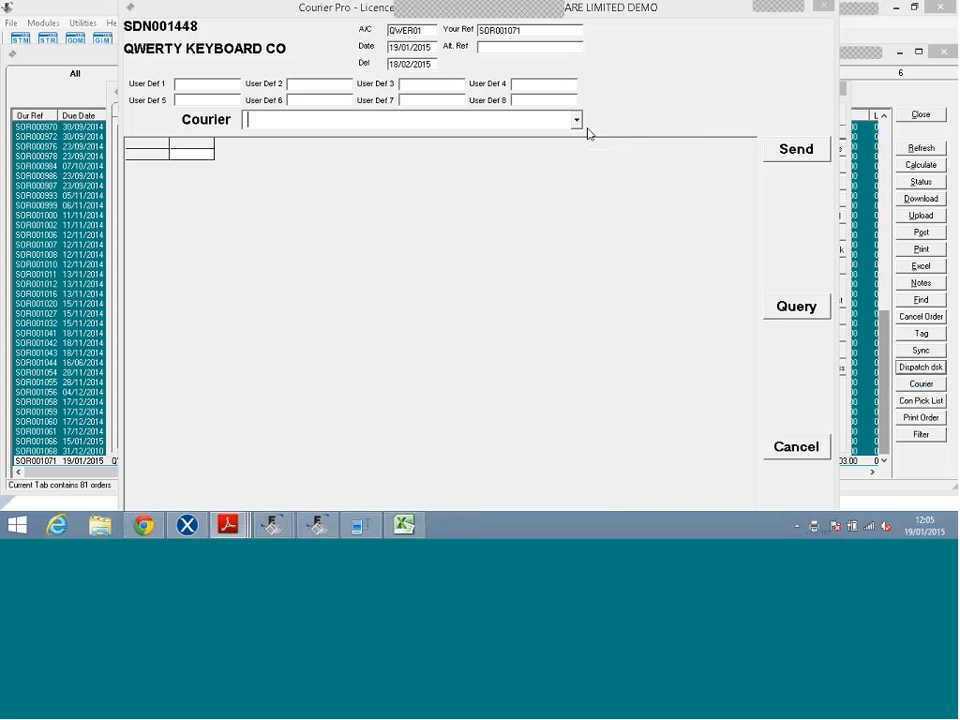
Choose DHL as courier, cancel the shipment, and close the posting results and orders windows.
click(574, 120)
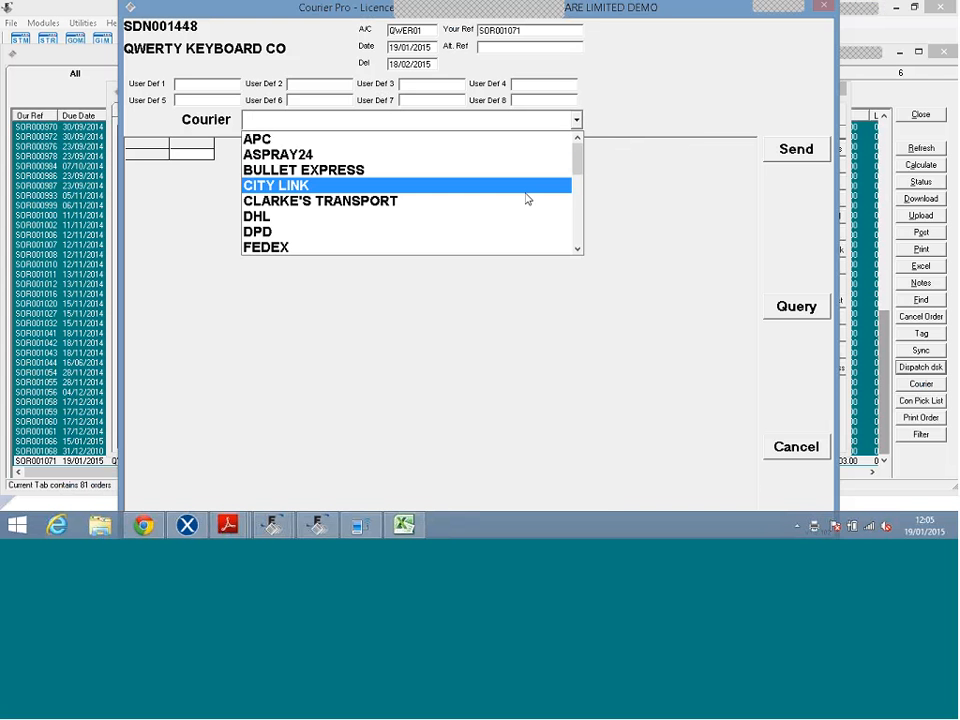
click(527, 199)
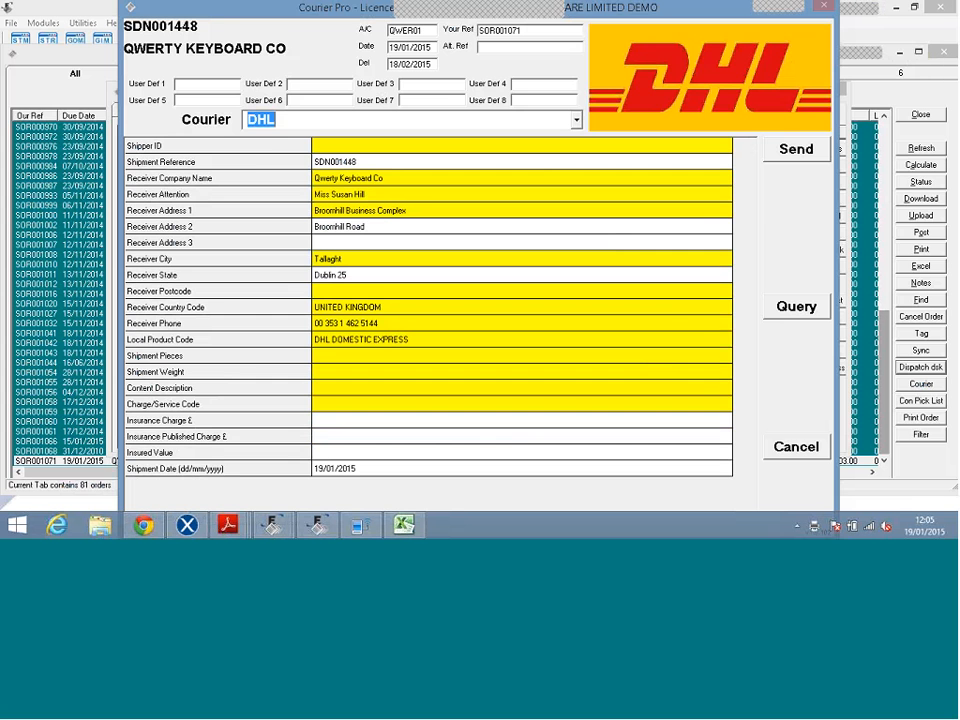
click(796, 446)
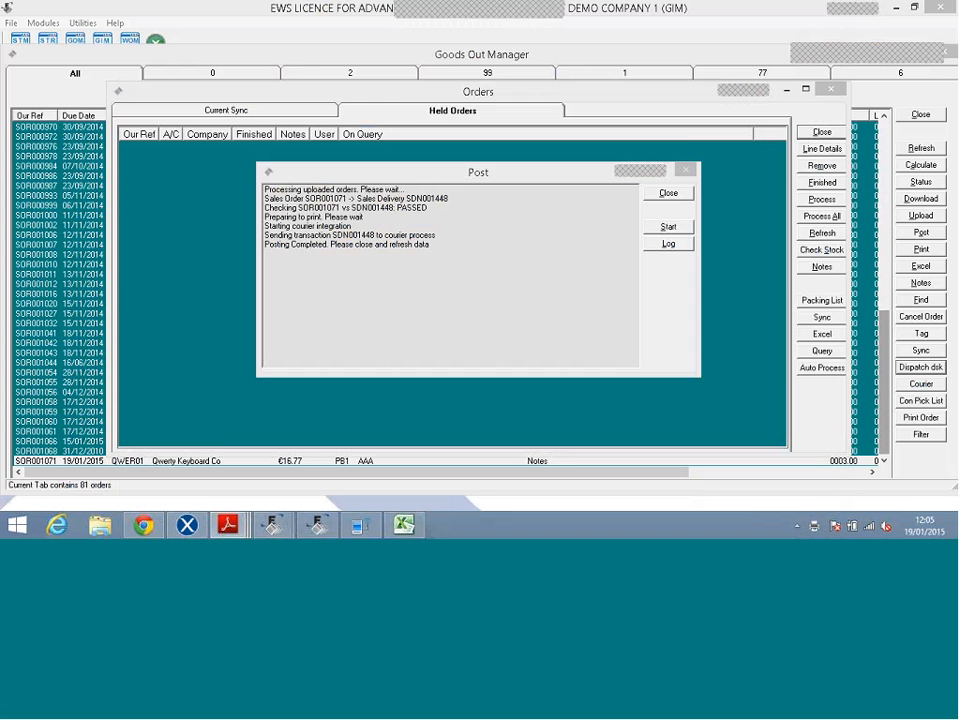
click(668, 194)
click(821, 133)
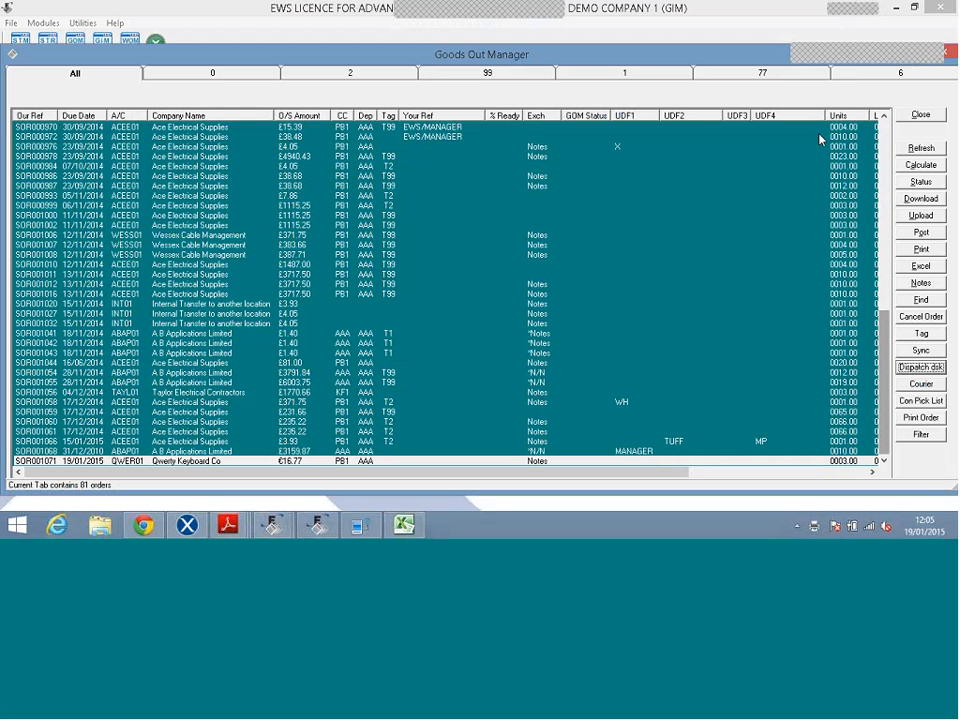
click(713, 296)
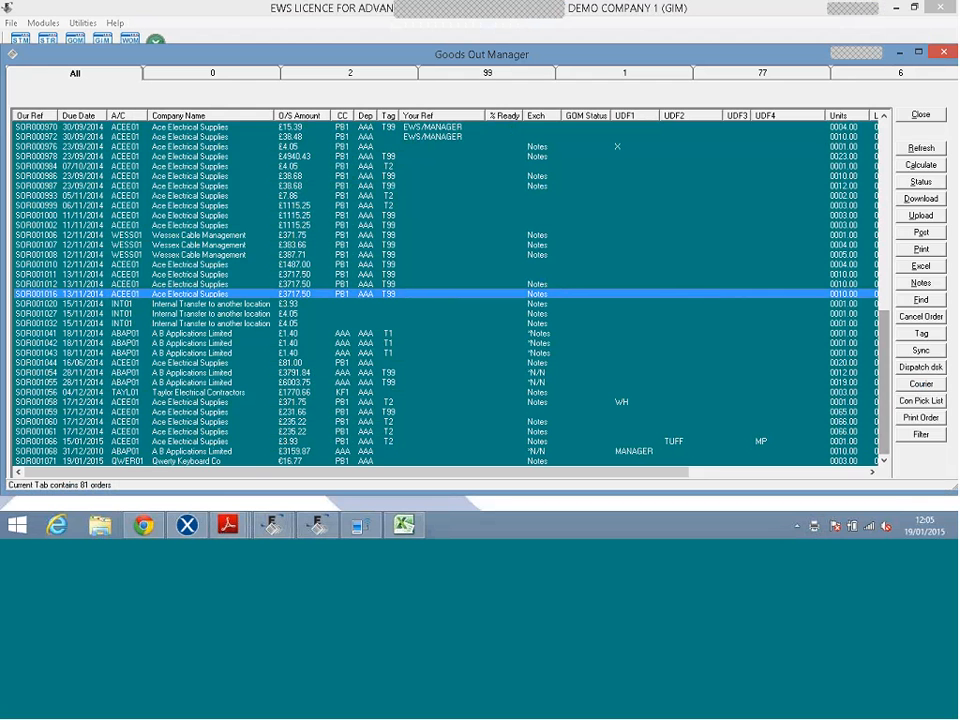
Select orders SOR000874–SOR000881 and export an Excel Order Detail Summary without OLE links.
click(920, 147)
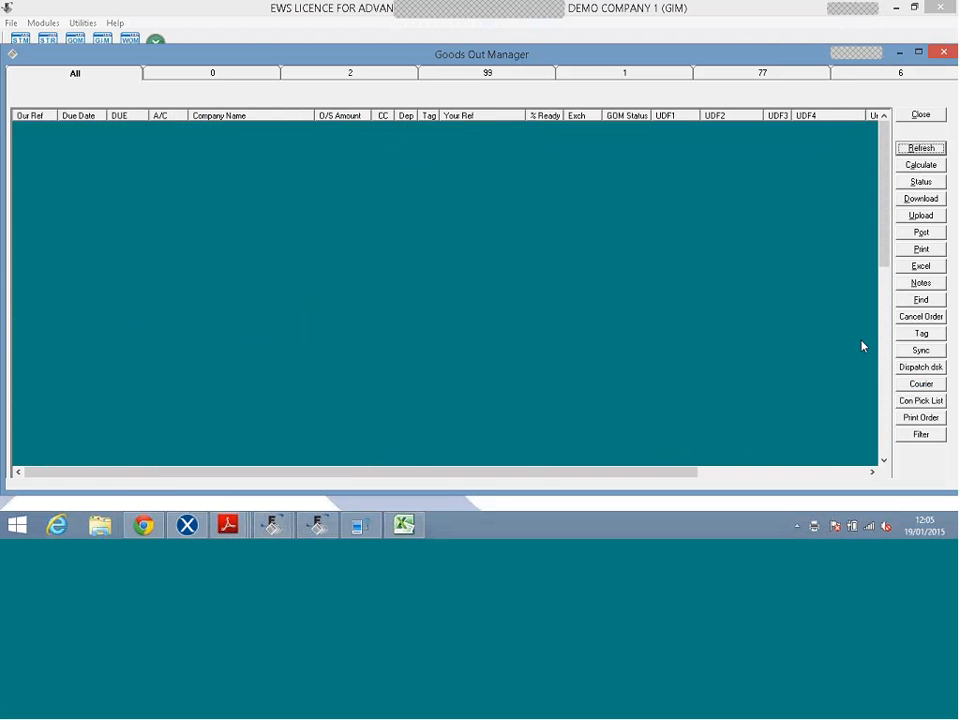
click(685, 296)
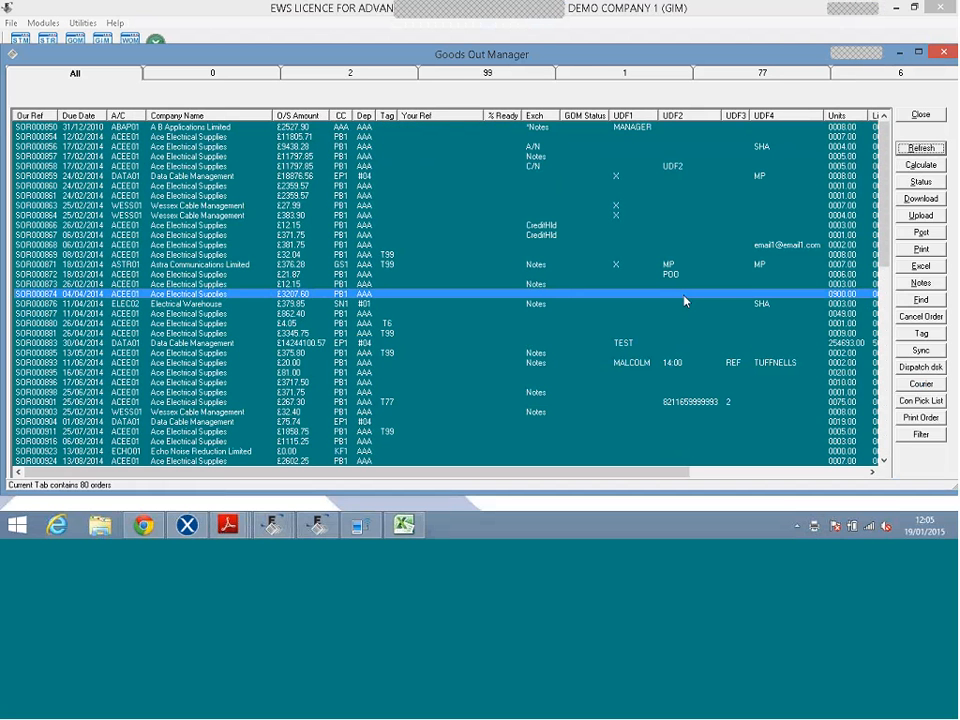
key(shift+Down)
key(shift+Down)
key(shift+Down)
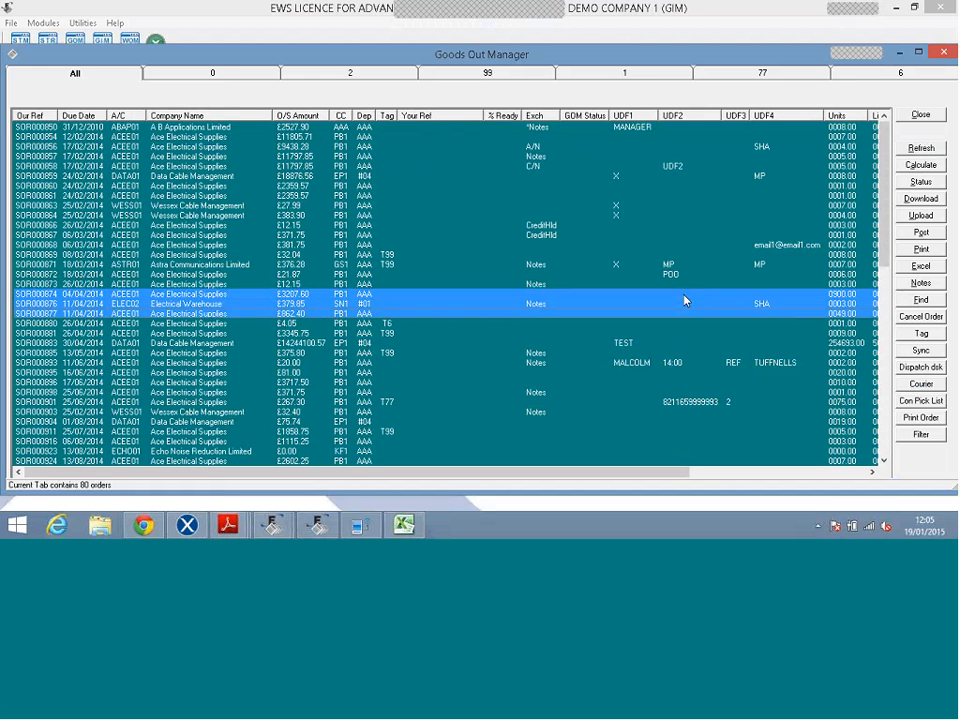
key(shift+Down)
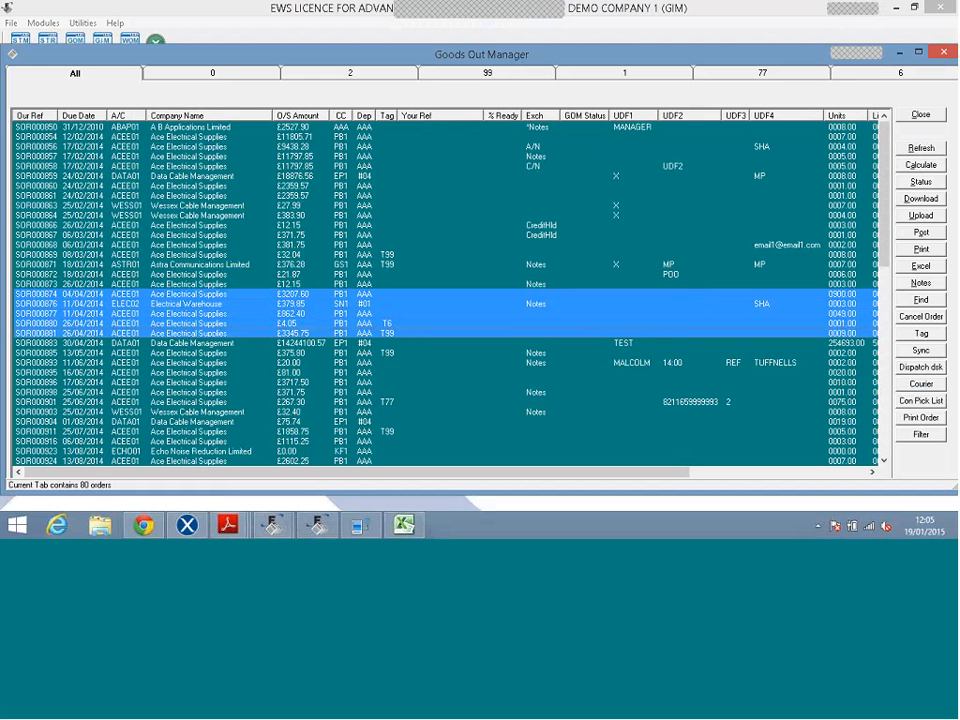
click(920, 266)
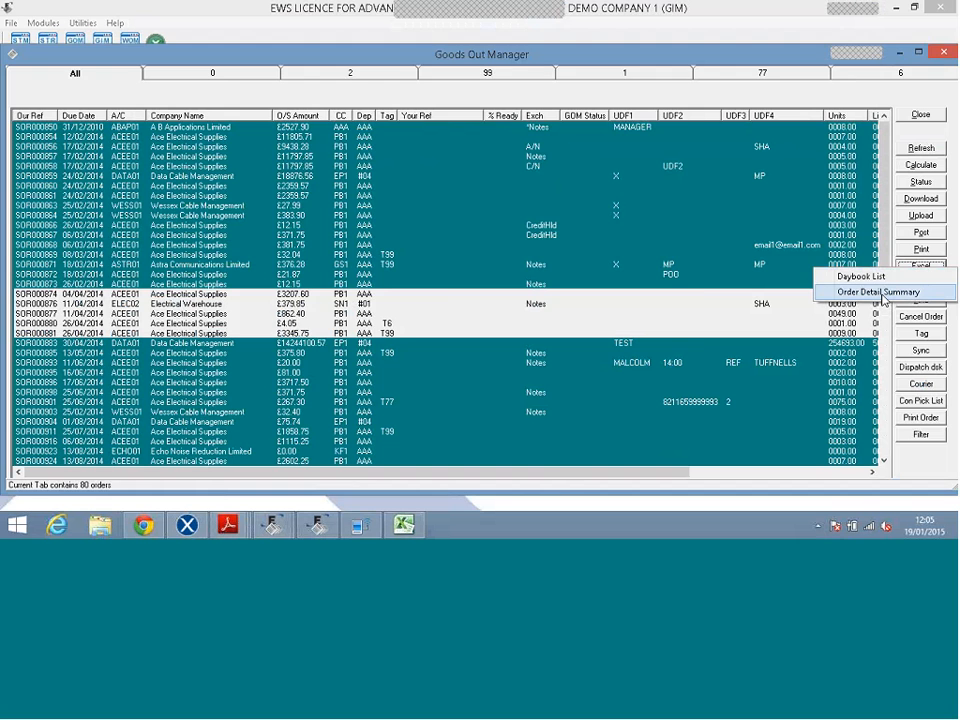
click(880, 292)
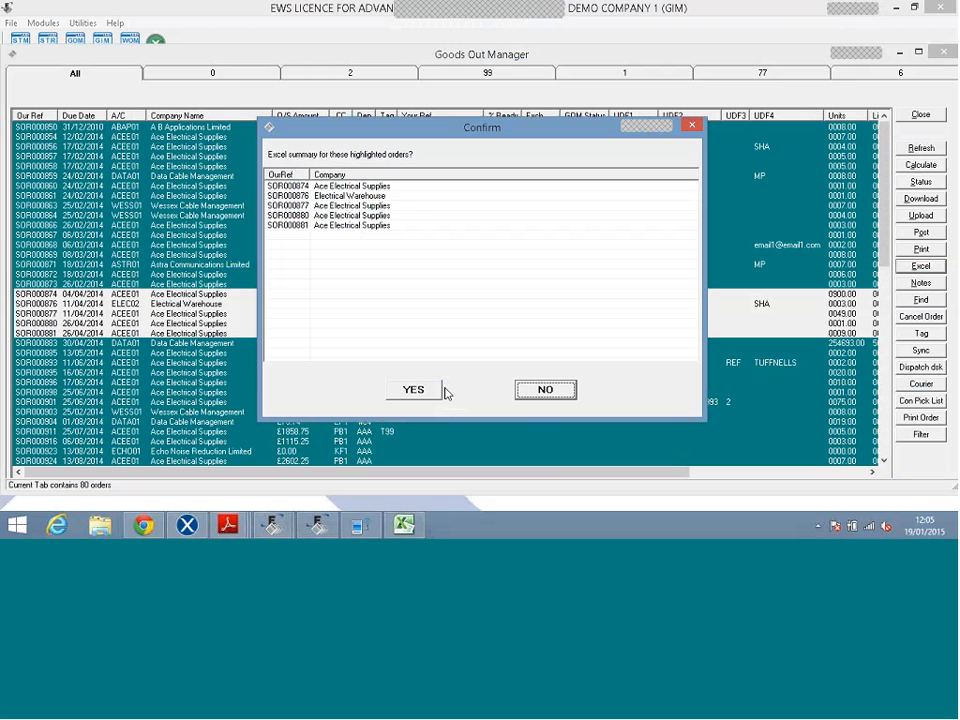
click(441, 390)
click(553, 315)
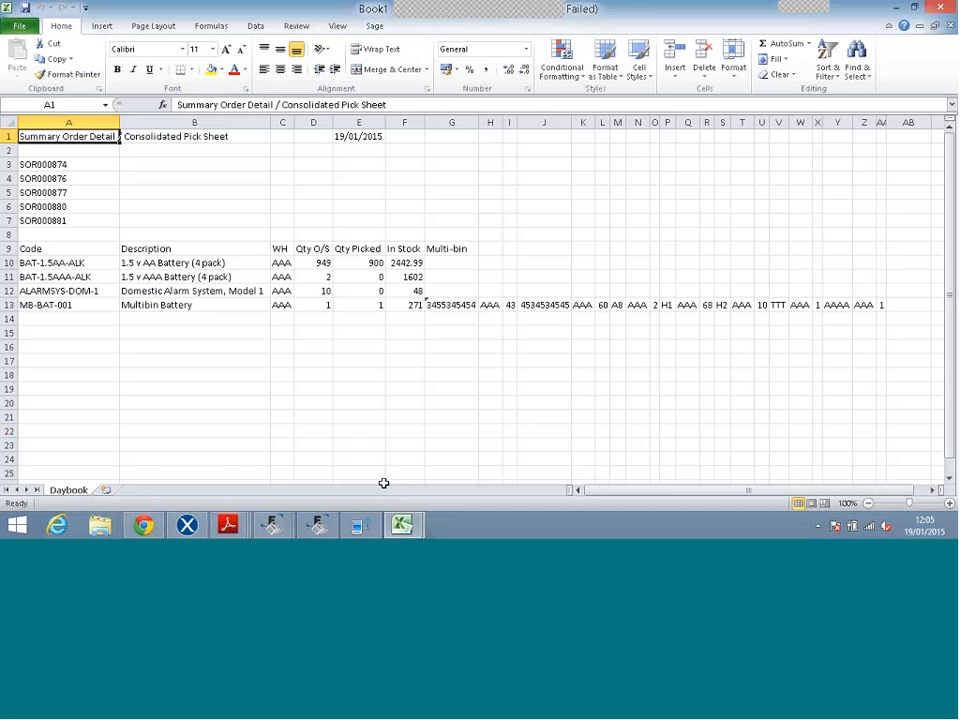
Inspect the Summary Order Detail sheet, then close the workbook without saving.
right_click(80, 236)
key(Escape)
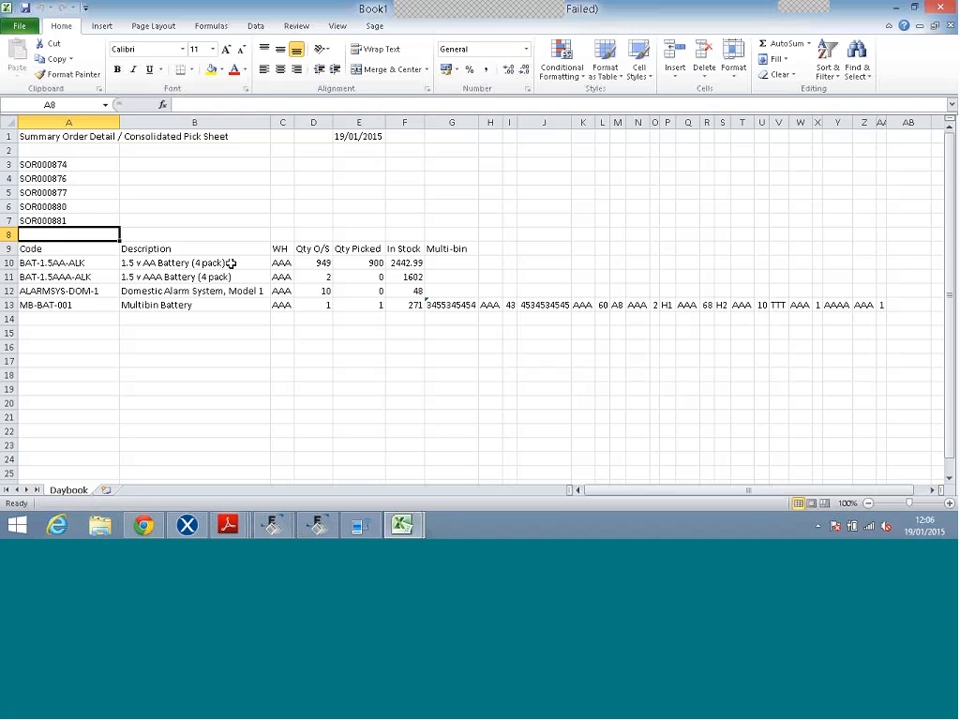
click(938, 7)
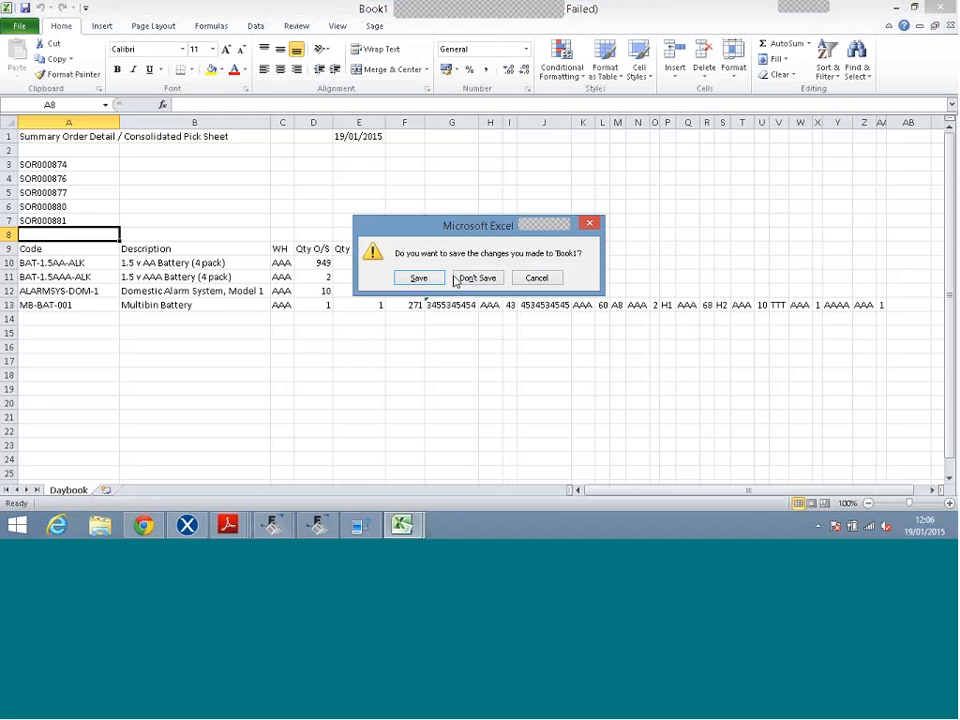
click(476, 279)
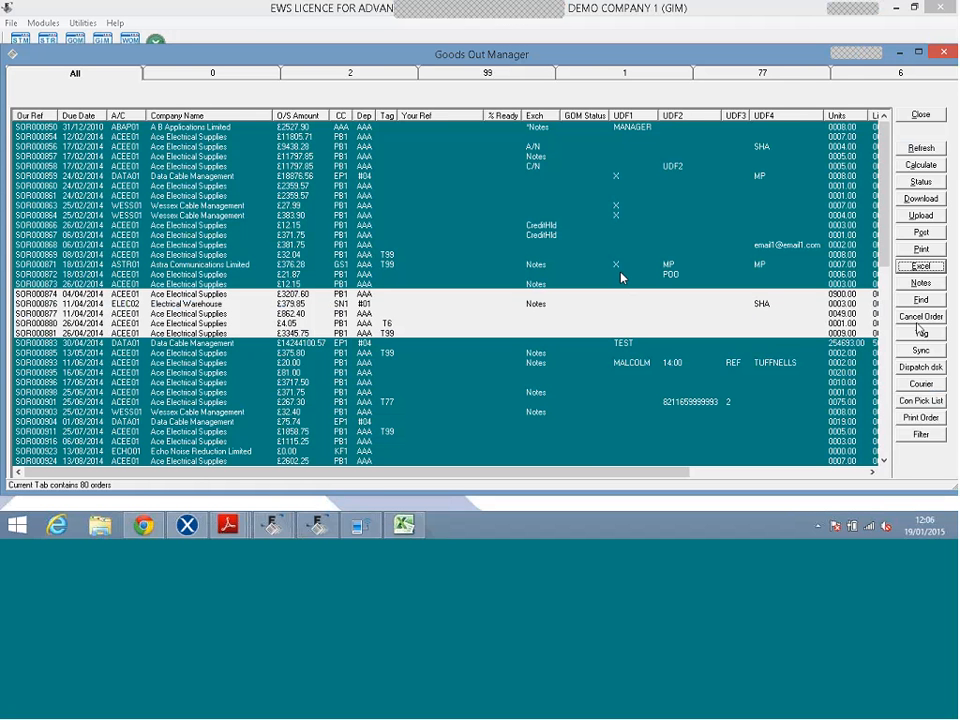
click(921, 334)
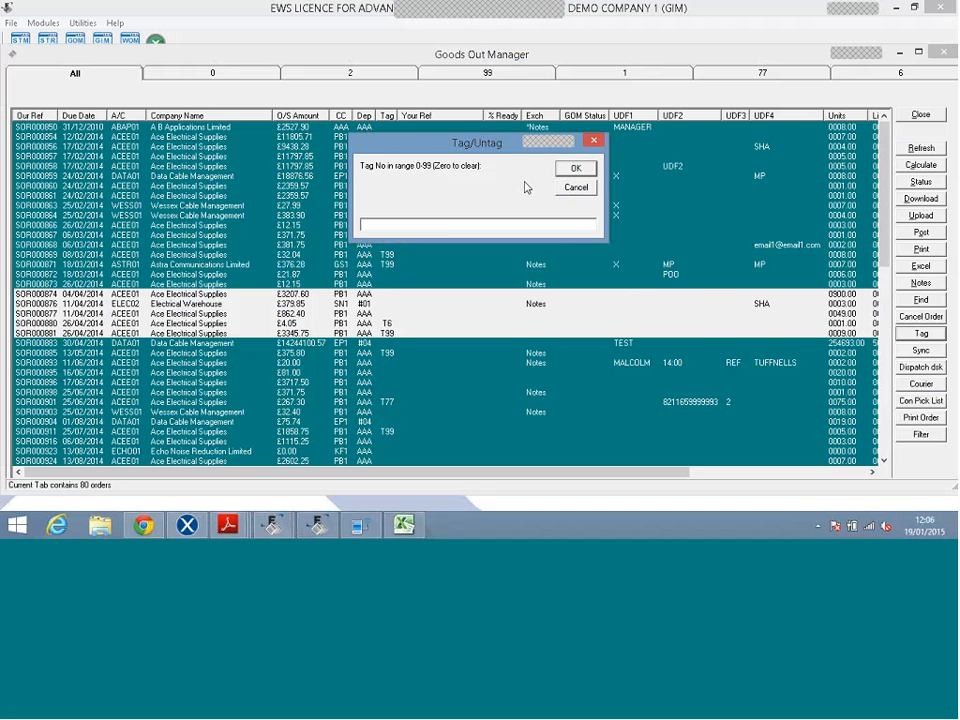
Assign tag number 5 to orders SOR000874–SOR000881 and confirm the posting.
text(5)
key(Return)
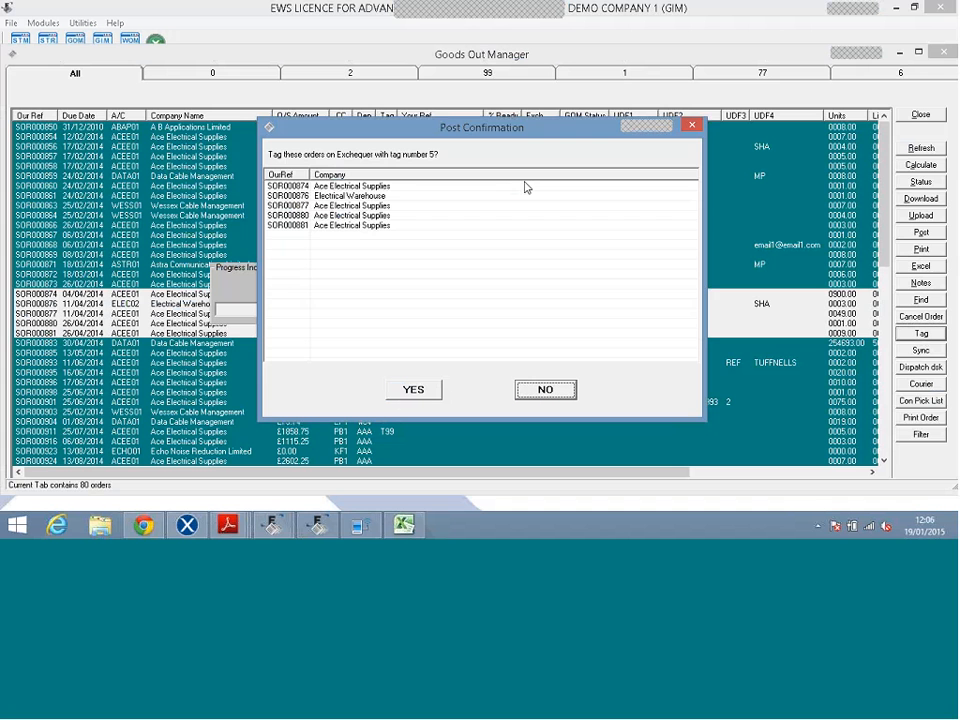
click(401, 394)
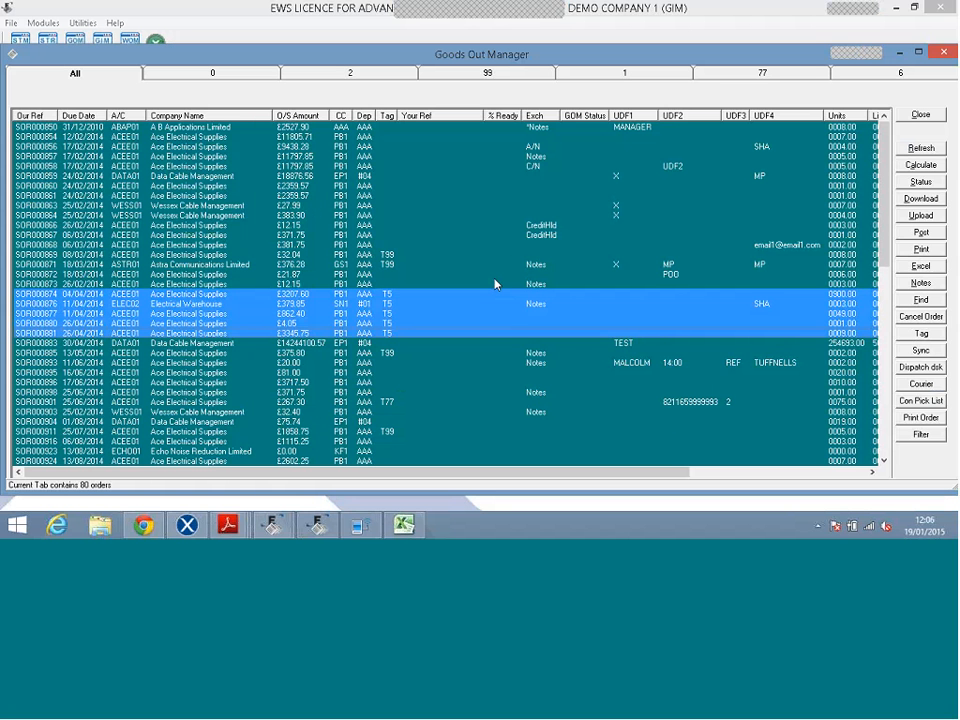
click(495, 277)
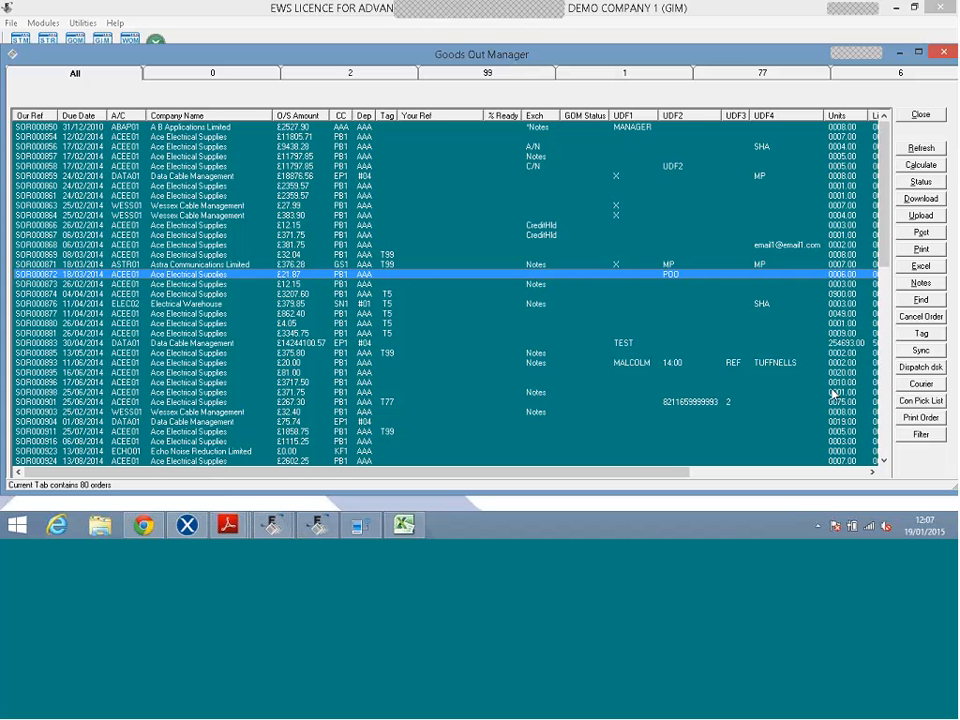
Open the BAT-1.5AAA-ALK stock record in Exchequer and copy its stock code.
click(716, 402)
click(194, 526)
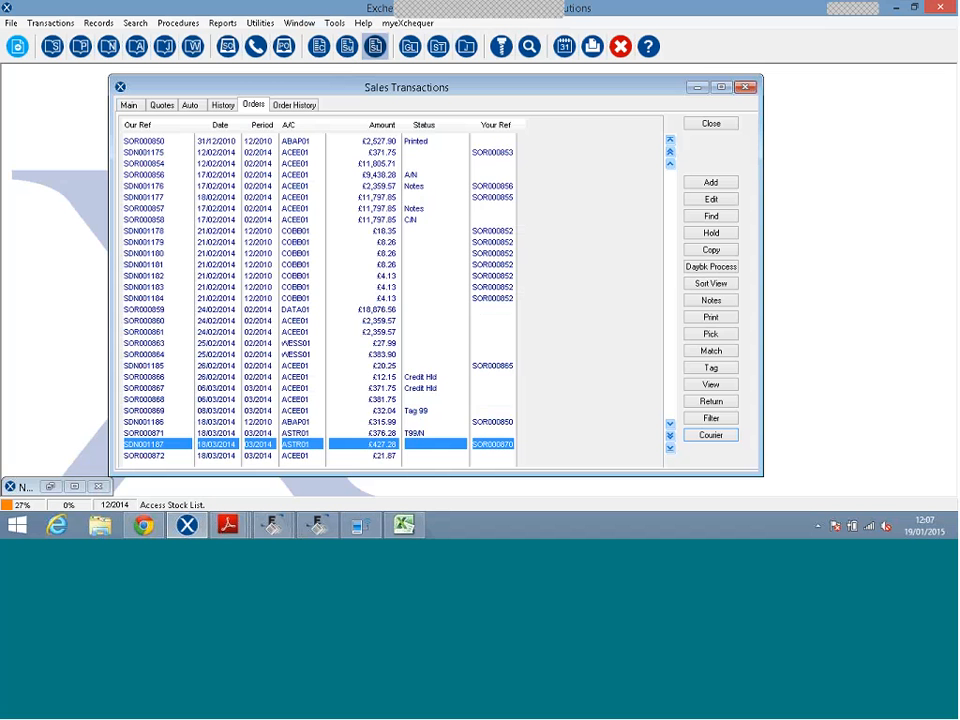
click(375, 46)
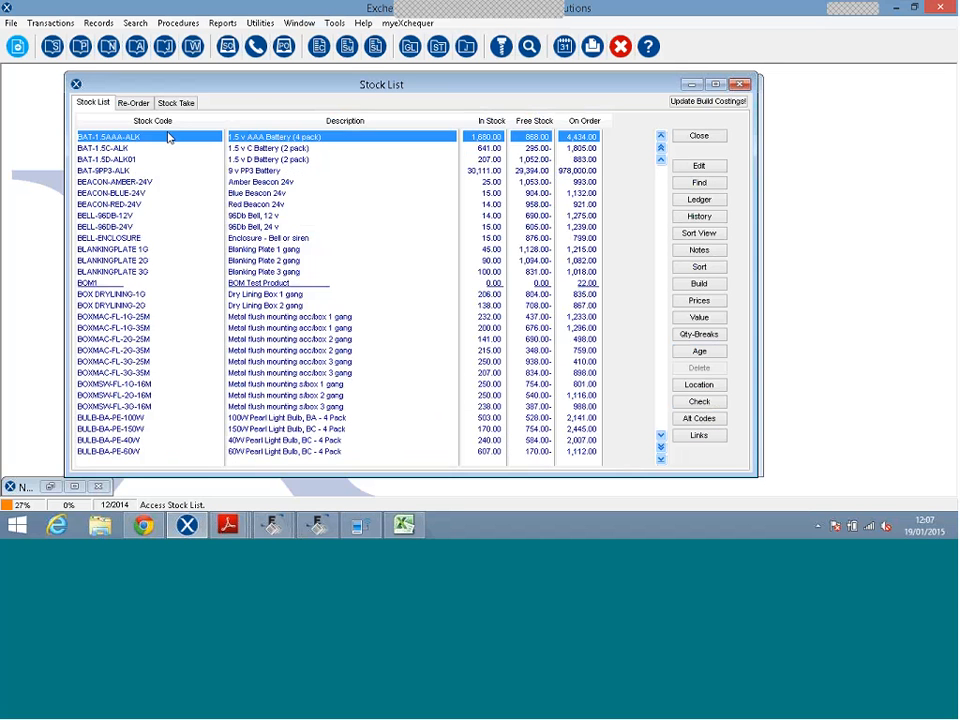
double_click(167, 137)
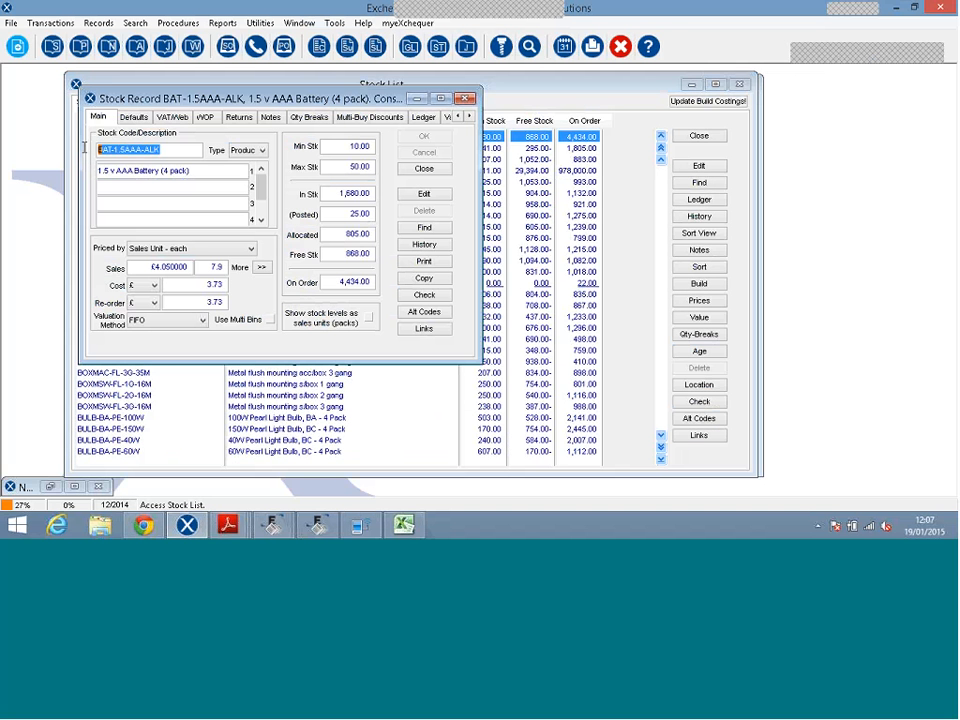
right_click(111, 151)
click(143, 193)
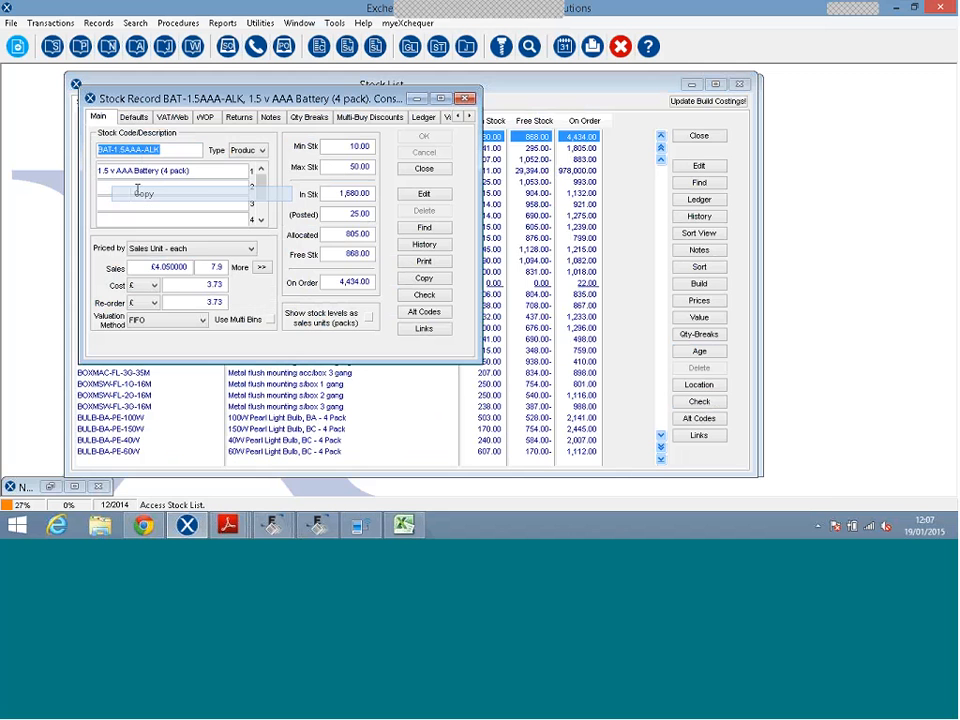
click(320, 525)
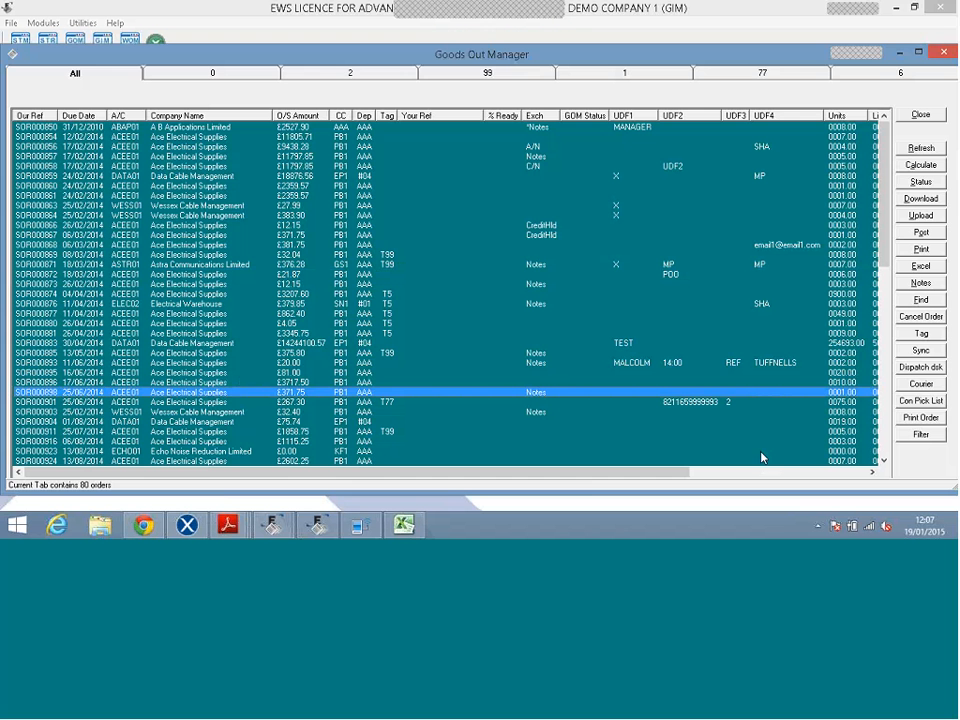
Filter orders by stock code BAT-1.5AAA-ALK, then refresh to show all 80 orders.
click(912, 437)
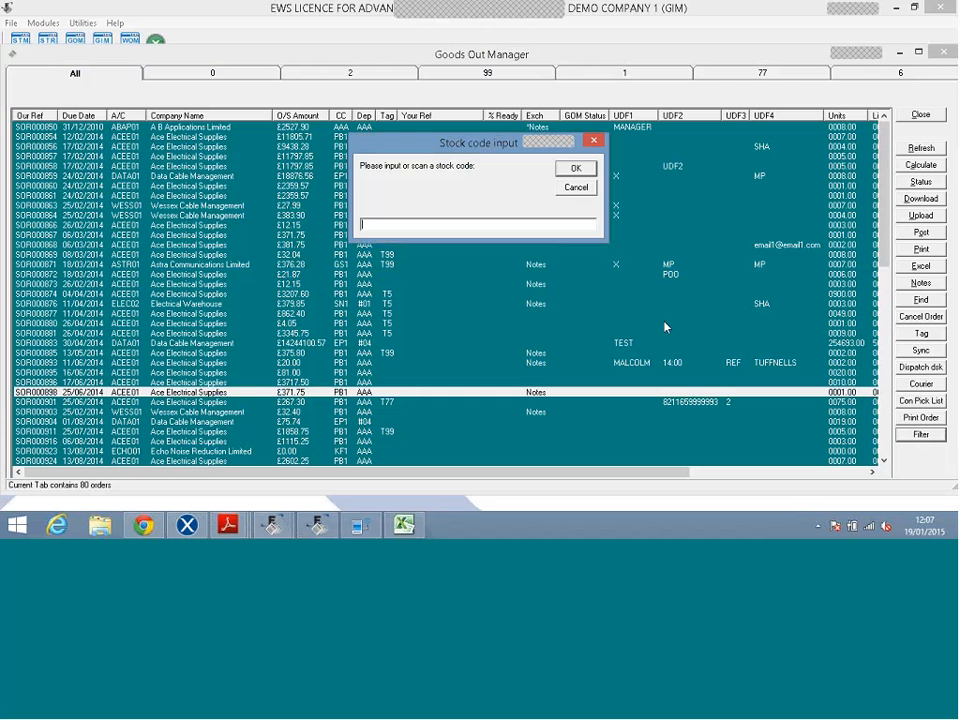
key(Return)
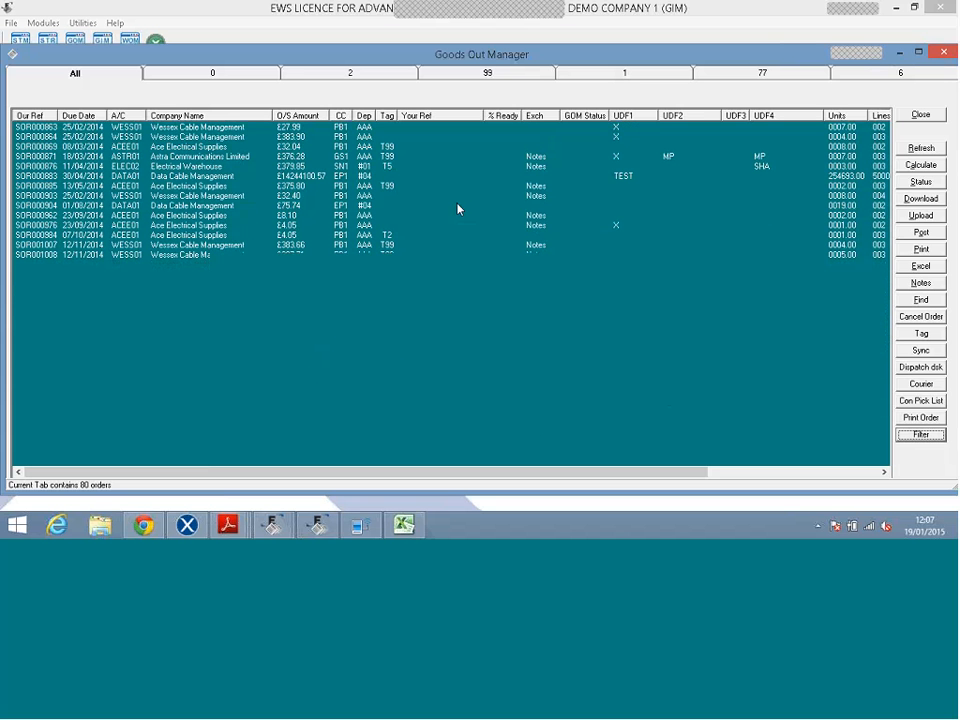
click(913, 149)
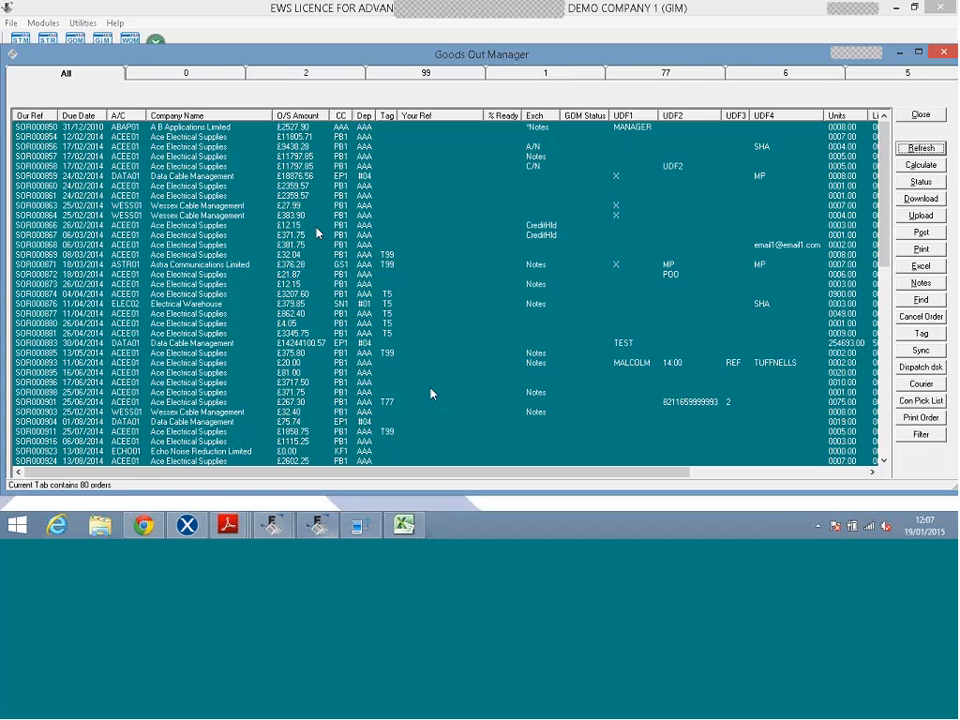
Browse tag tabs 0, 99, 1, 77 and 6, ending on tab 99 with order SOR001008 selected.
click(186, 74)
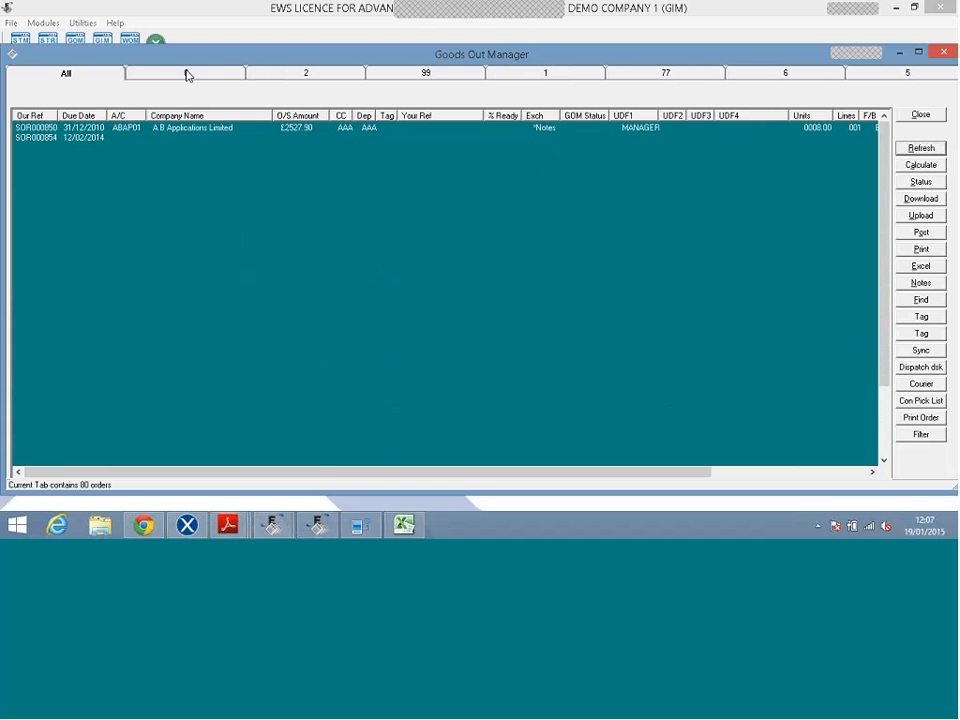
click(426, 73)
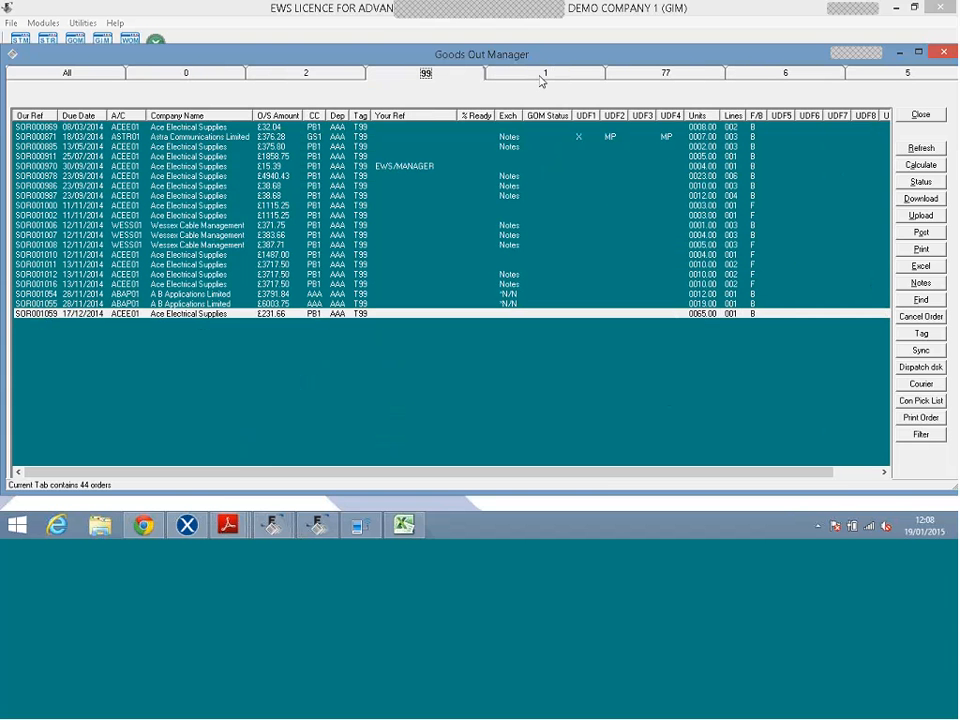
click(543, 76)
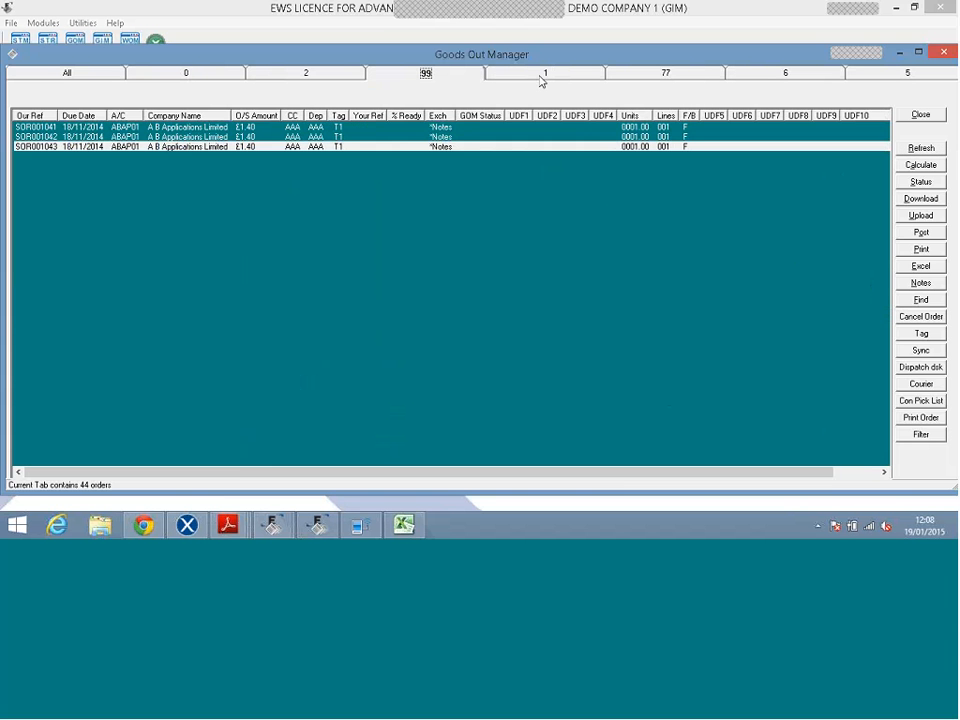
click(657, 75)
click(782, 76)
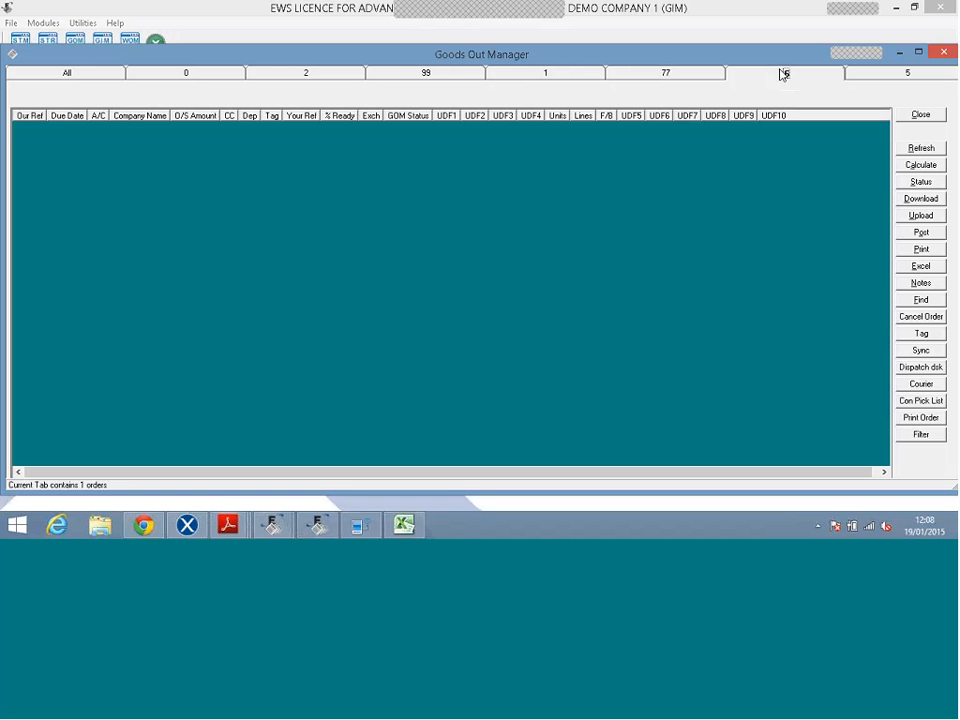
click(691, 76)
click(557, 75)
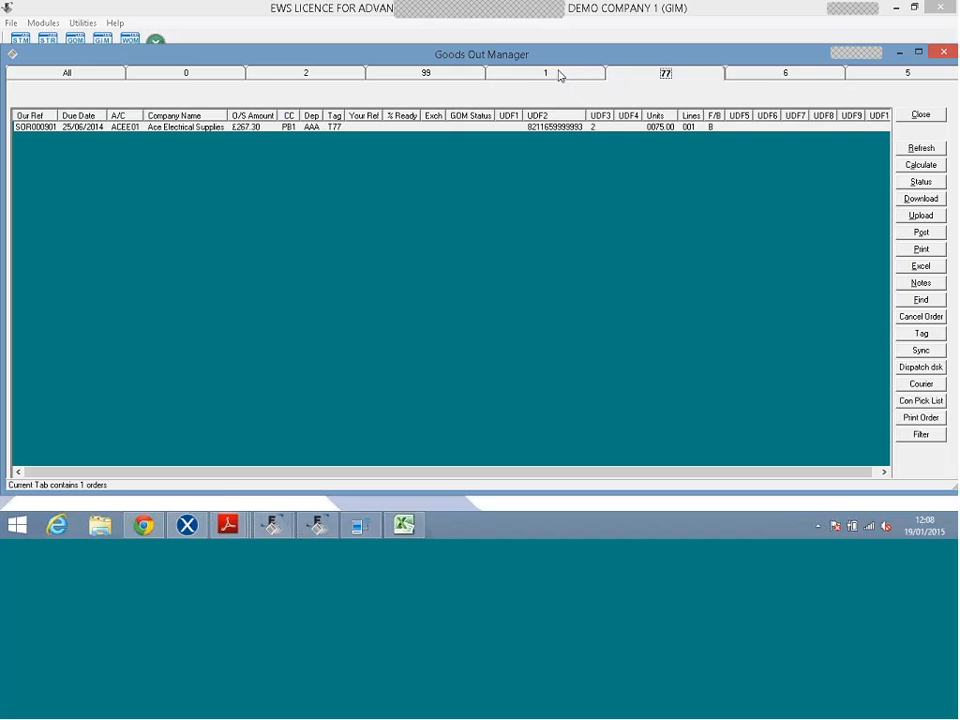
click(427, 75)
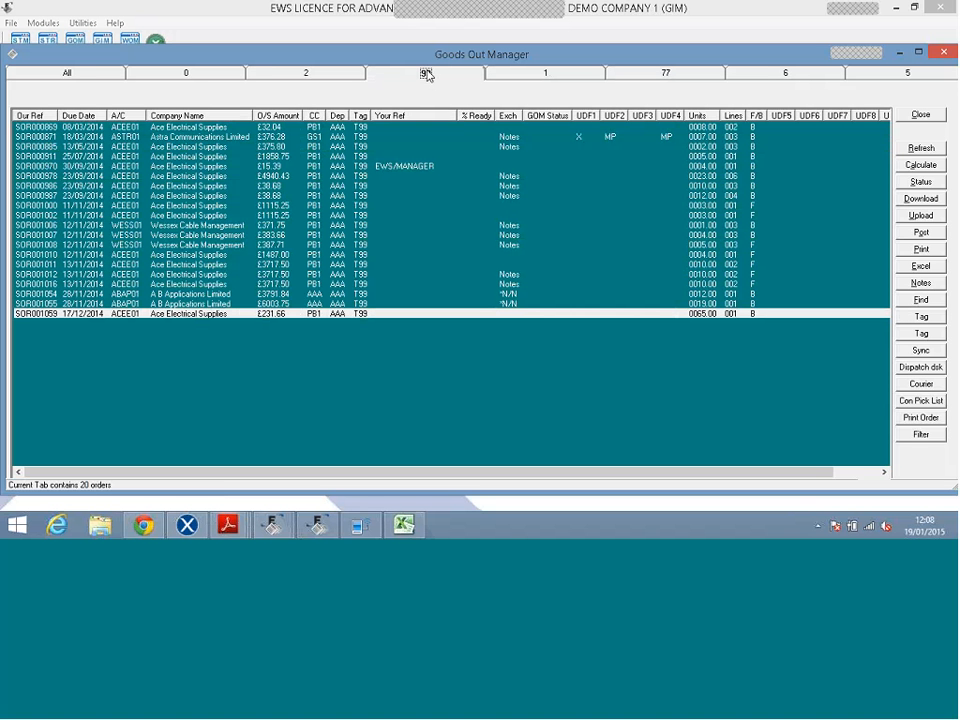
click(427, 75)
click(803, 246)
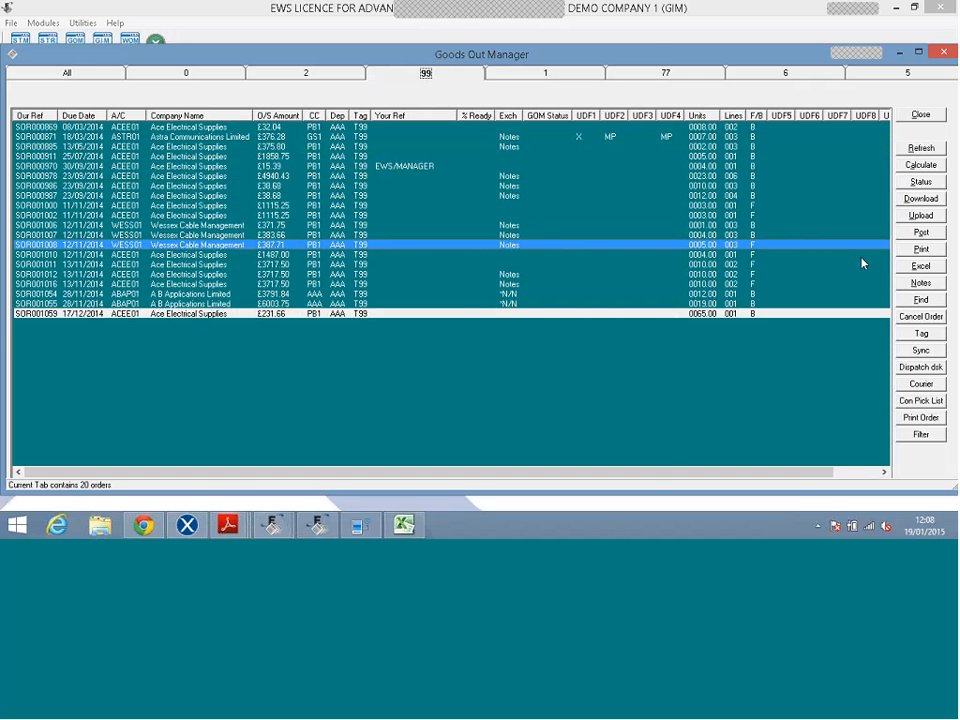
click(917, 289)
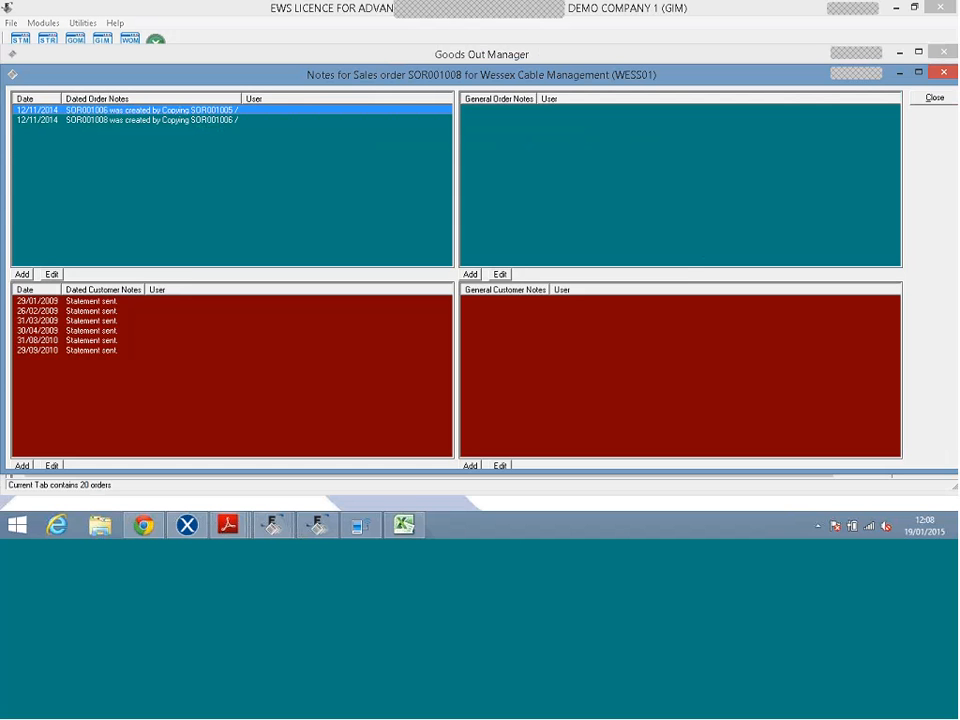
click(471, 274)
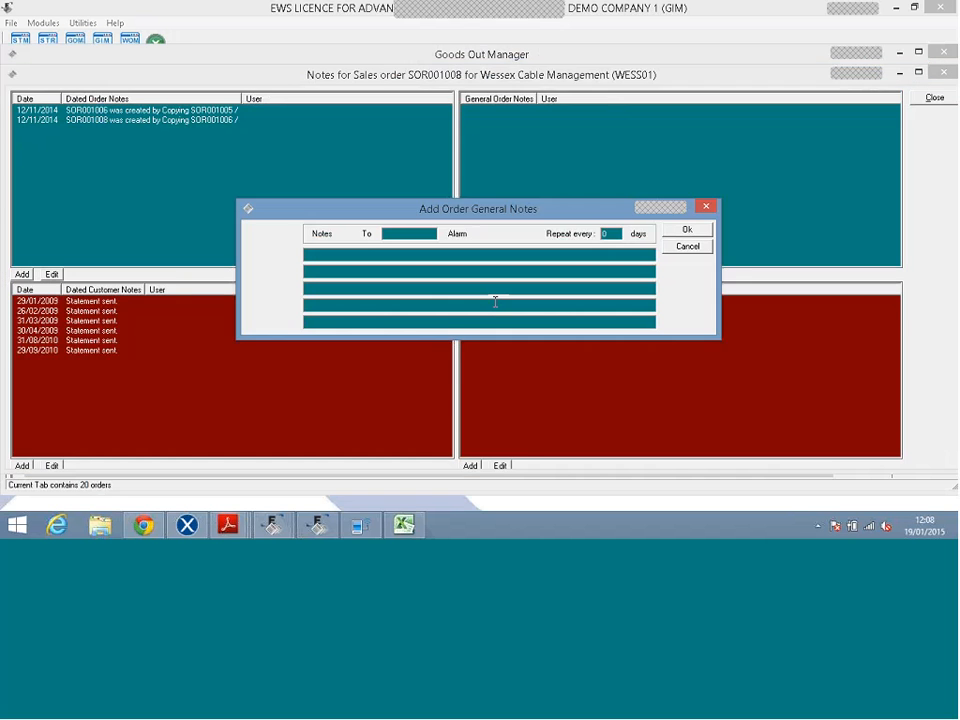
click(686, 246)
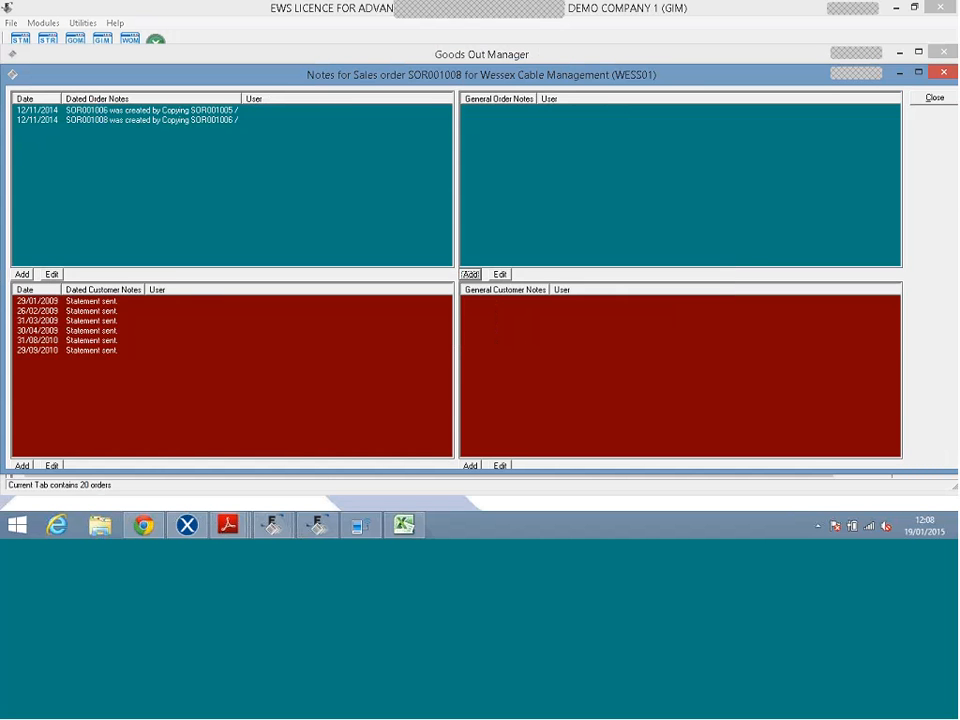
click(930, 98)
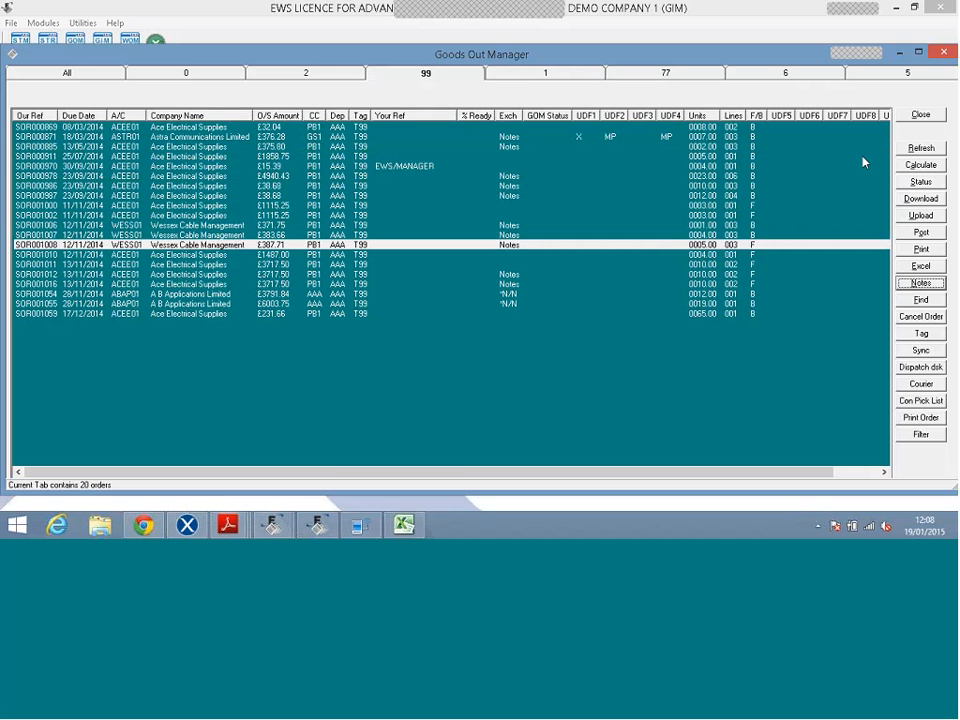
click(785, 178)
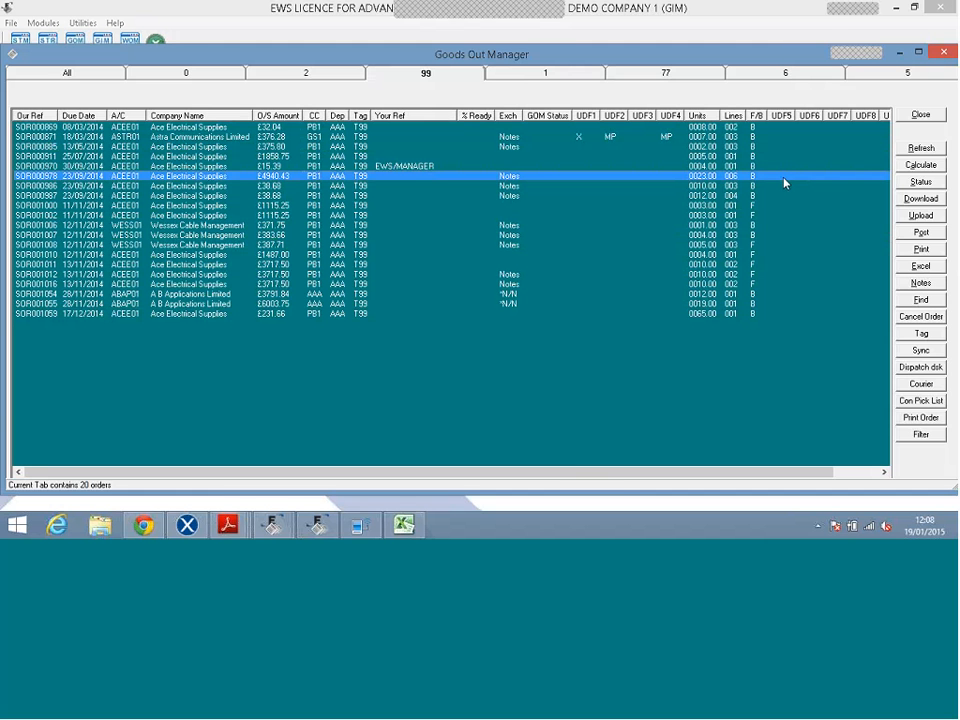
double_click(787, 178)
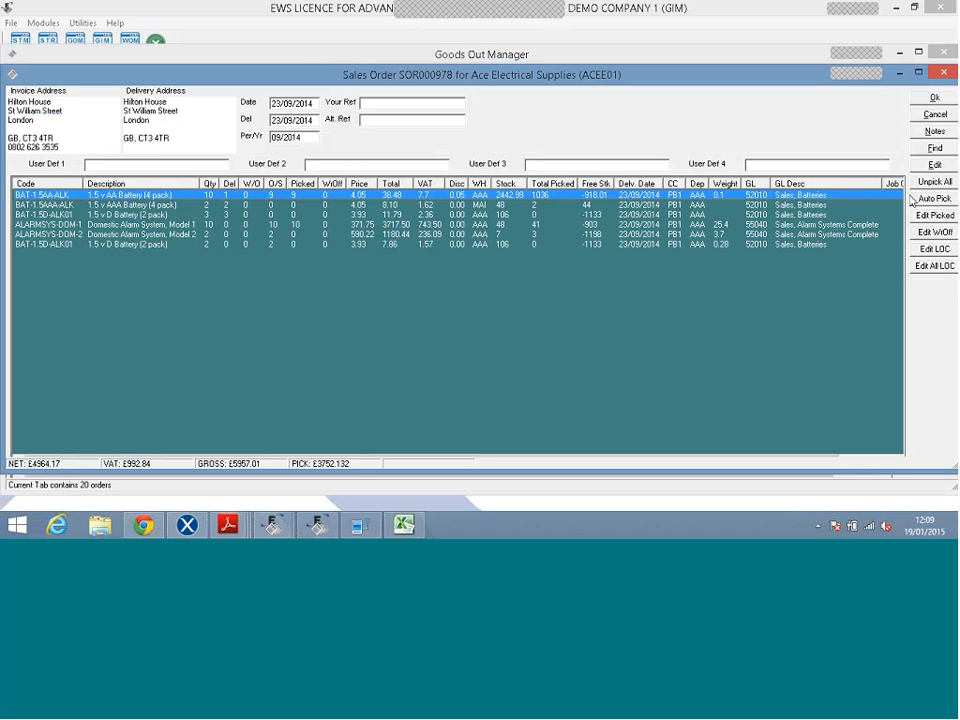
click(935, 114)
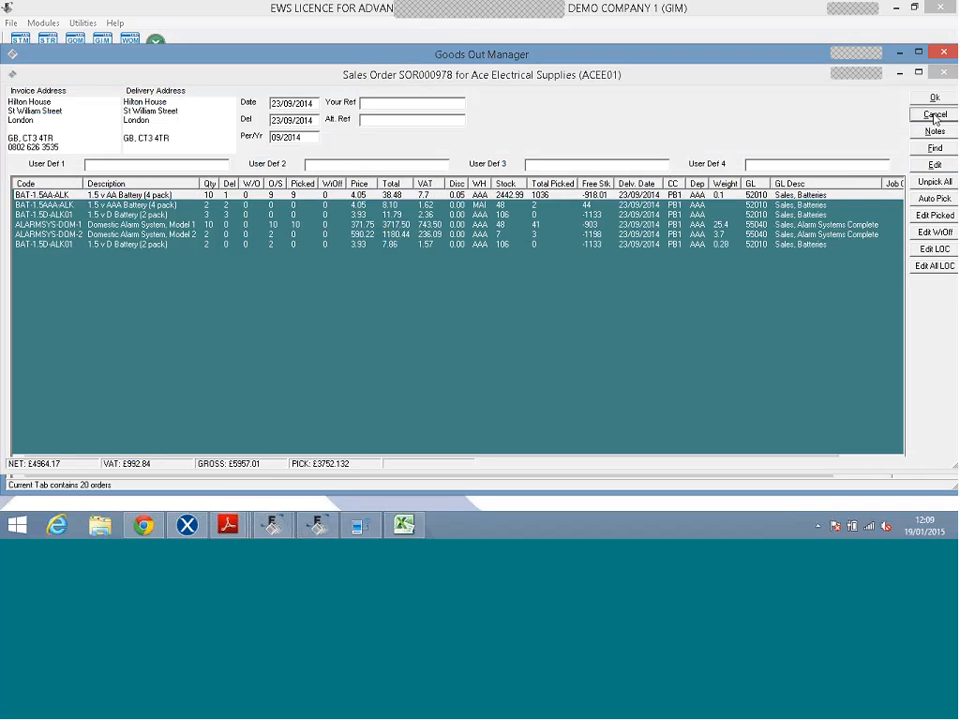
click(841, 157)
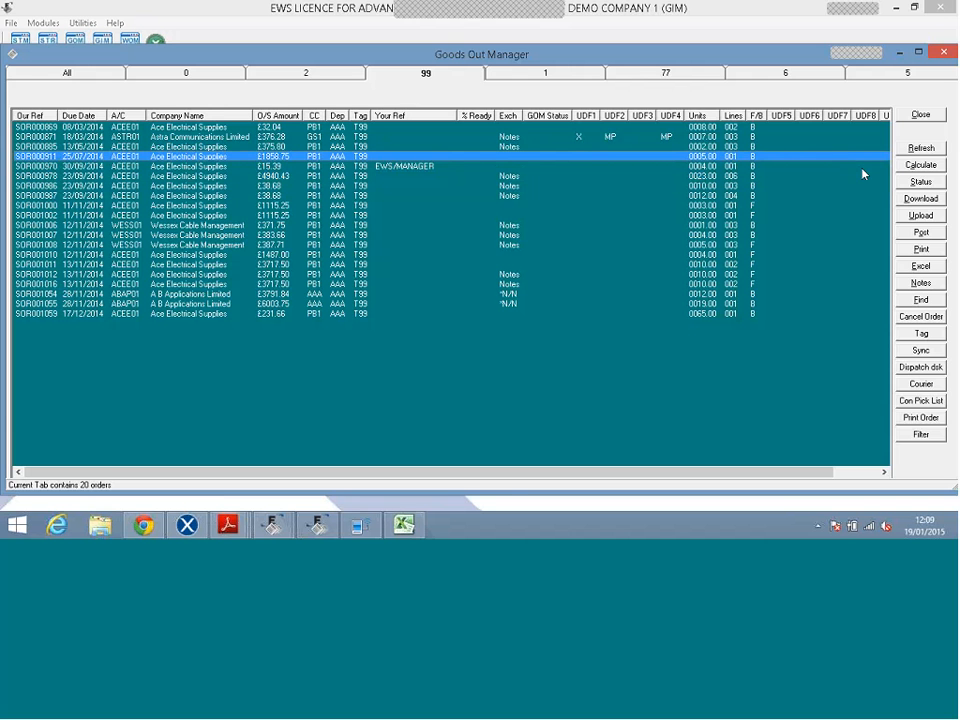
Close Goods Out Manager and open the Alternative Barcode Database from Utilities.
click(917, 117)
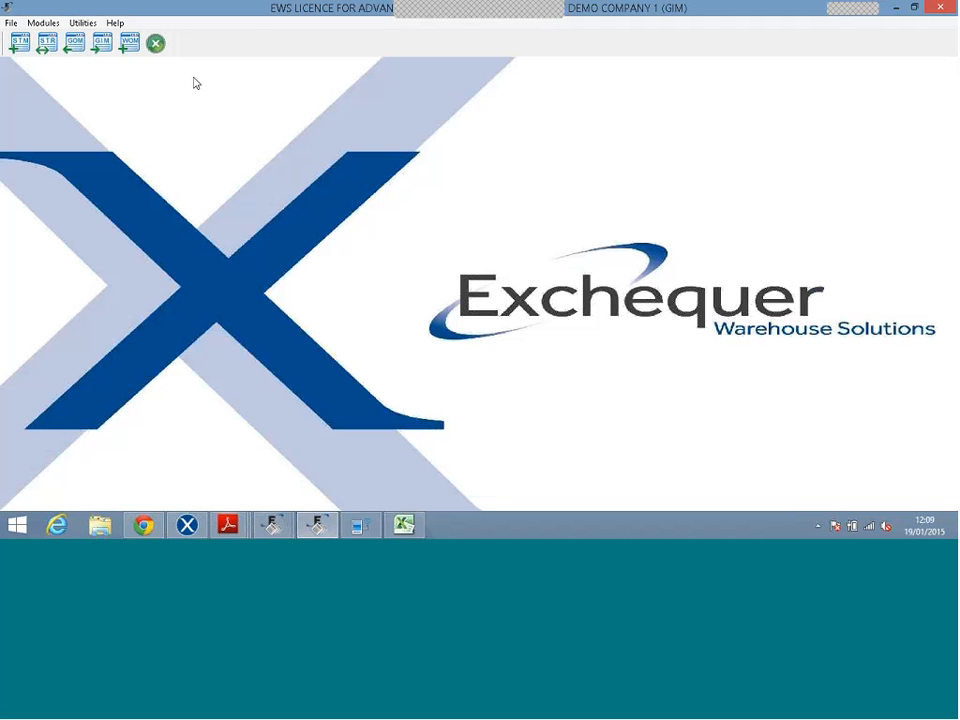
click(82, 22)
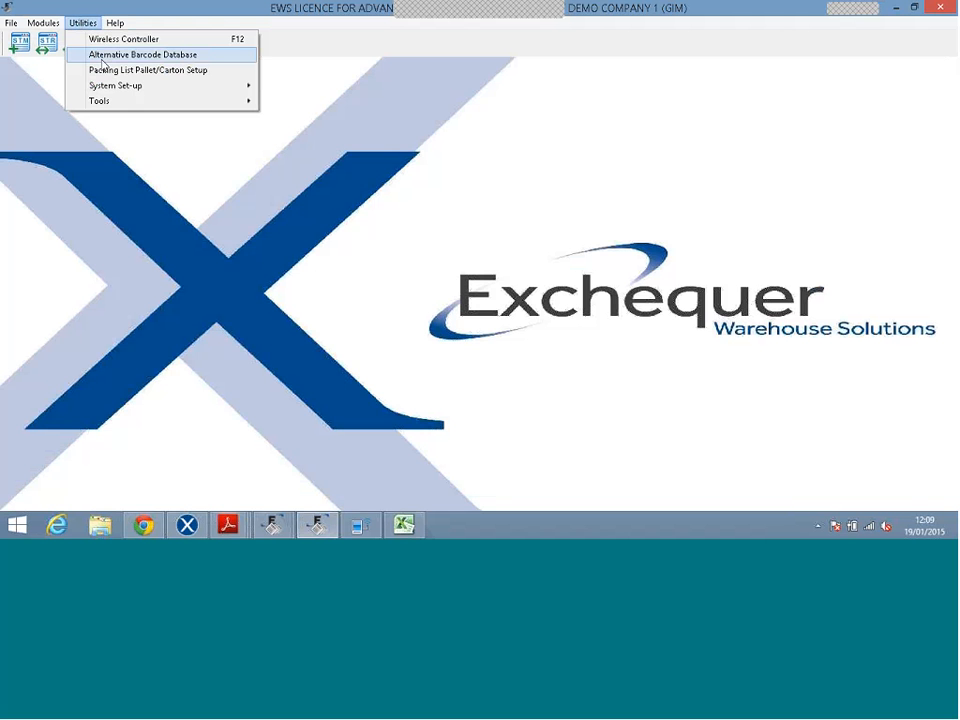
click(103, 55)
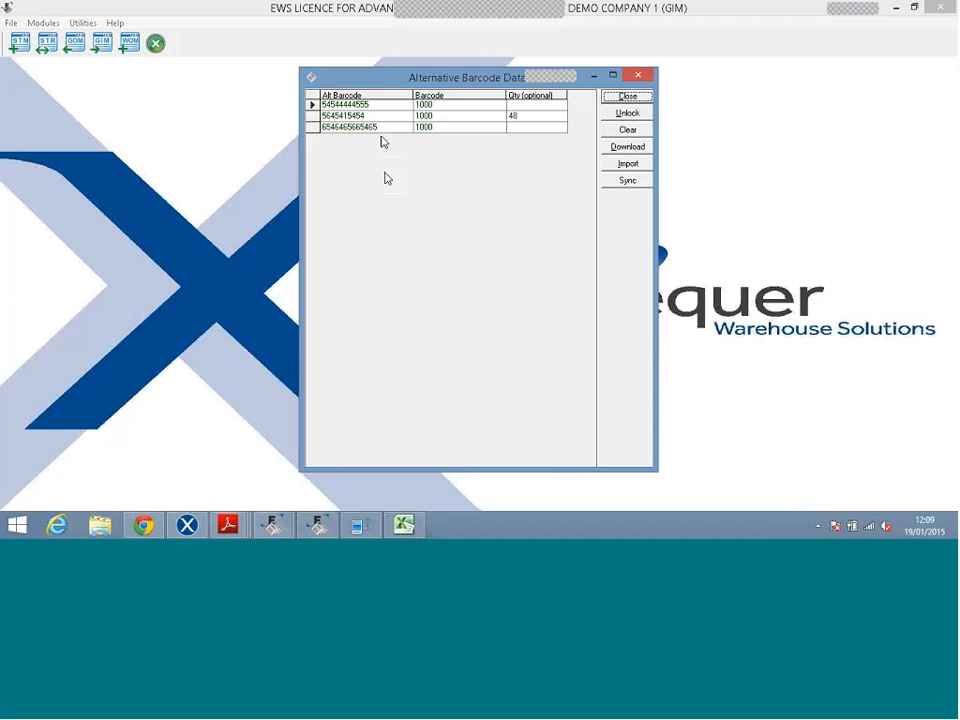
Review the three alternative barcodes listed for barcode 1000, then close the window.
click(432, 106)
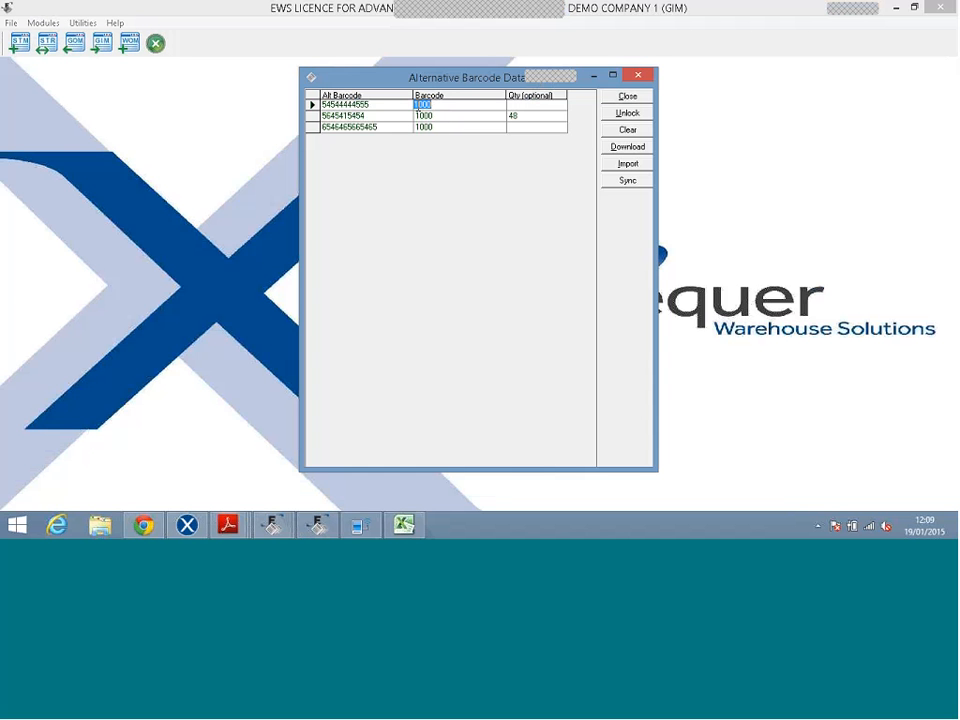
click(380, 105)
click(381, 106)
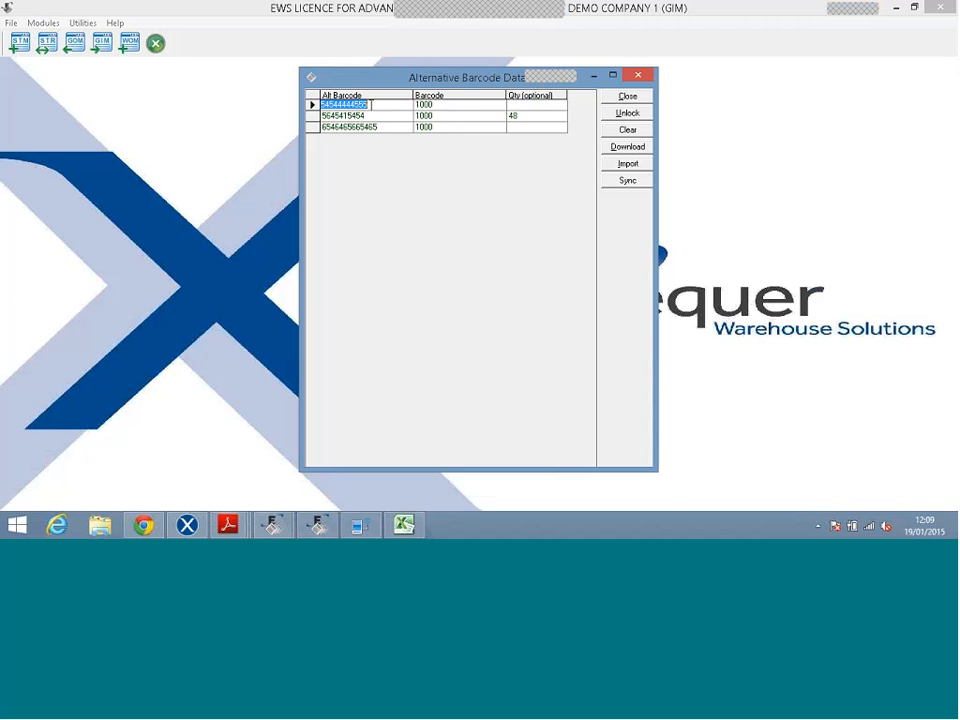
click(432, 106)
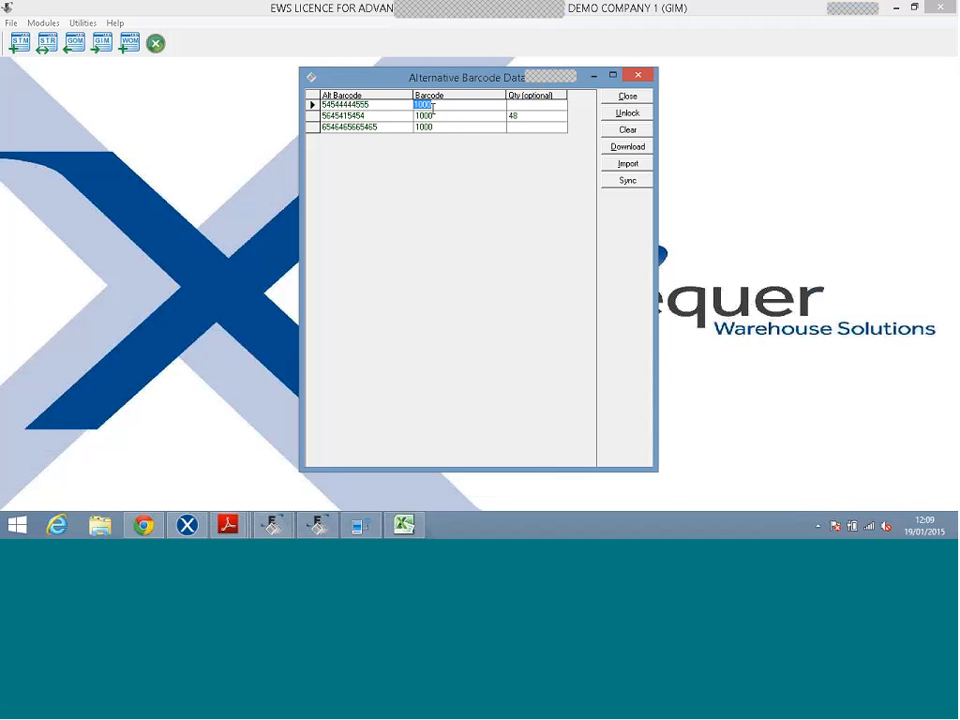
click(379, 117)
click(388, 128)
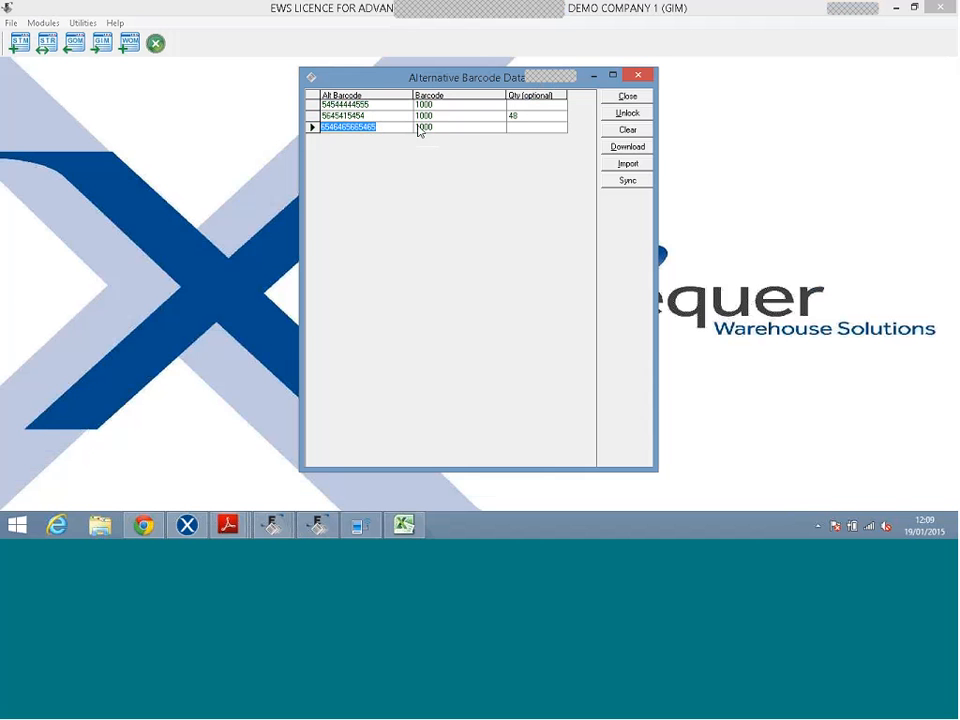
click(537, 123)
click(526, 117)
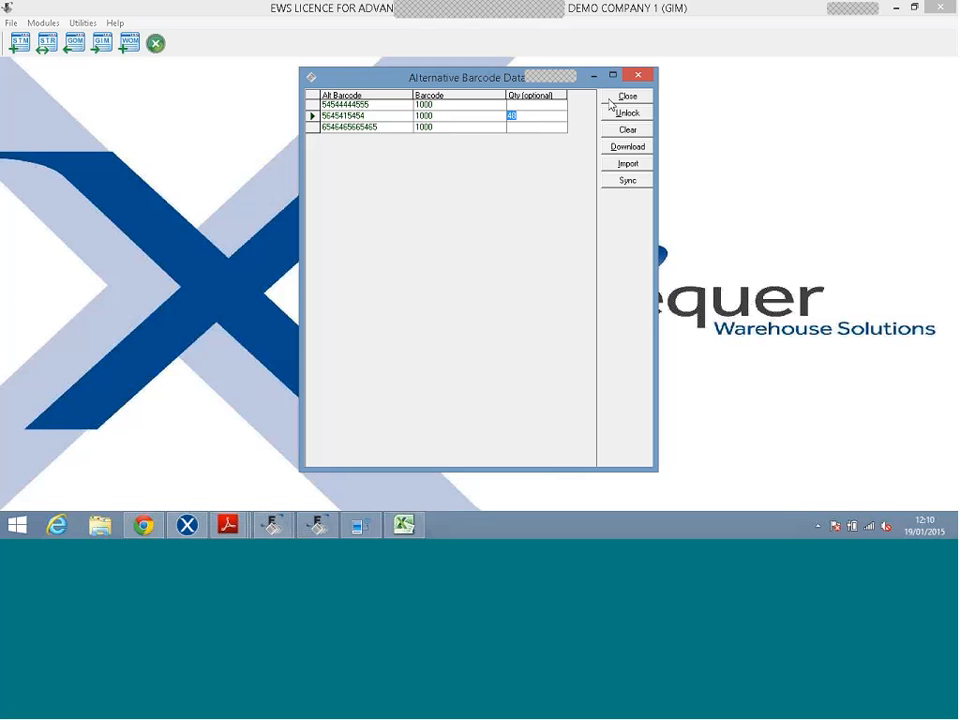
click(610, 100)
click(610, 100)
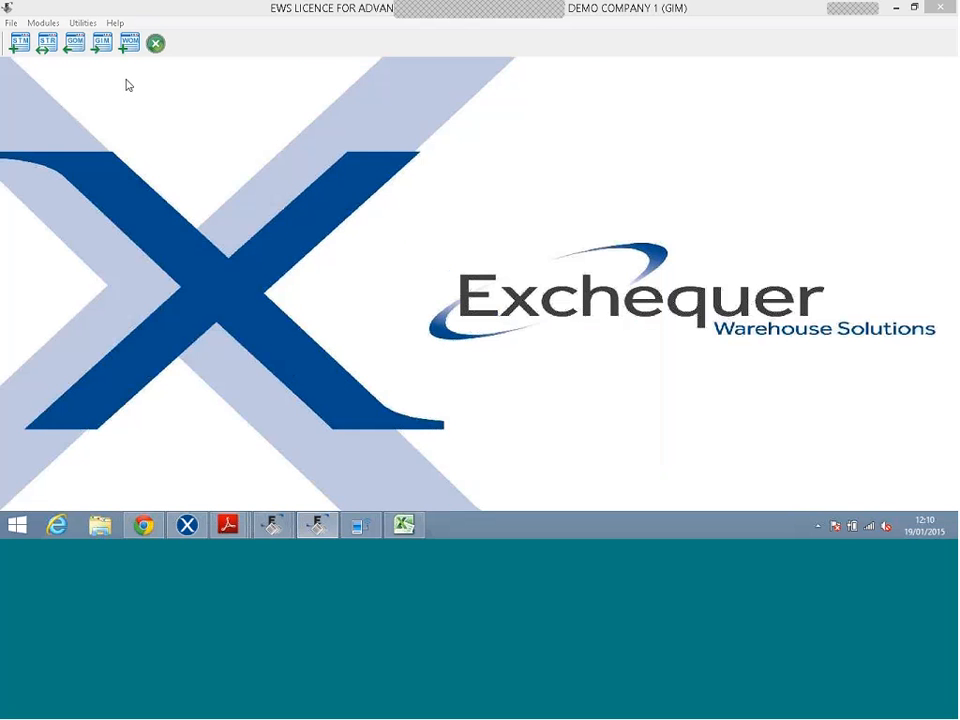
click(79, 24)
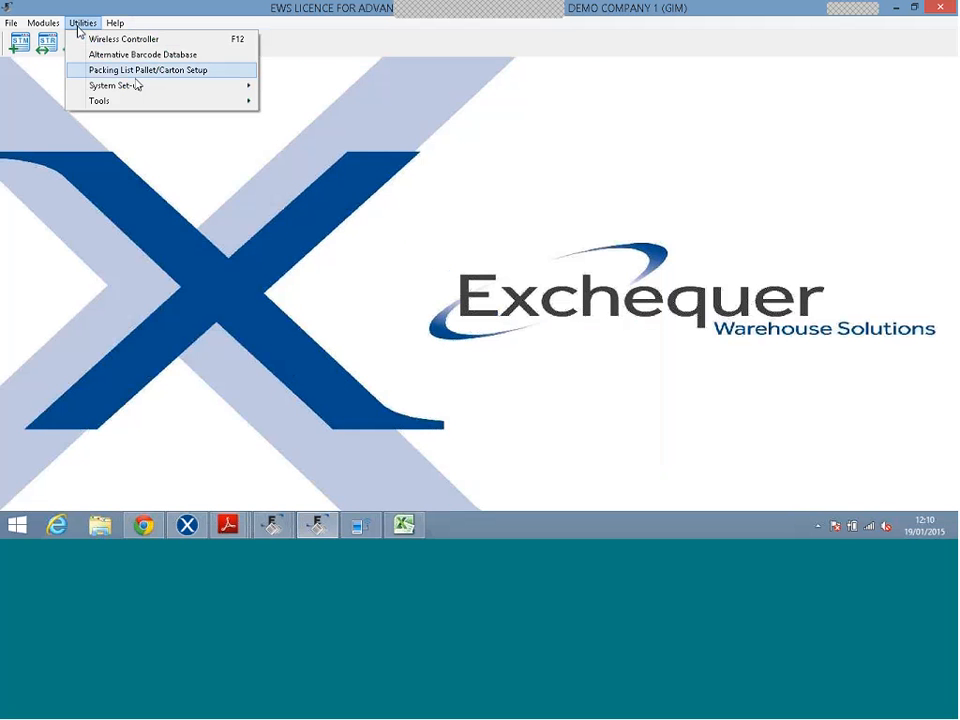
mouse_move(148, 86)
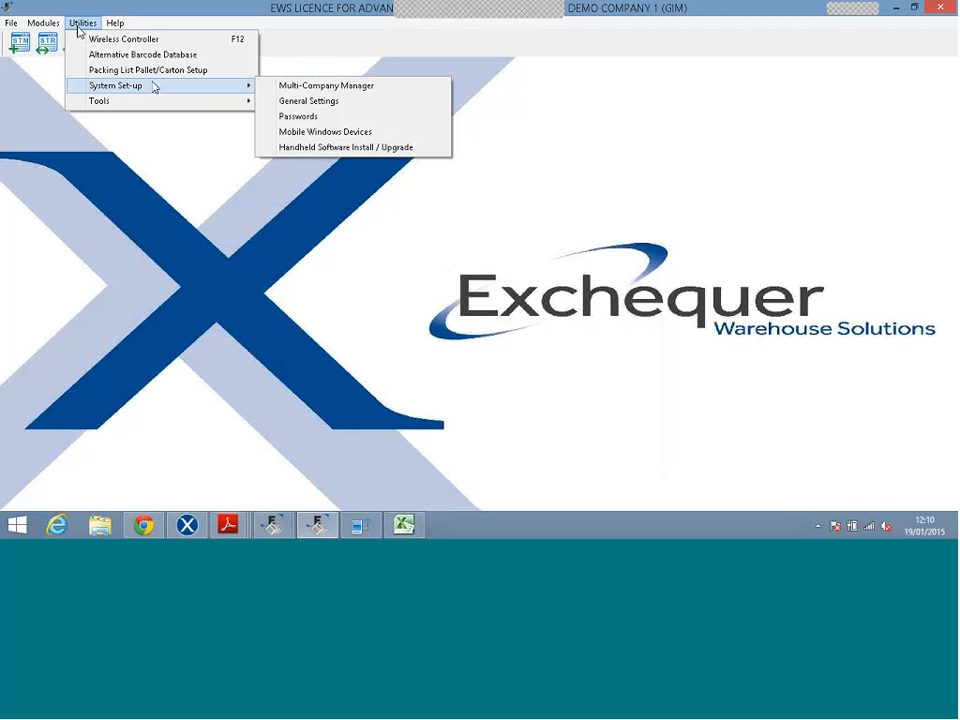
click(304, 89)
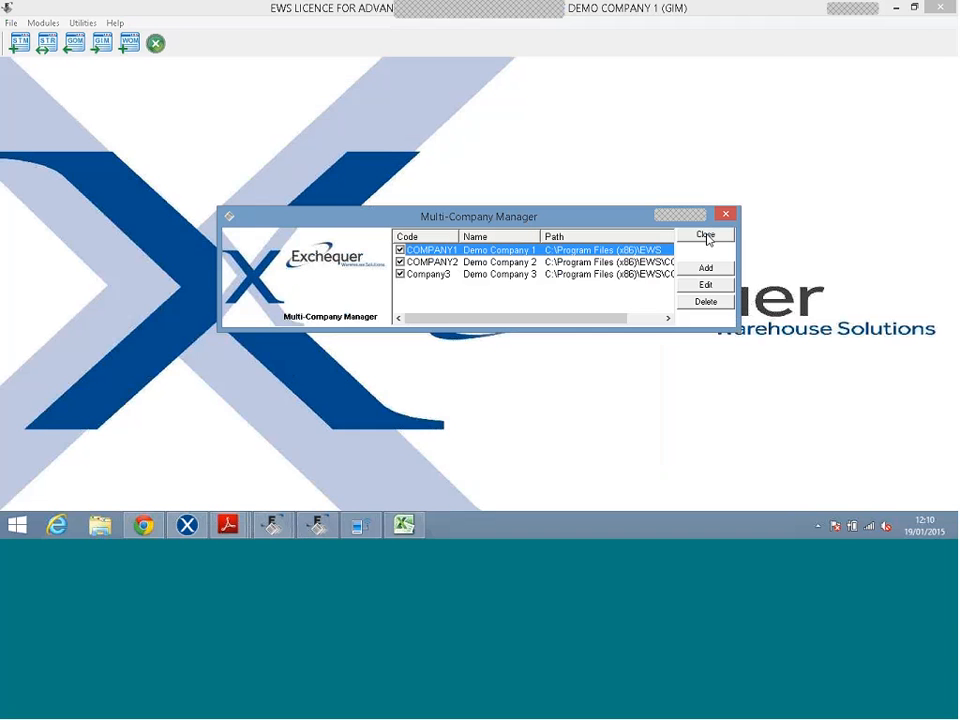
click(706, 236)
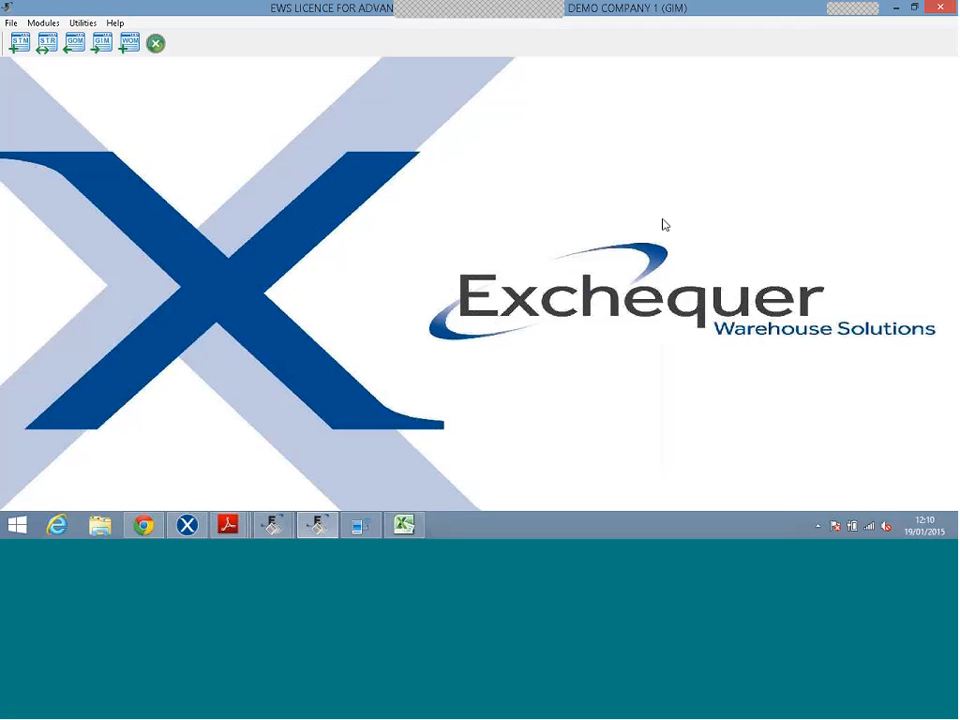
click(83, 22)
mouse_move(141, 87)
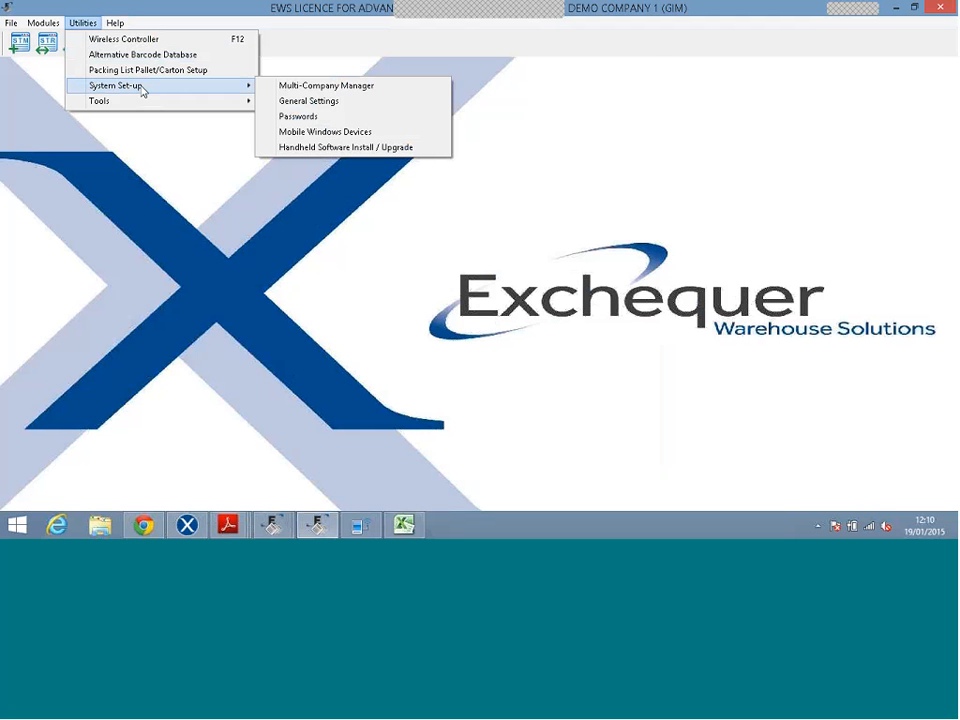
Open System Set-up's General Settings and switch to the GOM1 Goods Out Manager page.
click(303, 102)
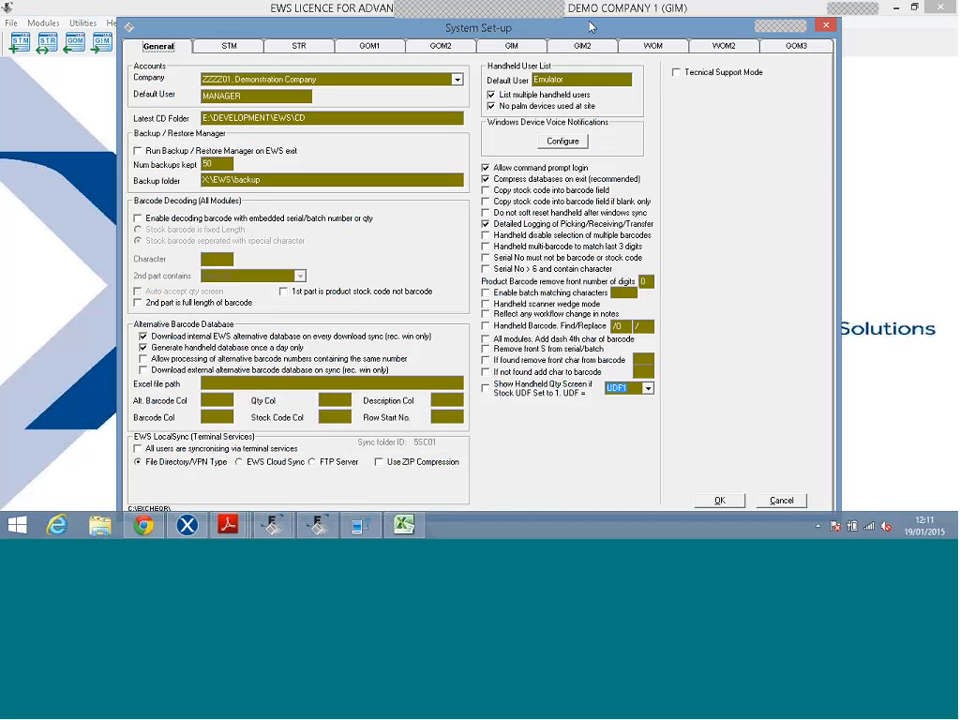
drag(591, 36, 589, 23)
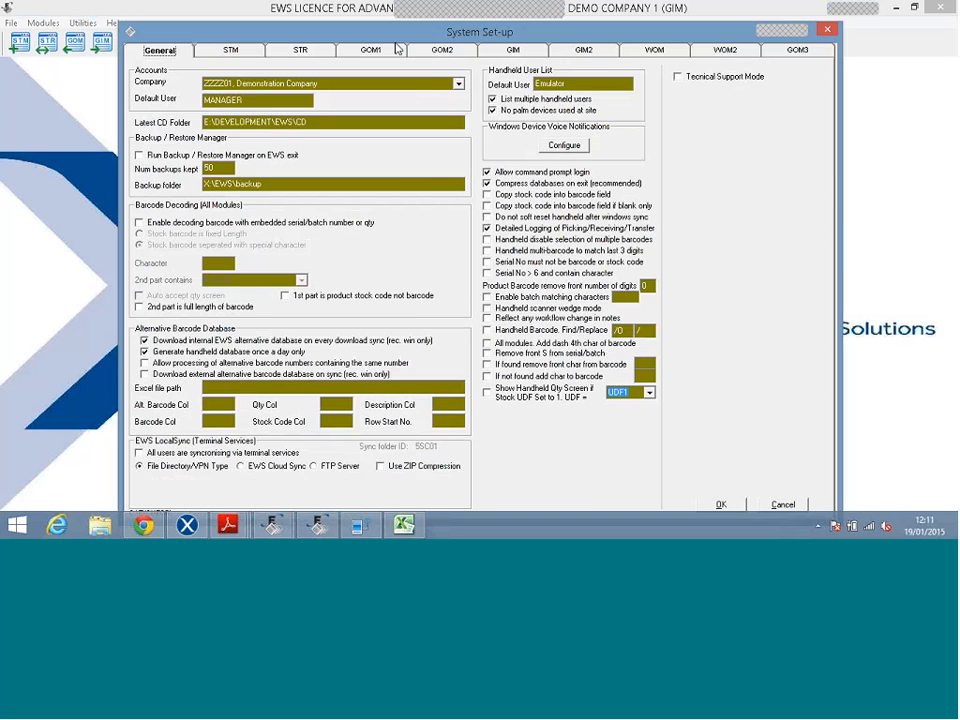
click(395, 49)
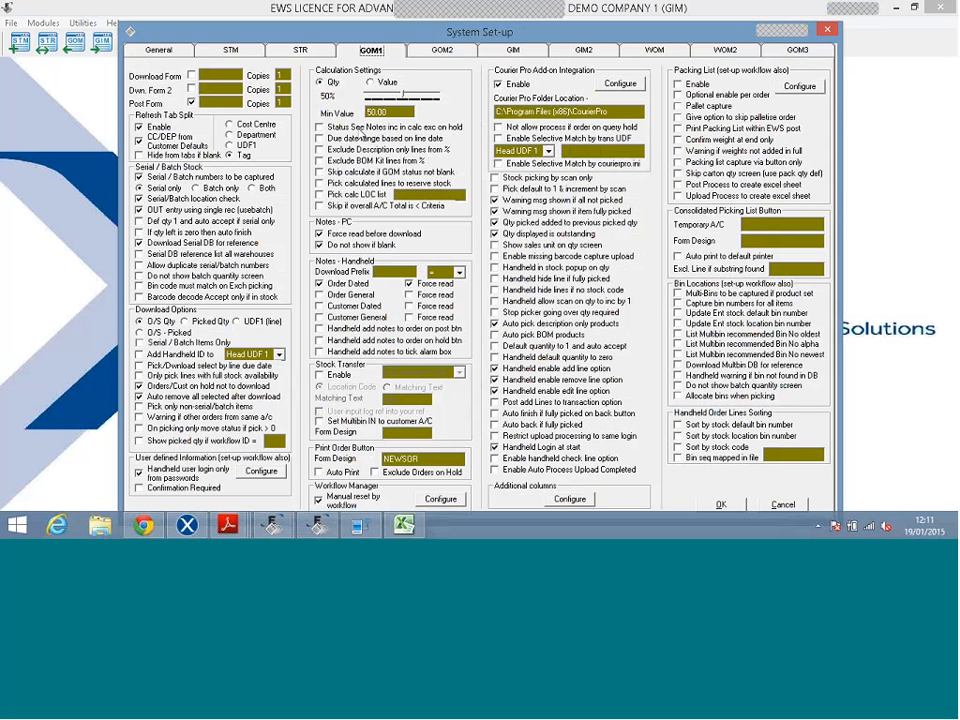
Enable Status See Notes, exclude description-only lines, and fix the folder to C:\Program Files (x86)\CourierPro.
click(359, 127)
click(352, 149)
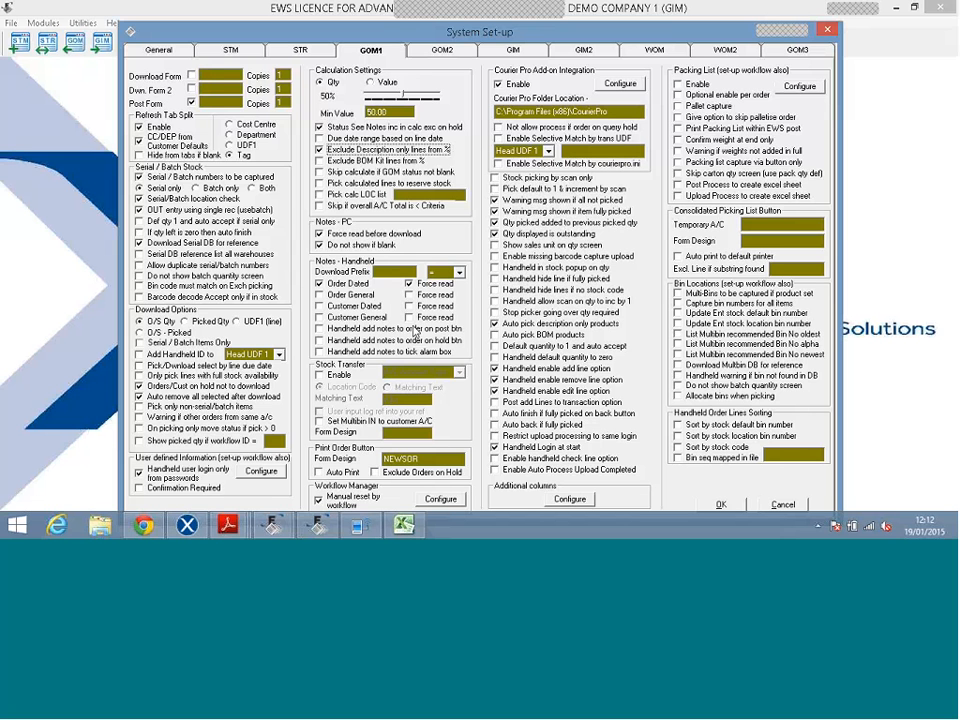
key(BackSpace)
Save the set-up, then list the nine works orders in Works Order Manager and close it.
click(729, 506)
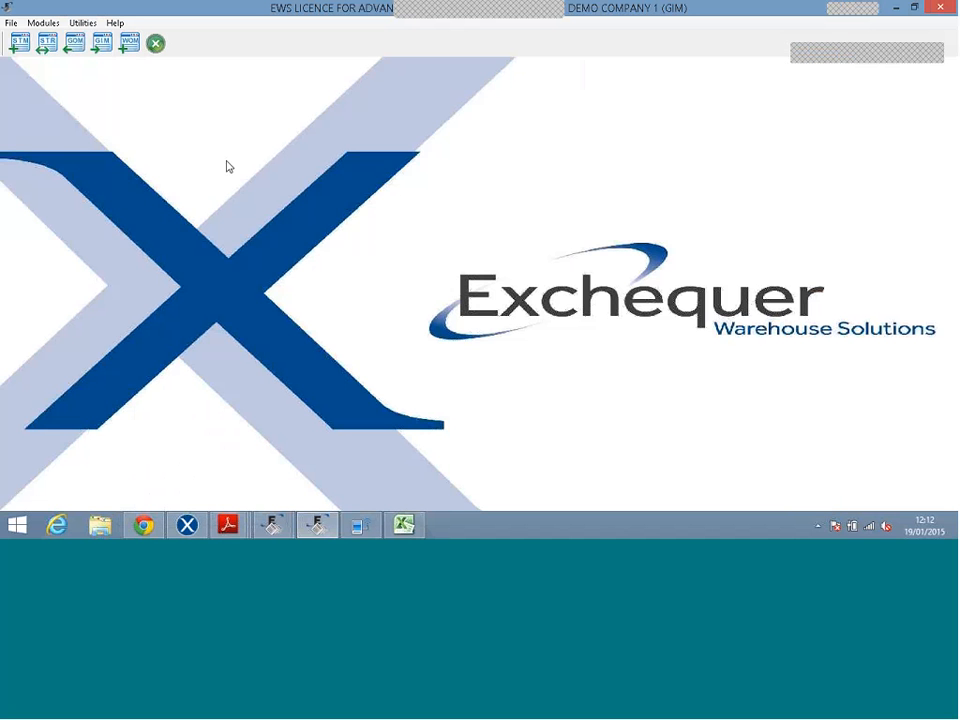
click(130, 44)
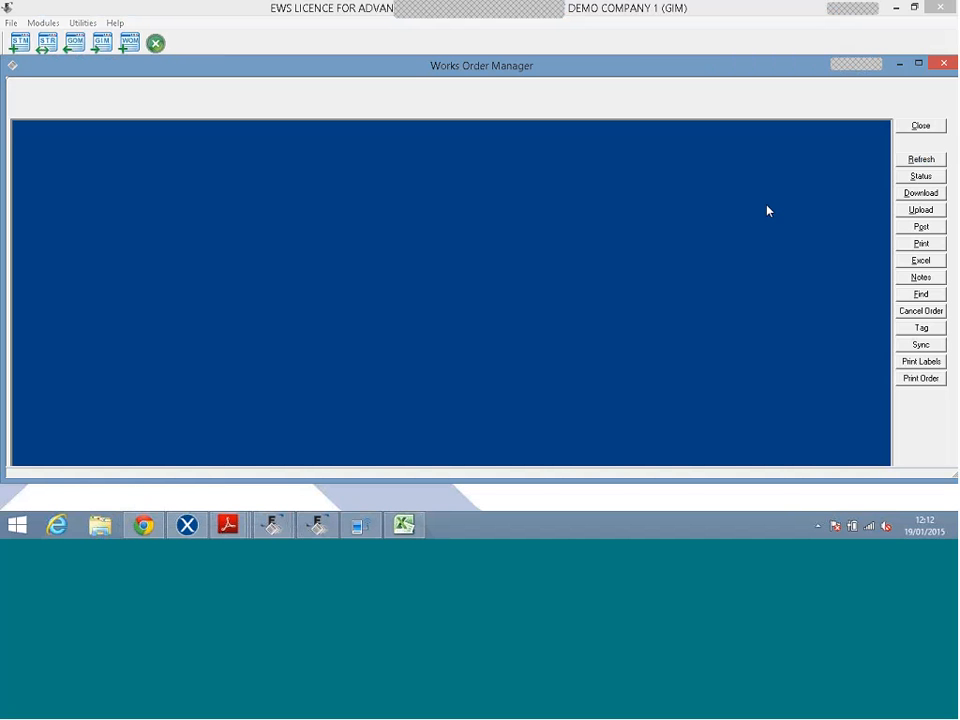
click(921, 159)
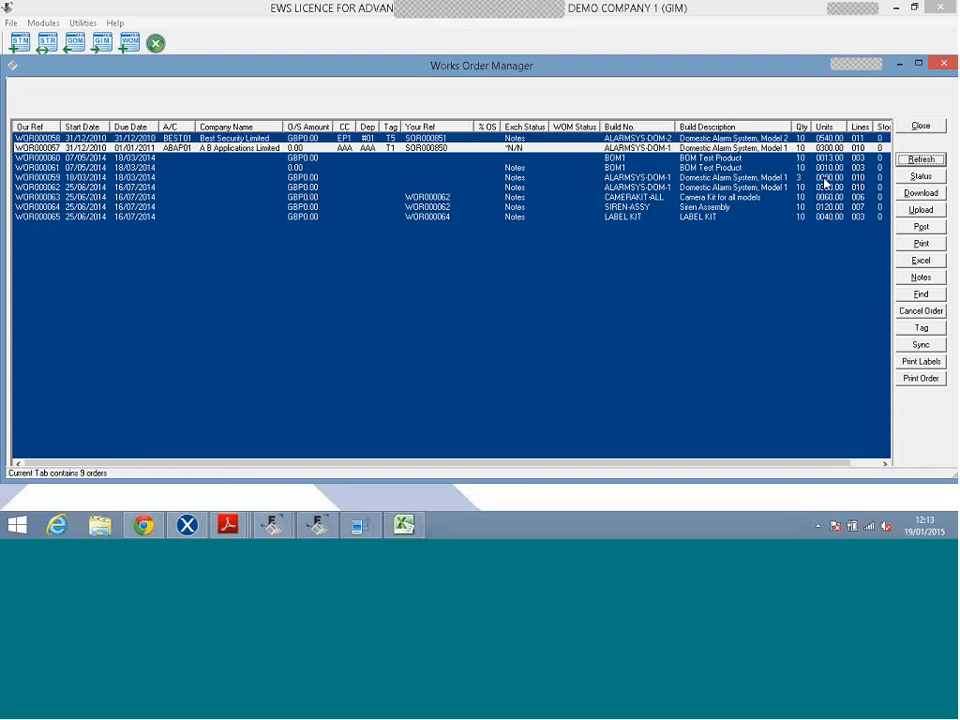
click(918, 126)
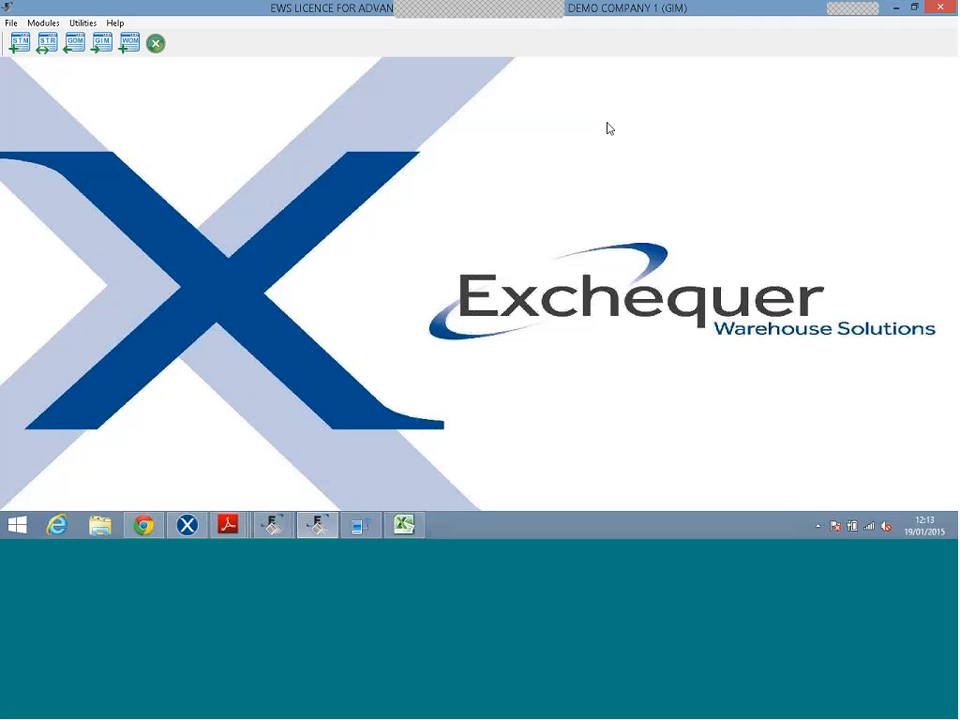
Close EWS and Exchequer's stock record, stock list and sales transactions windows.
click(160, 47)
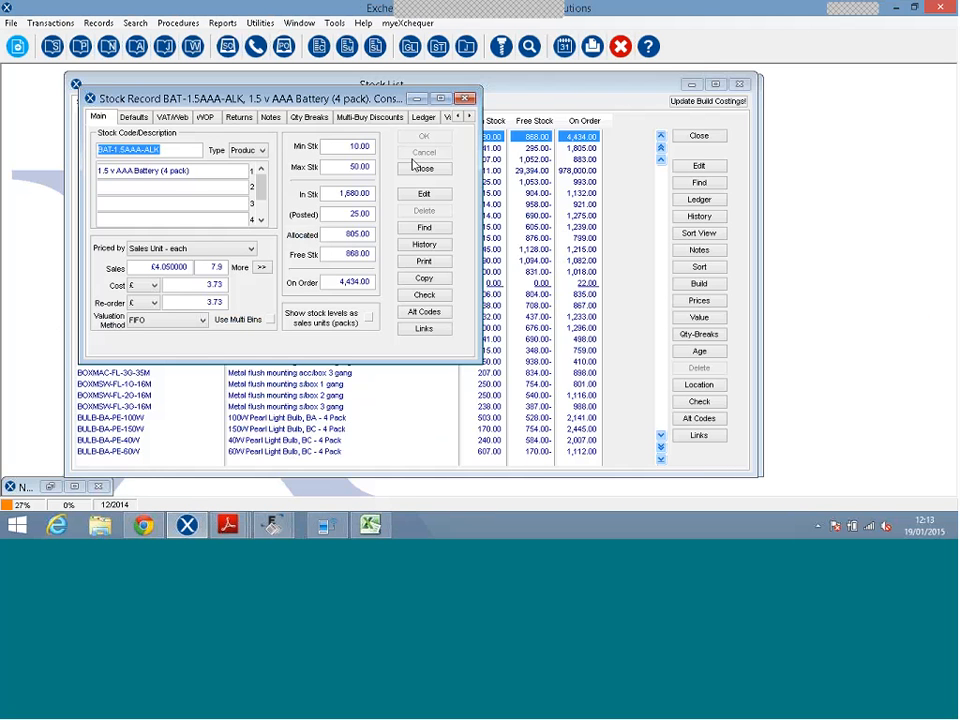
click(421, 169)
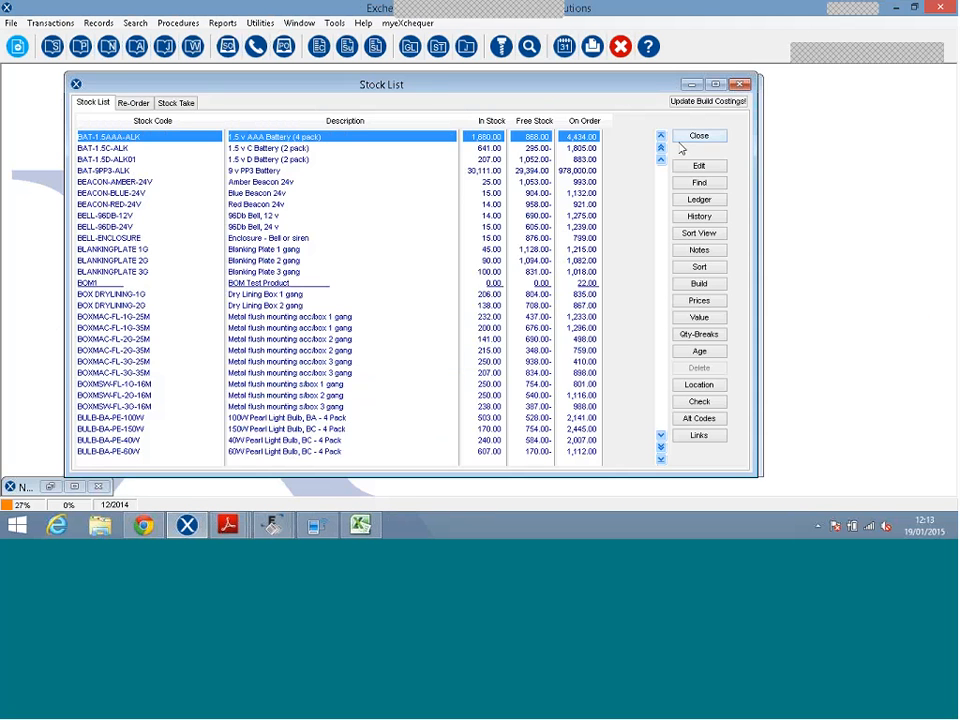
click(698, 135)
click(701, 127)
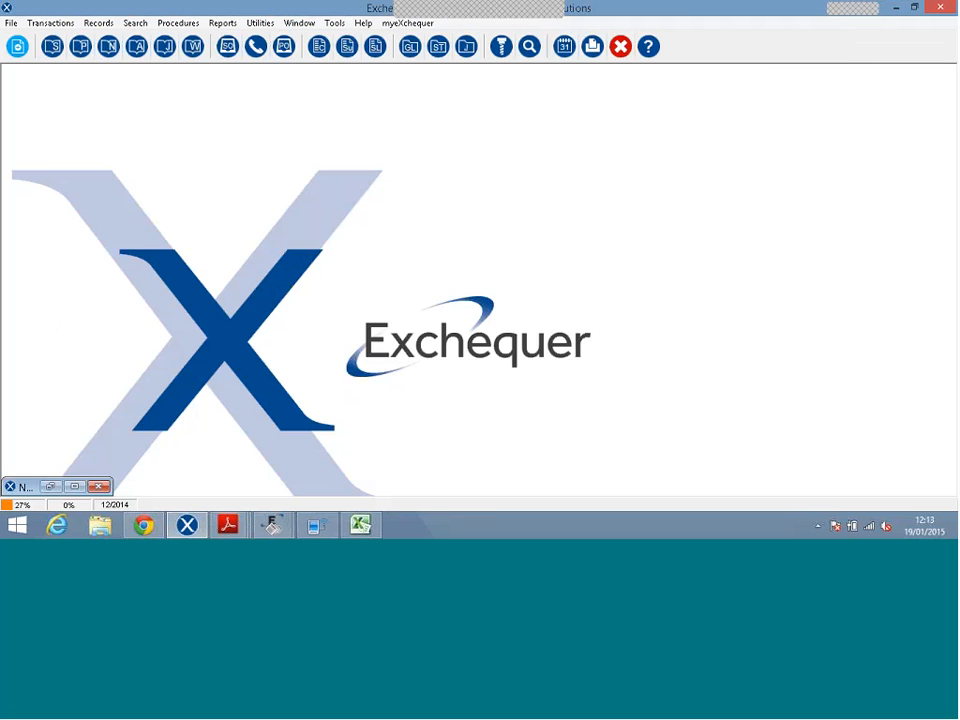
Minimise Exchequer and open the Customer Requirements form v1.2 workbook from the docs folder.
click(895, 9)
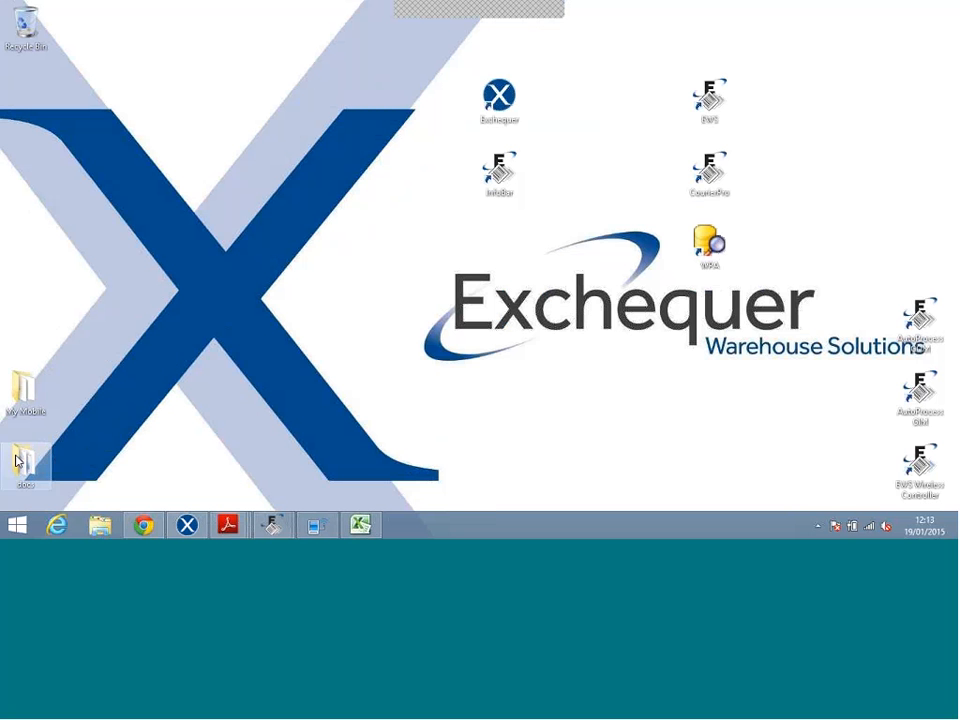
double_click(20, 462)
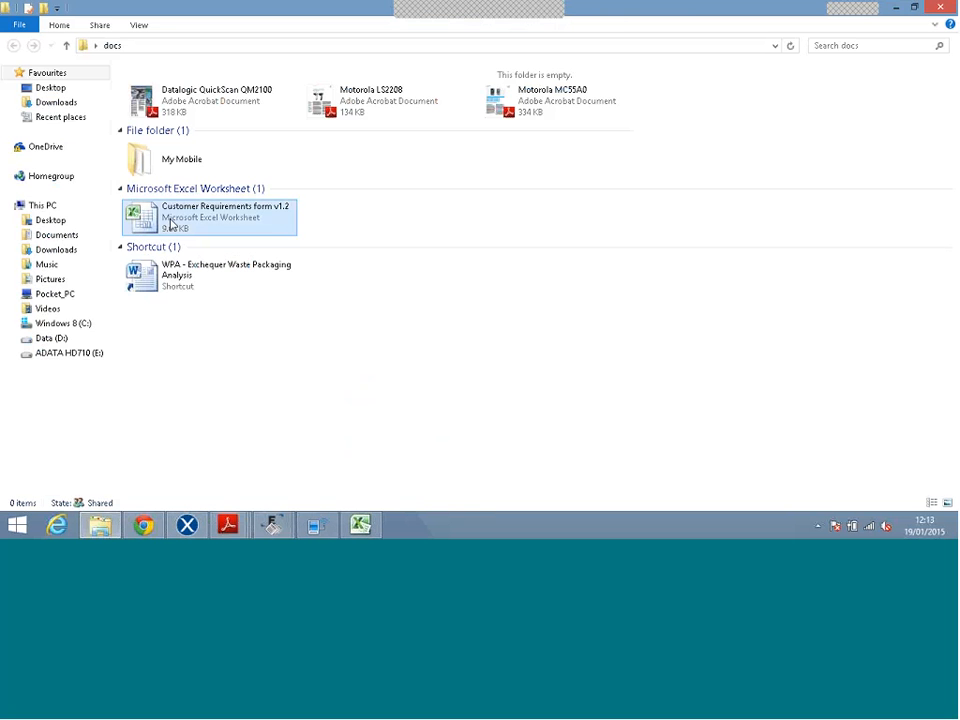
double_click(171, 222)
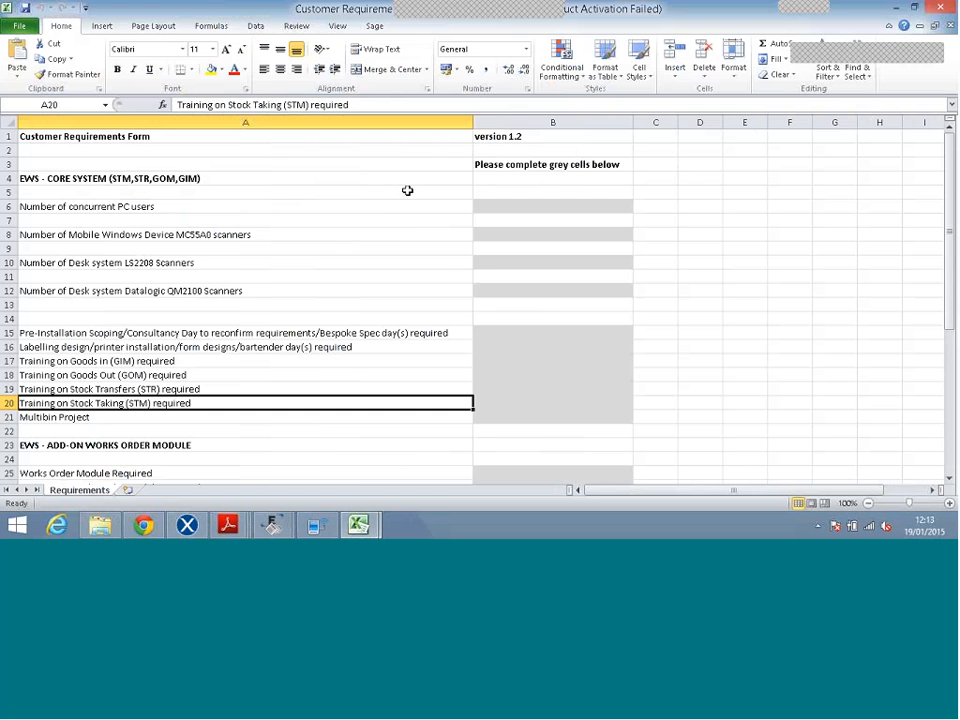
click(510, 204)
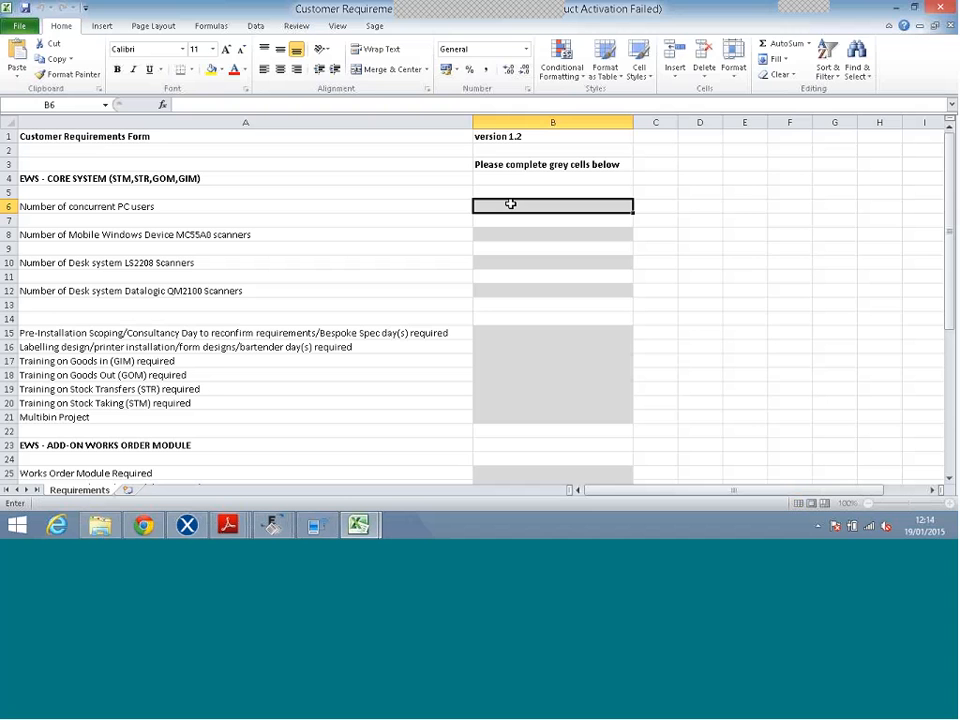
Enter 2 PC users in B6, 5 MC55A0 scanners in B8 and 3 LS2208 scanners in B10.
text(2)
key(Return)
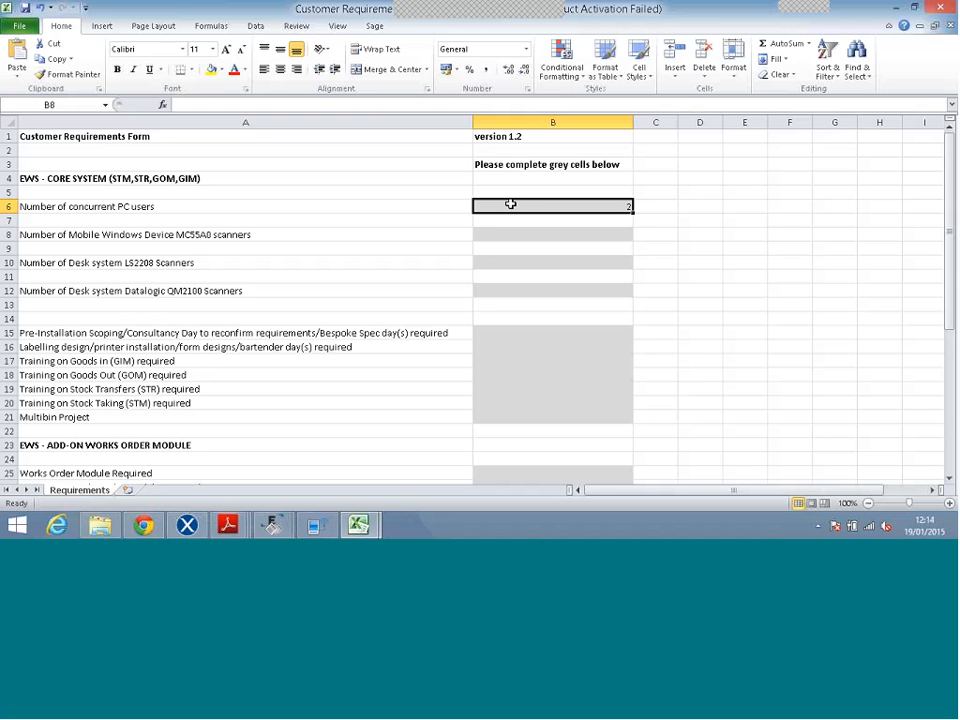
click(510, 204)
key(Return)
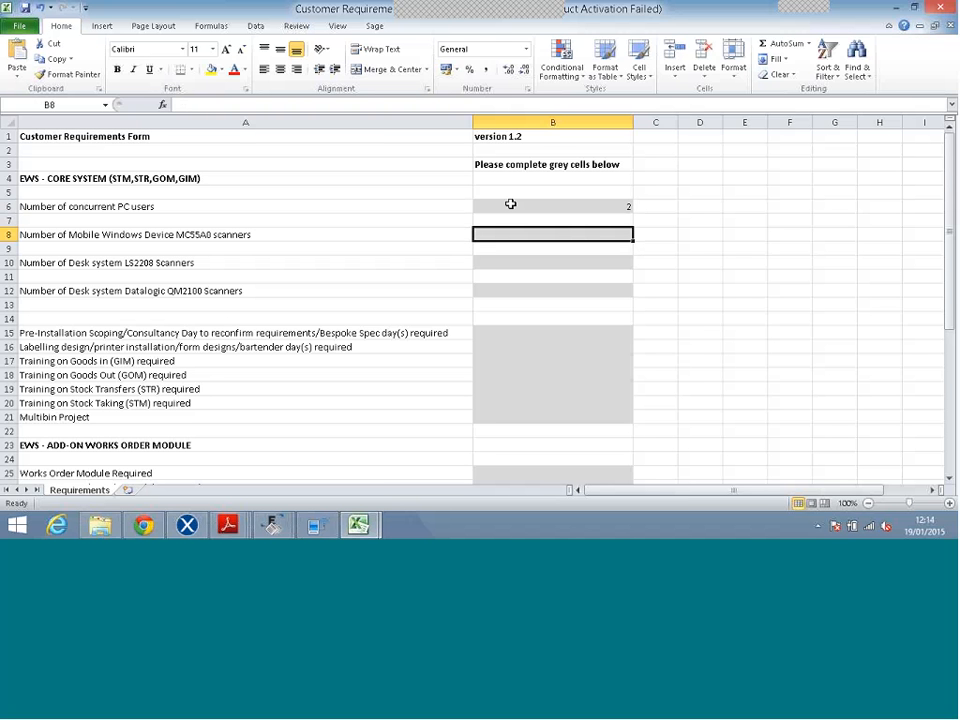
text(5)
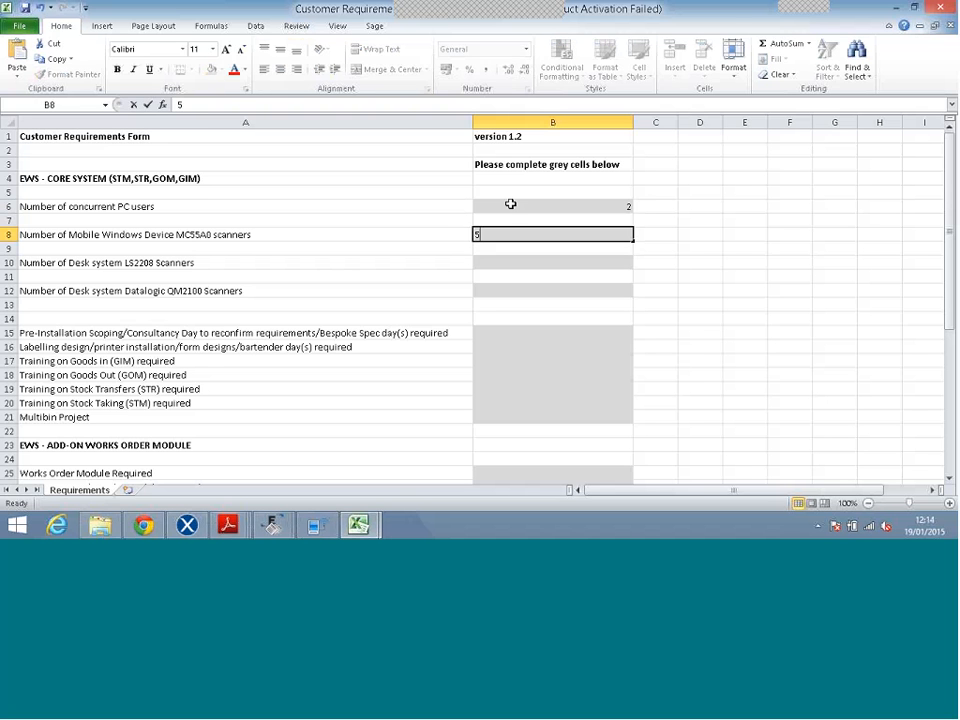
key(Return)
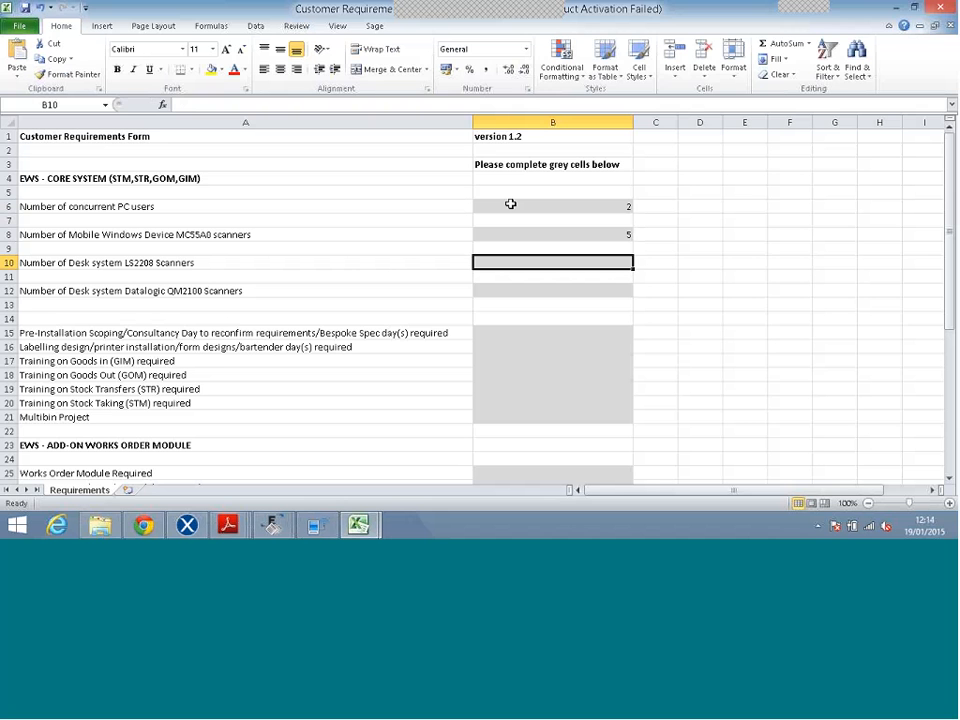
text(3)
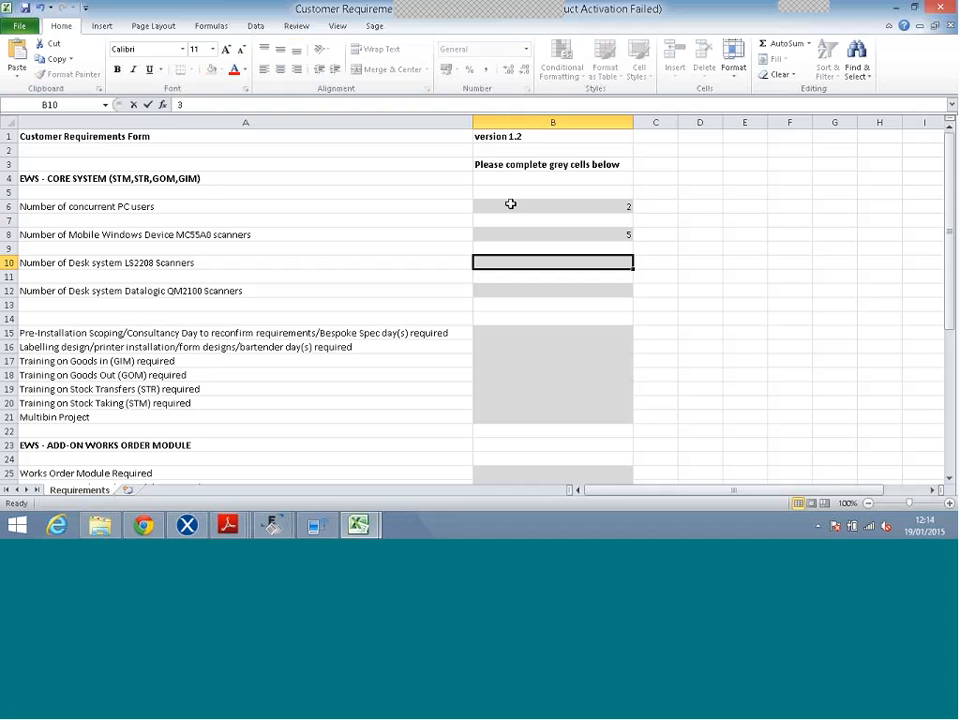
key(Return)
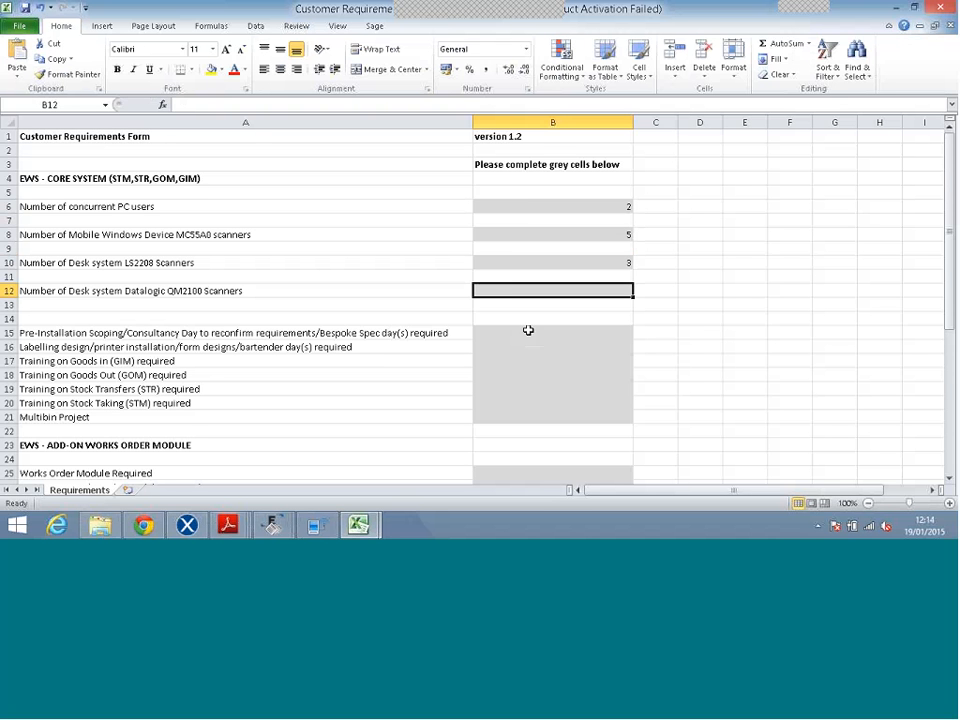
key(Return)
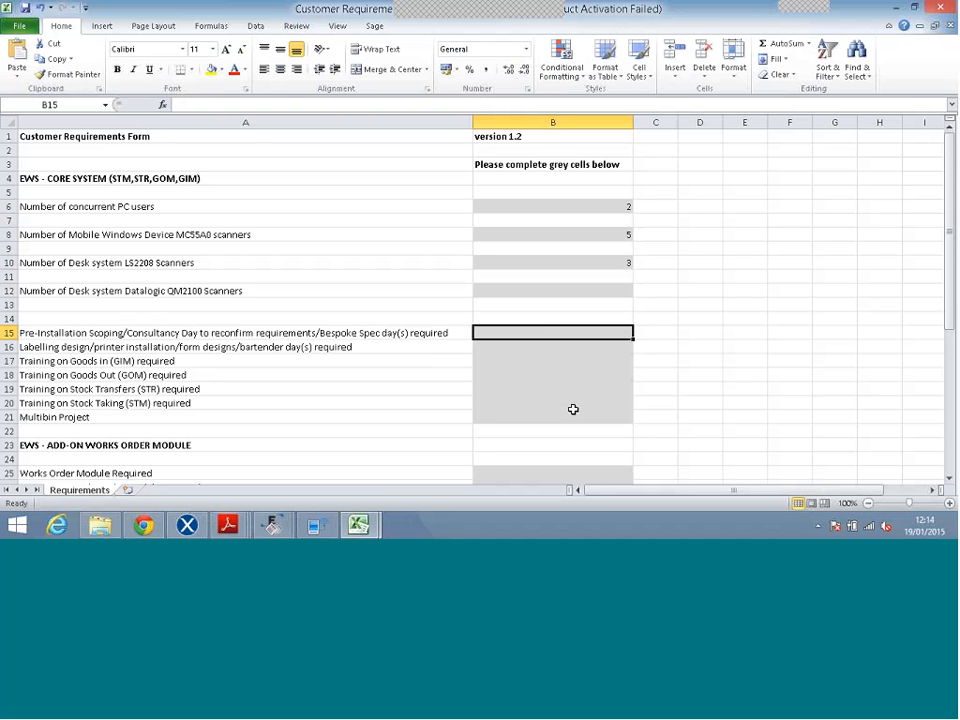
key(Down)
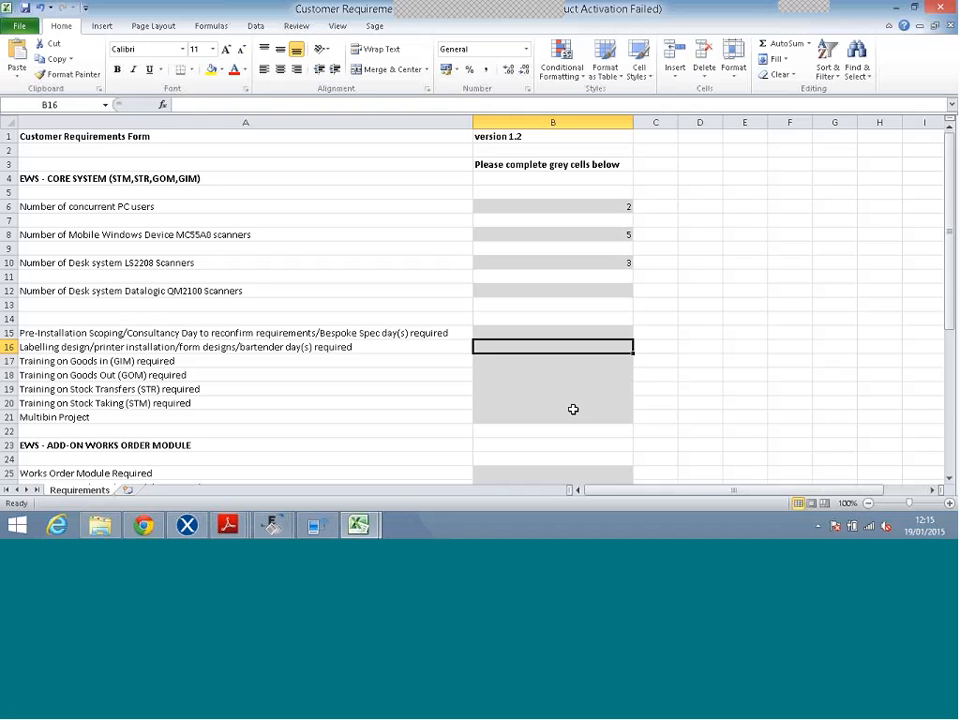
Answer Y for labelling design, all four training items and the Multibin Project.
text(Y)
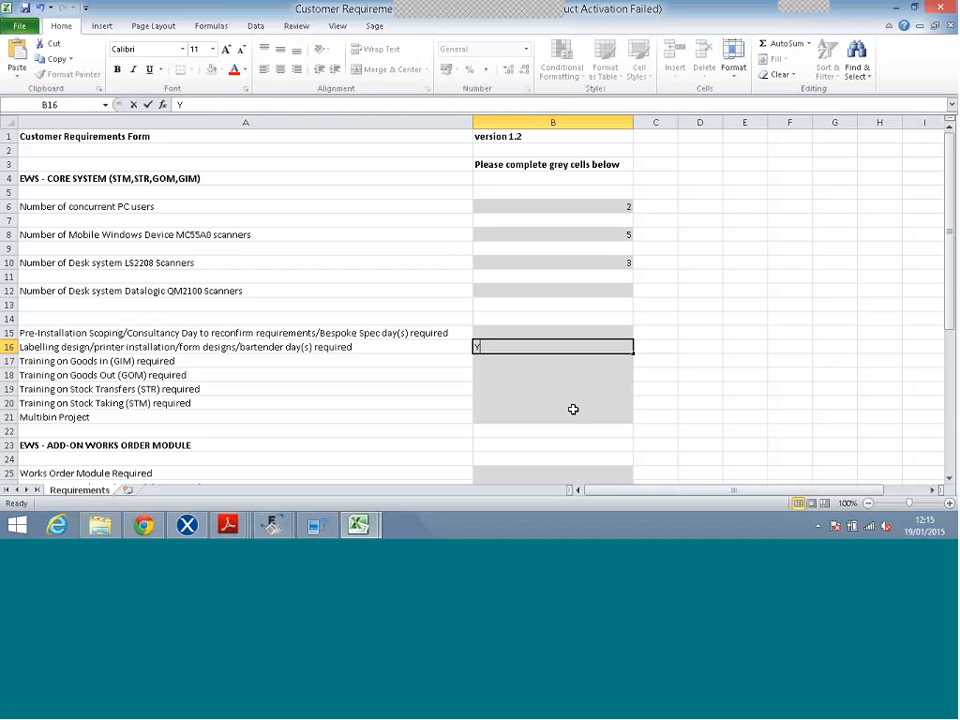
key(Return)
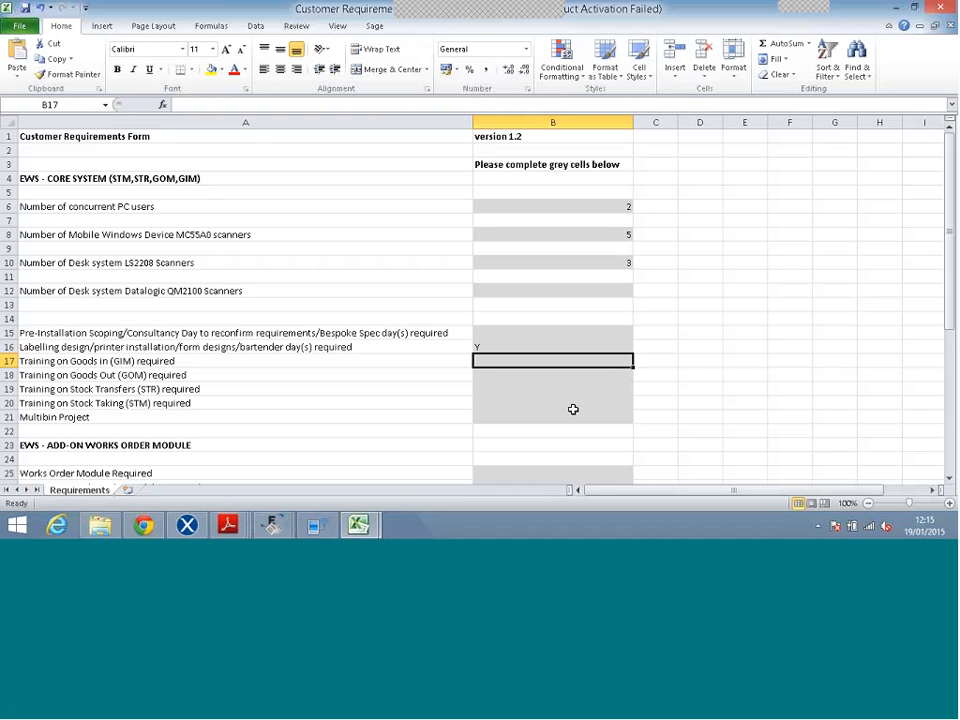
text(Y)
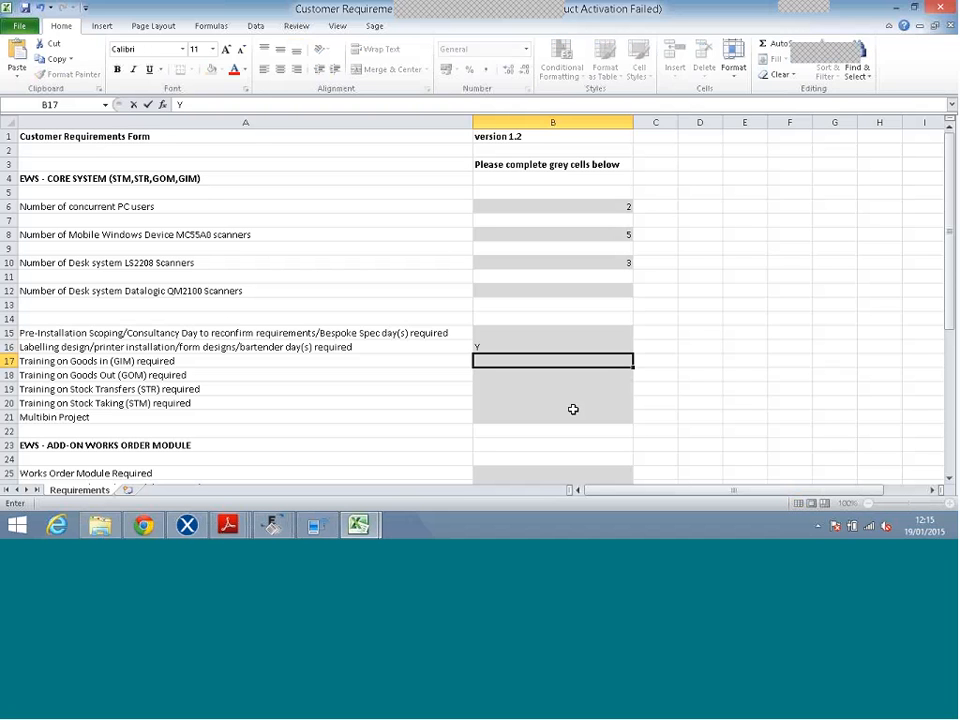
key(Return)
text(Y)
key(Return)
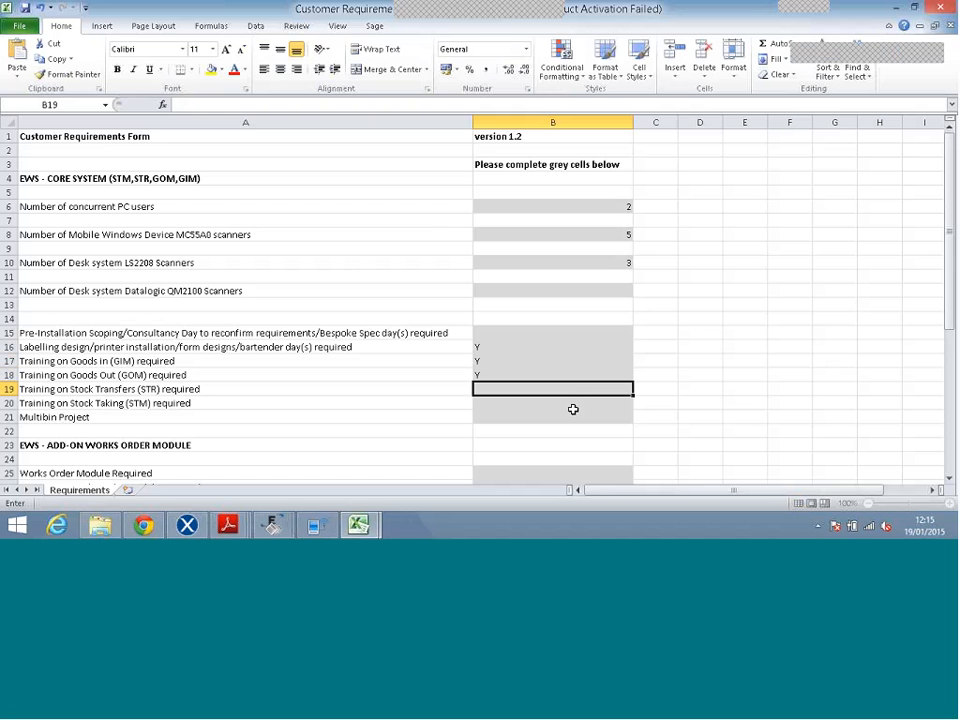
text(Y)
key(Return)
text(Y)
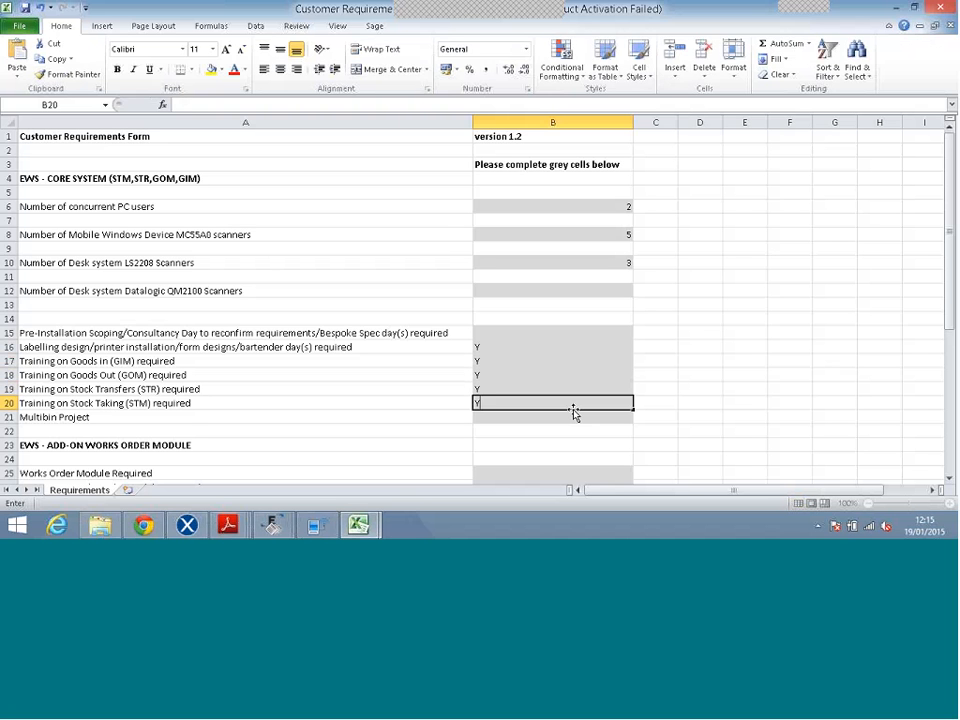
key(Return)
Answer Y for the Works Order Module and its training.
text(Y)
key(Return)
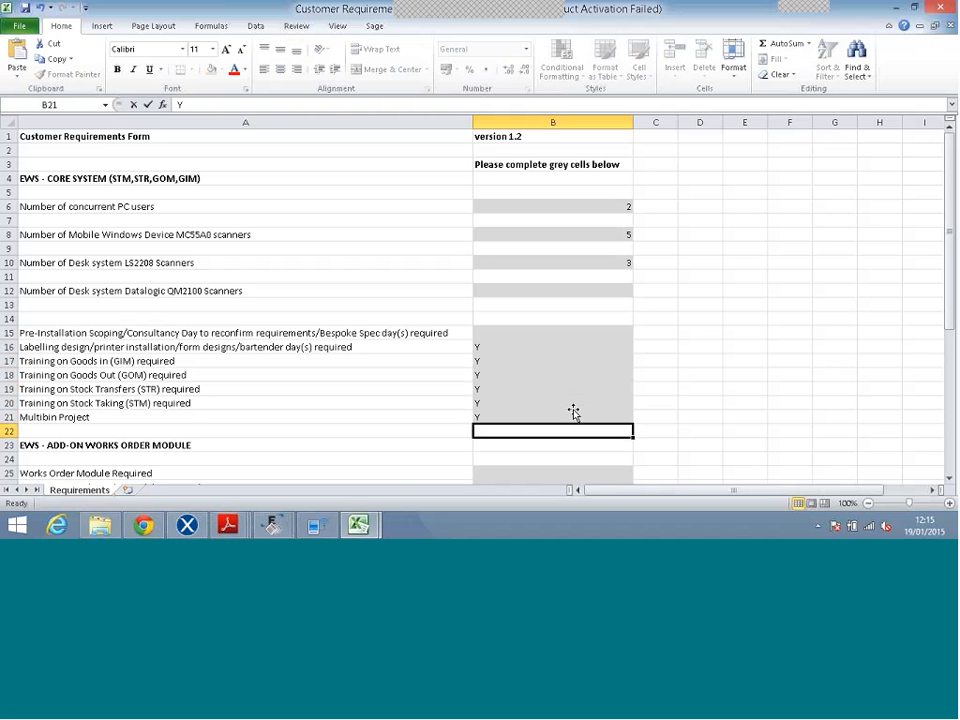
key(Down)
key(Down)
key(Down)
key(Down)
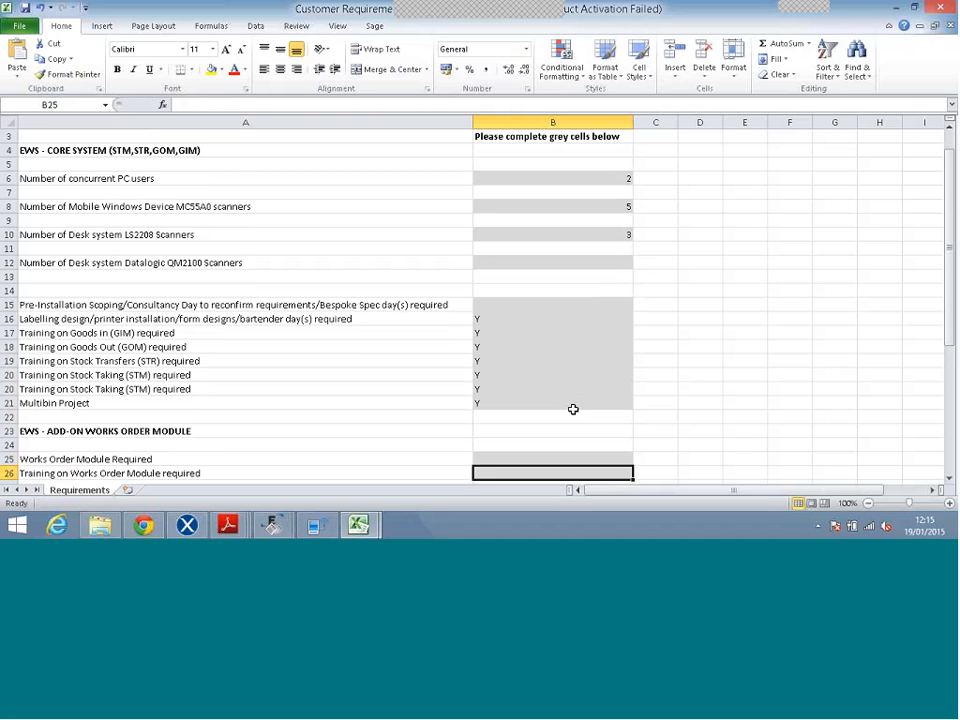
key(Up)
text(Y)
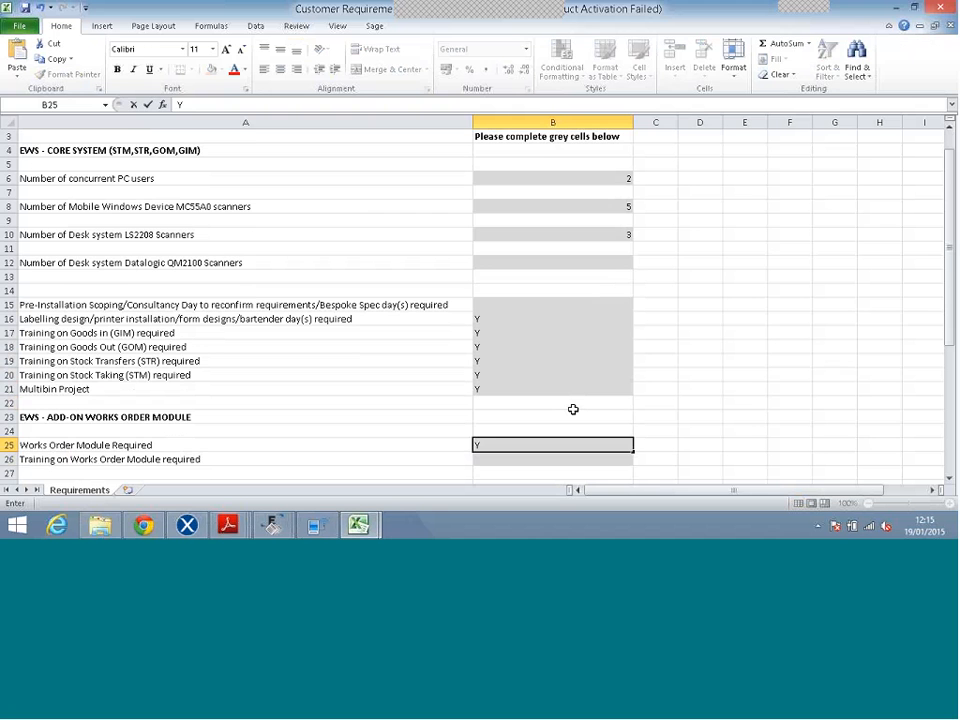
key(Down)
key(Down)
key(Down)
key(Down)
key(Down)
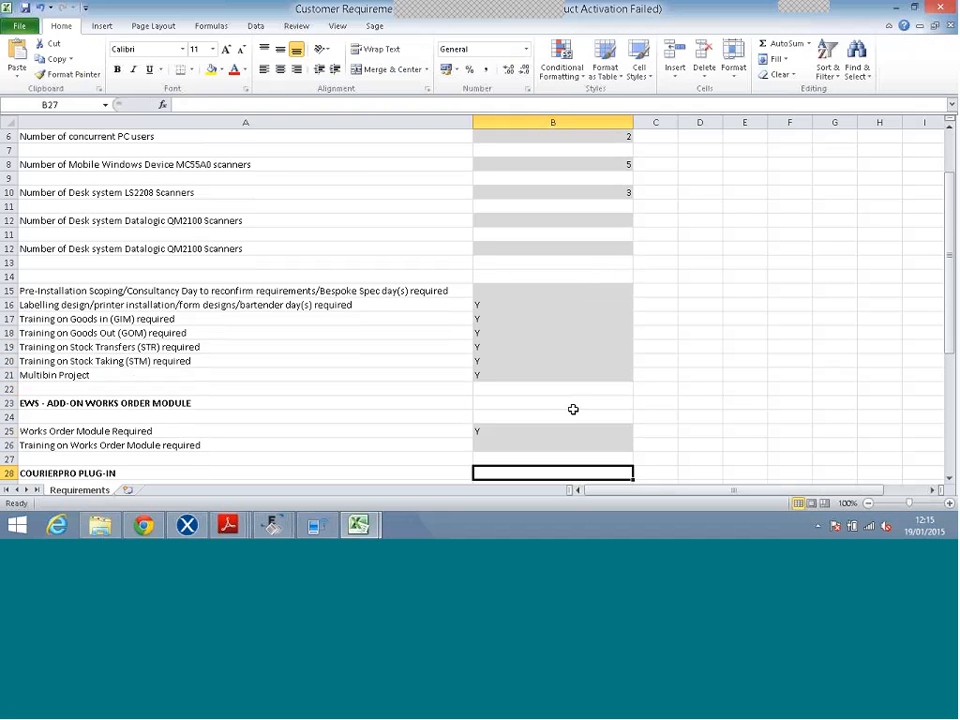
click(573, 409)
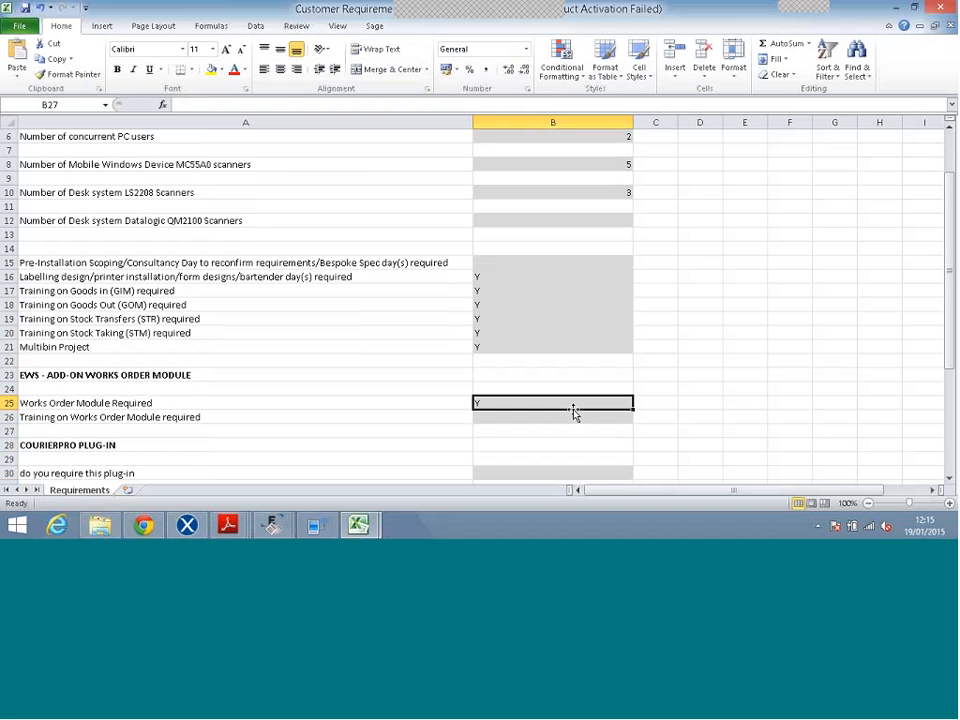
key(Up)
text(Y)
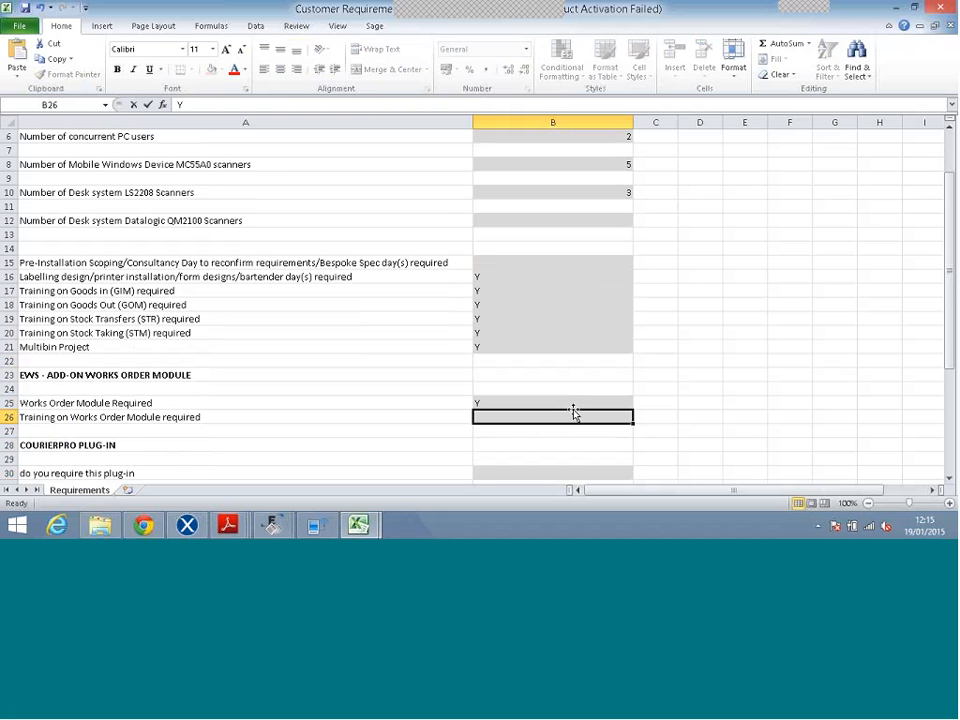
key(Return)
Answer Y for the CourierPro plug-in question in B30.
scroll(573, 409, down, 1)
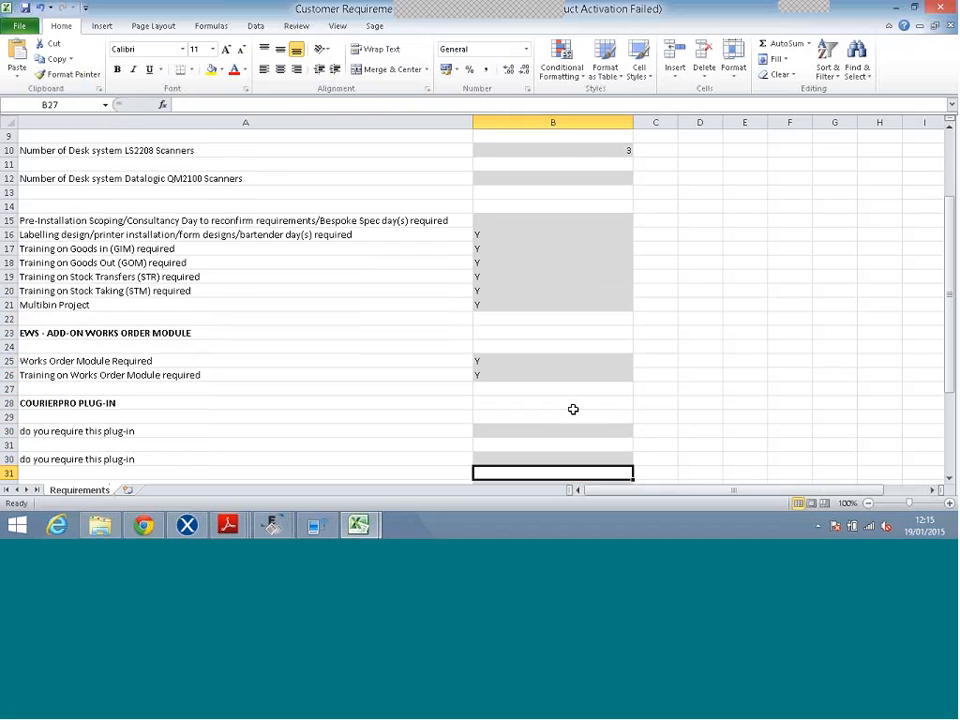
key(Down)
key(Down)
key(Down)
text(Y)
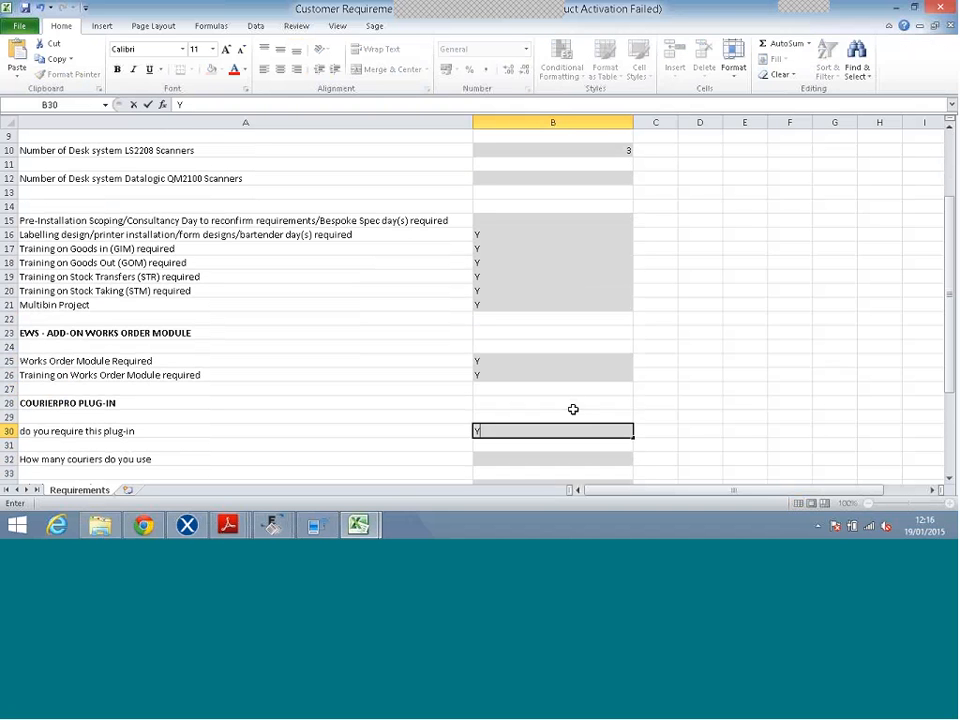
key(Return)
key(Down)
key(Up)
key(Up)
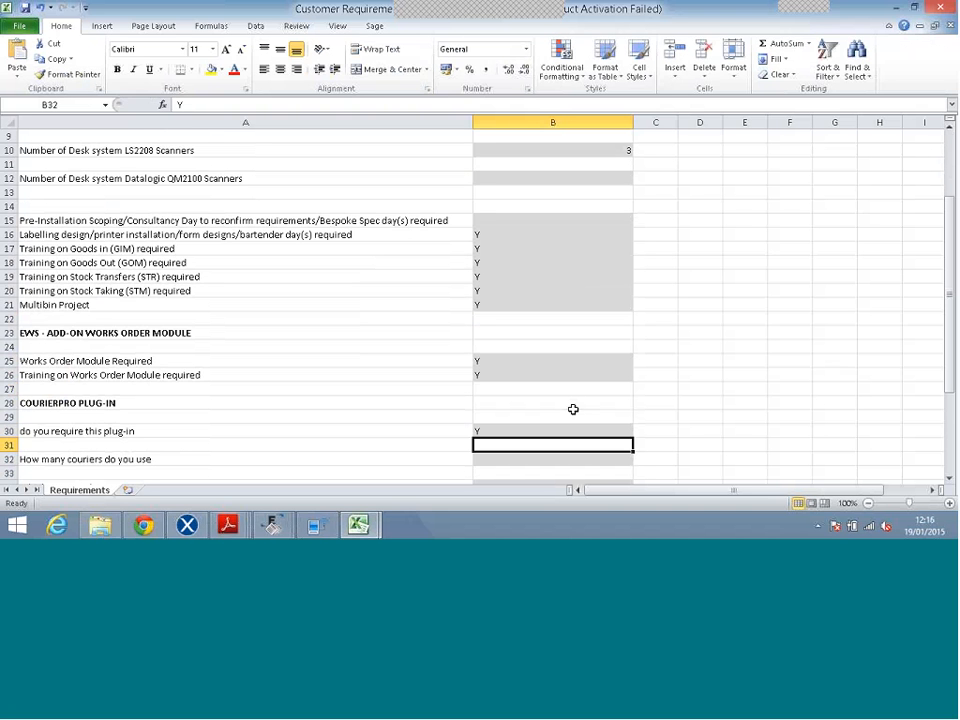
key(Left)
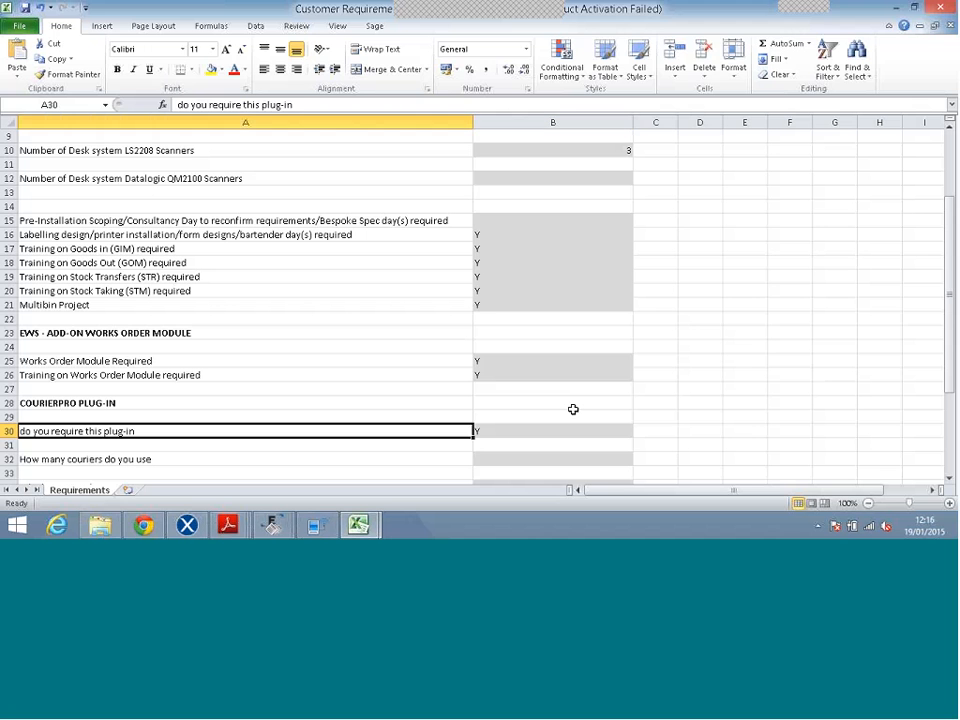
key(Right)
Enter 2 couriers in B32 and list them as 'DPD, DHL' in B34.
key(Down)
key(Down)
text(2)
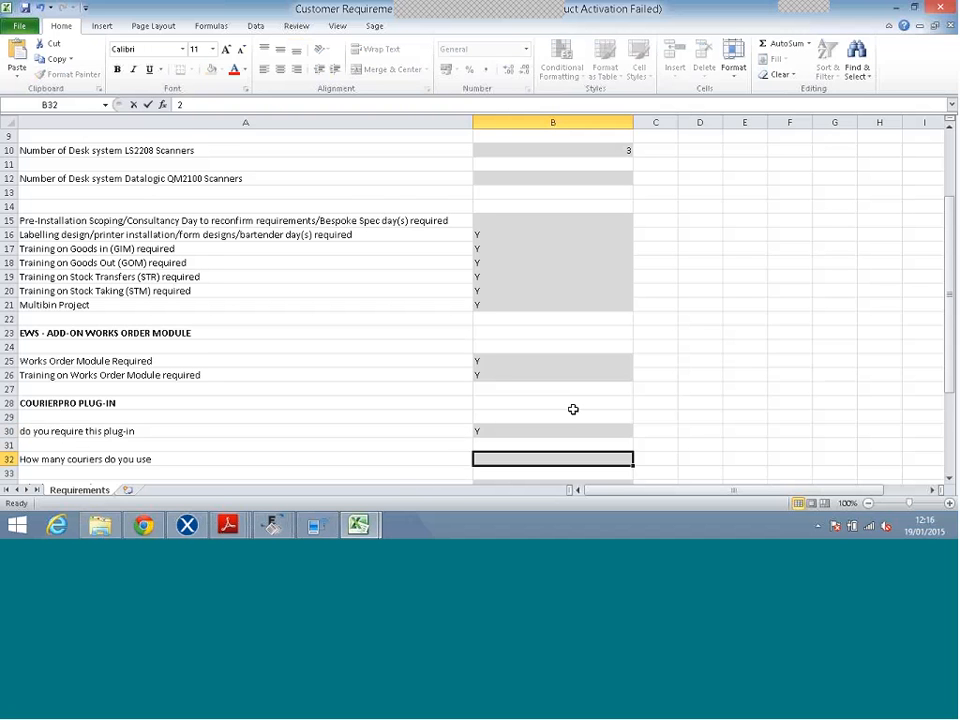
key(Down)
key(Down)
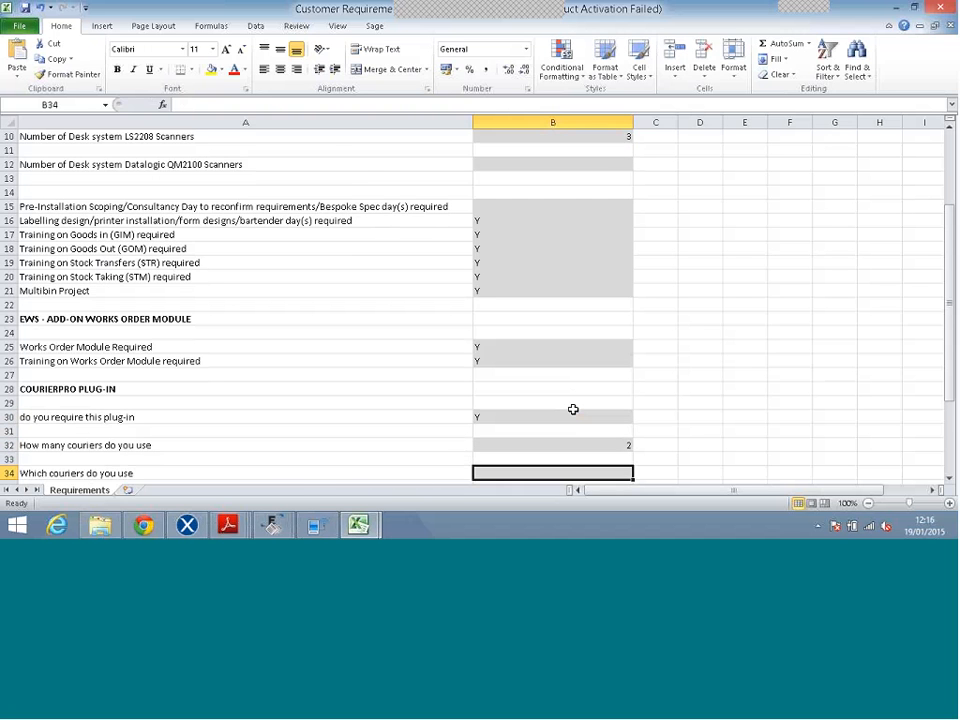
text(DPD,)
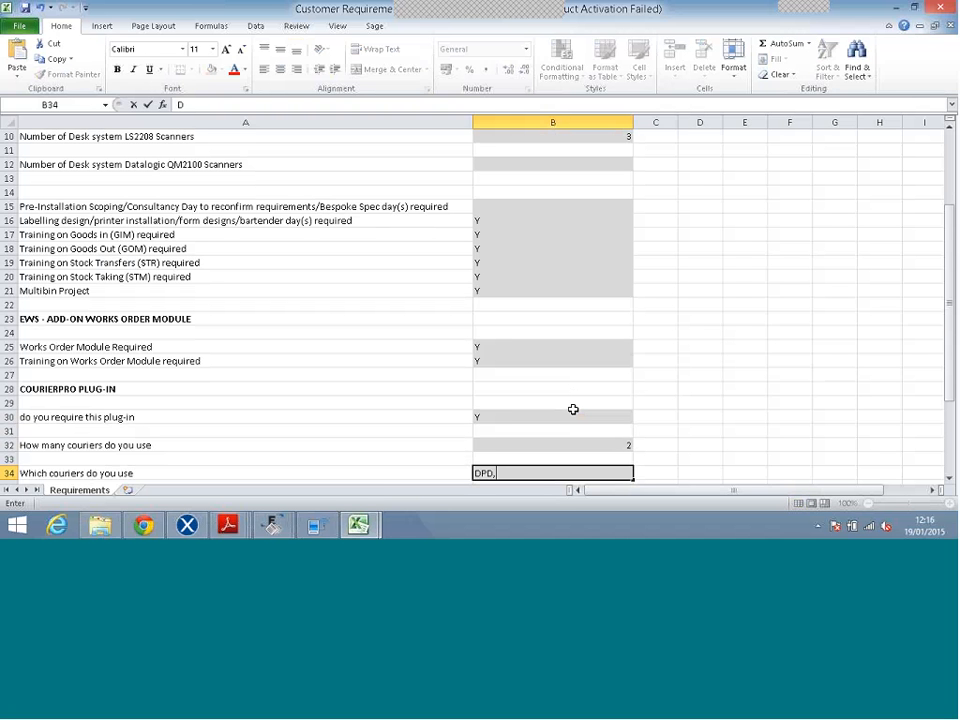
text( DHL)
key(ctrl+Return)
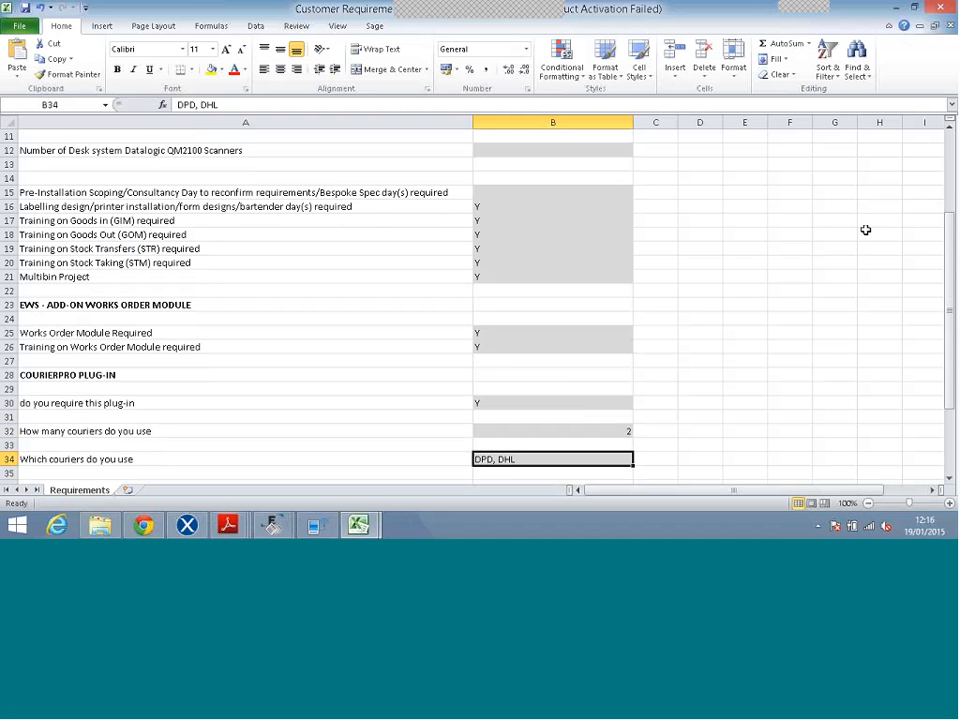
scroll(866, 230, up, 4)
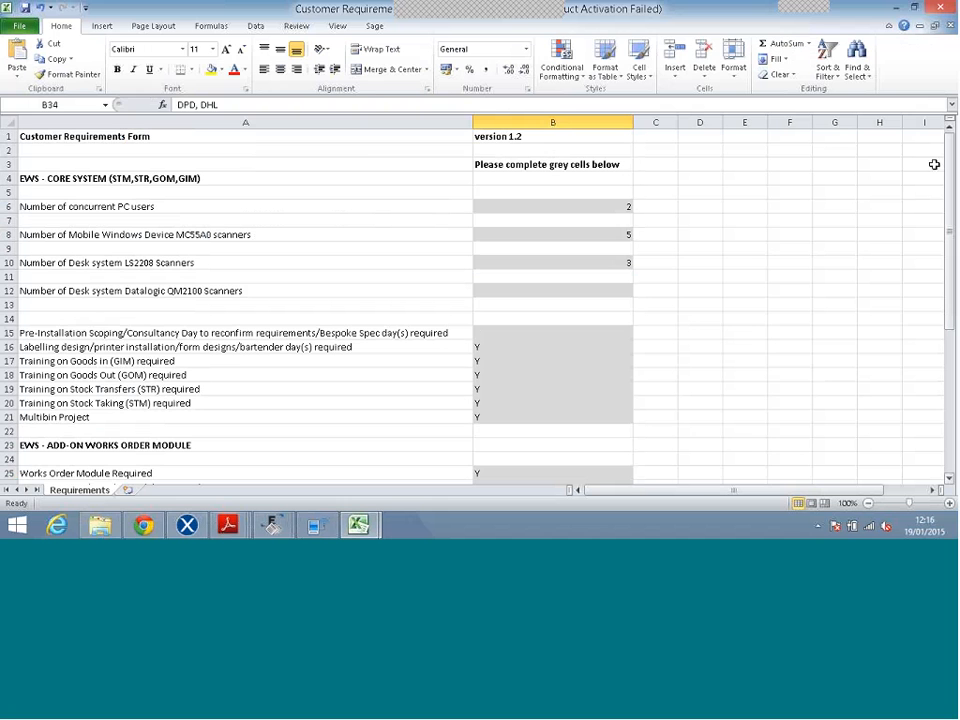
Enter the contact's e-mail address in cell A2 under the form title.
click(366, 151)
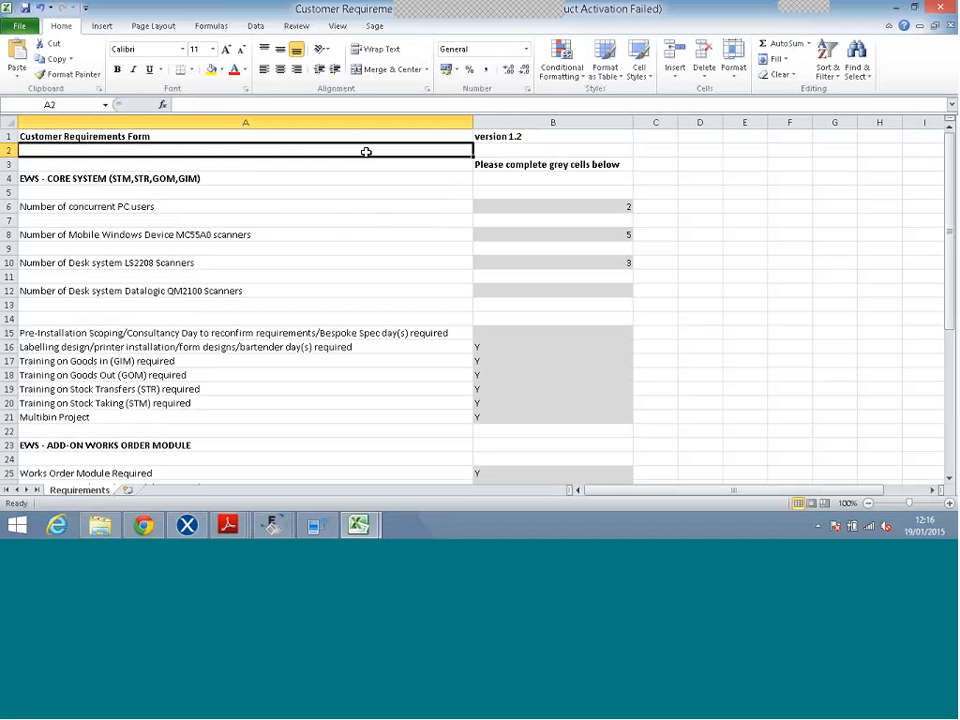
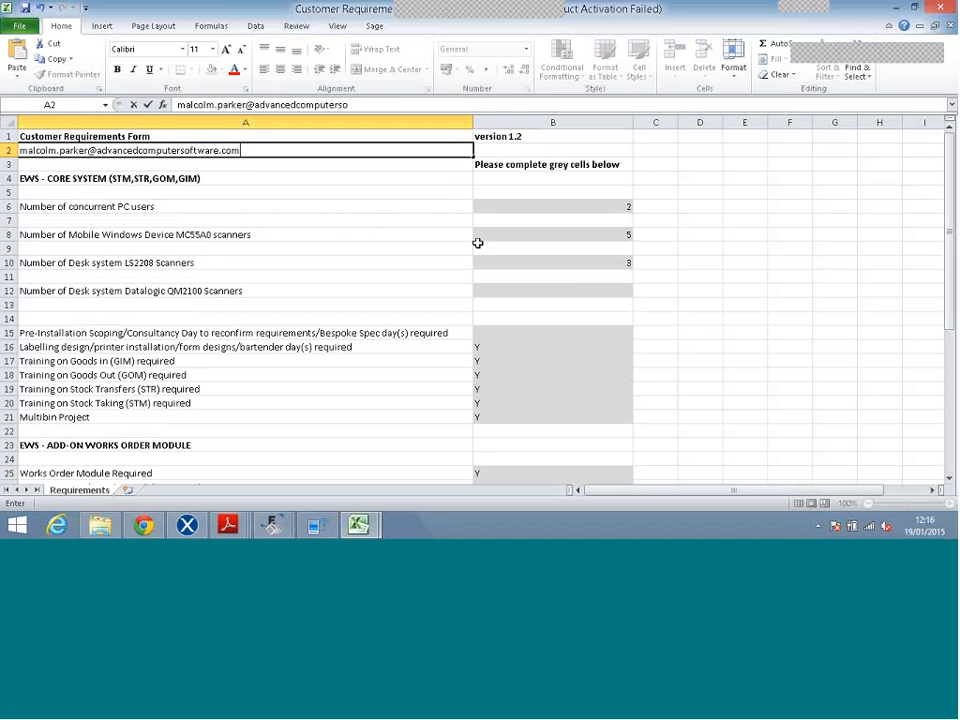
key(ctrl+Return)
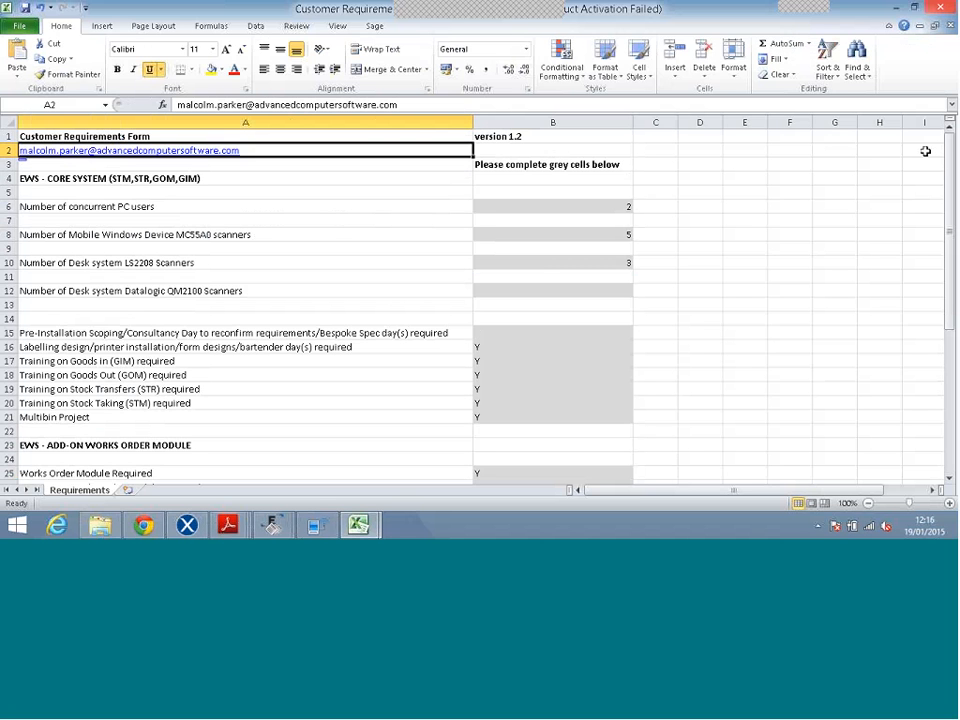
Close Excel, answering the save prompts for both workbooks, and close the docs folder.
click(940, 7)
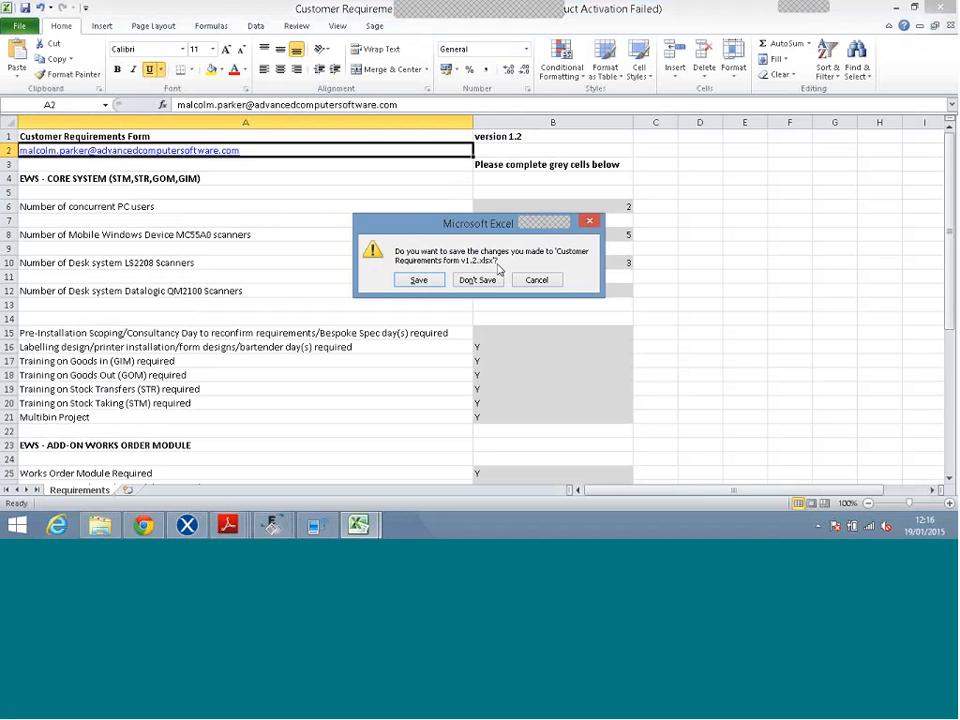
click(482, 283)
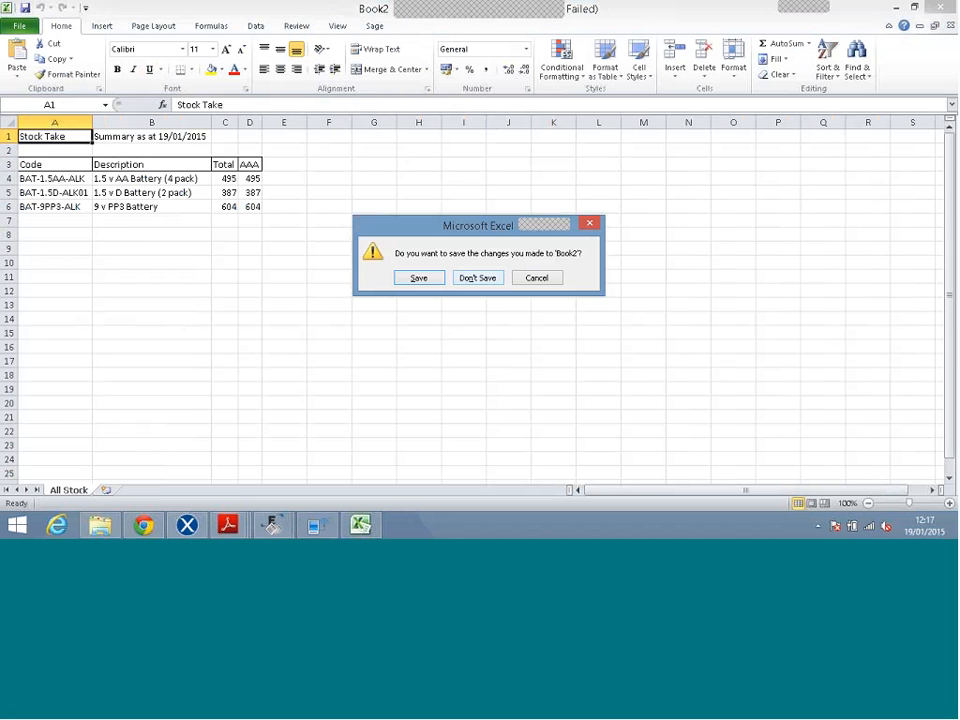
click(477, 278)
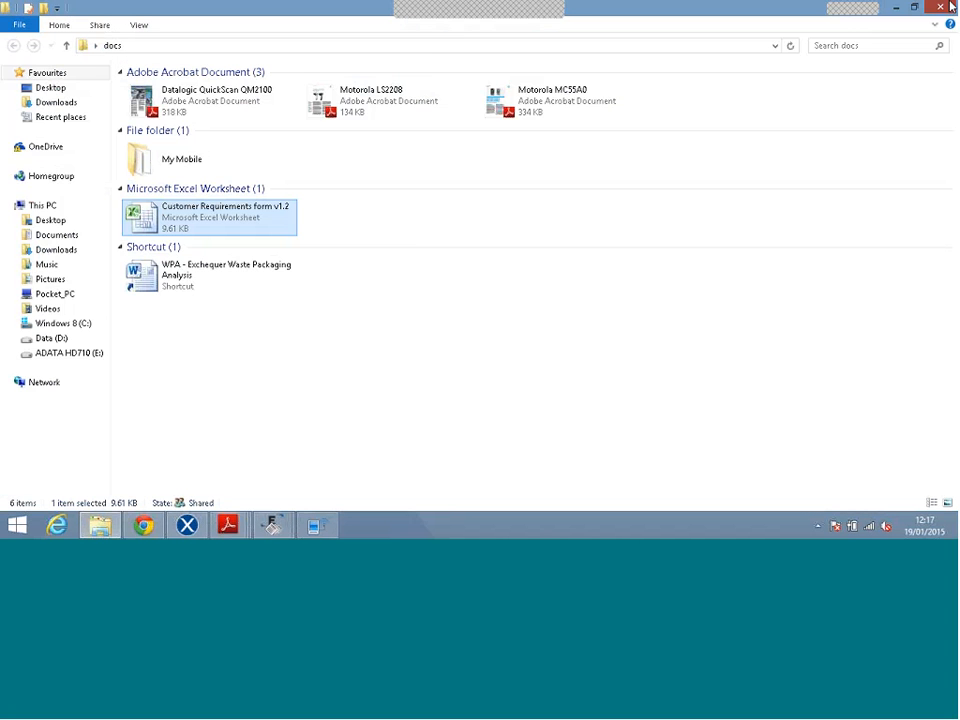
click(940, 7)
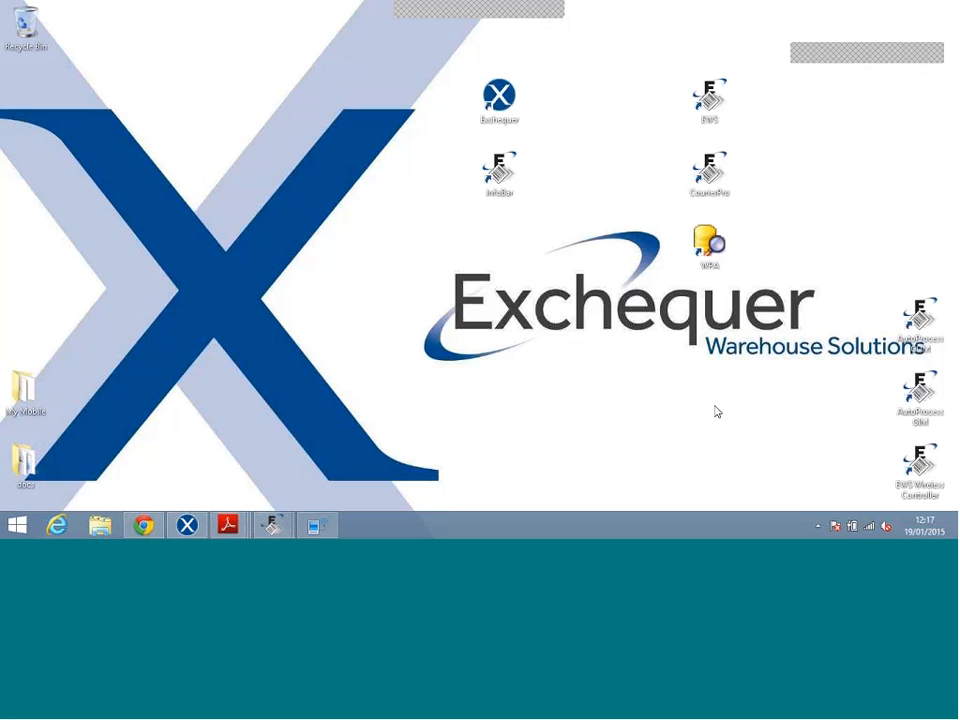